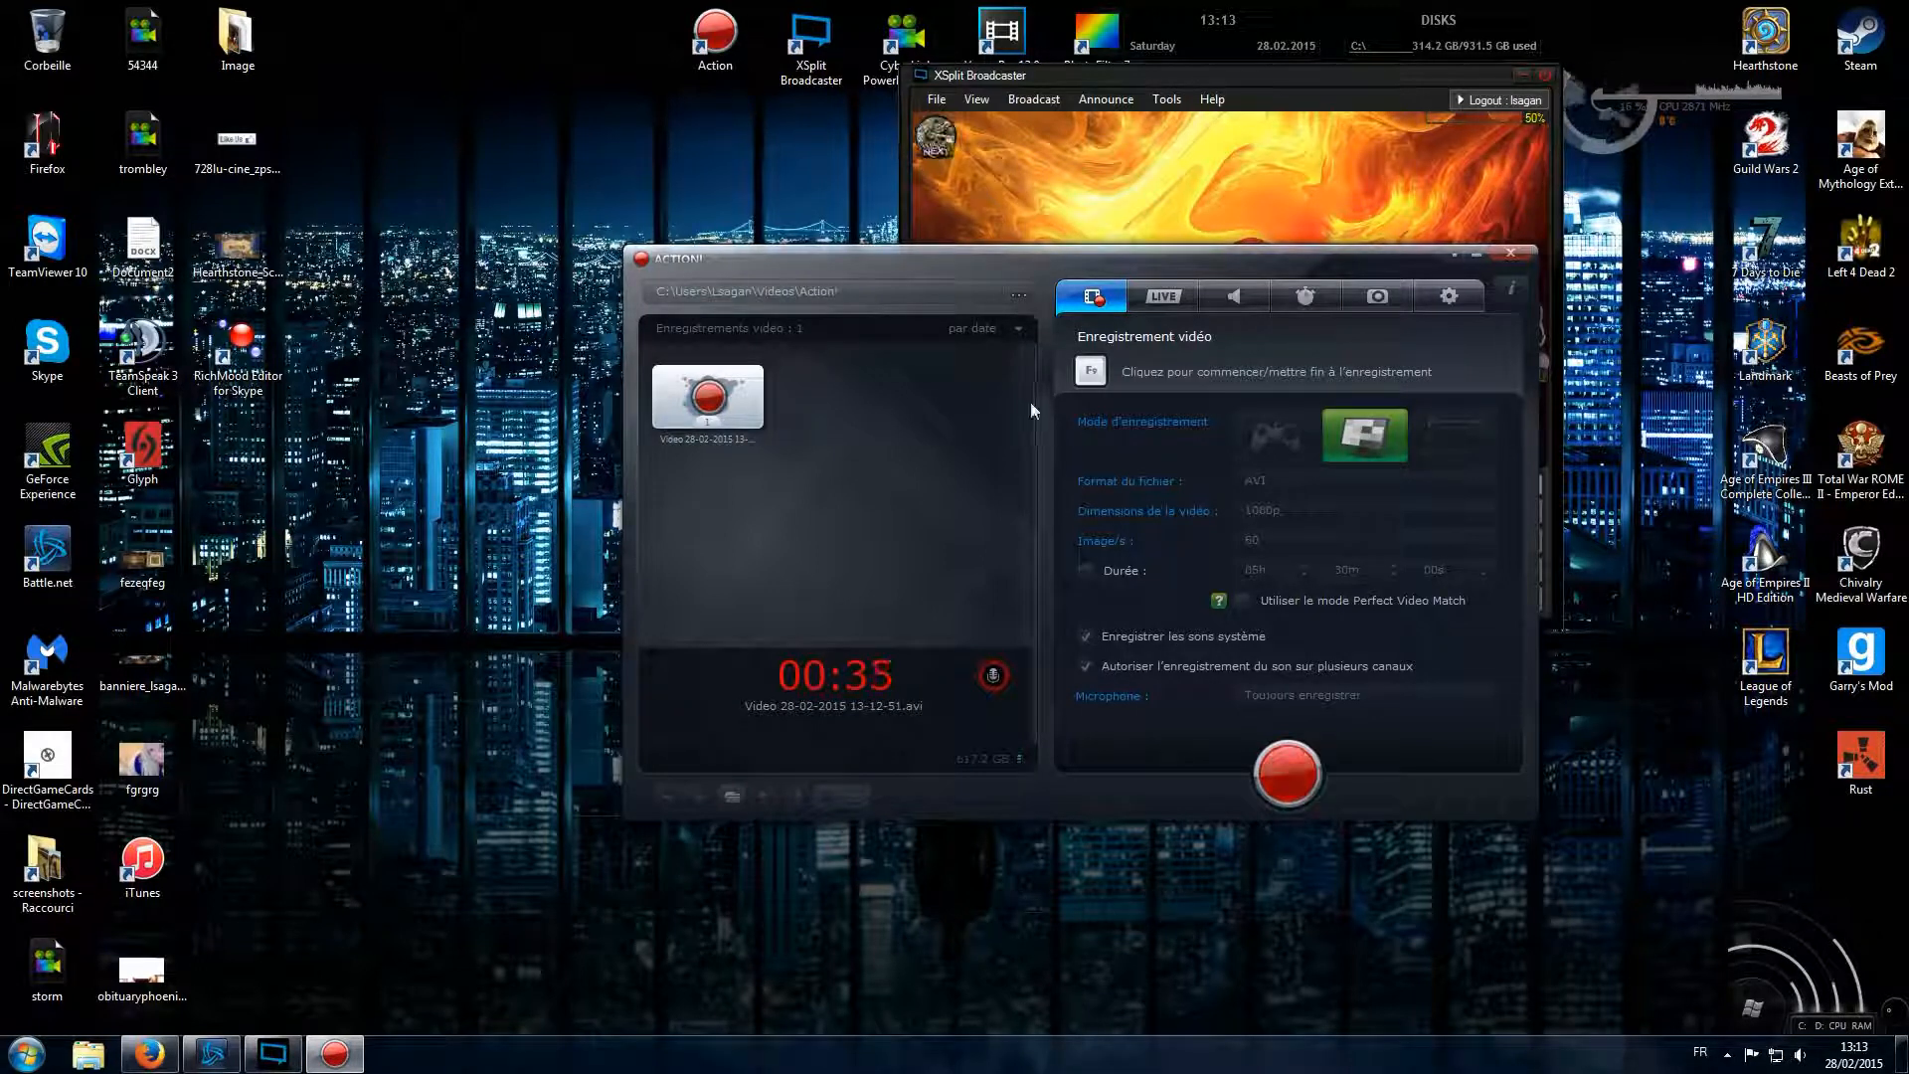
# - Show Action!'s live streaming settings, clear its window out of the way, and place the XSplit Broadcaster window mid-desktop
pyautogui.click(1164, 300)
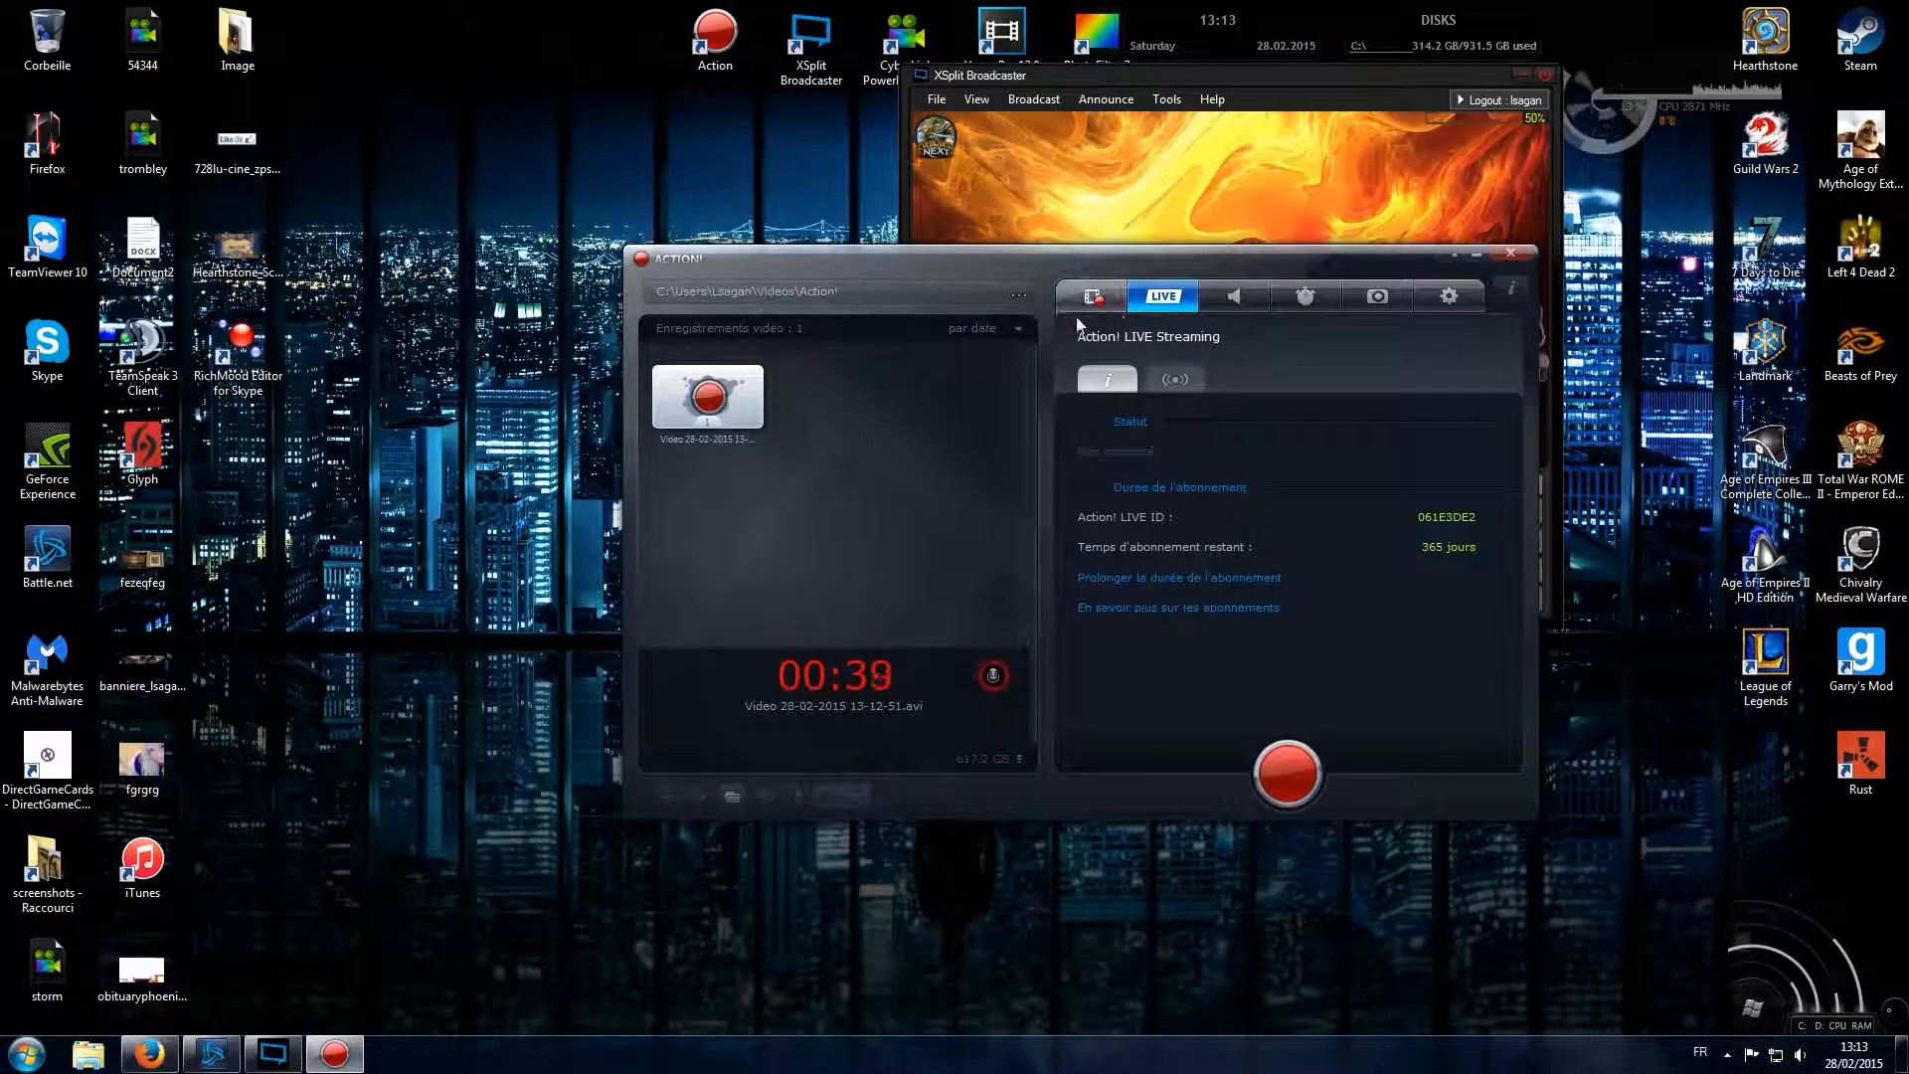
pyautogui.moveTo(1058, 257); pyautogui.dragTo(1908, 261)
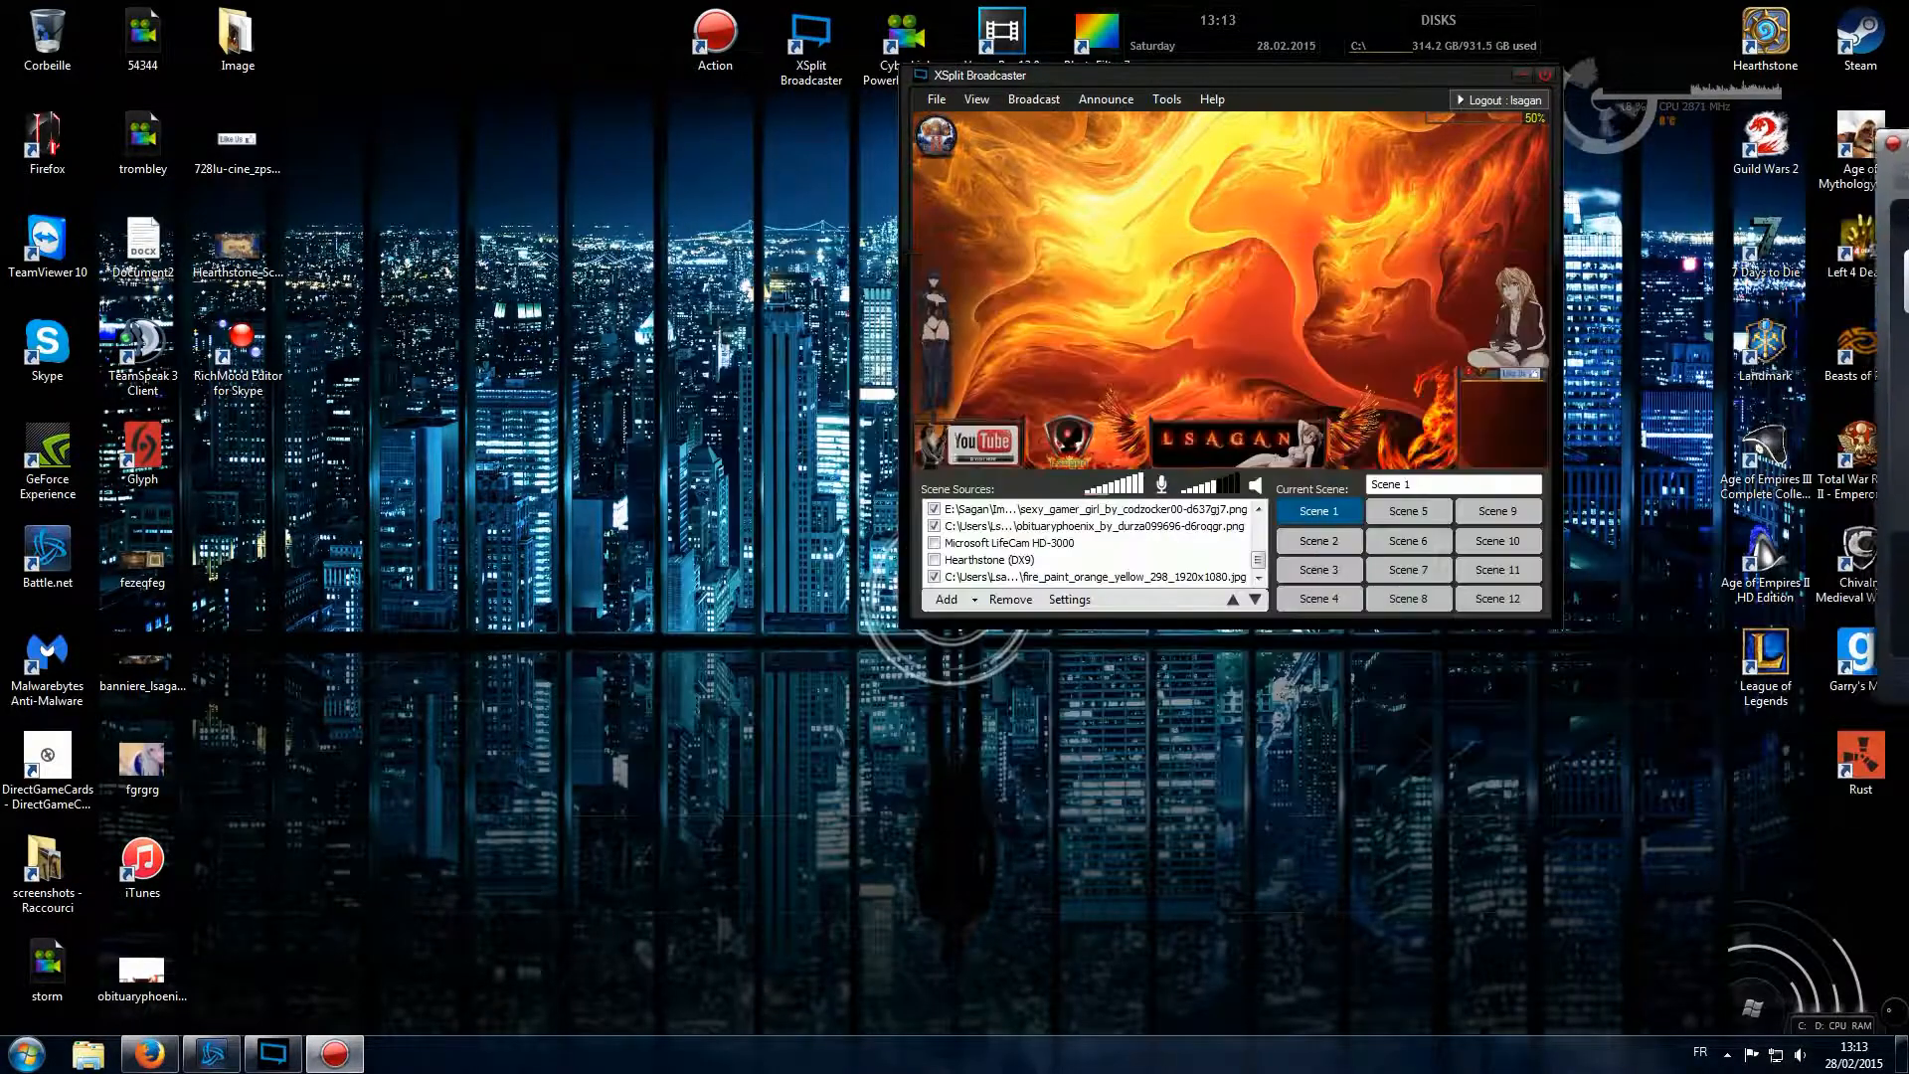
pyautogui.click(1532, 281)
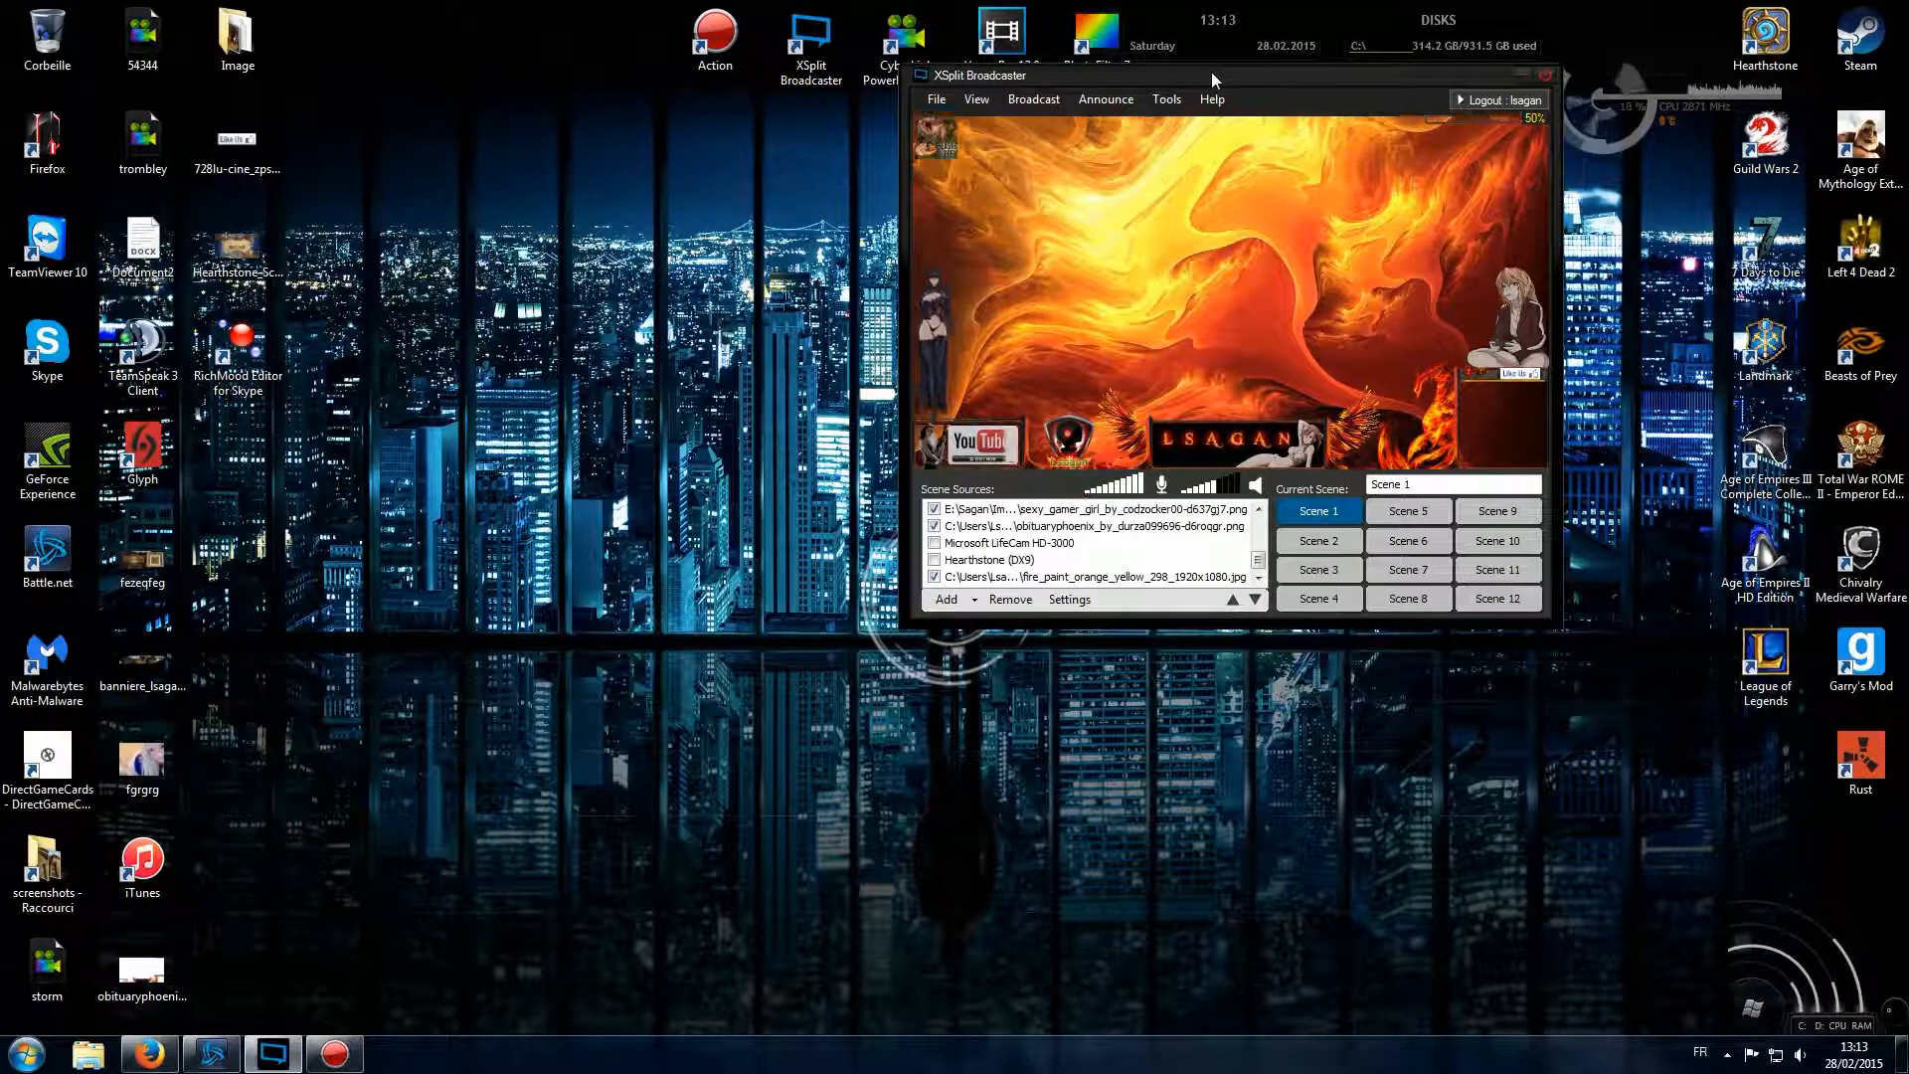
pyautogui.click(1212, 448)
pyautogui.moveTo(1192, 74); pyautogui.dragTo(866, 189)
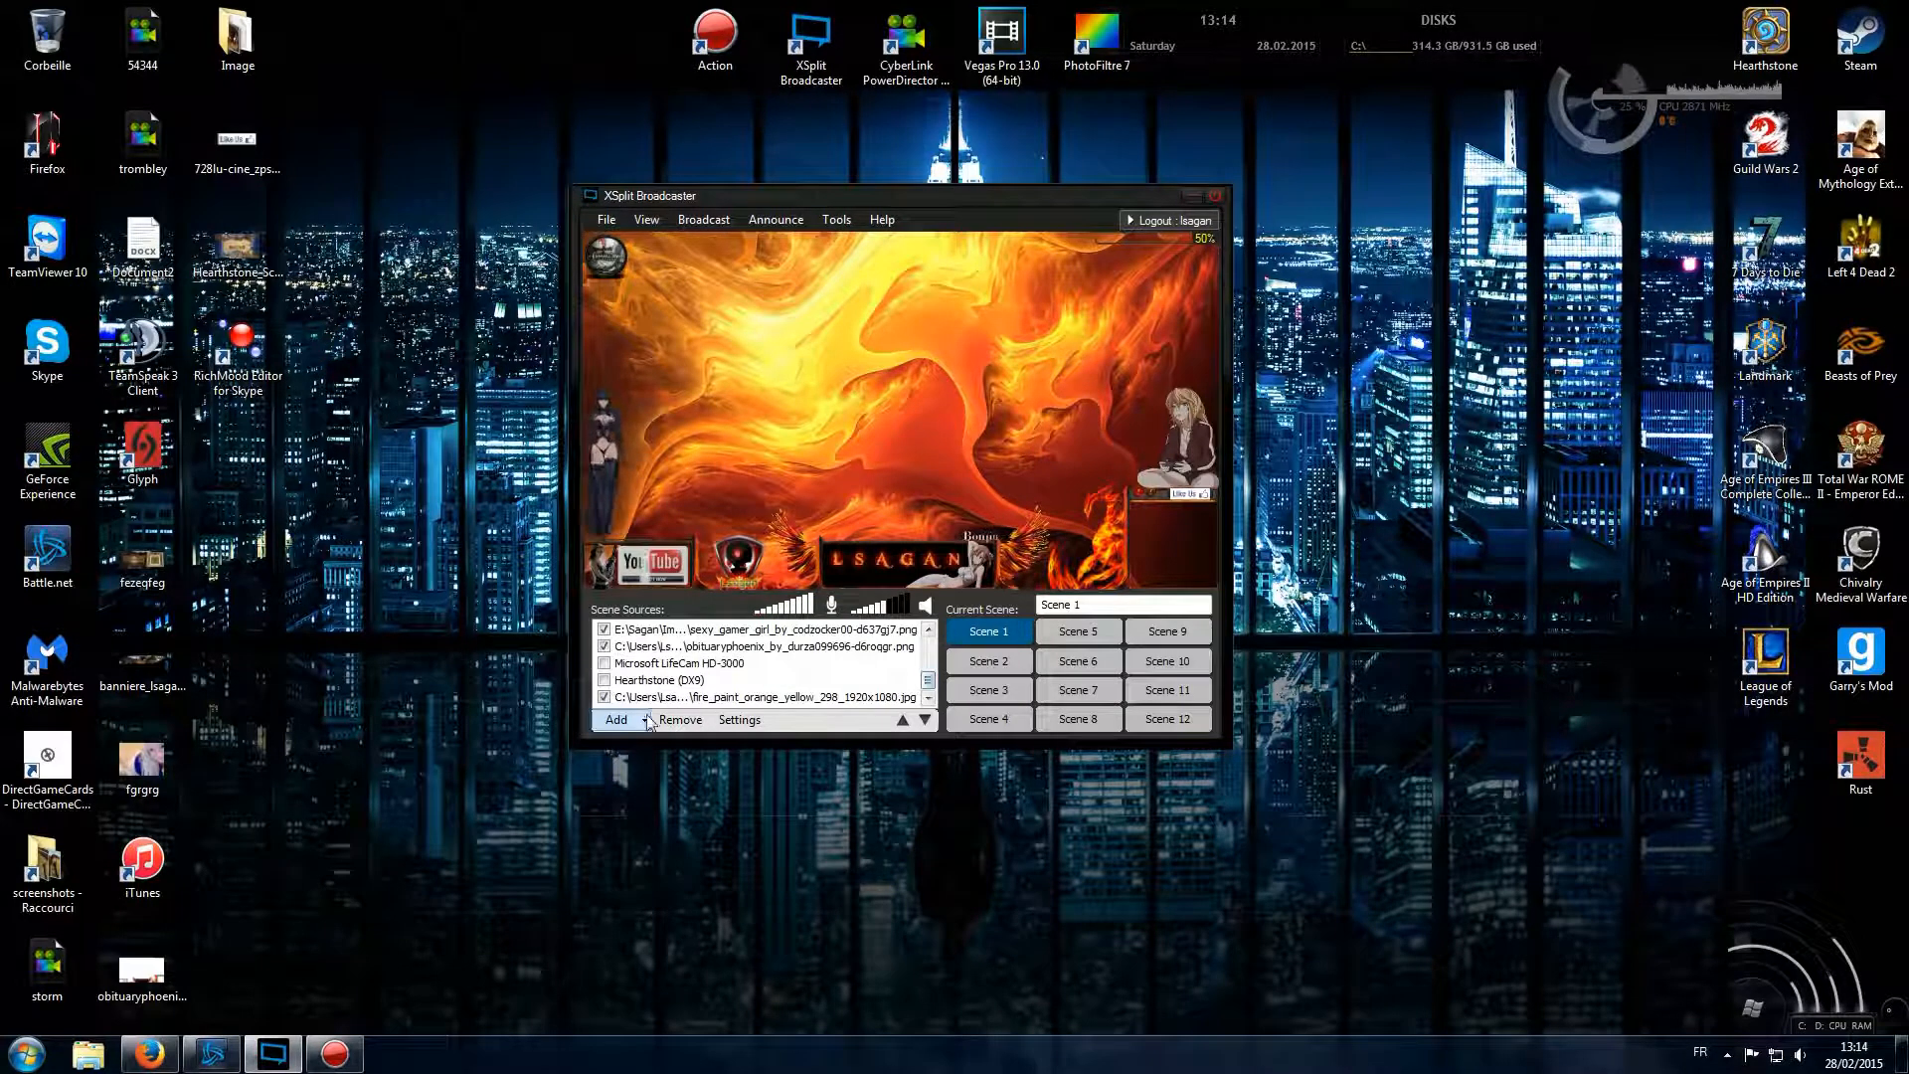
# - Browse the broadcast plugin store for additional streaming channels and close it
pyautogui.click(704, 219)
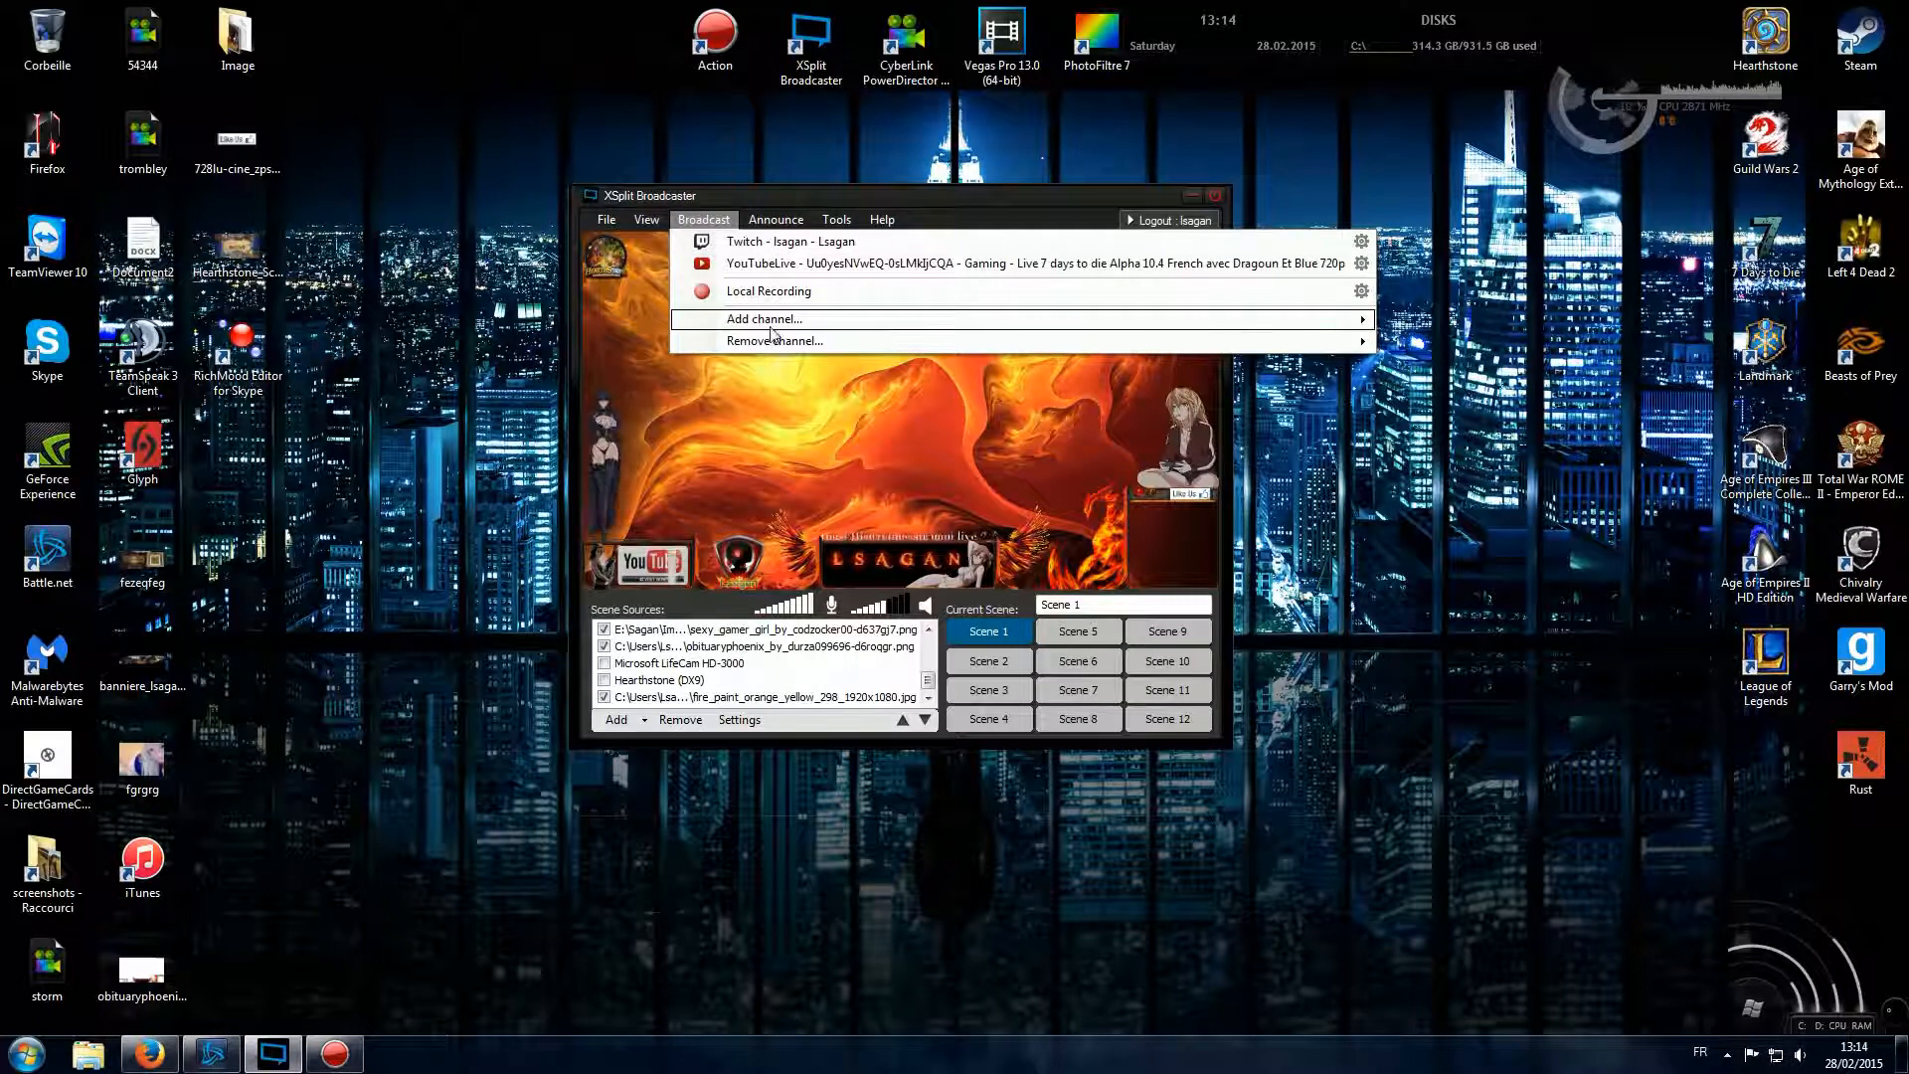
pyautogui.moveTo(749, 328)
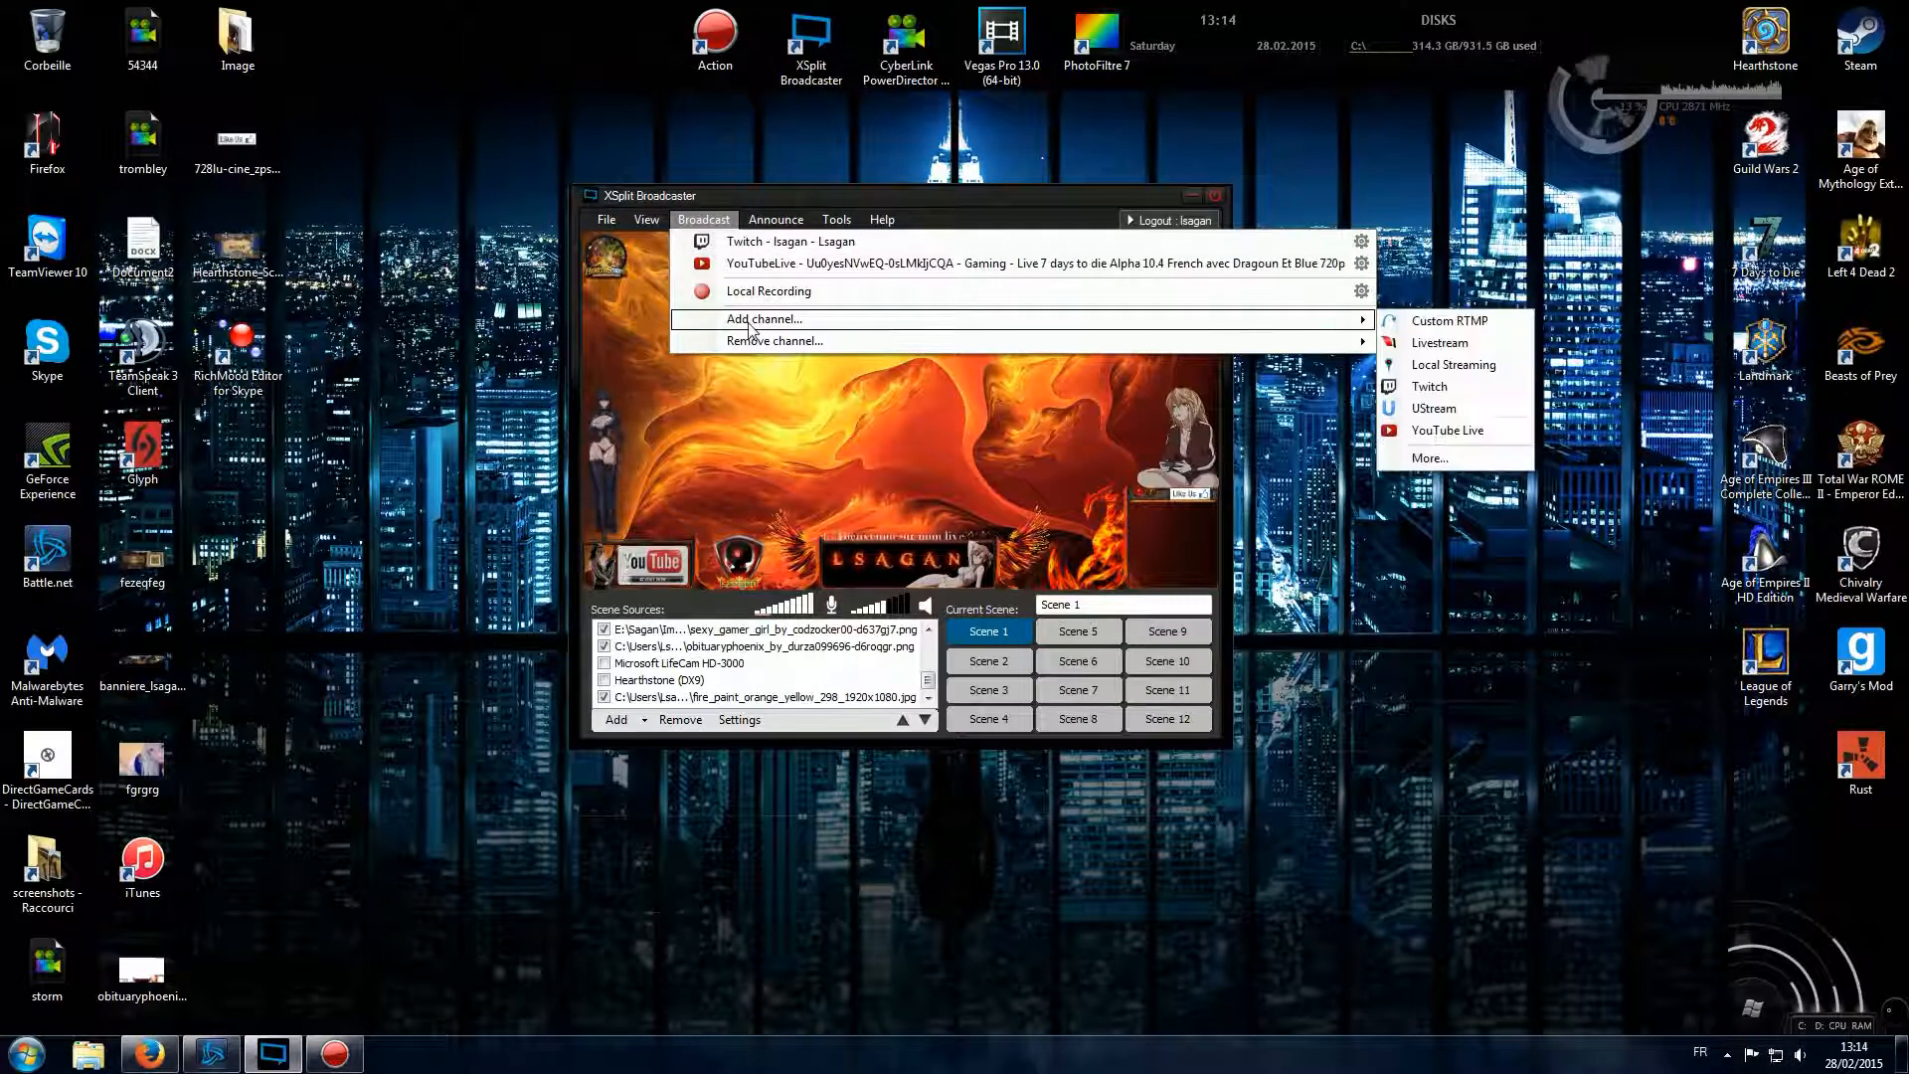
pyautogui.click(1429, 457)
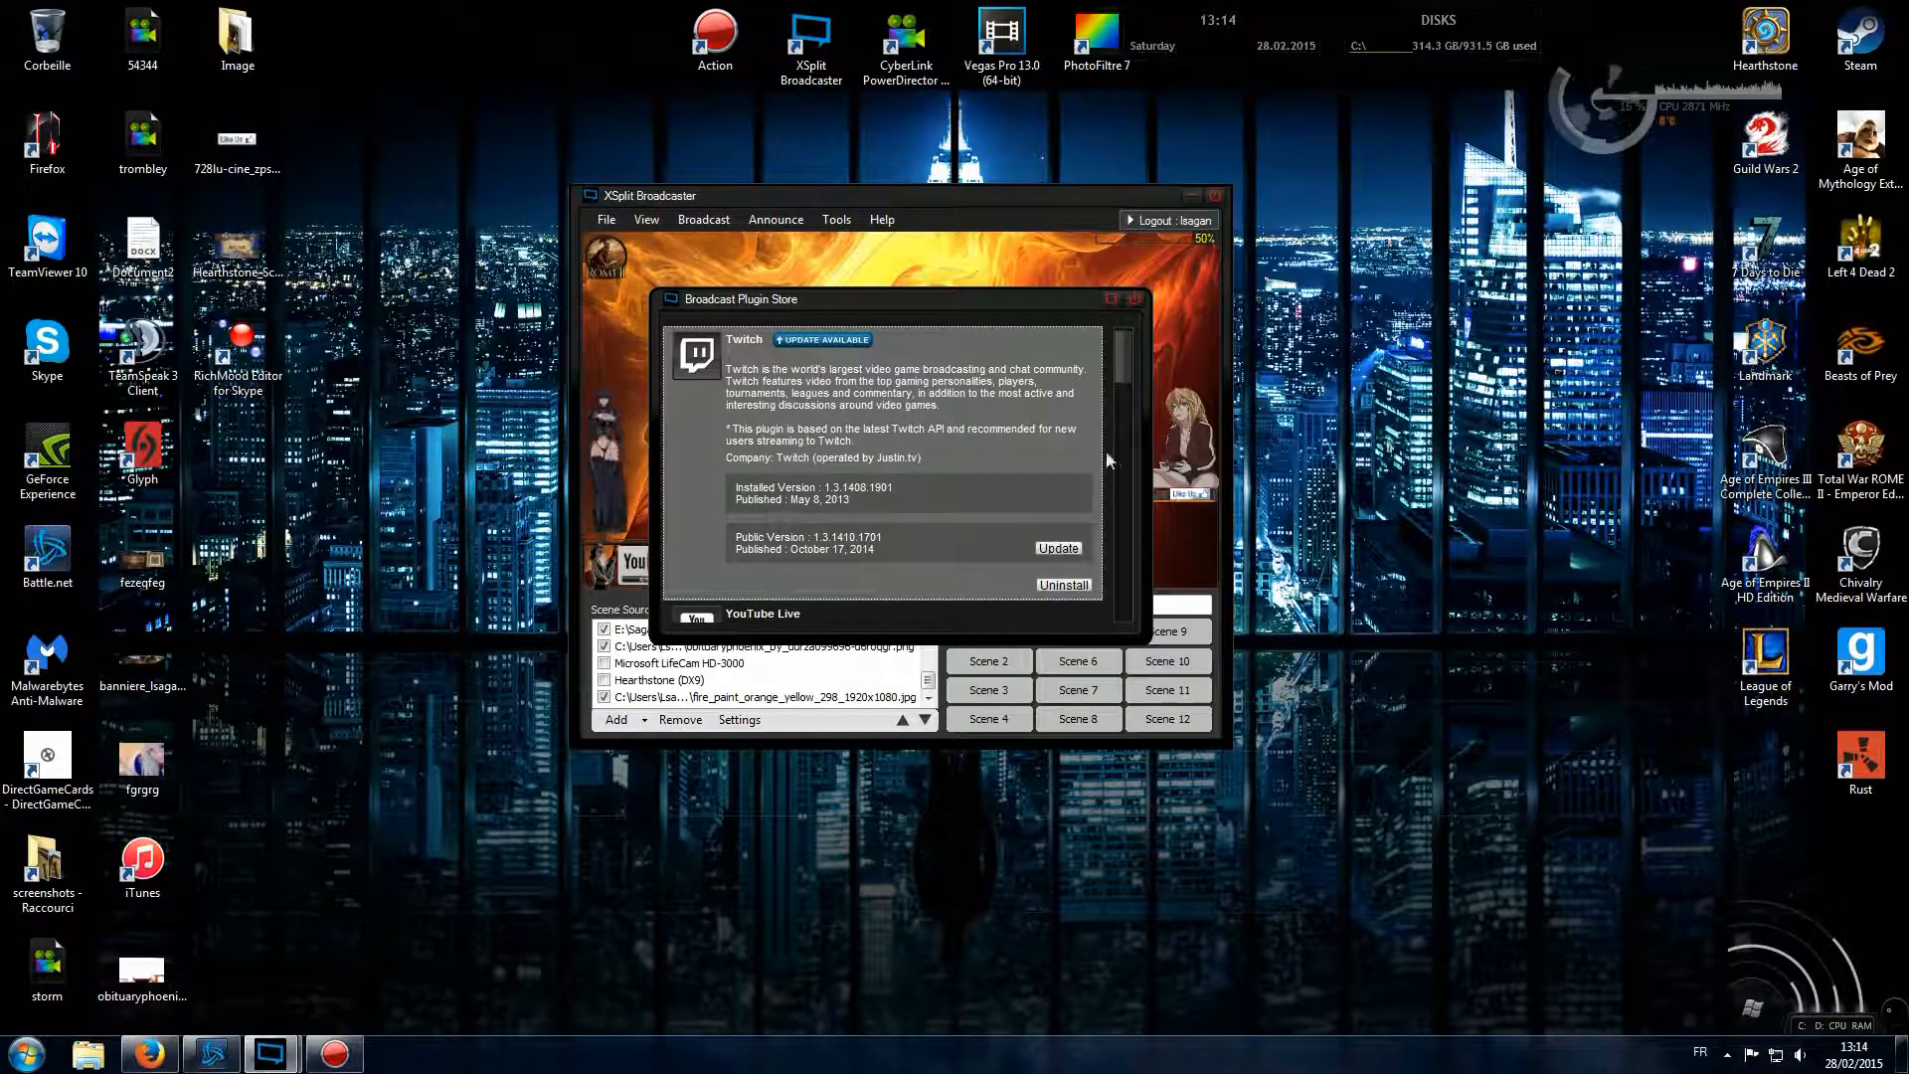
pyautogui.click(1136, 300)
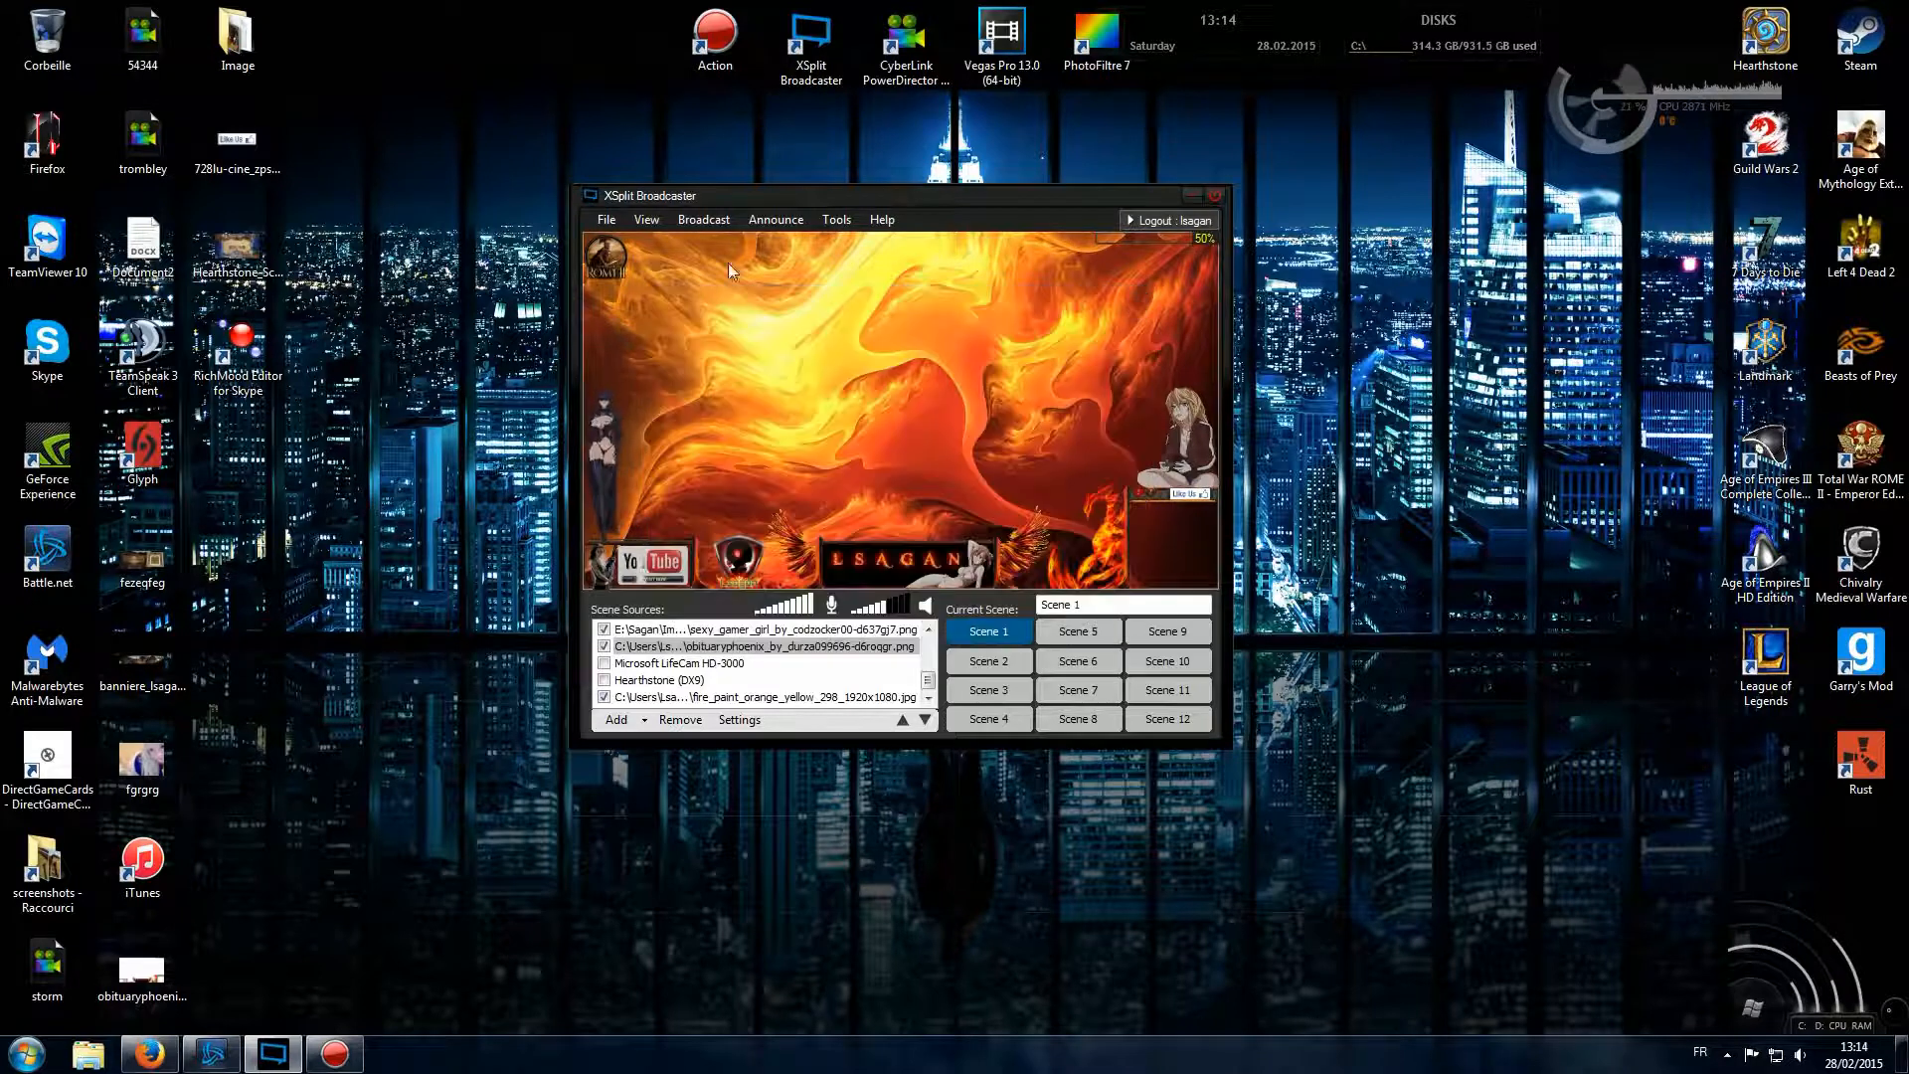
# - Open the properties of the existing Twitch channel and look through its list of ingest servers
pyautogui.click(702, 219)
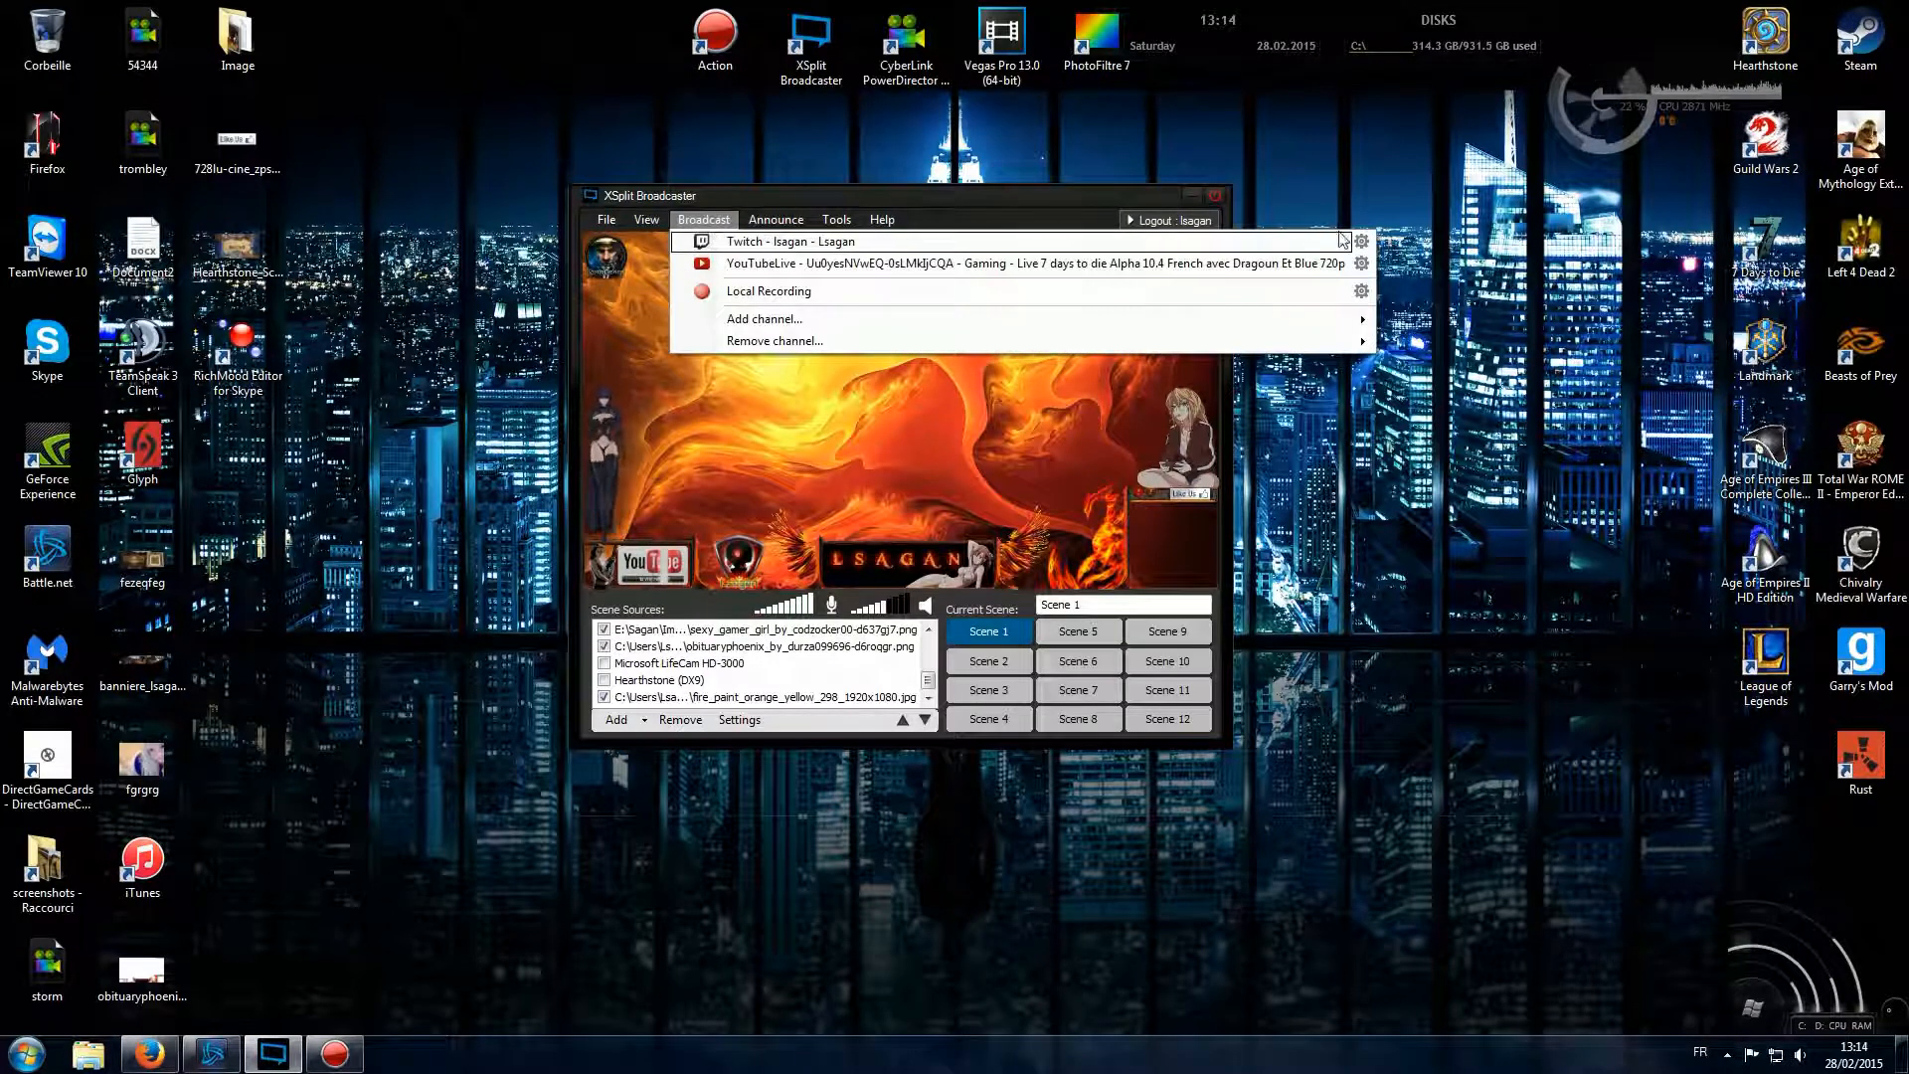
pyautogui.click(1350, 261)
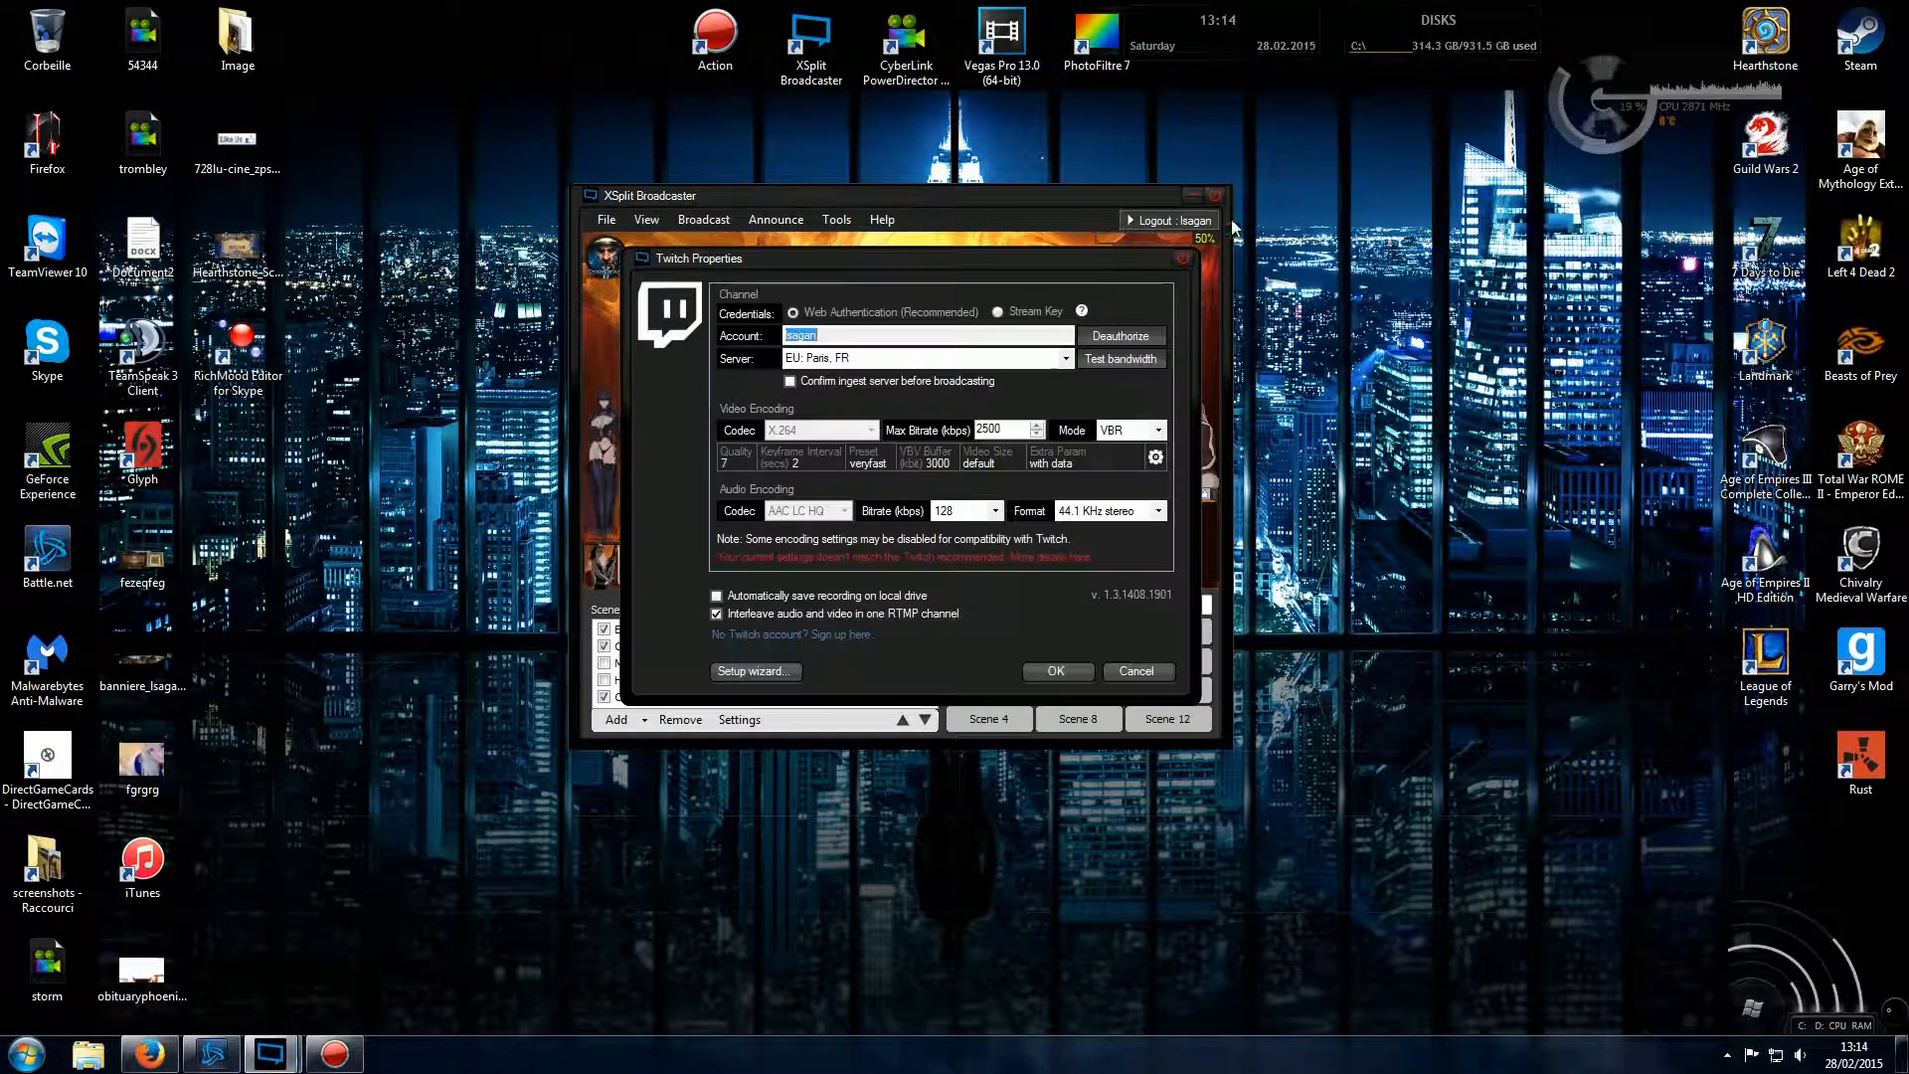
pyautogui.moveTo(891, 263); pyautogui.dragTo(889, 213)
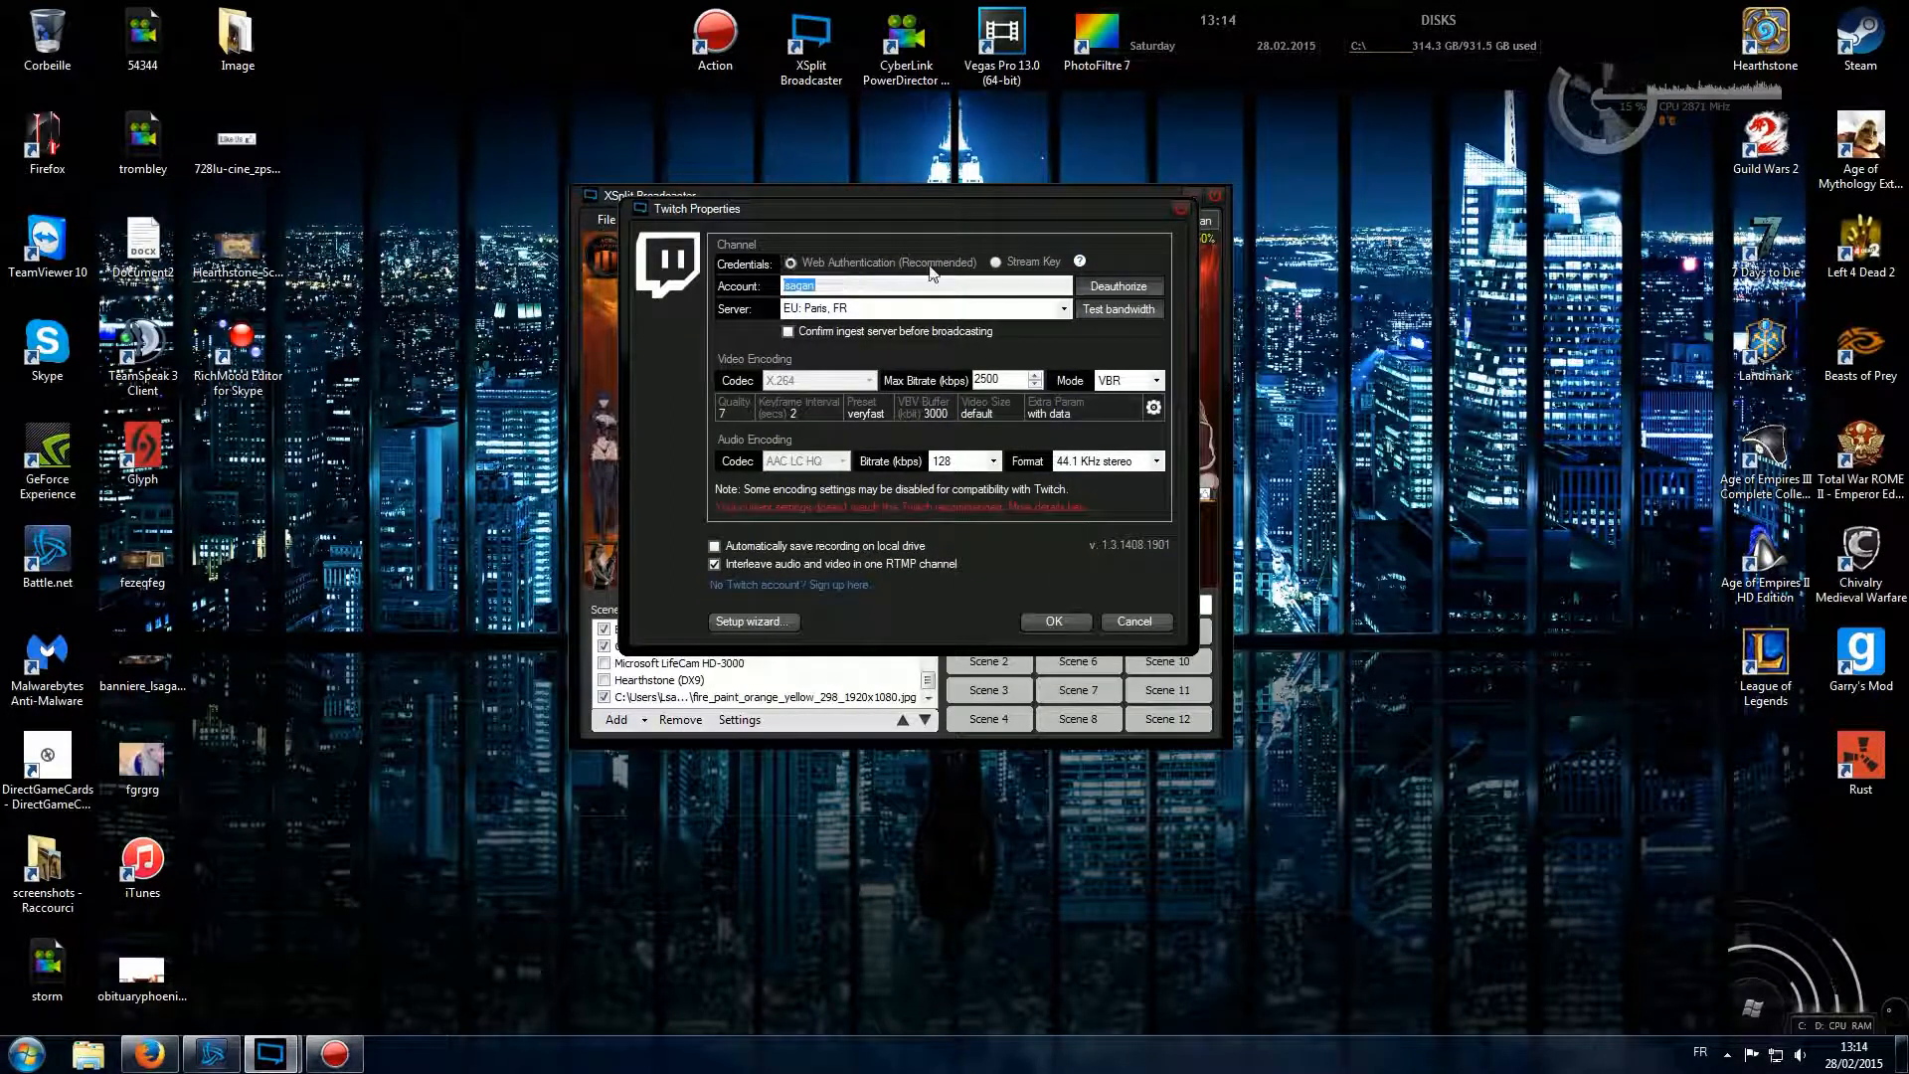
pyautogui.click(815, 286)
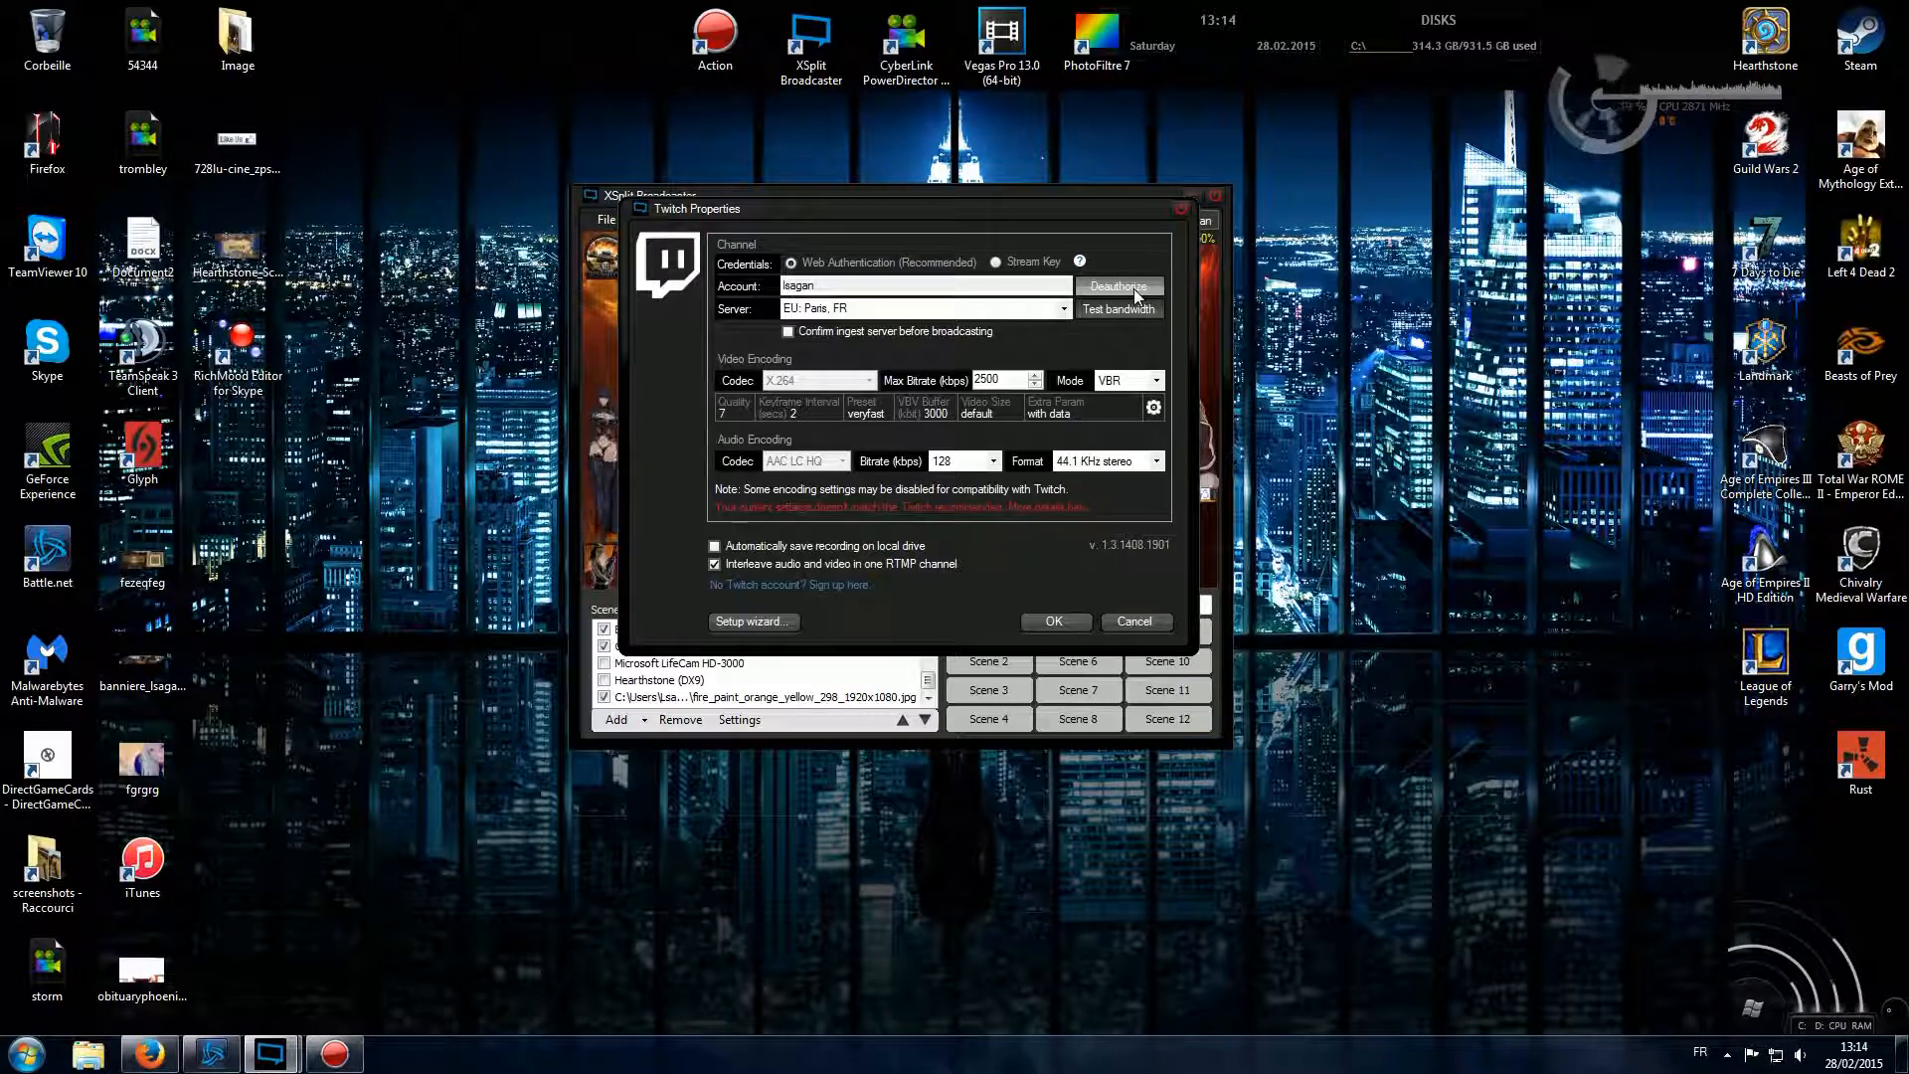
pyautogui.click(1064, 311)
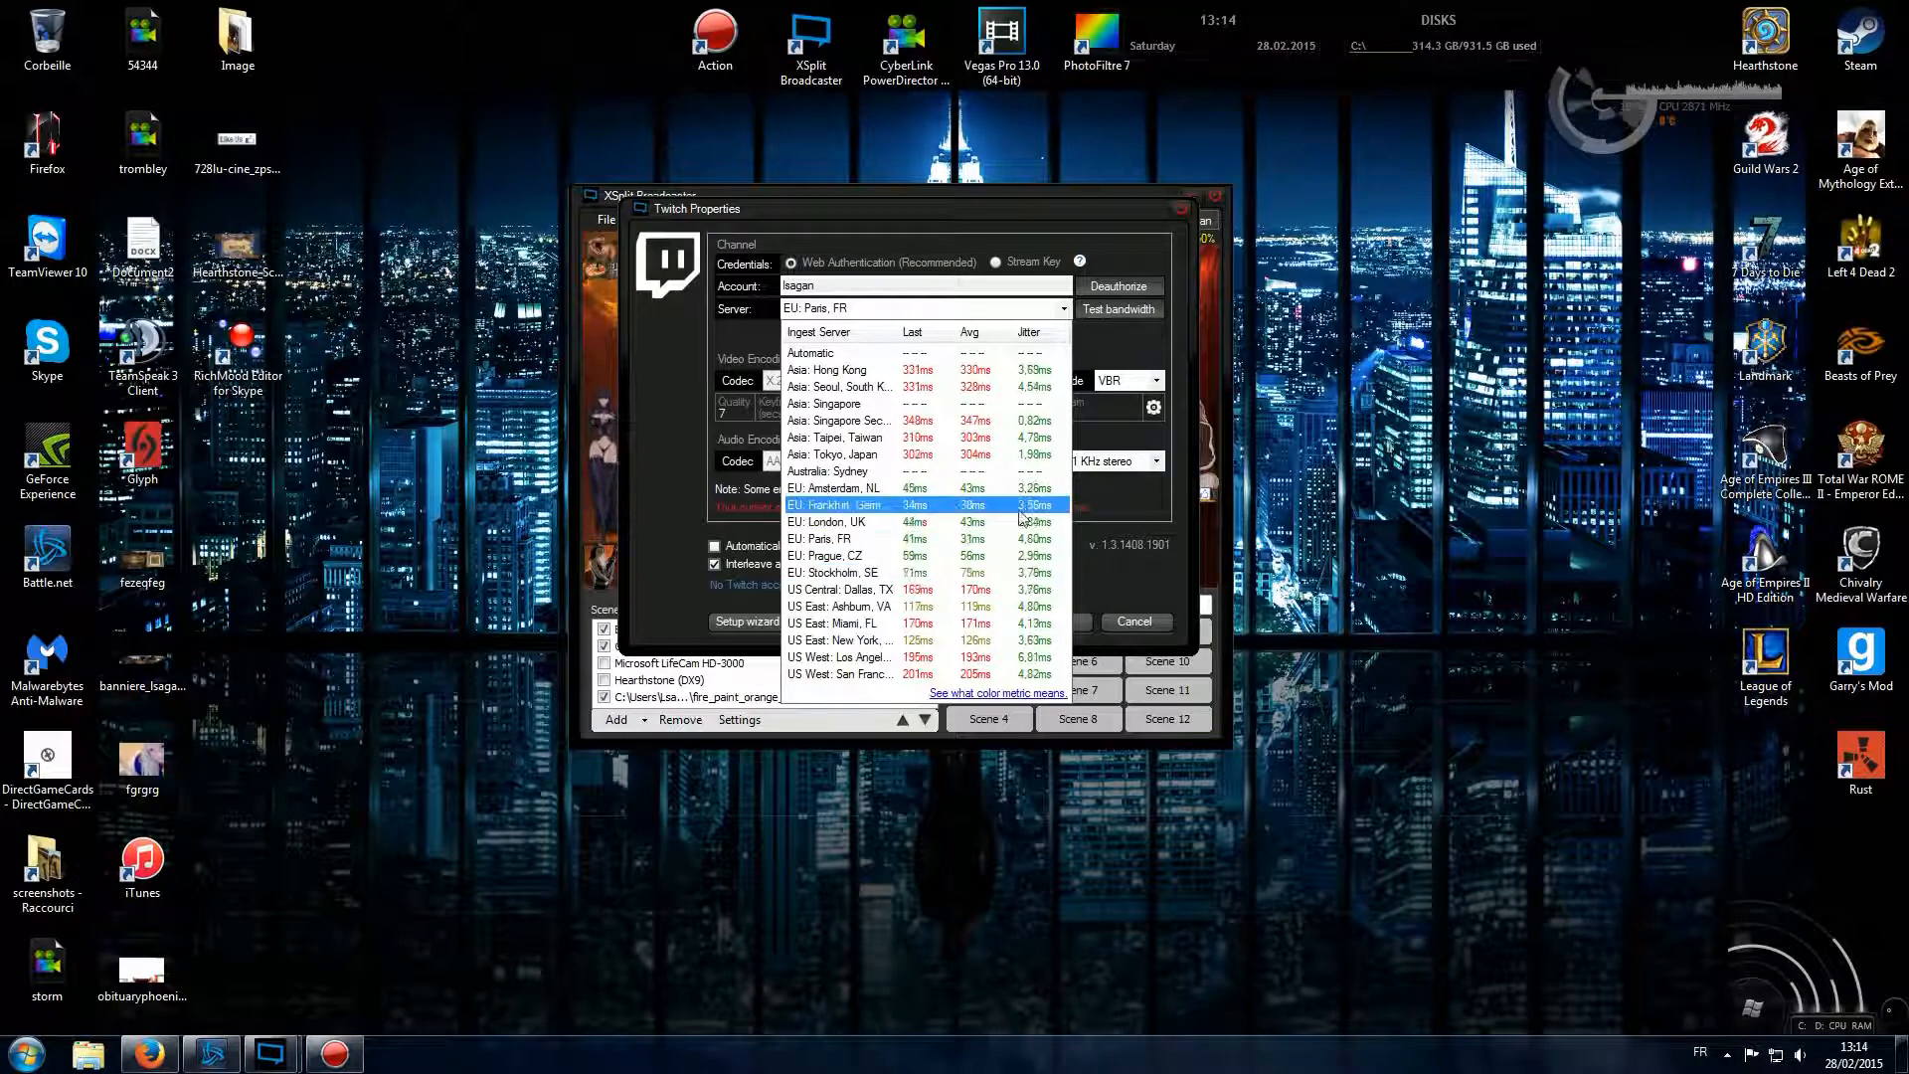
pyautogui.click(1111, 535)
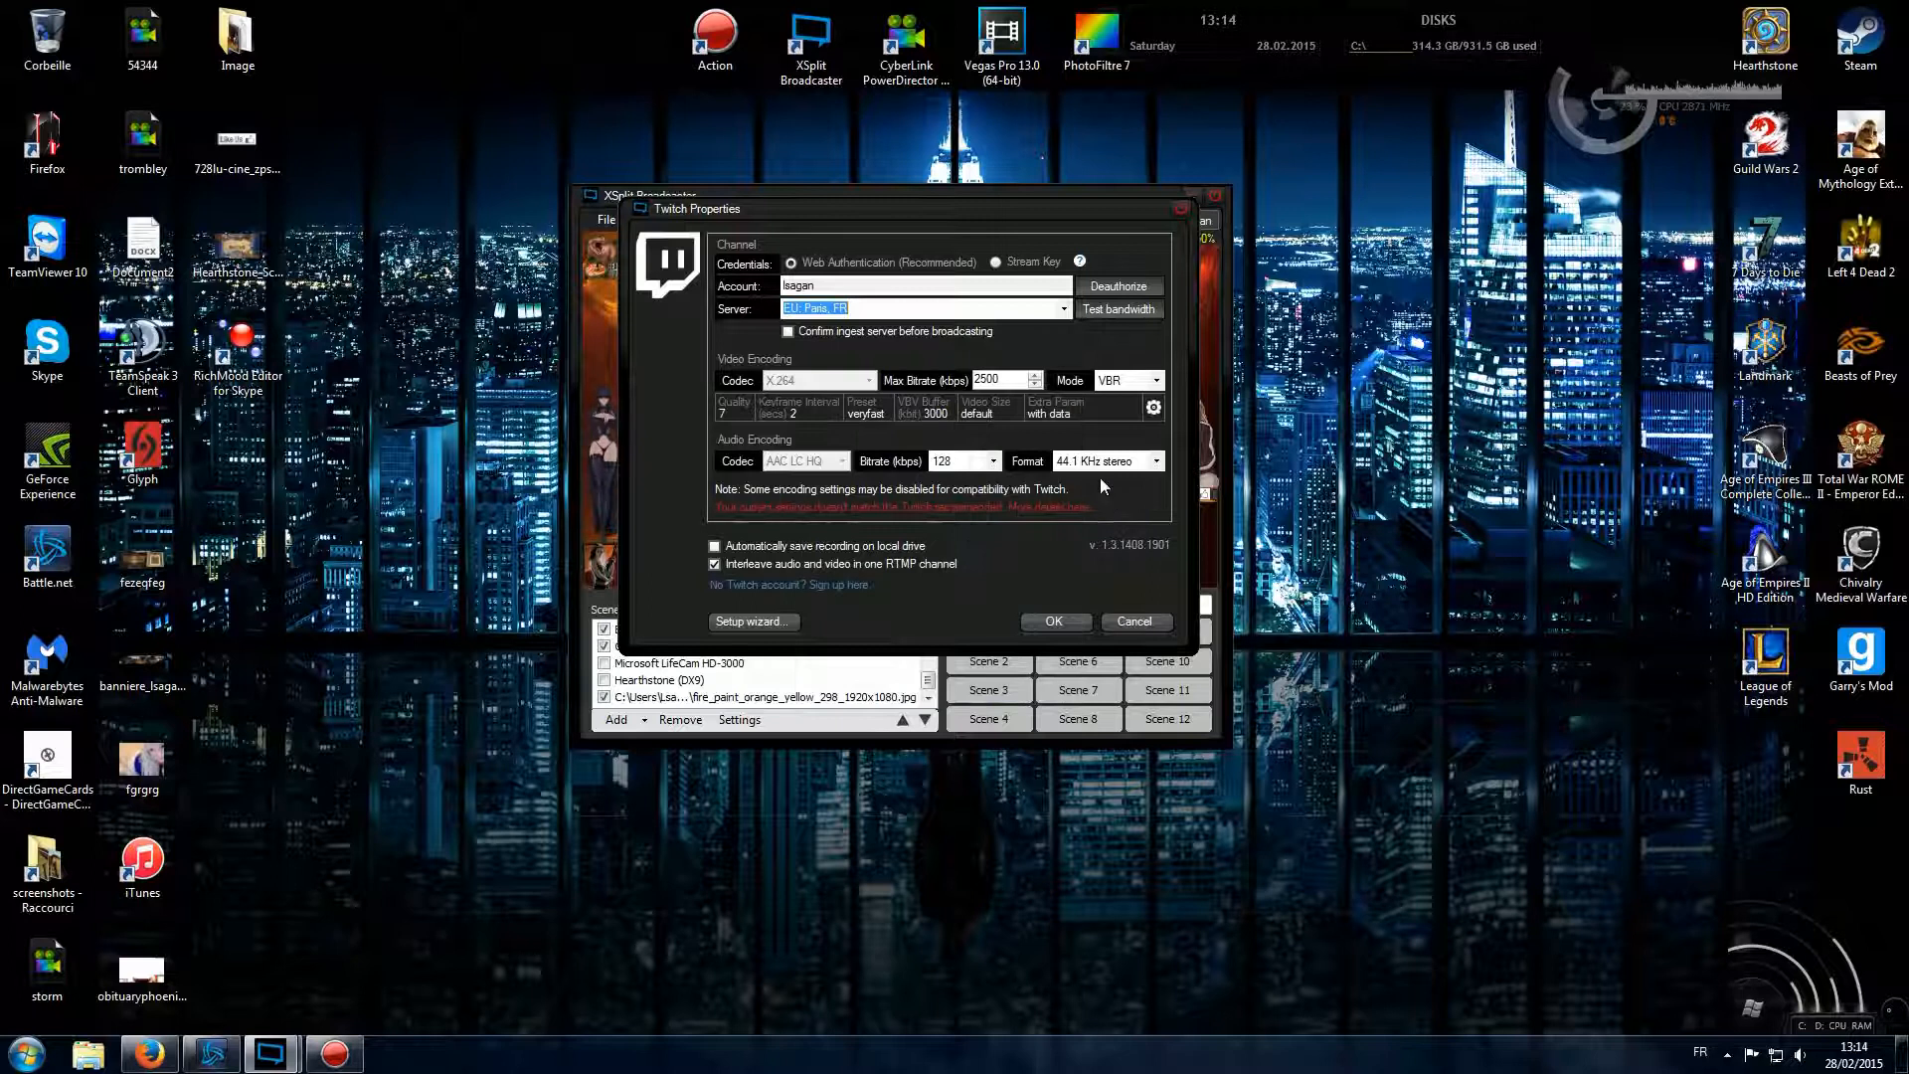
# - Examine the maximum bitrate setting in the Twitch channel's video encoding section
pyautogui.doubleClick(978, 378)
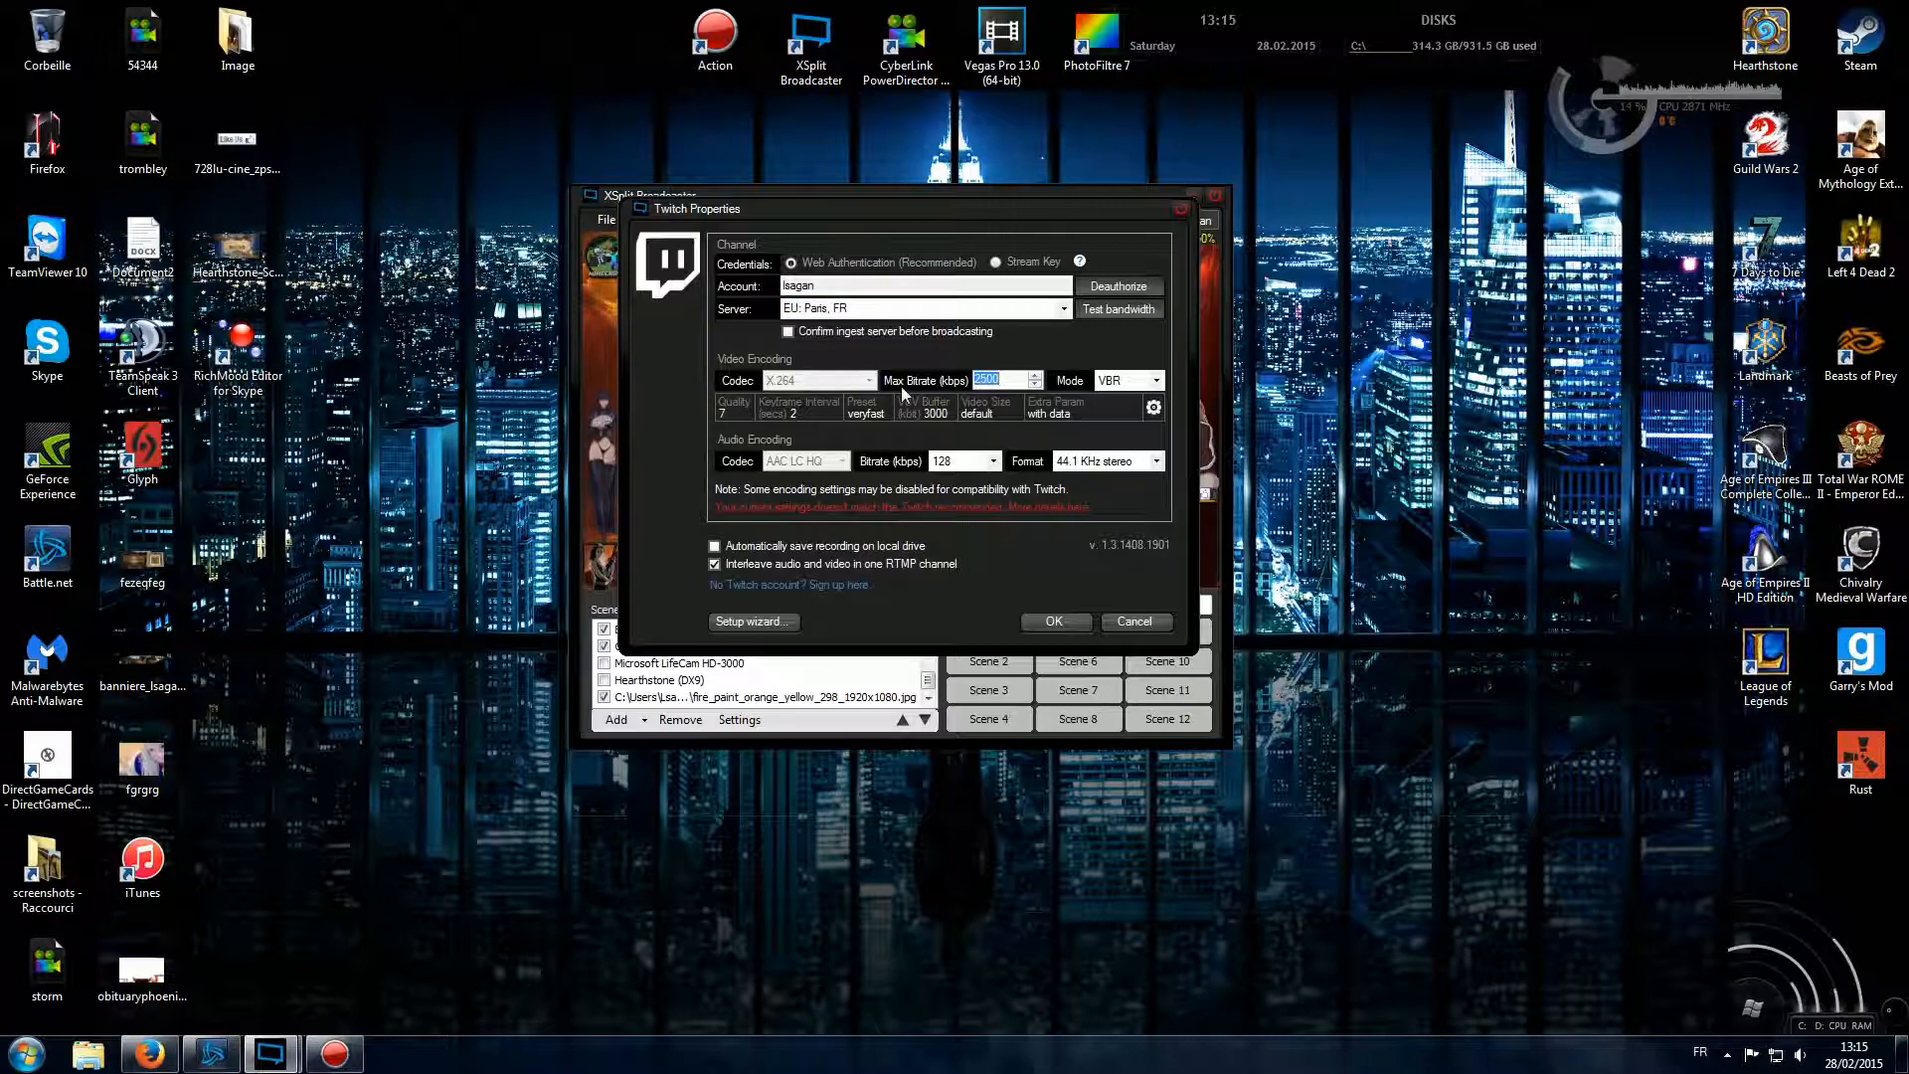
pyautogui.click(1012, 380)
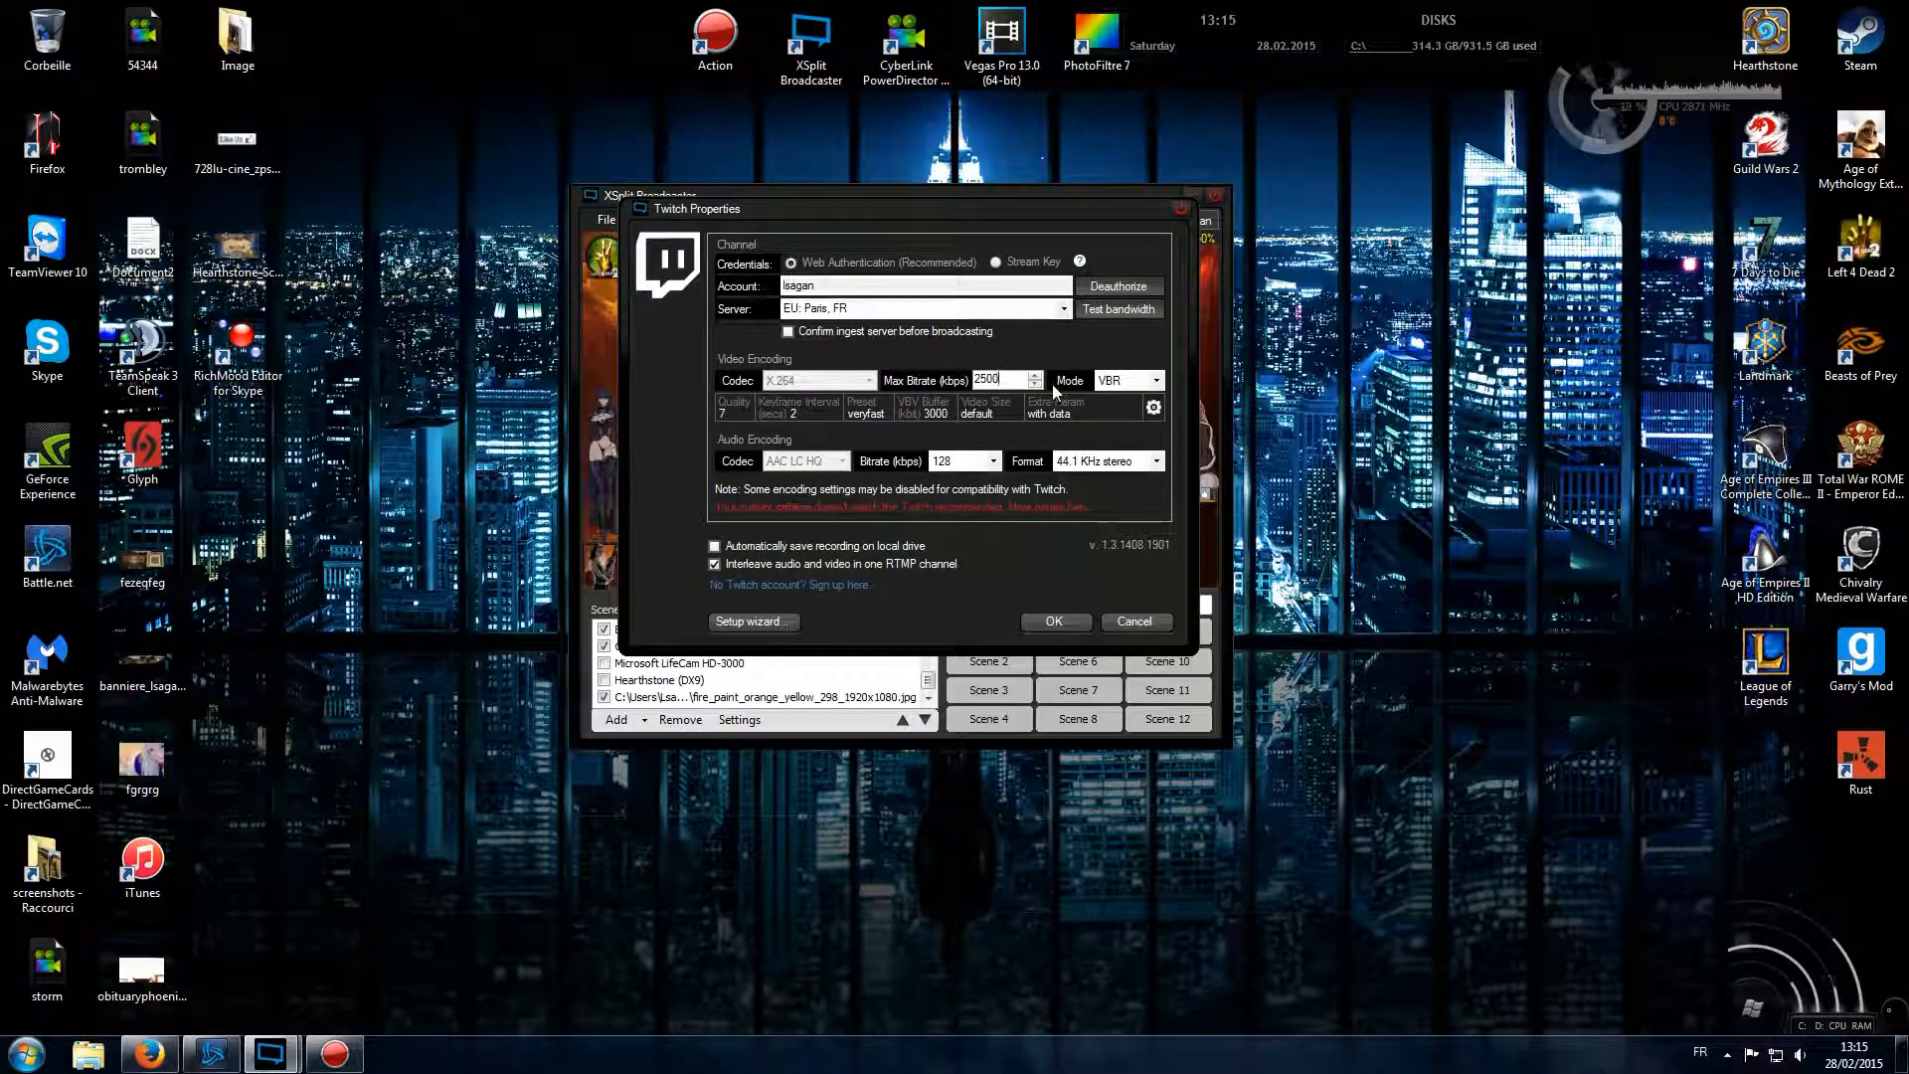
pyautogui.click(1017, 379)
pyautogui.moveTo(1017, 379); pyautogui.dragTo(976, 387)
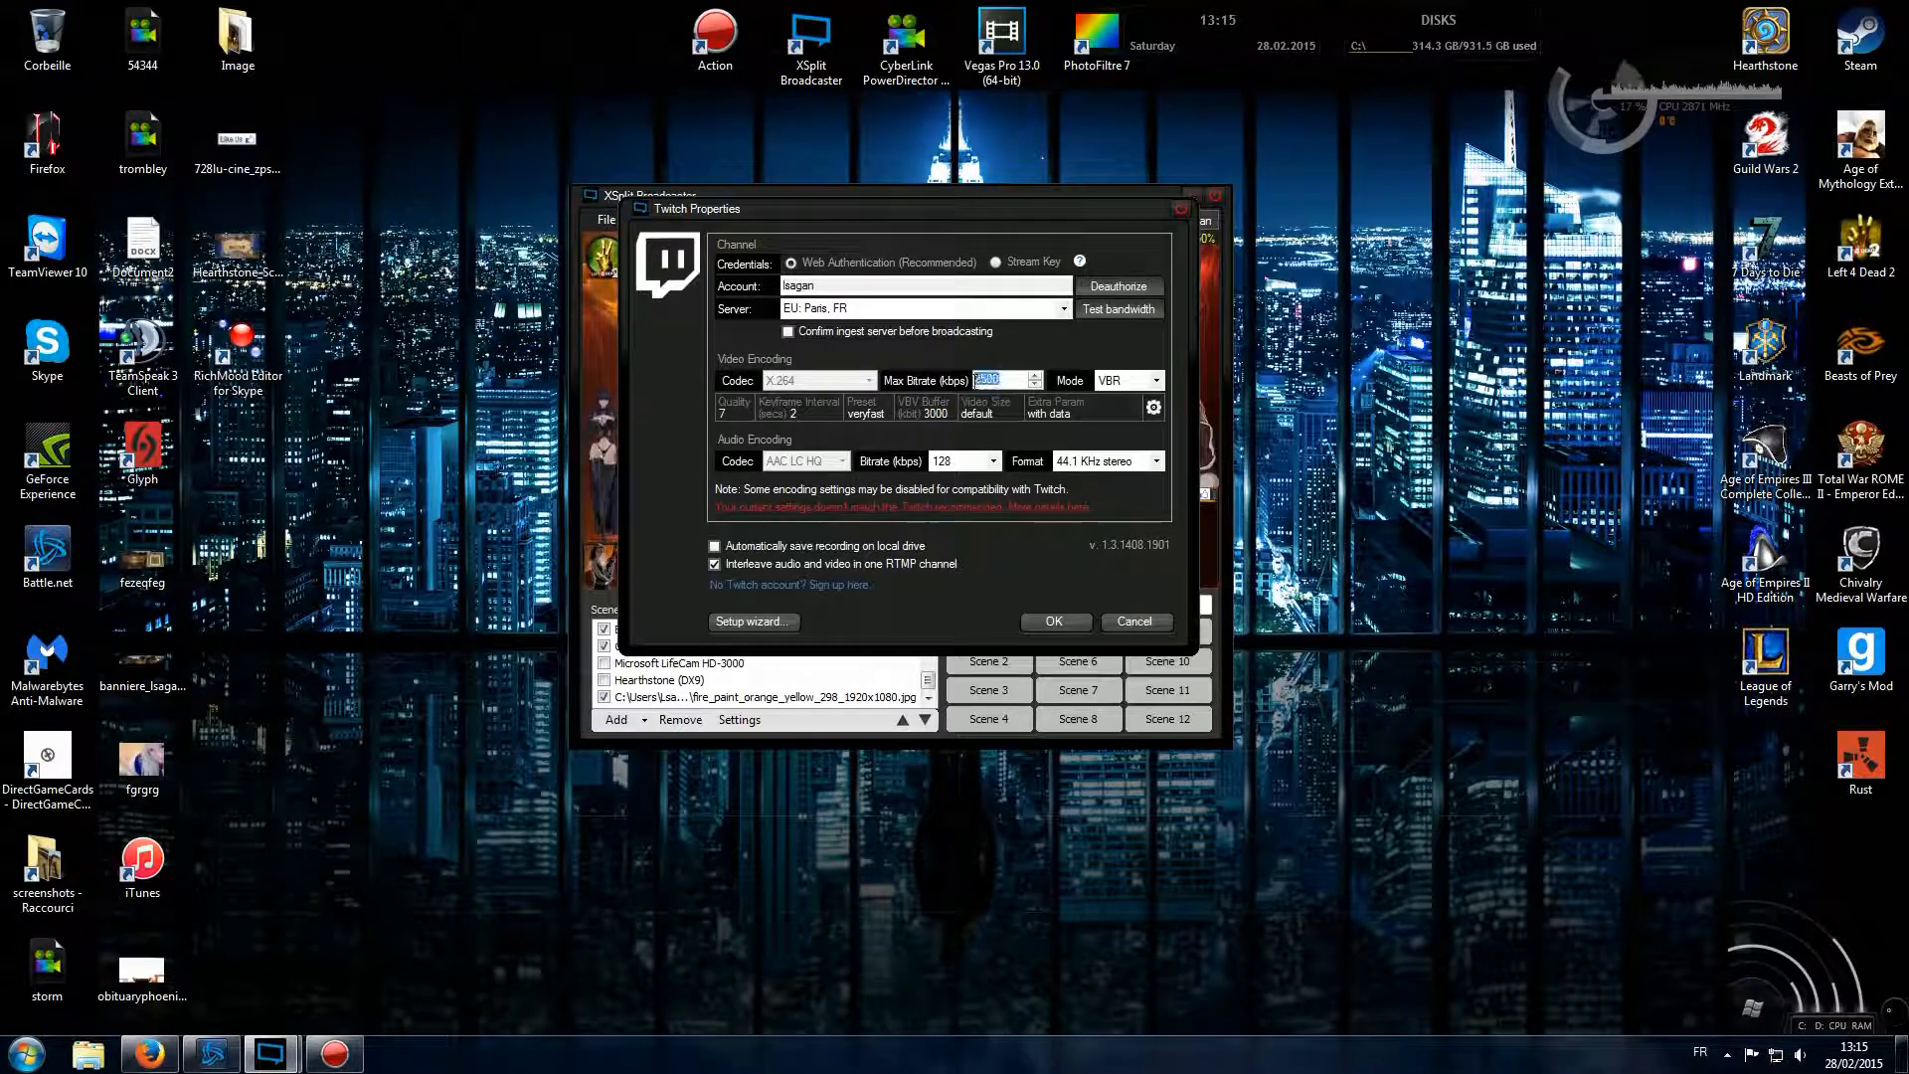
pyautogui.click(1018, 379)
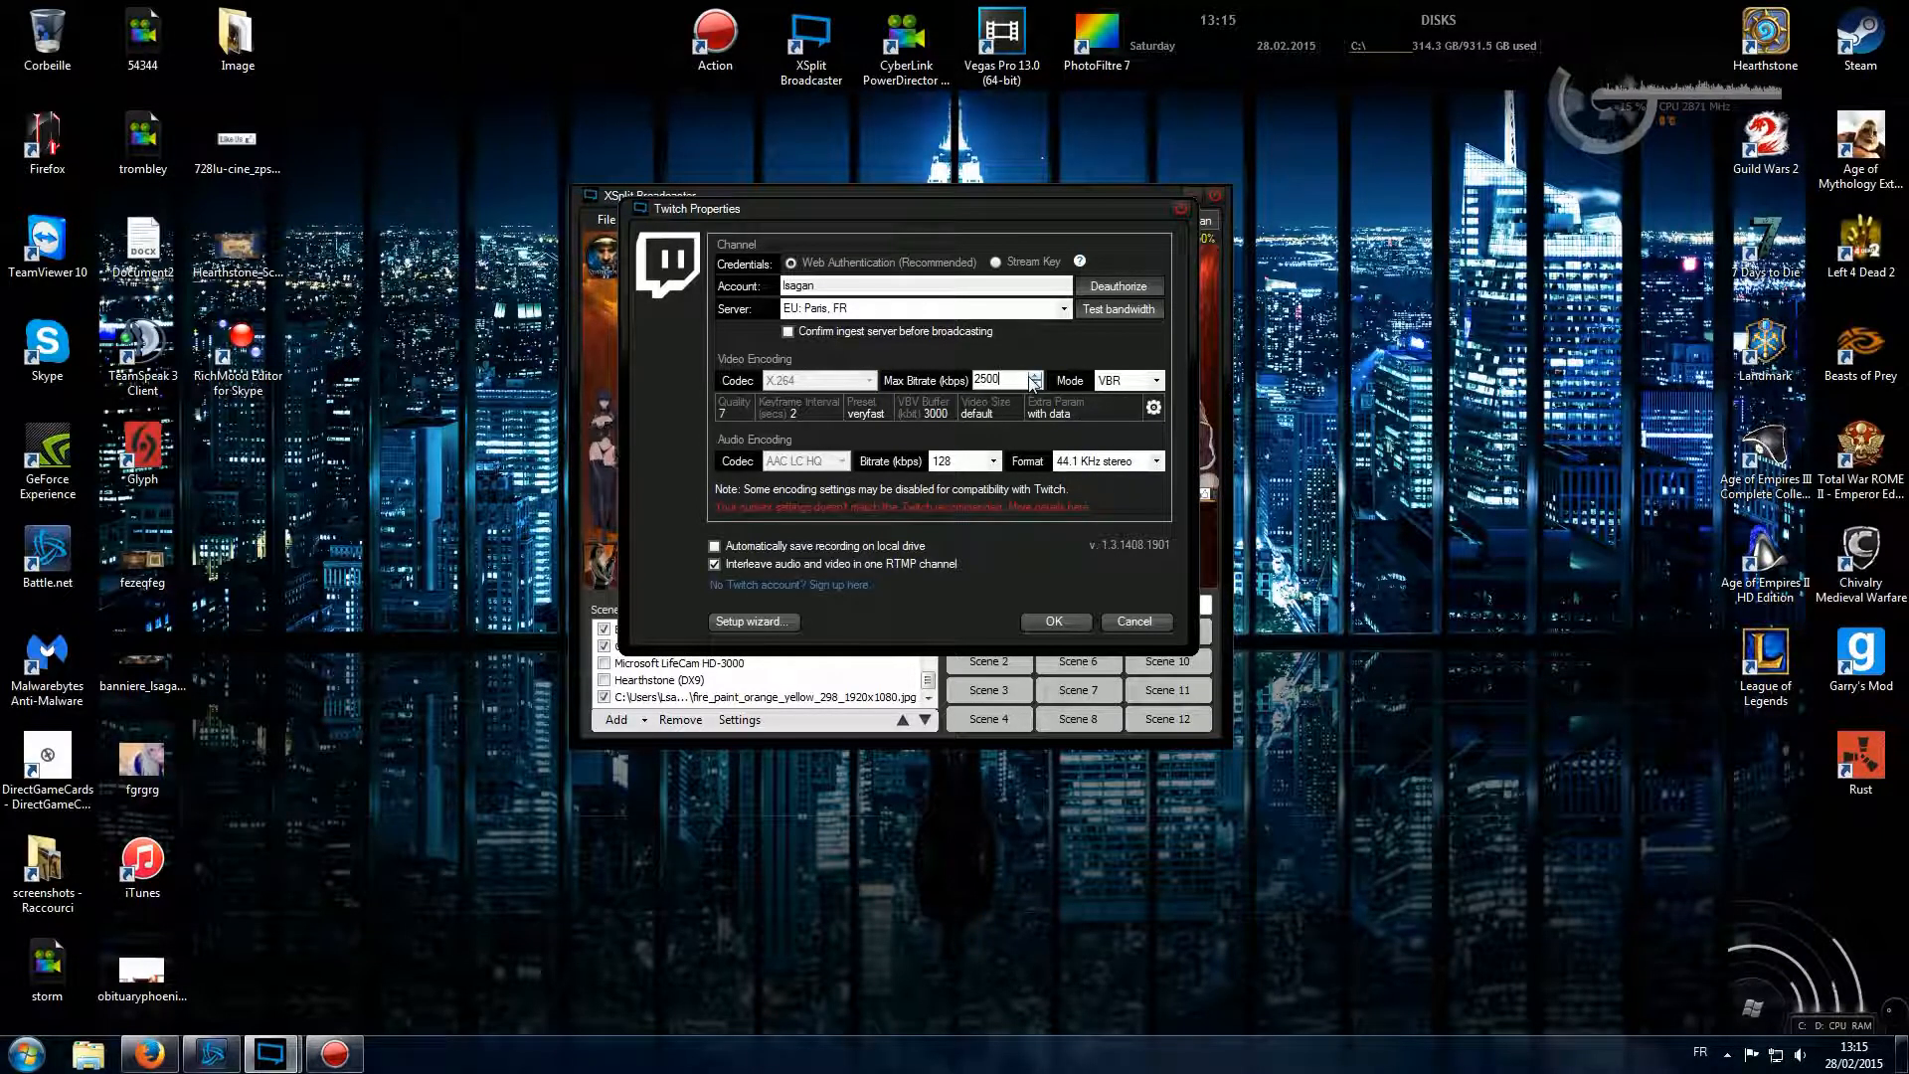
pyautogui.moveTo(977, 379); pyautogui.dragTo(1004, 379)
pyautogui.click(977, 380)
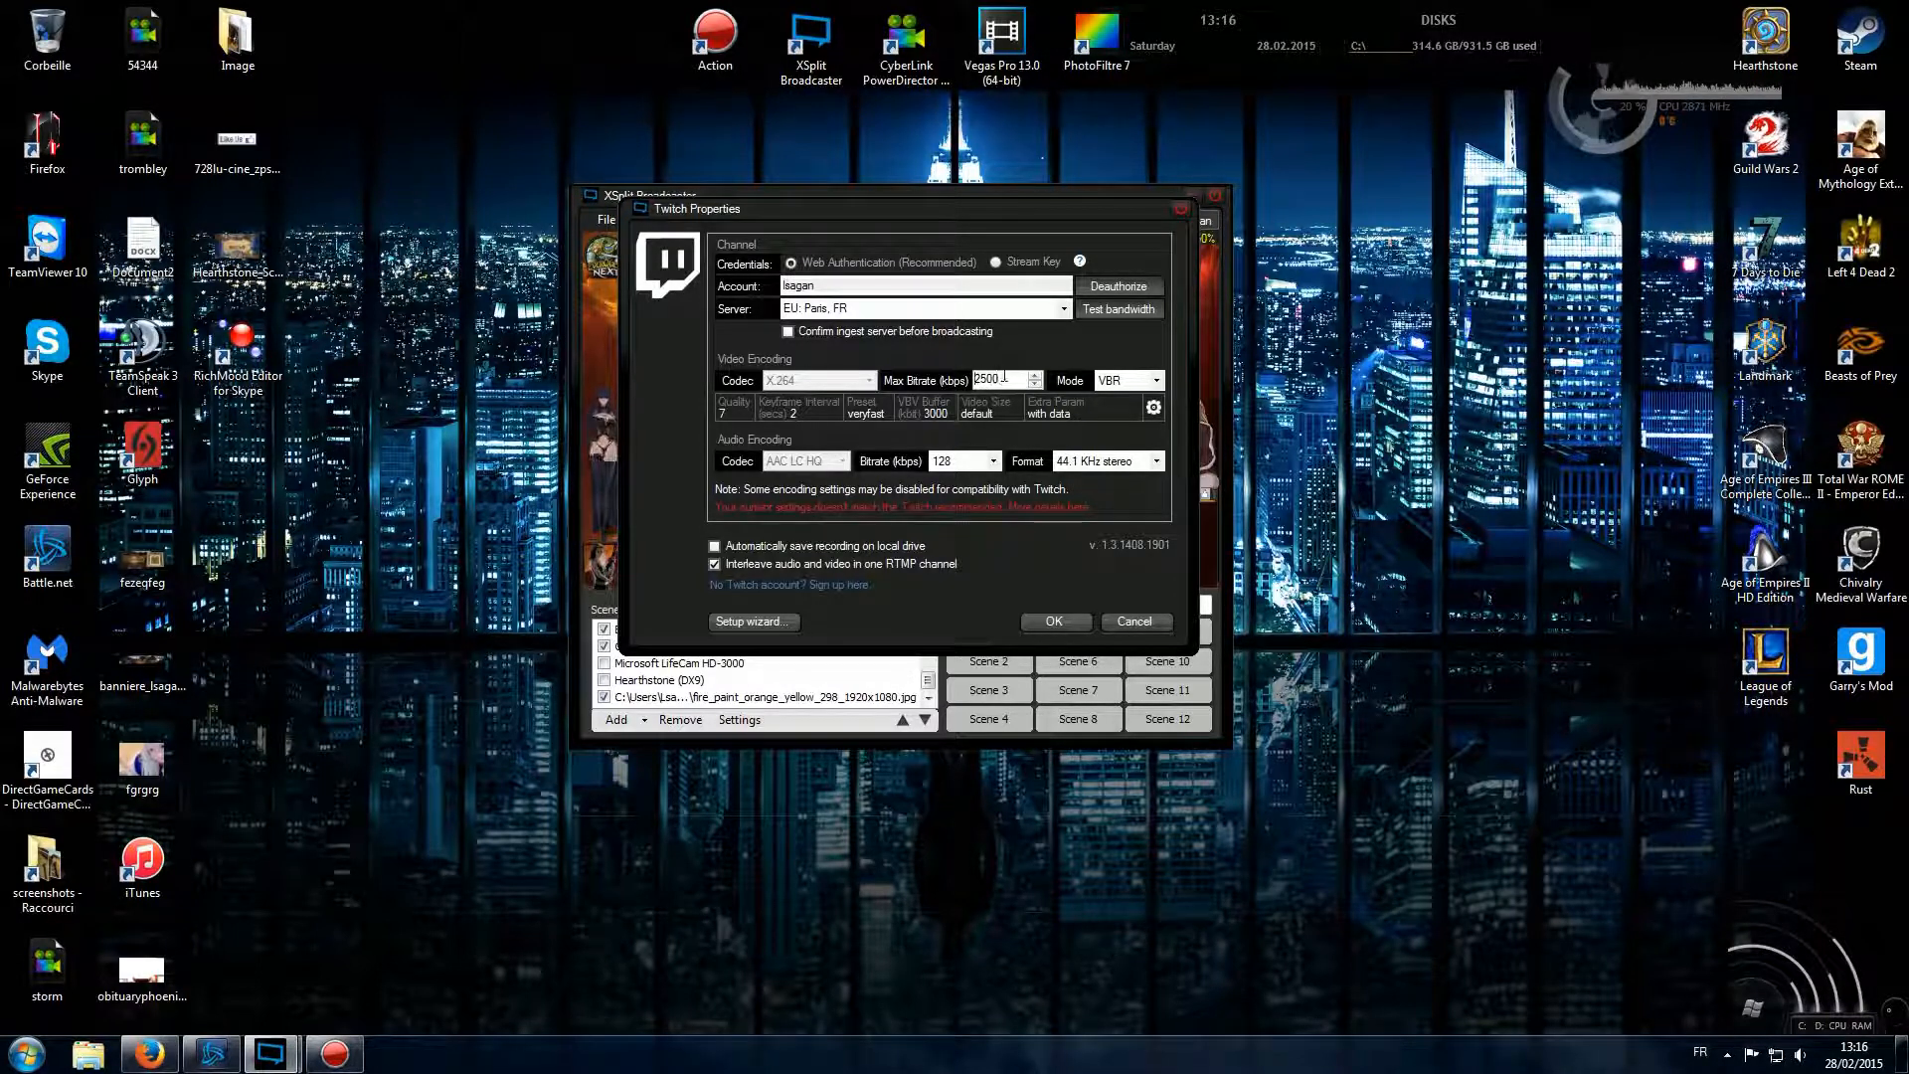
pyautogui.doubleClick(995, 379)
pyautogui.click(997, 379)
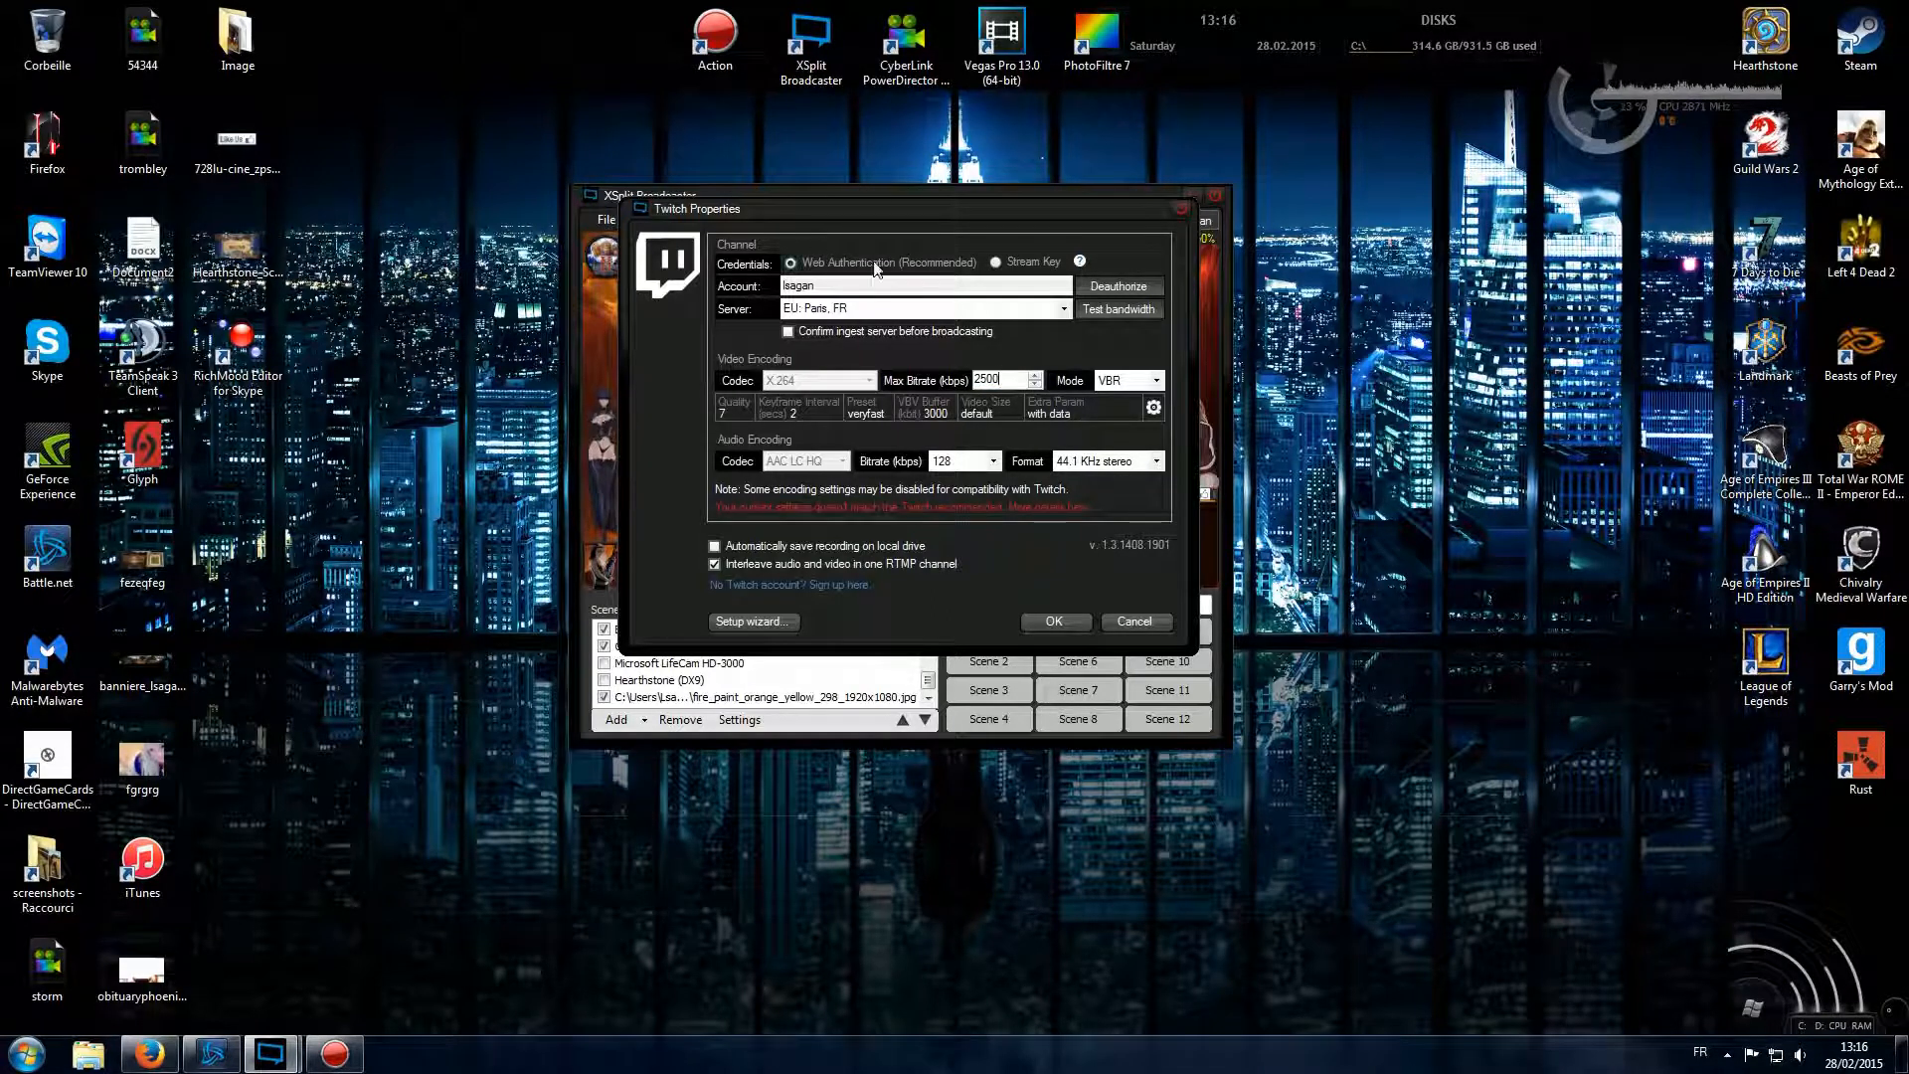
pyautogui.moveTo(1001, 378); pyautogui.dragTo(976, 379)
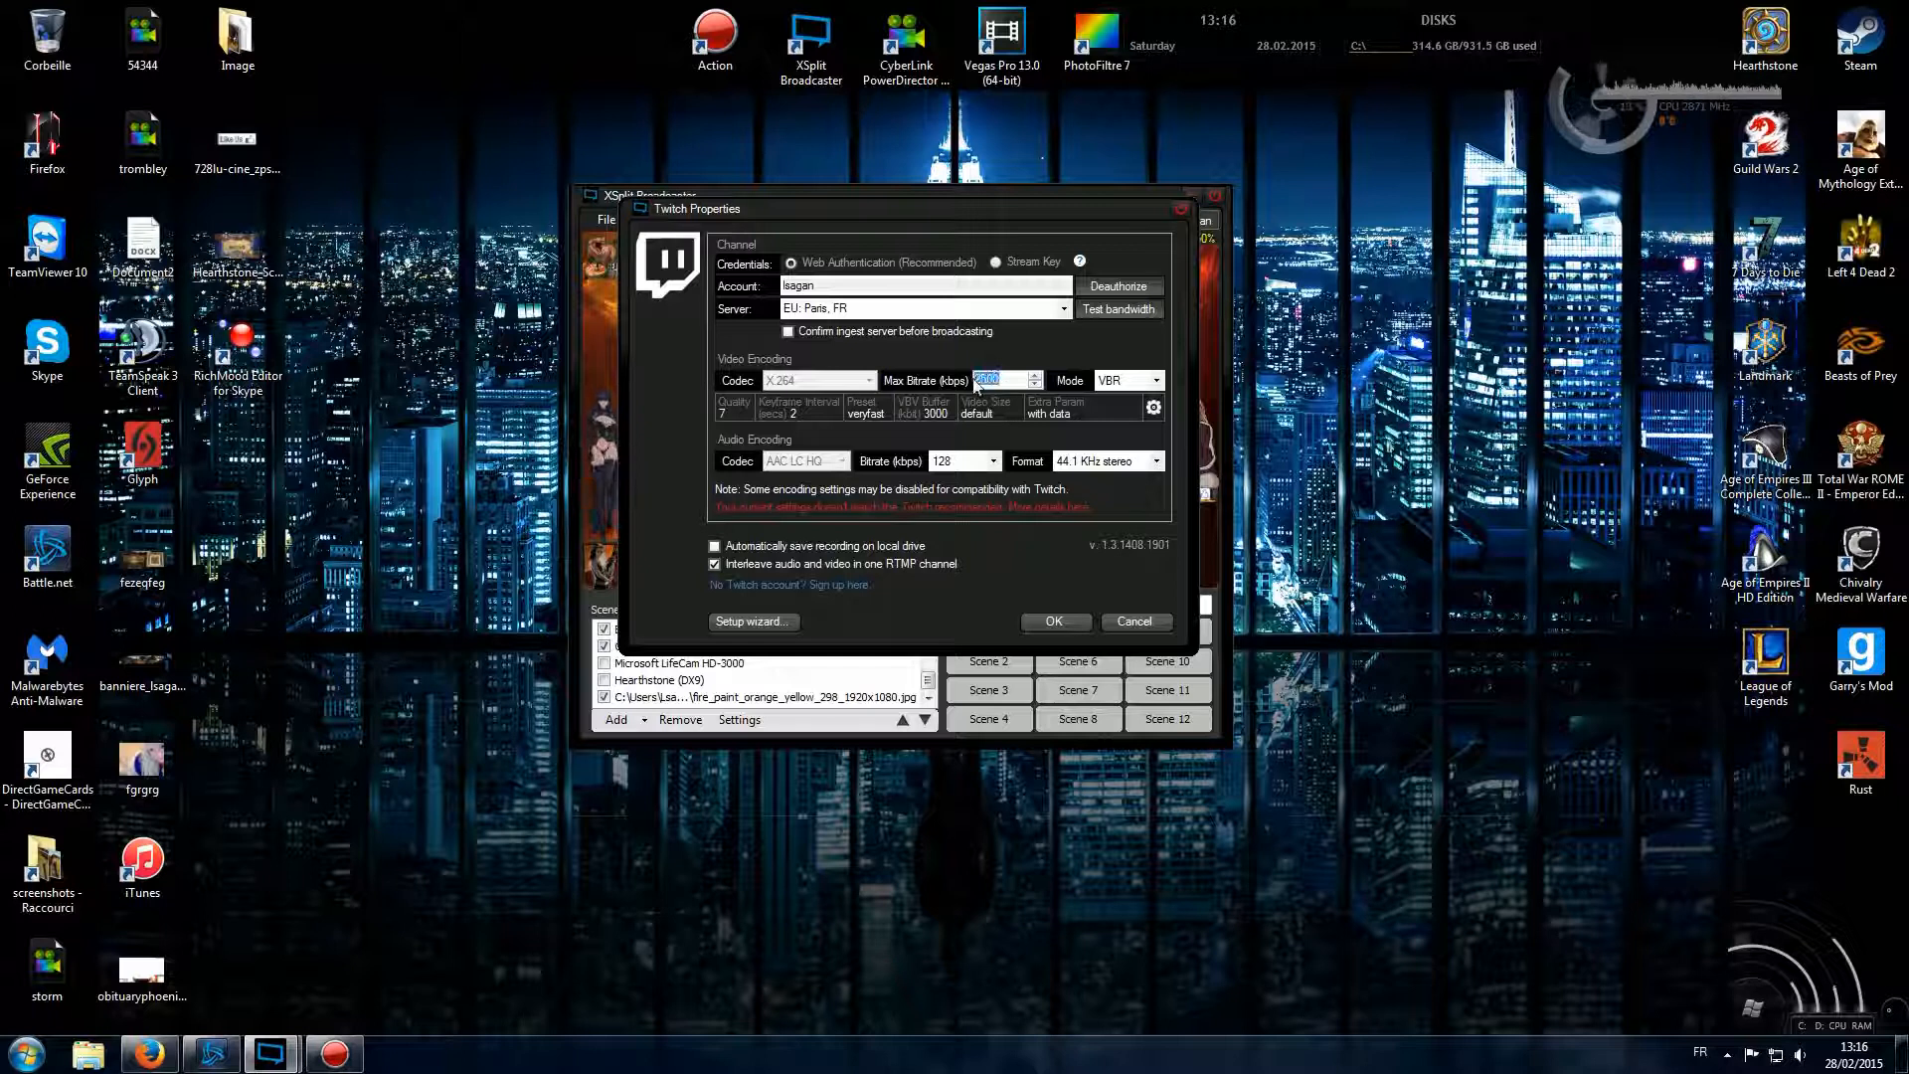
pyautogui.click(976, 379)
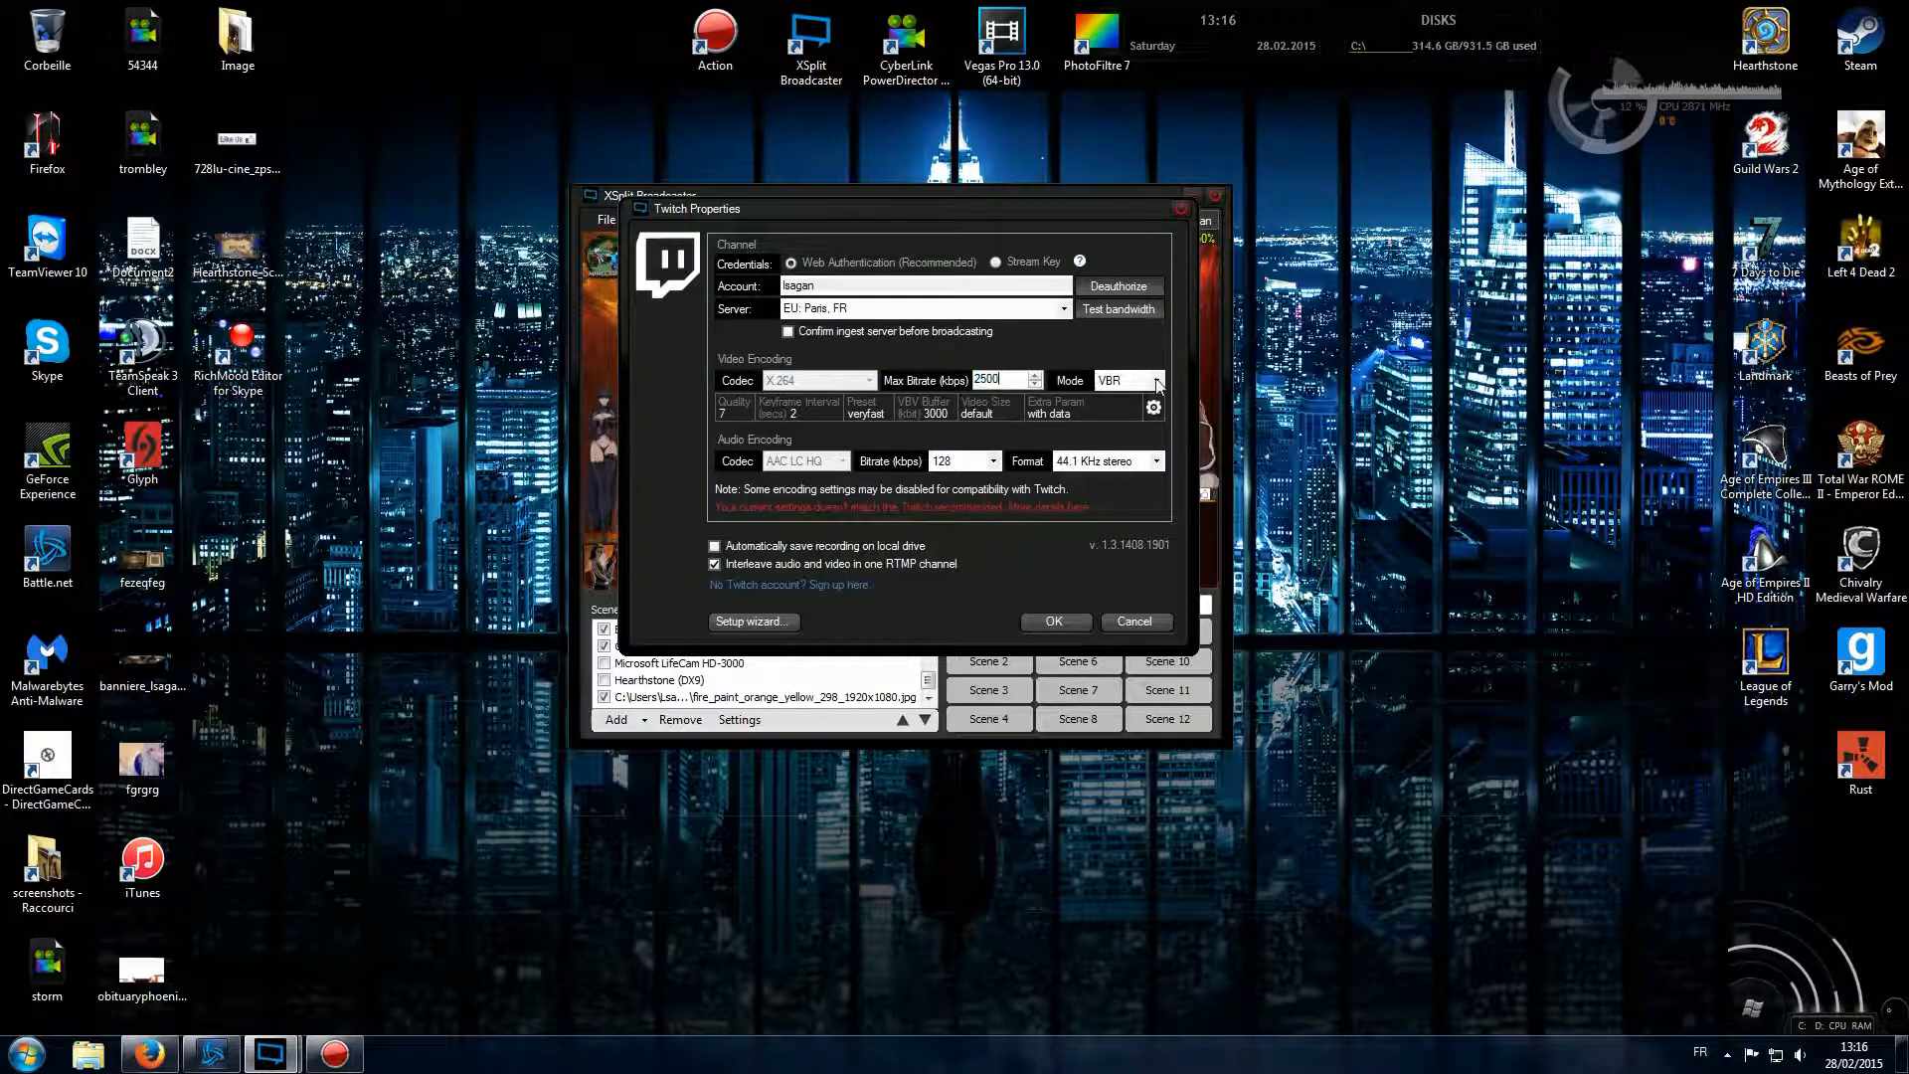
# - Choose VBR as the bitrate mode for the Twitch channel's video encoding
pyautogui.click(1158, 383)
pyautogui.click(1158, 383)
pyautogui.click(1156, 381)
pyautogui.click(1154, 378)
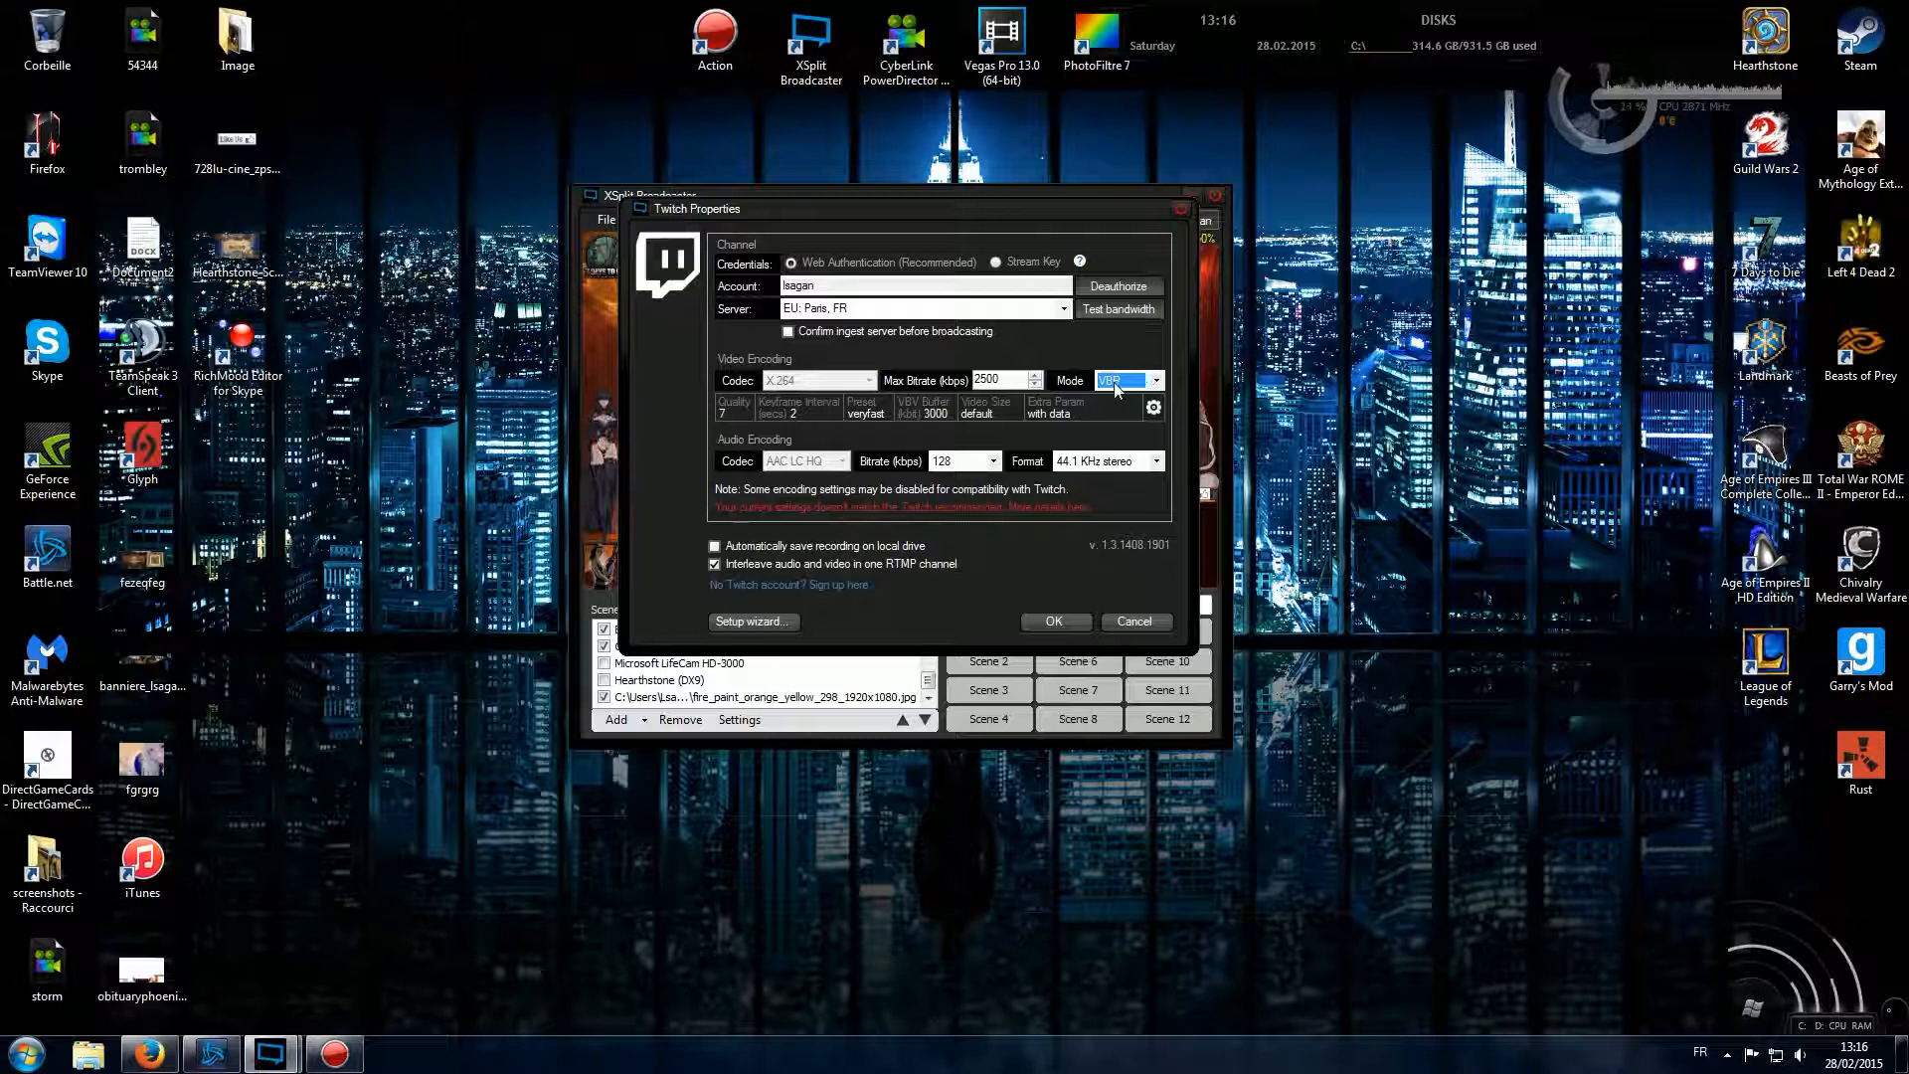
pyautogui.click(1117, 386)
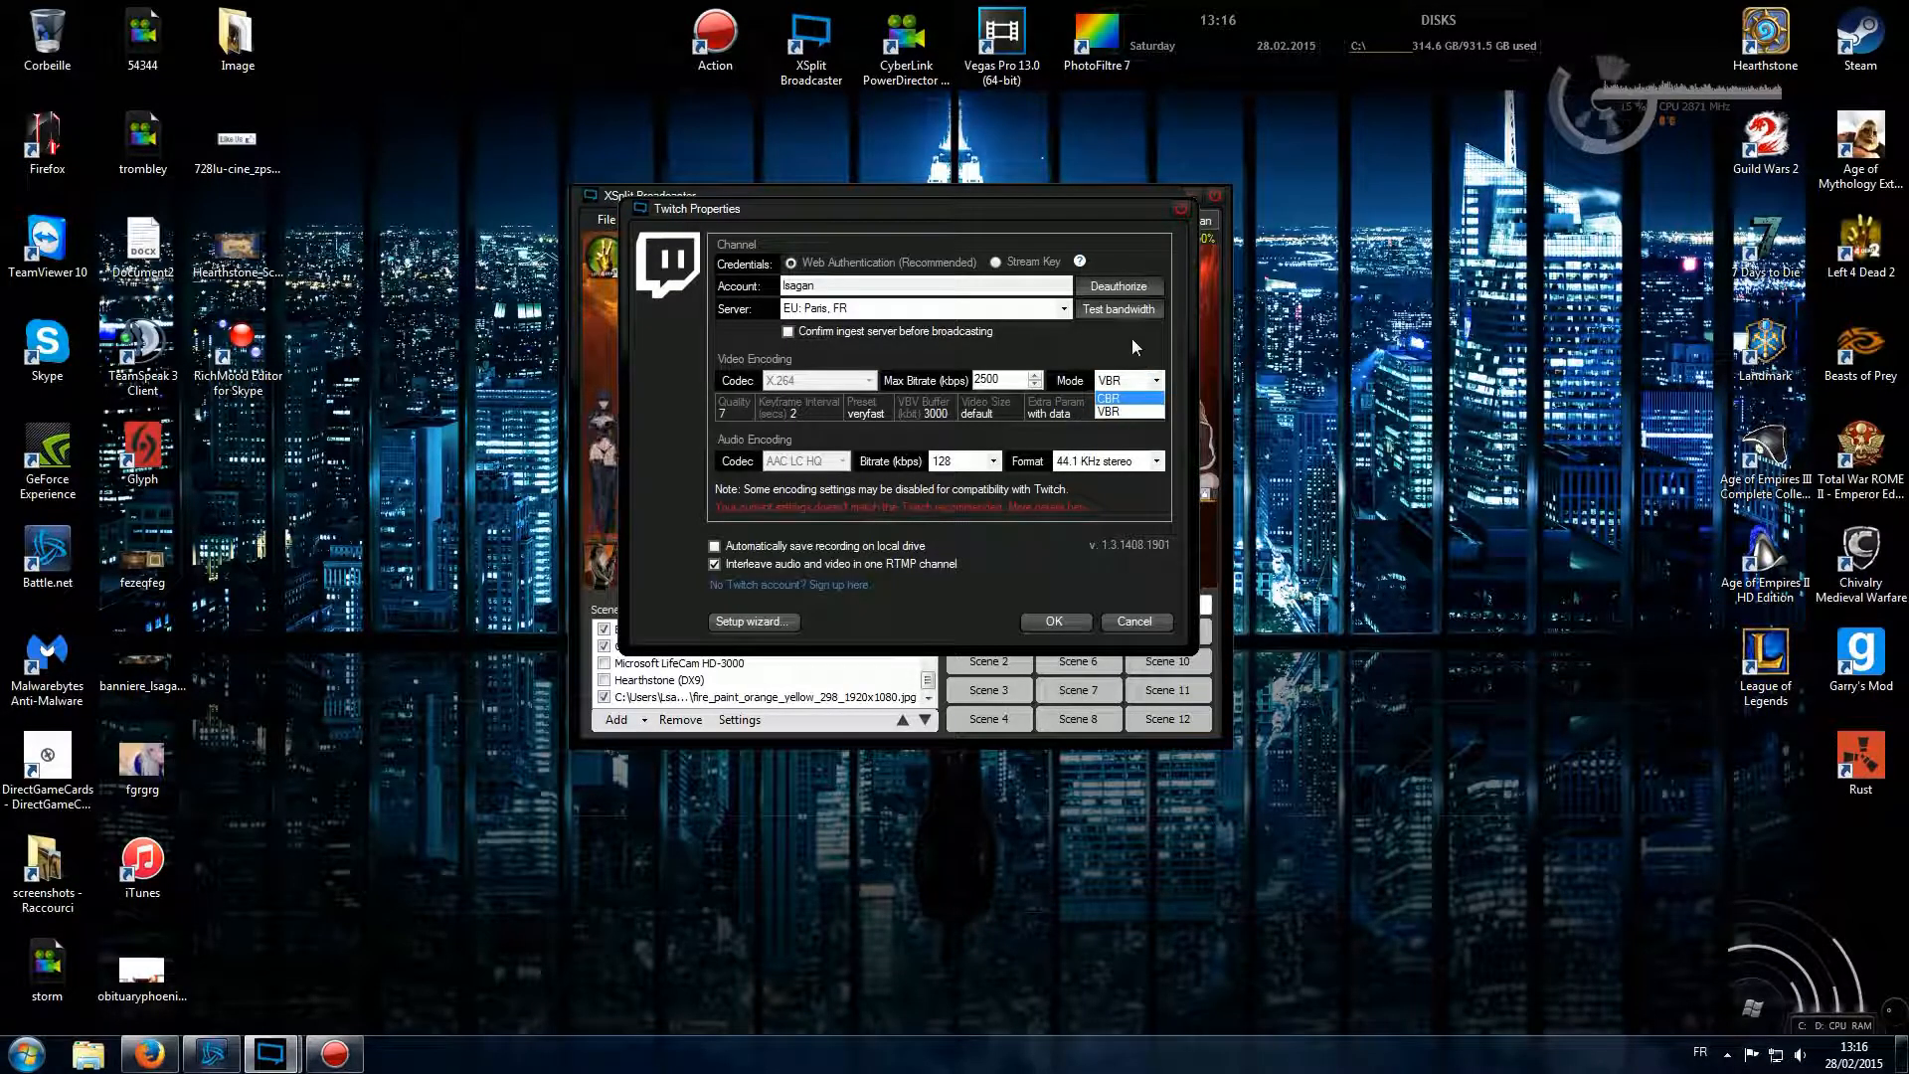
pyautogui.click(1157, 407)
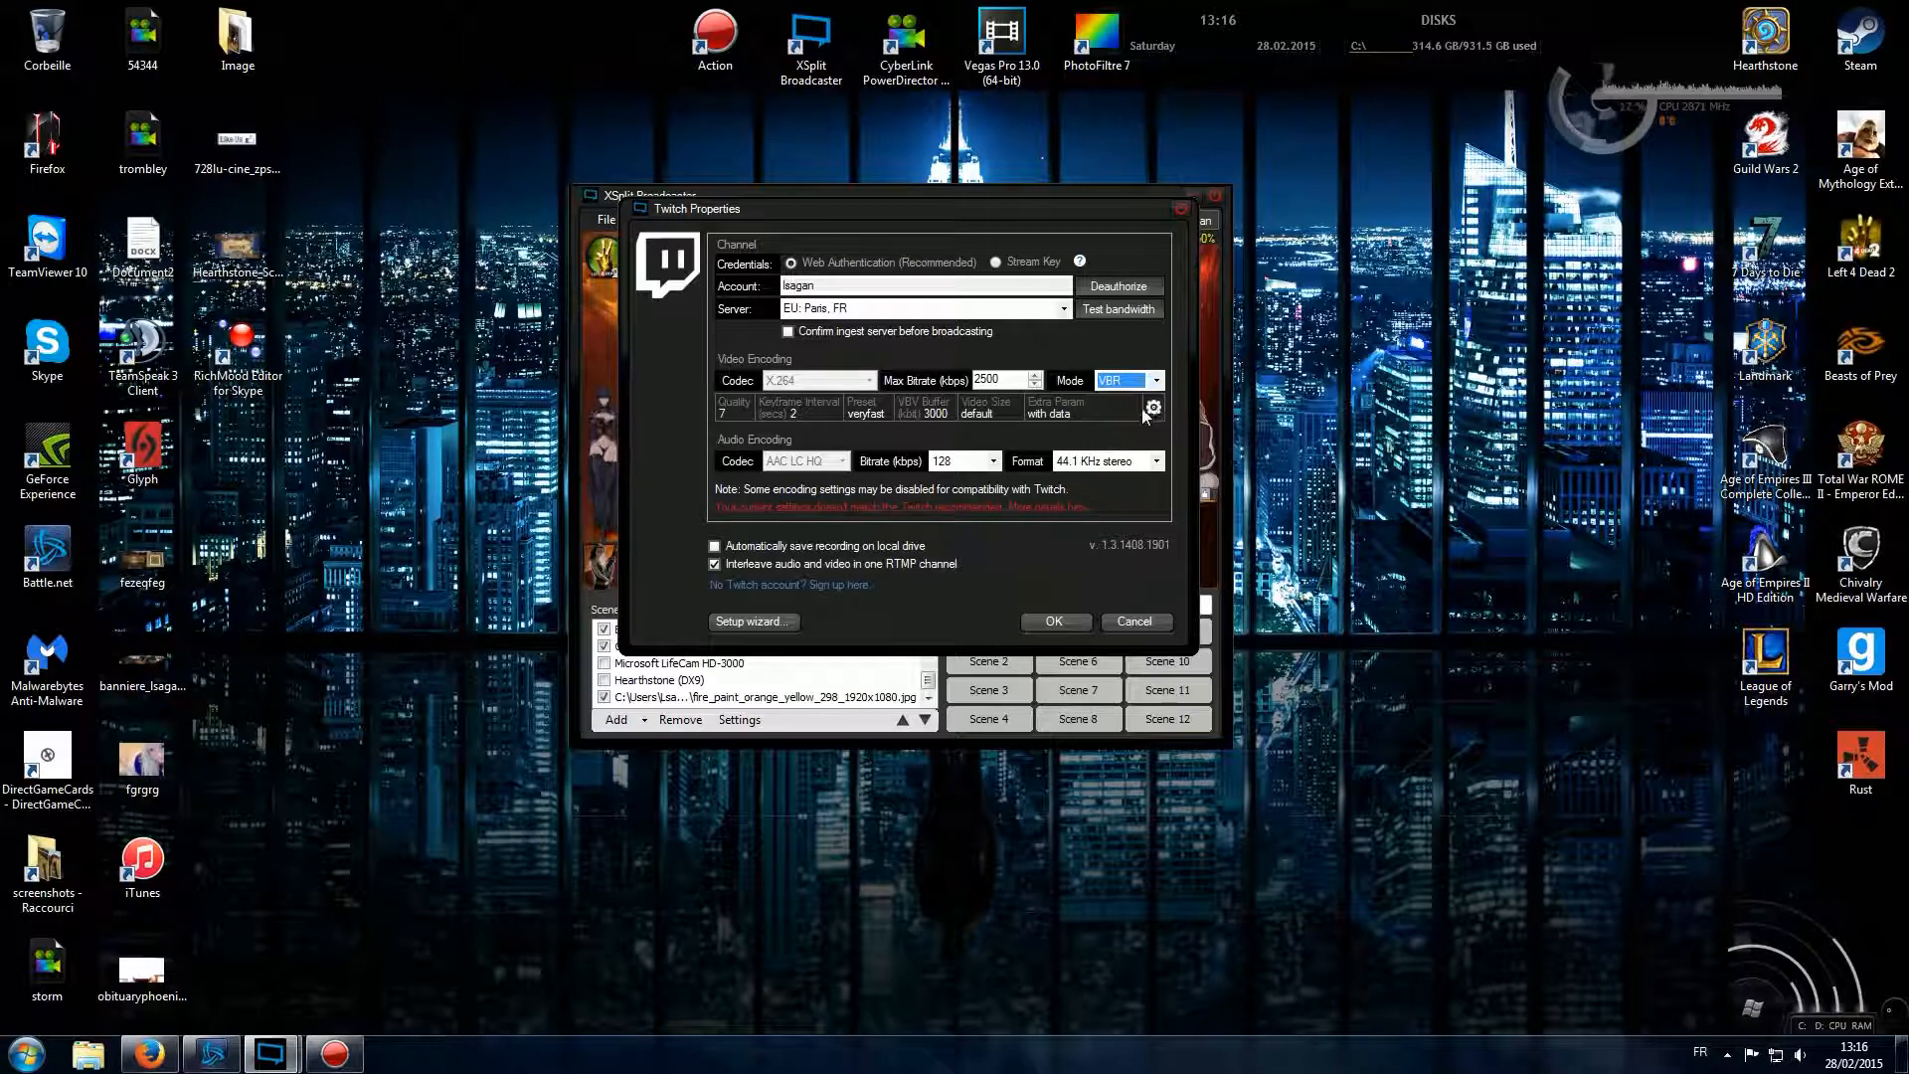
# - In the video encoding setup, choose quality 7 and the veryfast encoder preset, and check the keyframe interval and VBV buffer
pyautogui.click(1154, 408)
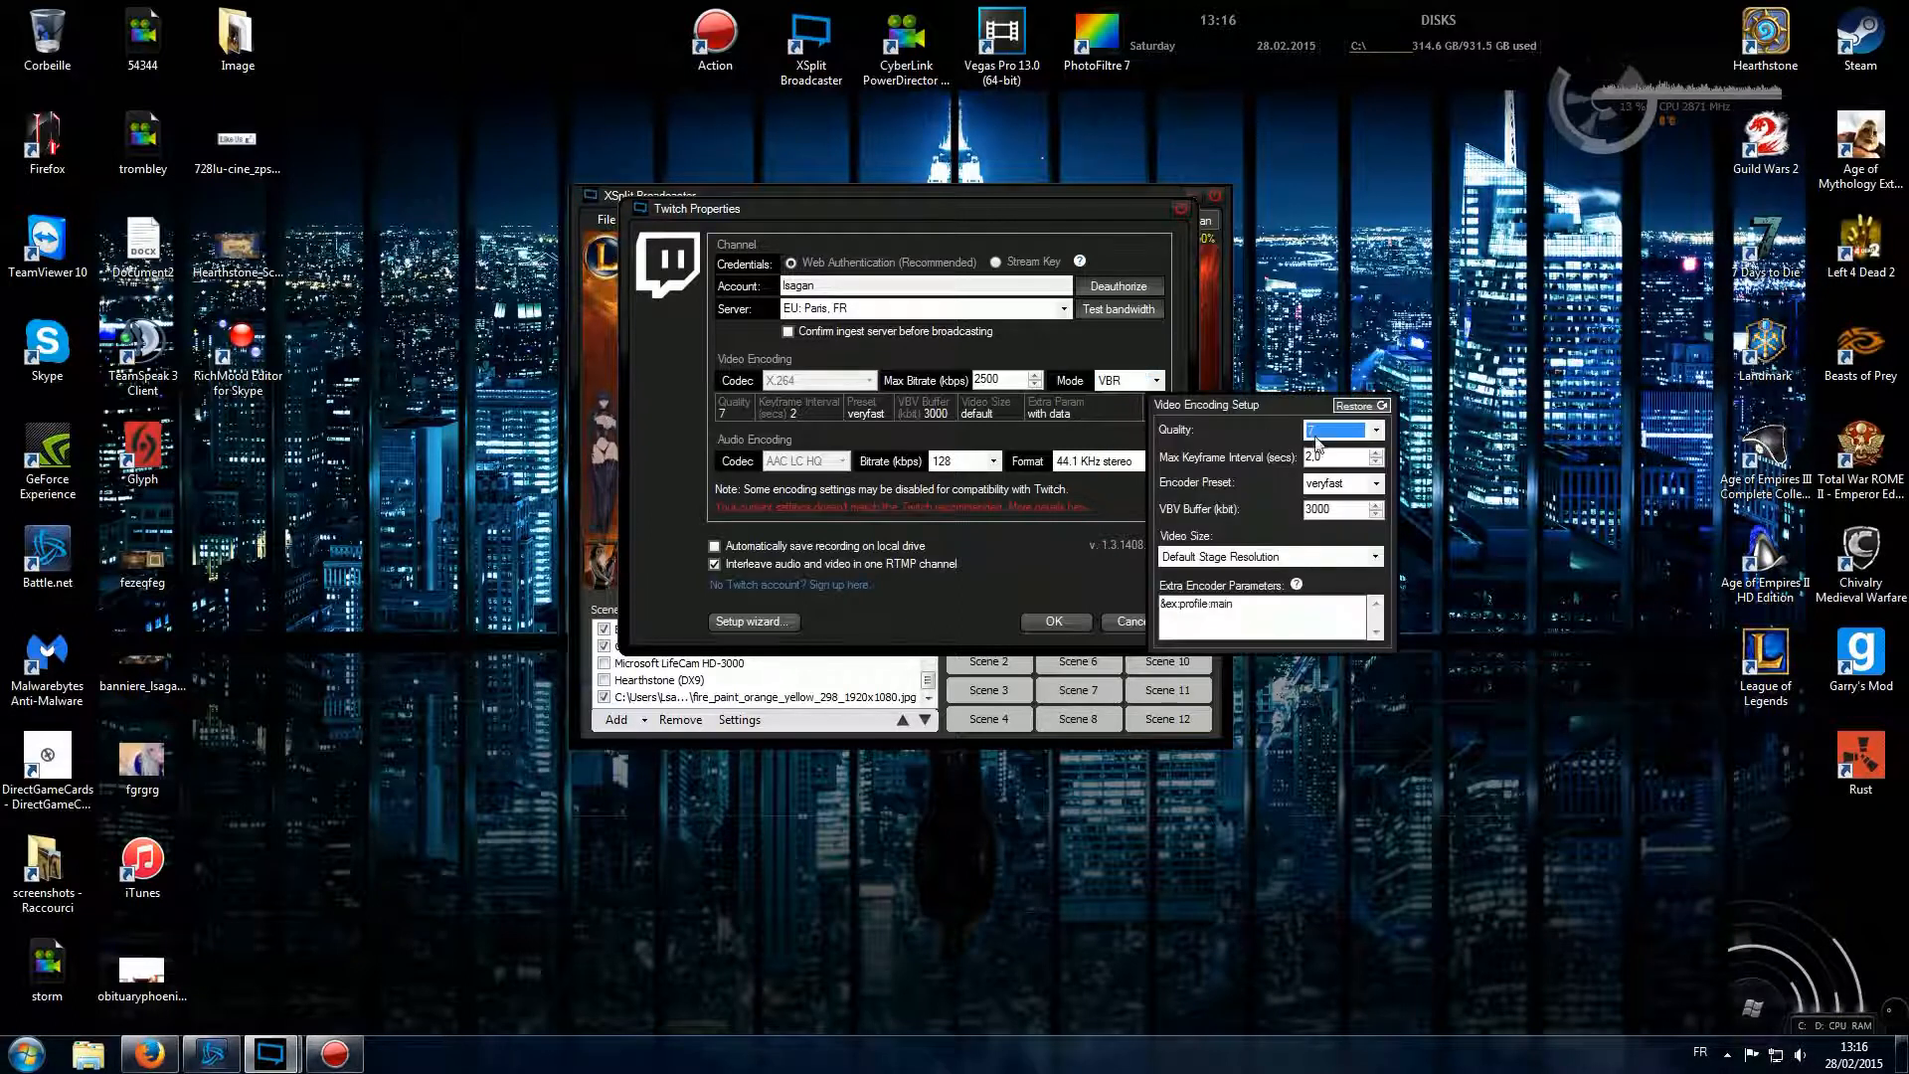
pyautogui.click(1376, 429)
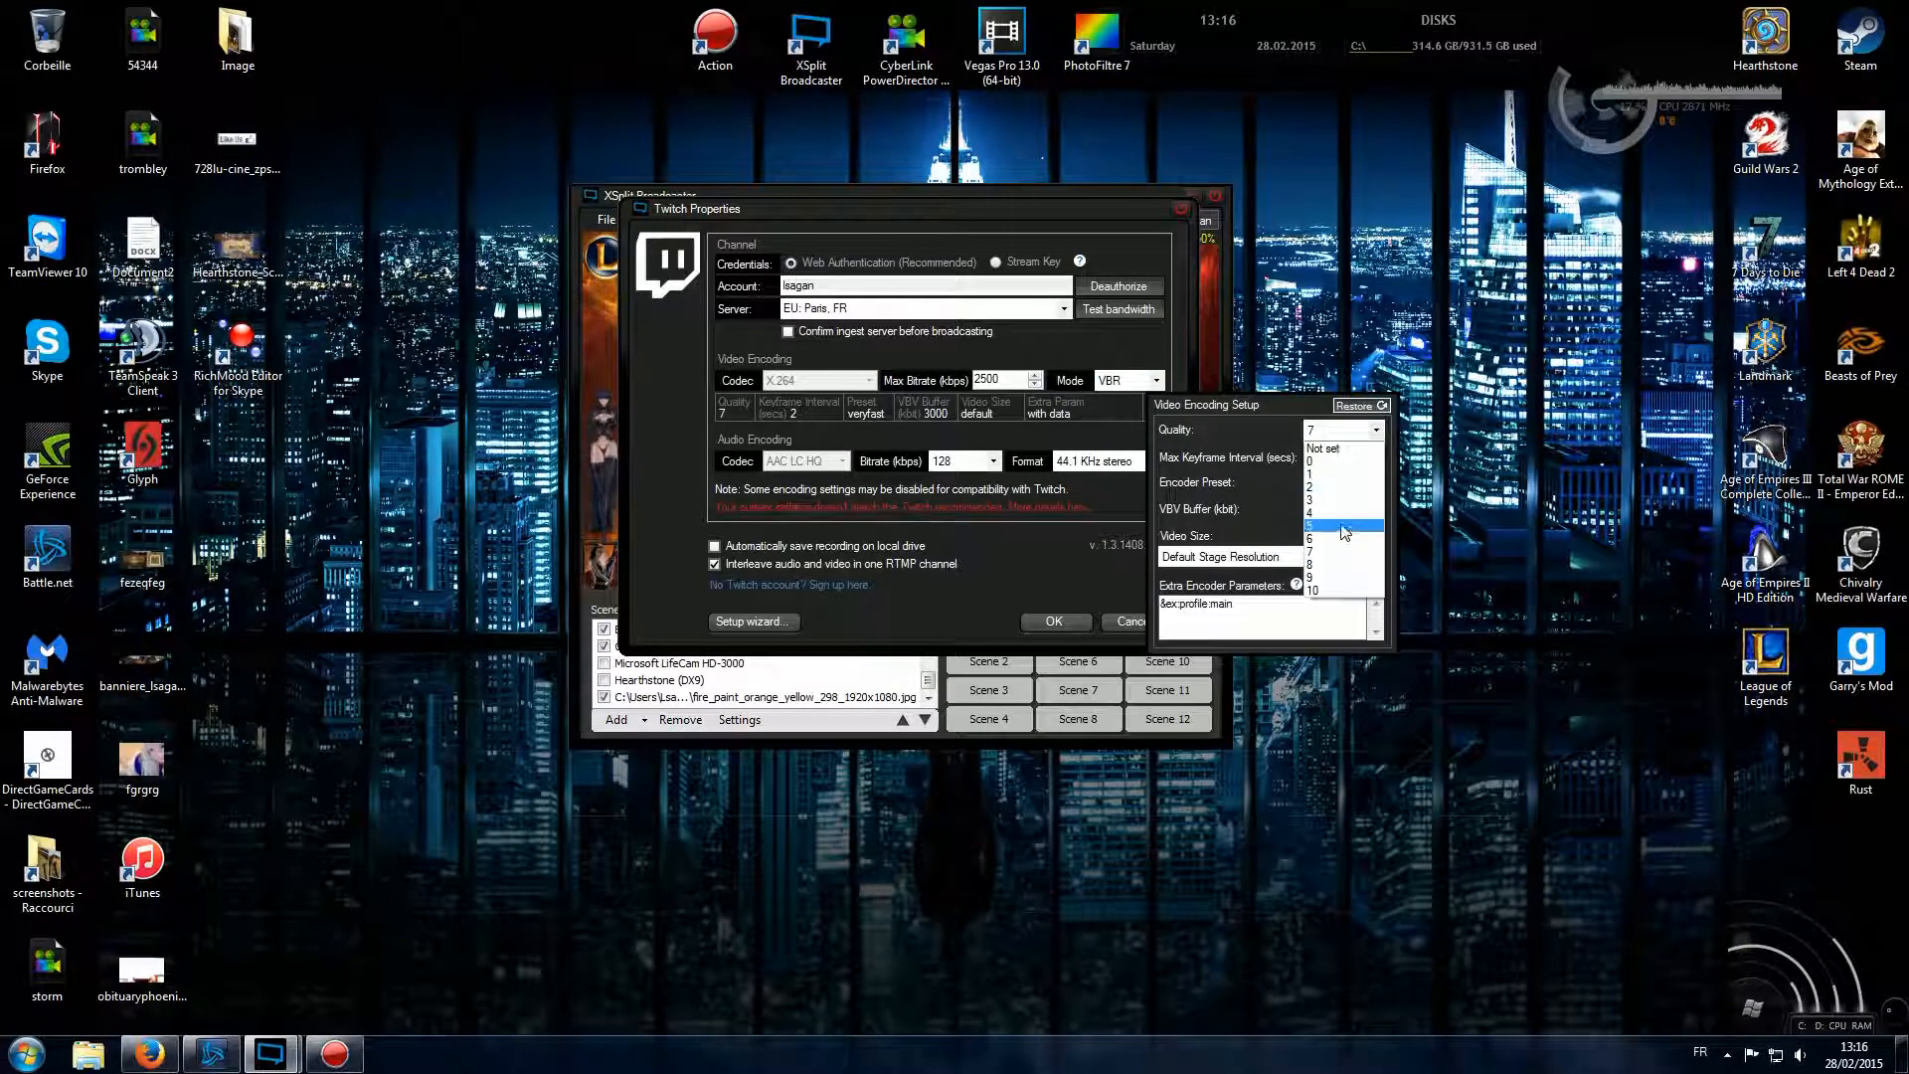
pyautogui.click(1338, 551)
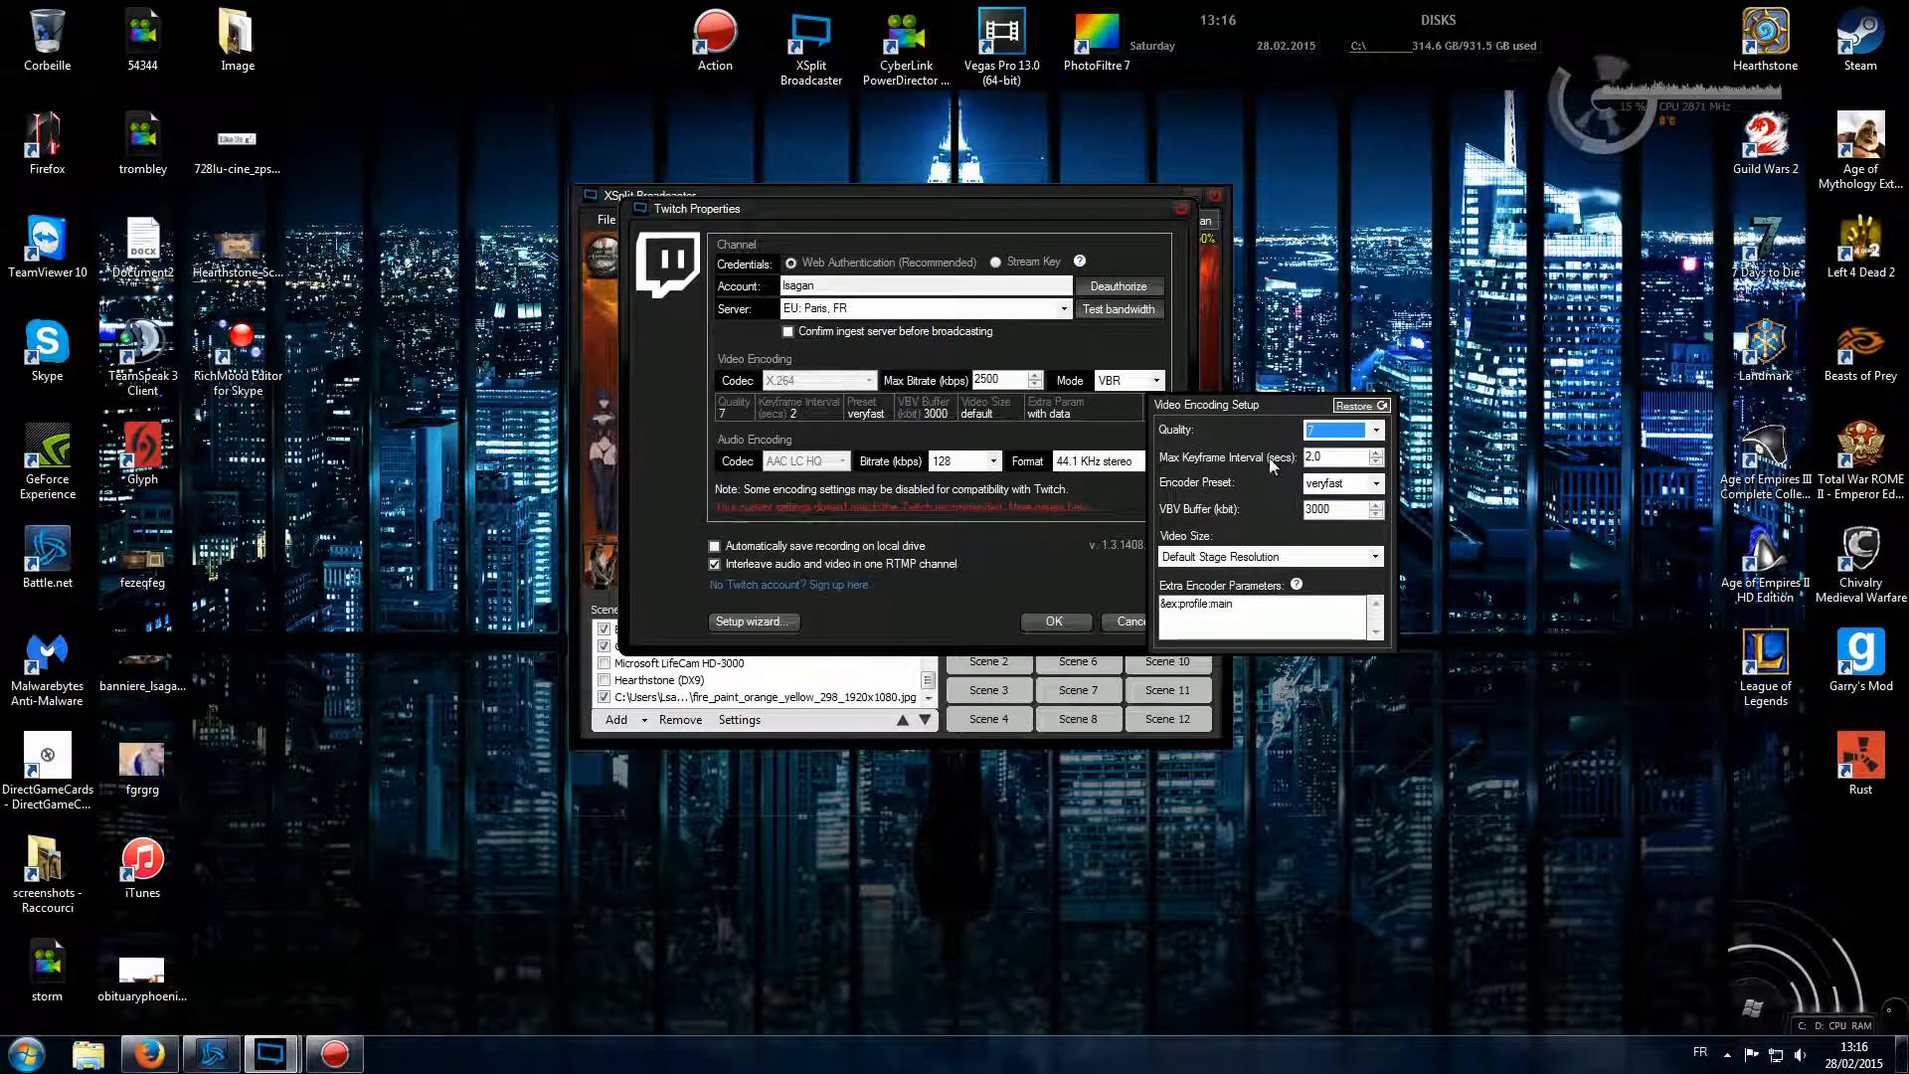
pyautogui.moveTo(1331, 458); pyautogui.dragTo(1307, 457)
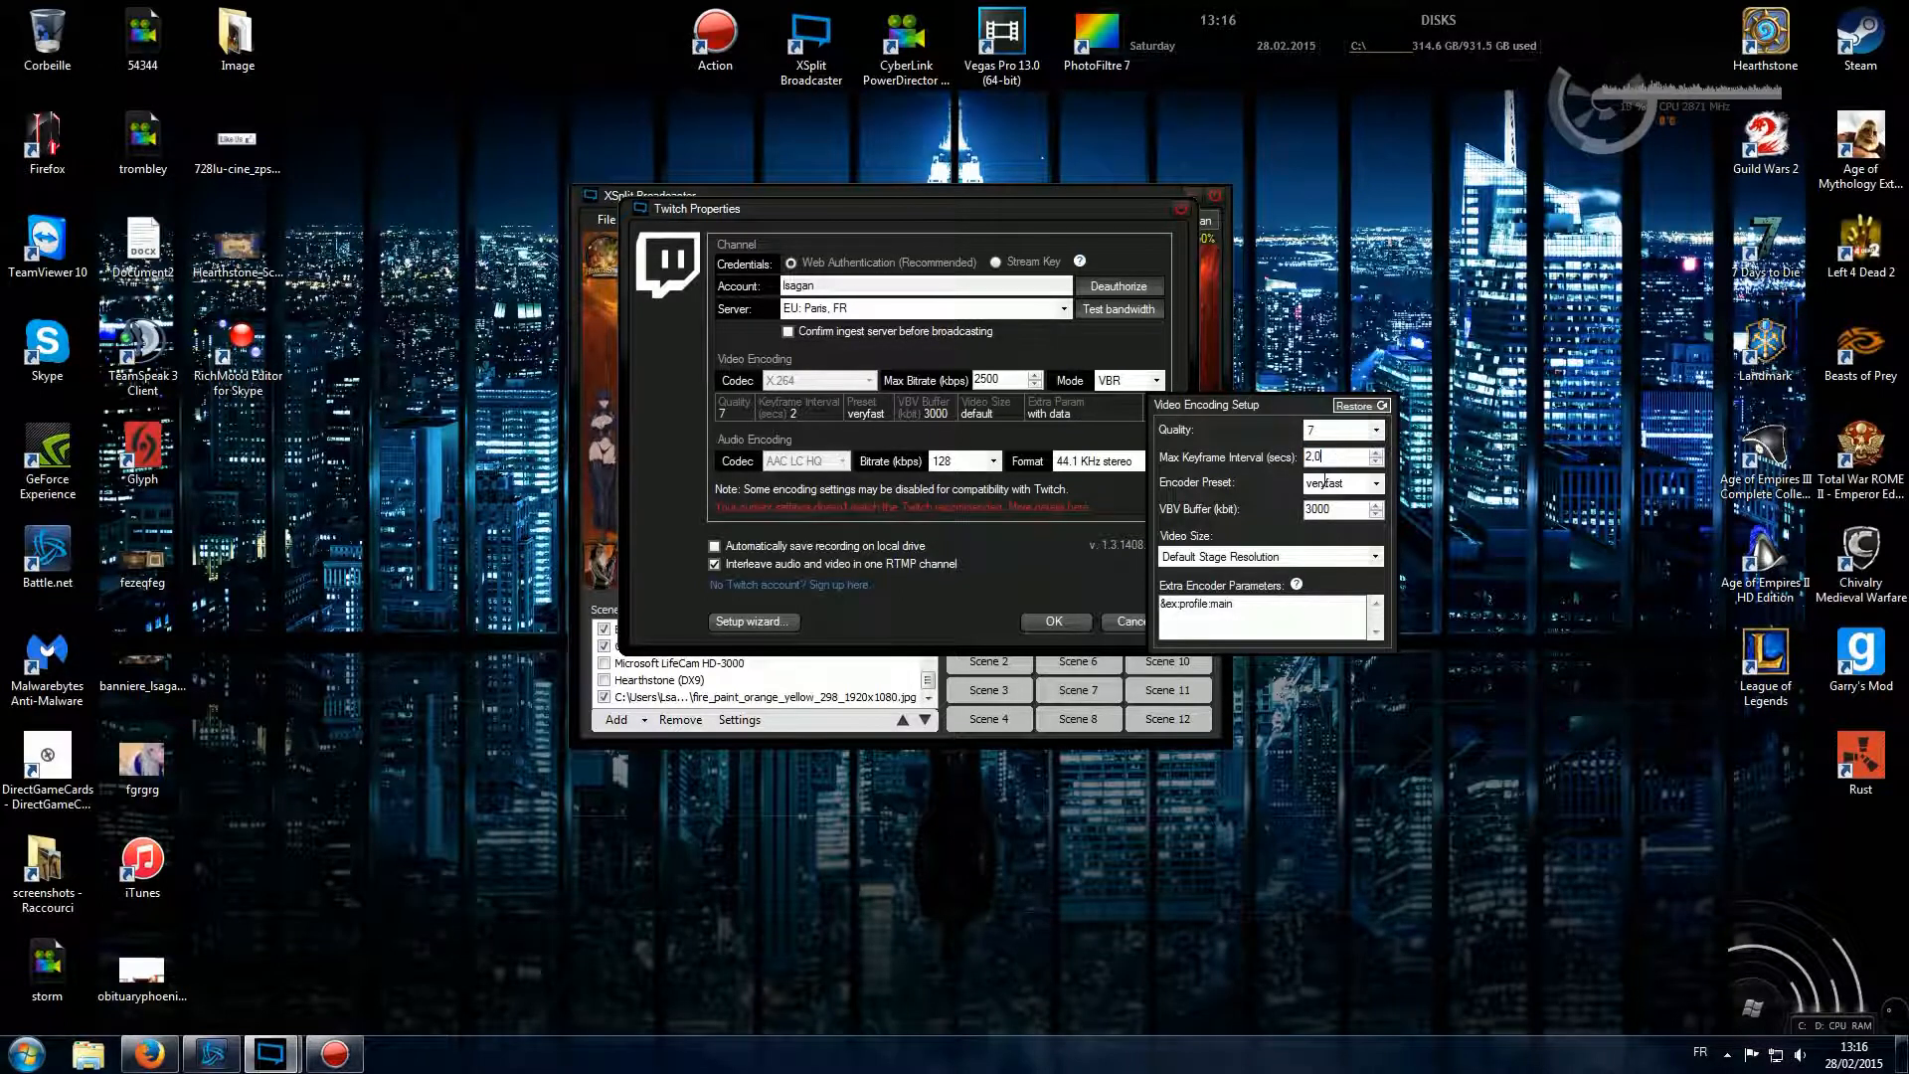
pyautogui.click(1376, 485)
pyautogui.click(1362, 519)
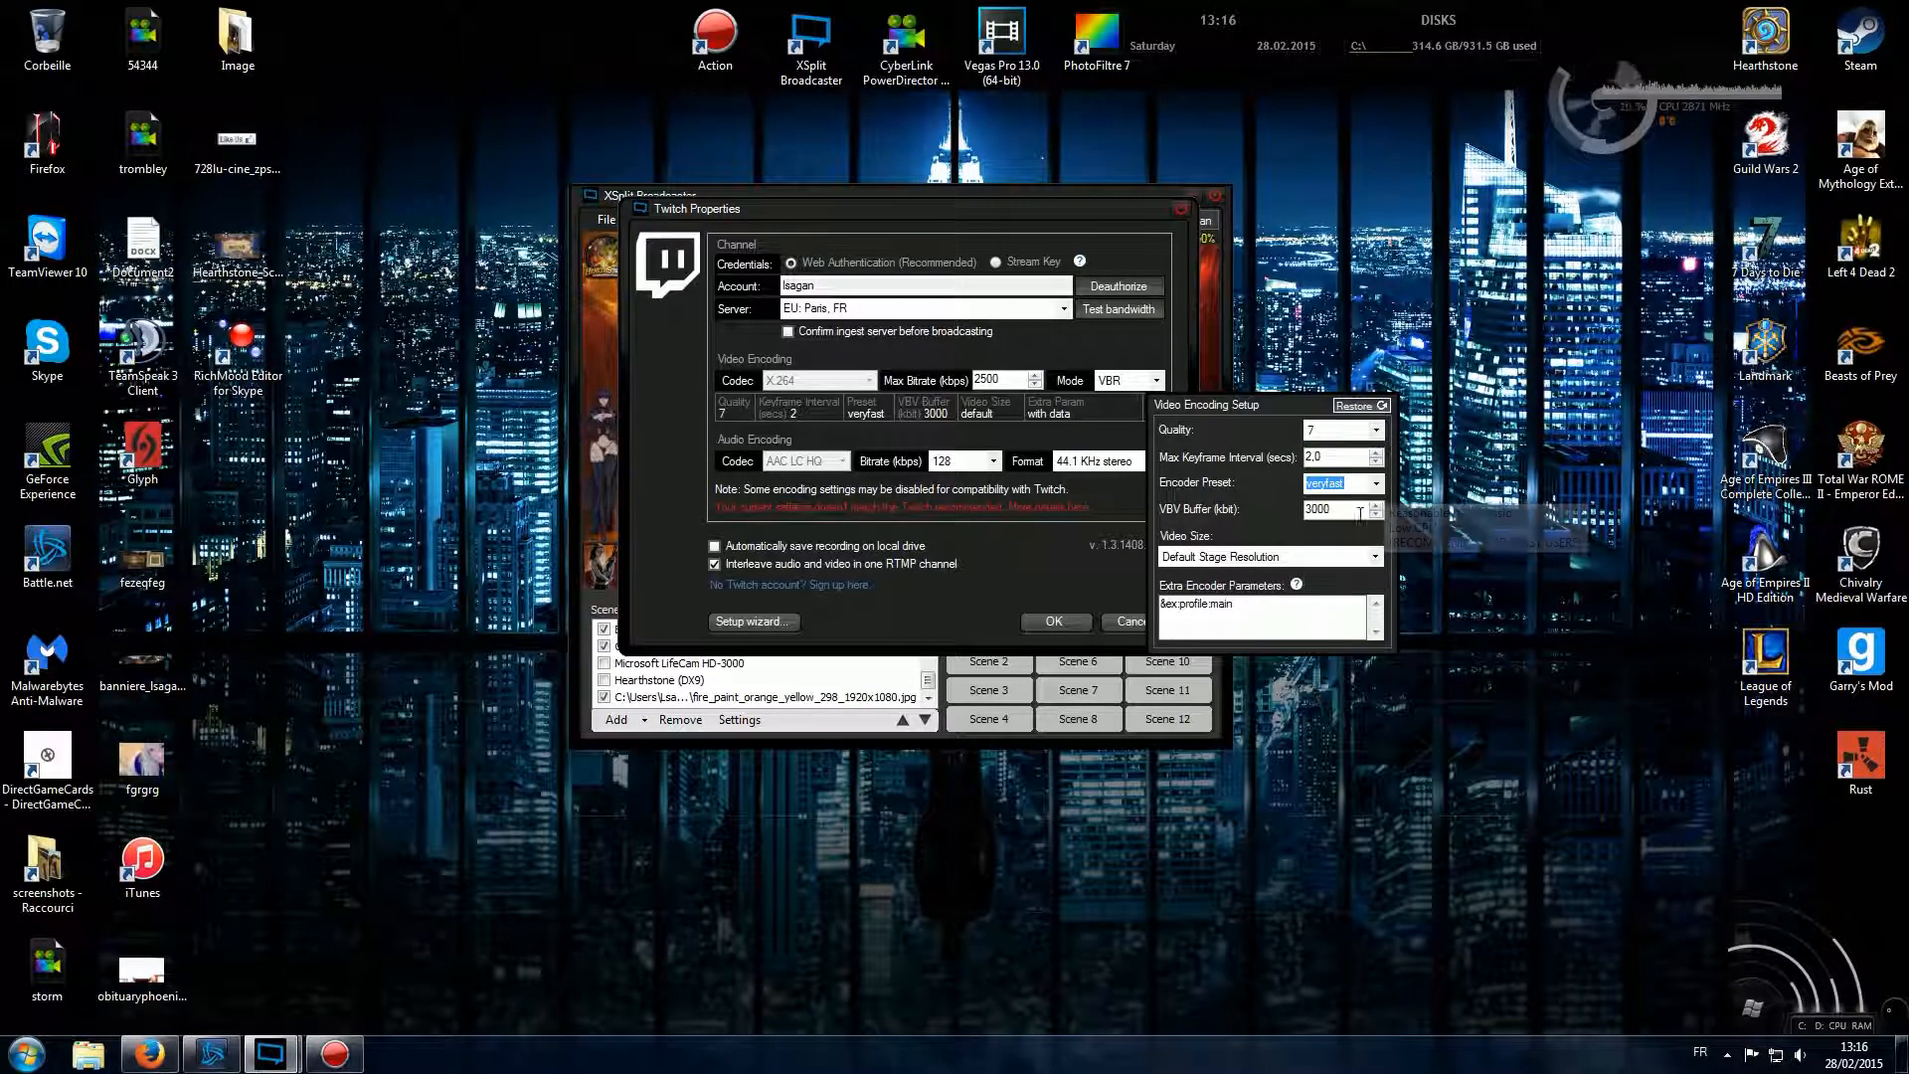
pyautogui.doubleClick(1339, 508)
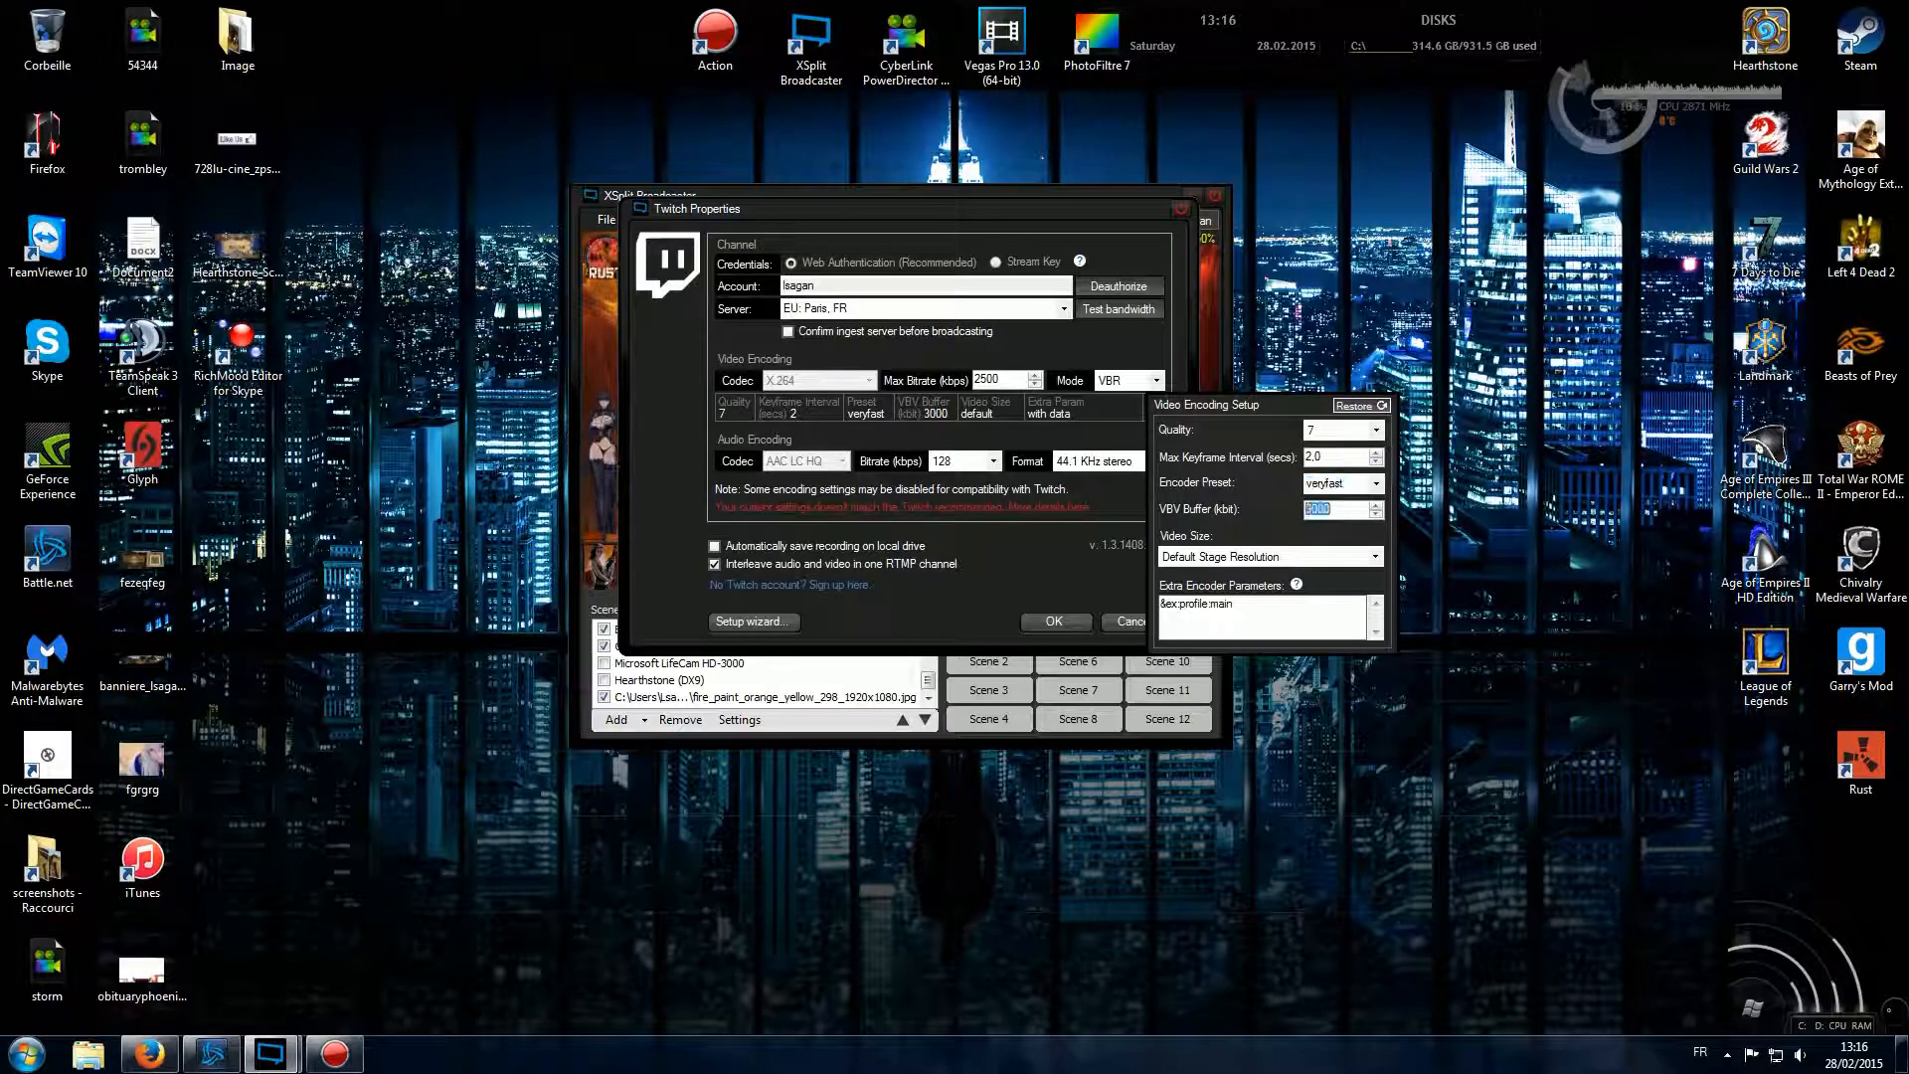
pyautogui.click(1353, 513)
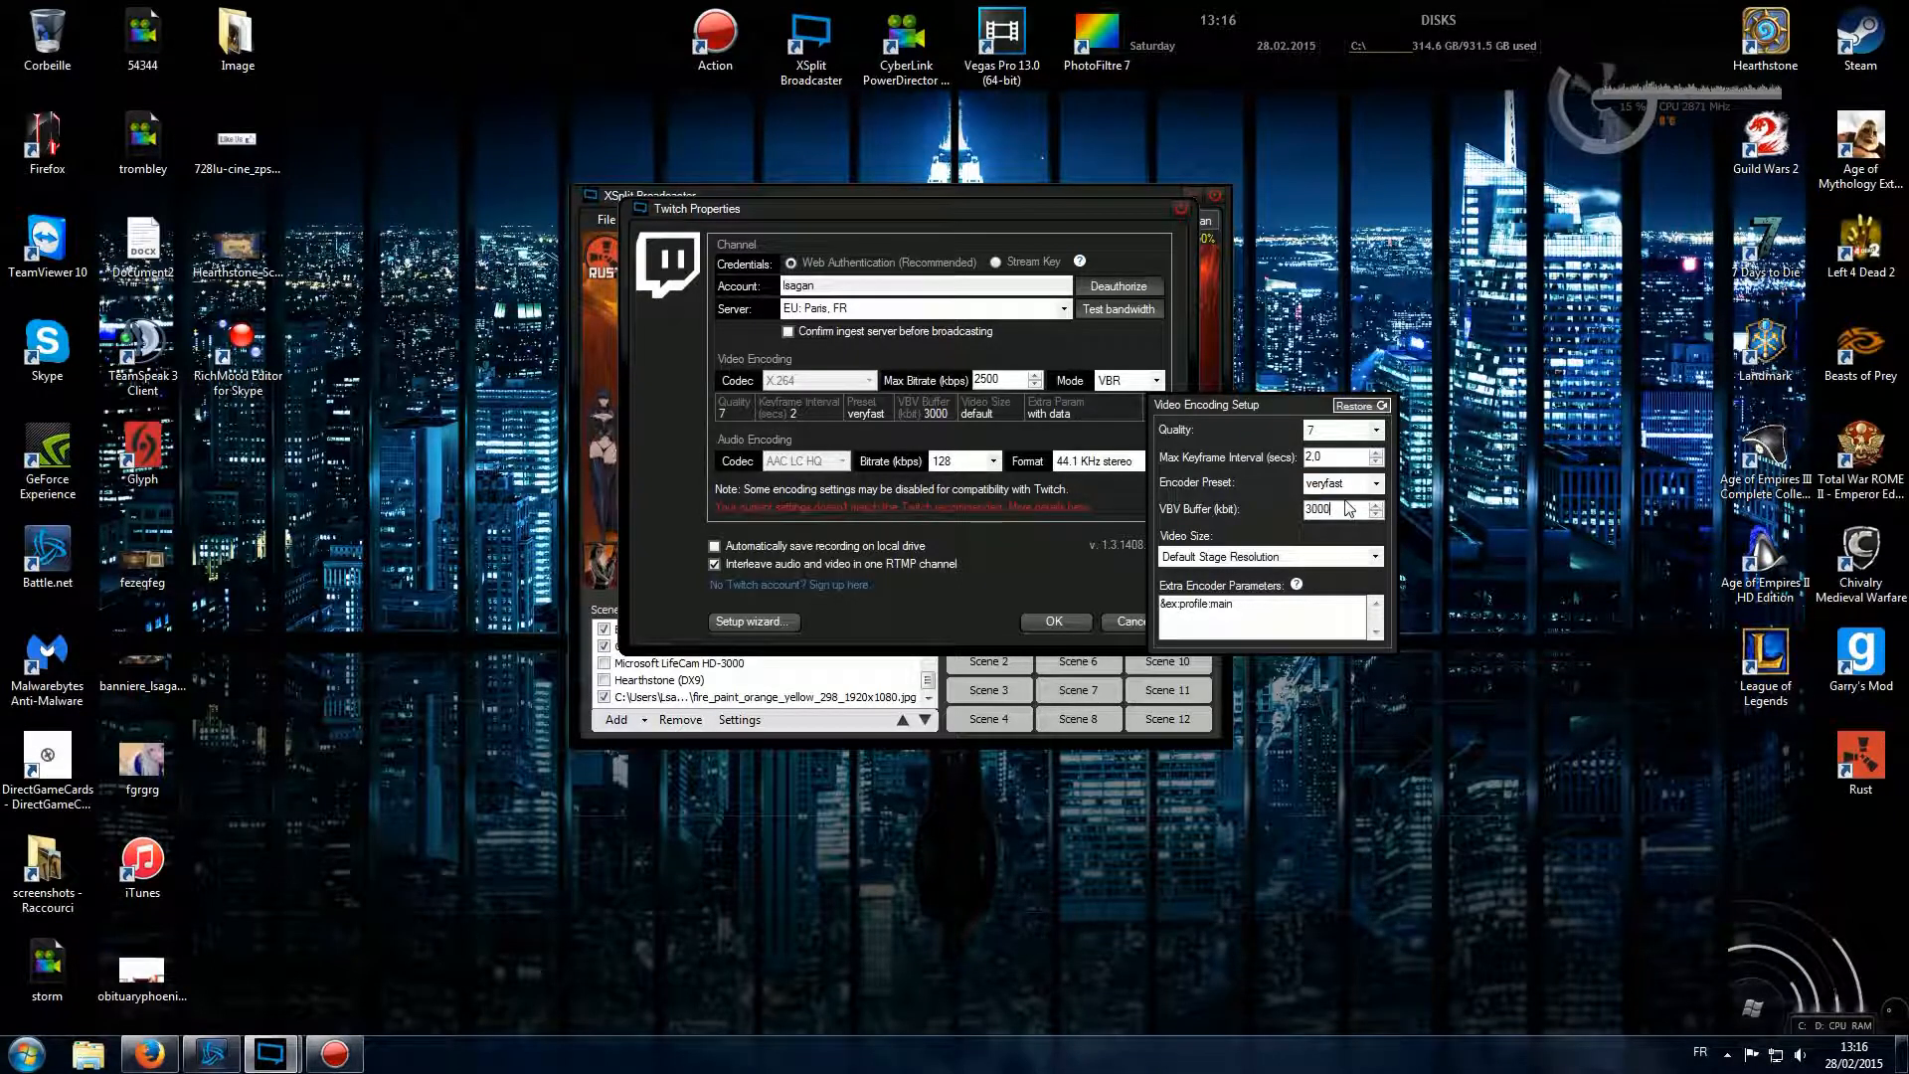
pyautogui.click(1039, 398)
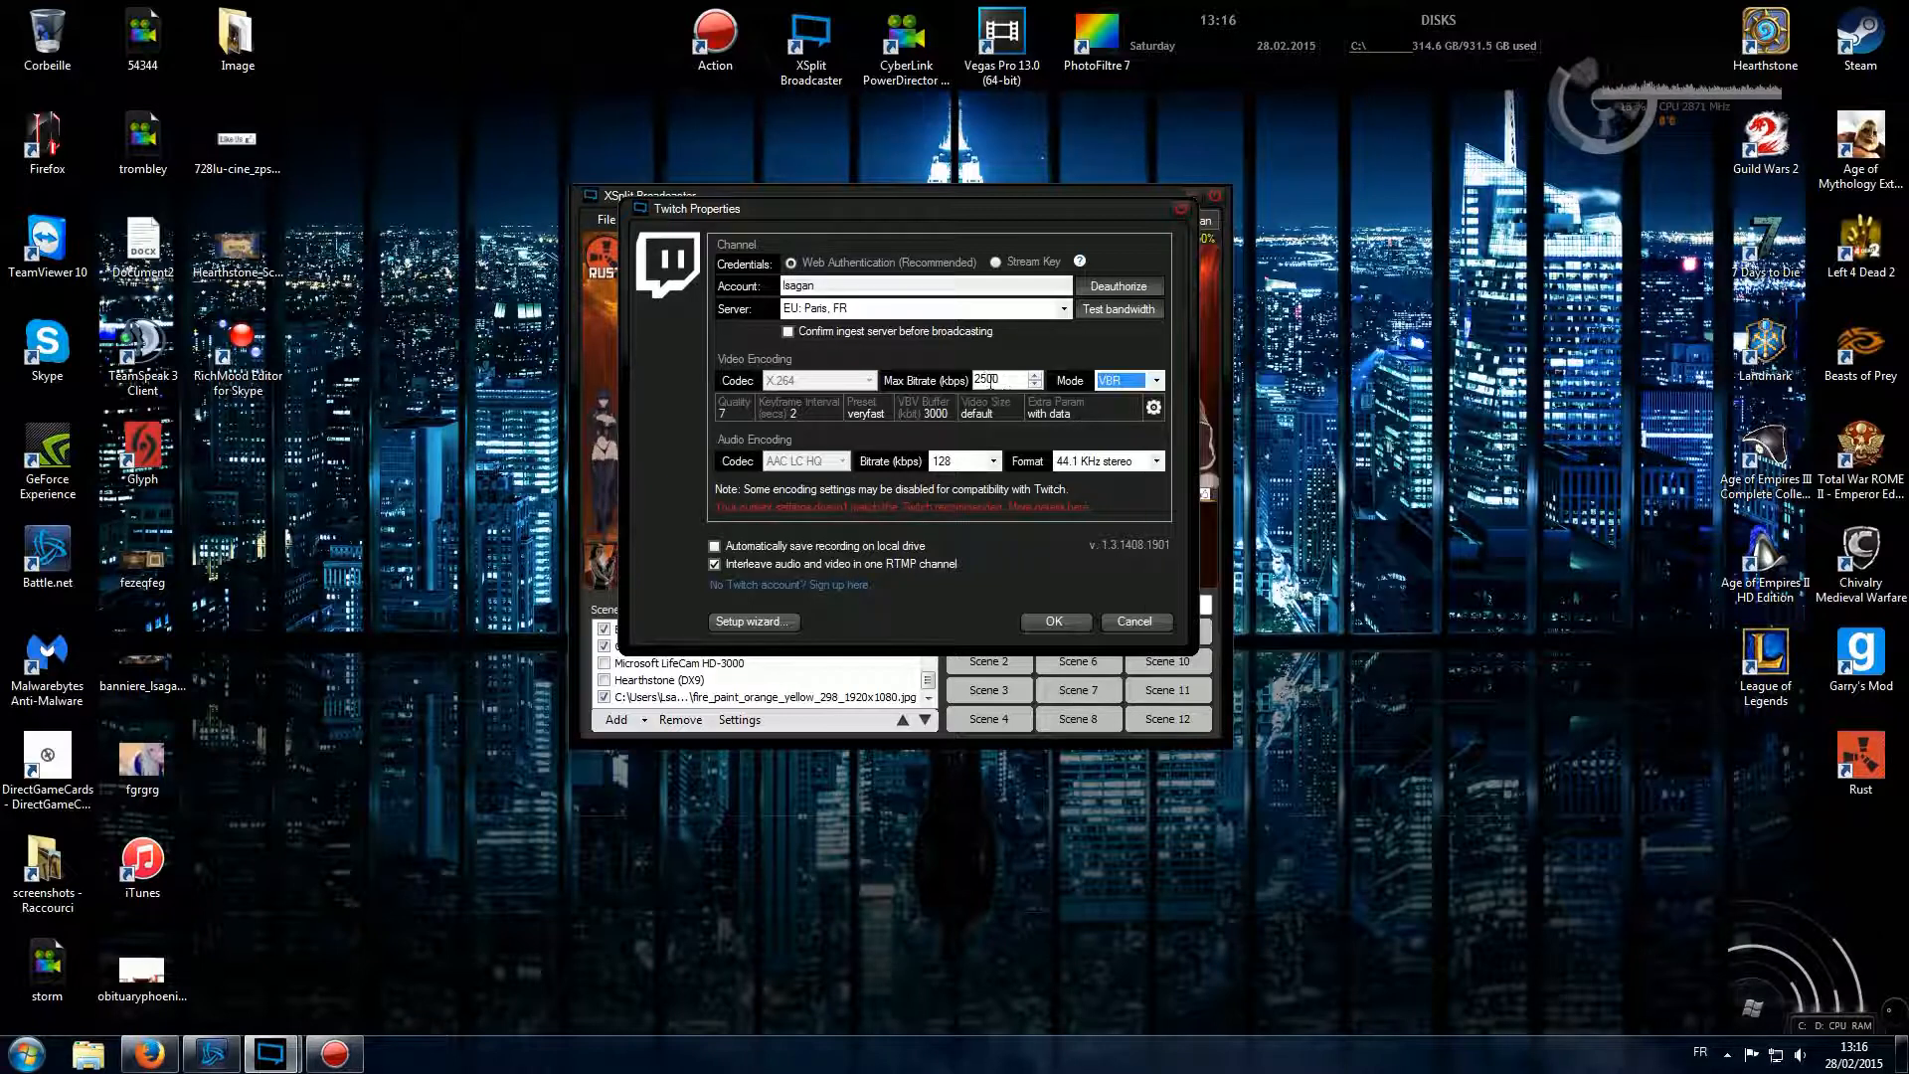
# - Compare the Twitch channel's maximum bitrate with the VBV buffer value in its video encoding setup
pyautogui.doubleClick(980, 379)
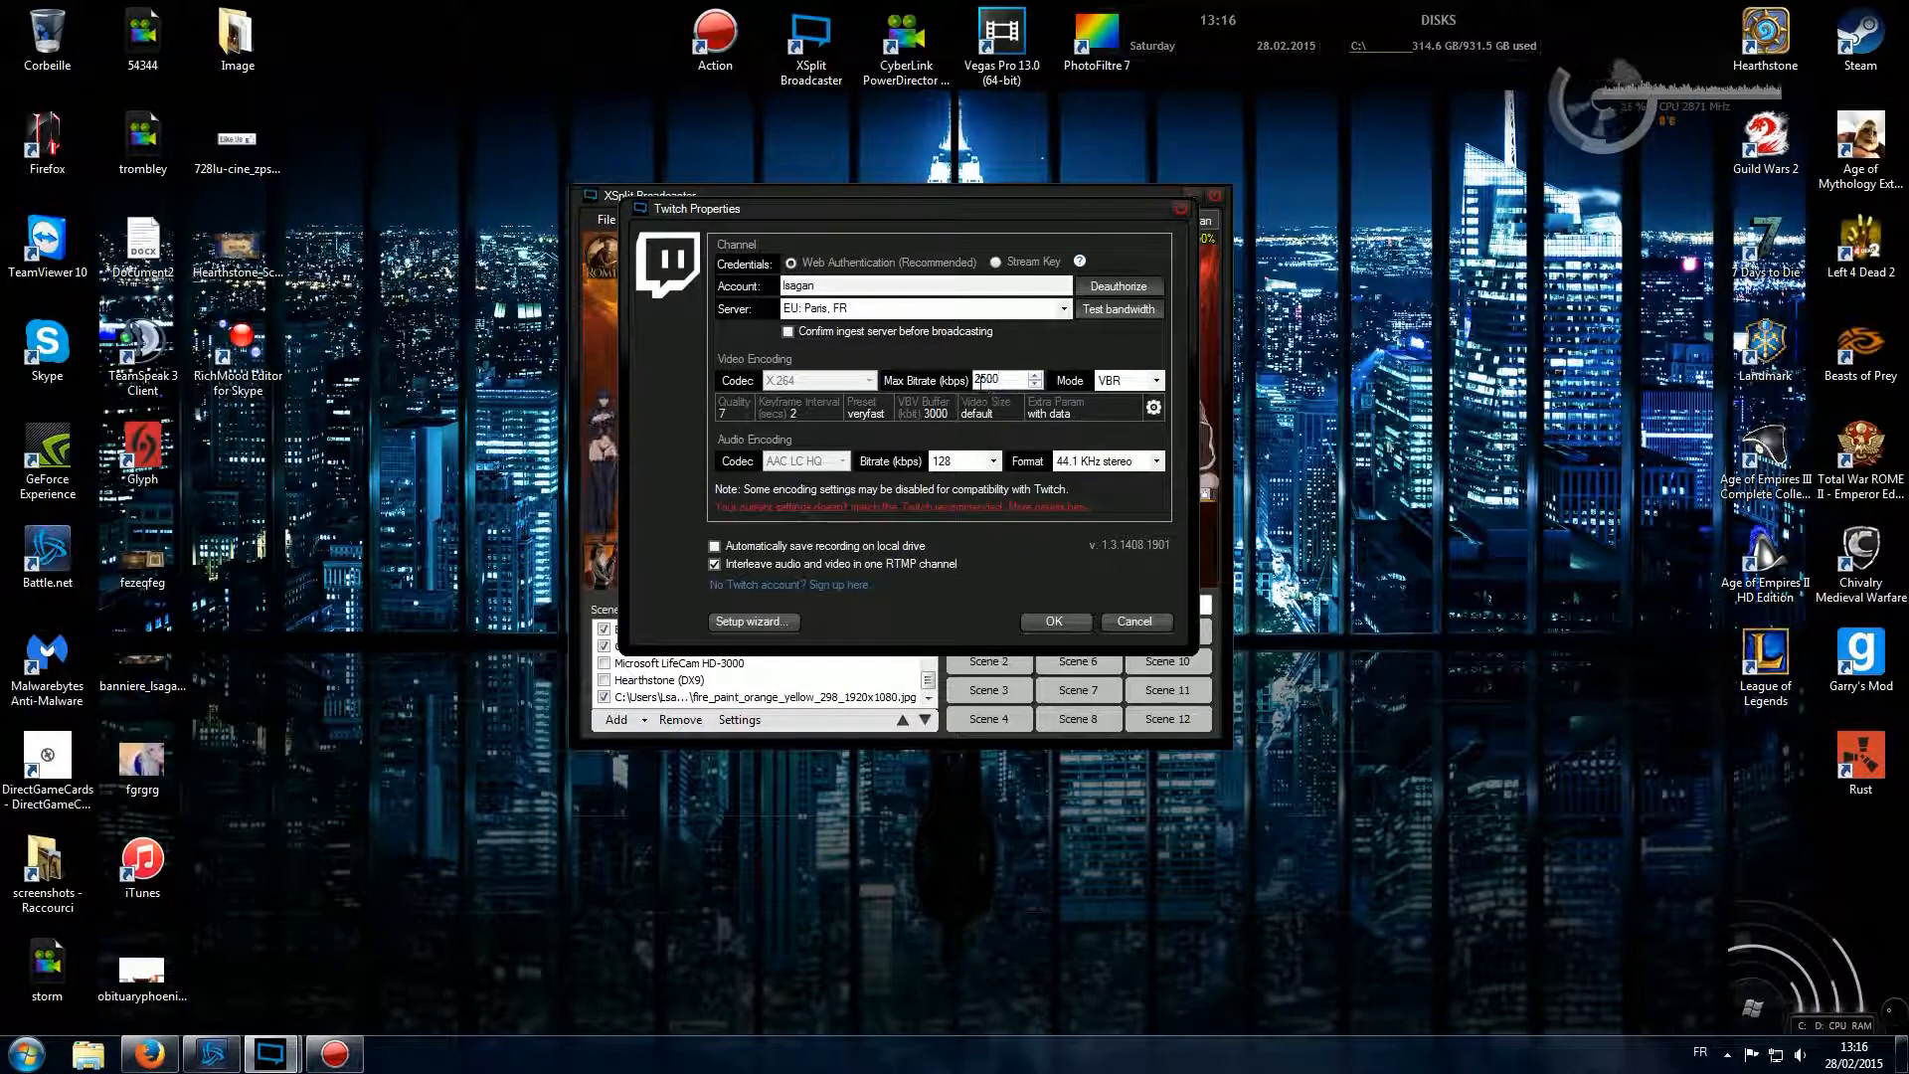
pyautogui.doubleClick(1003, 380)
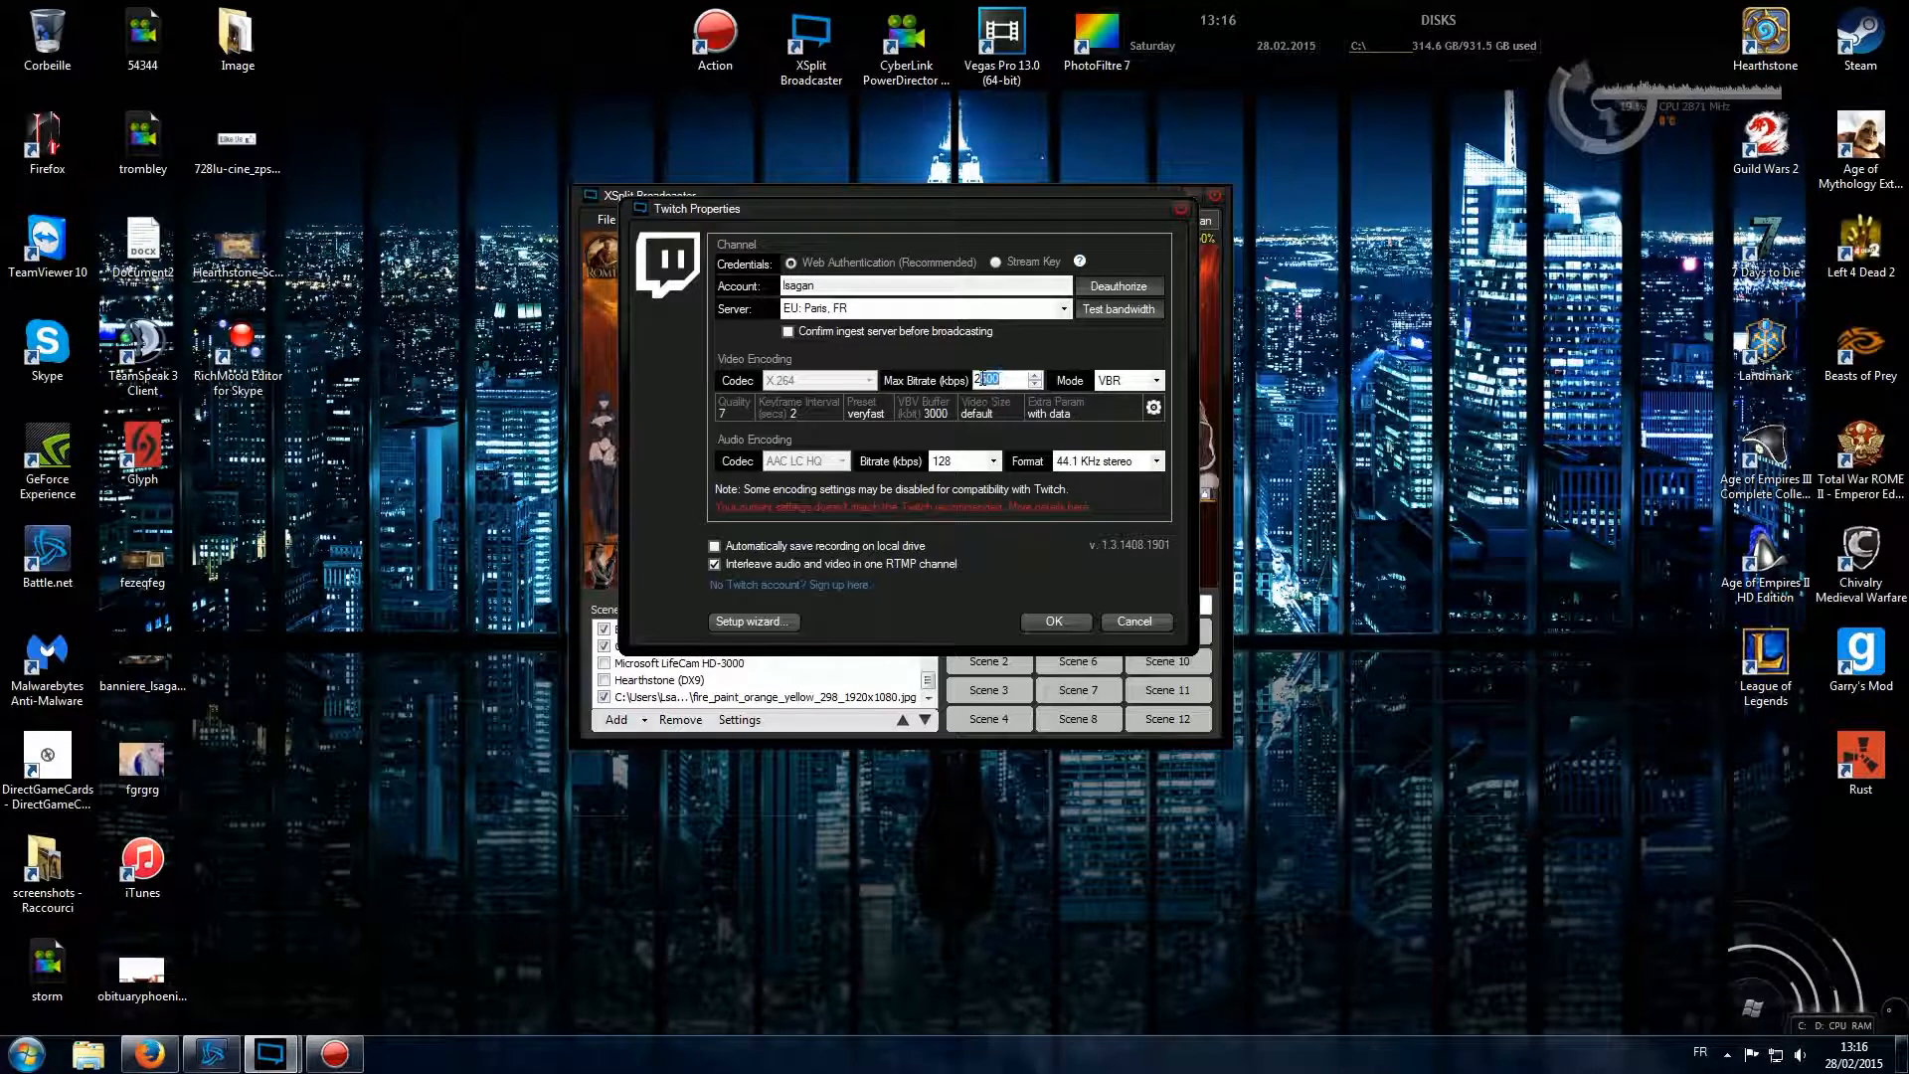
pyautogui.click(1004, 380)
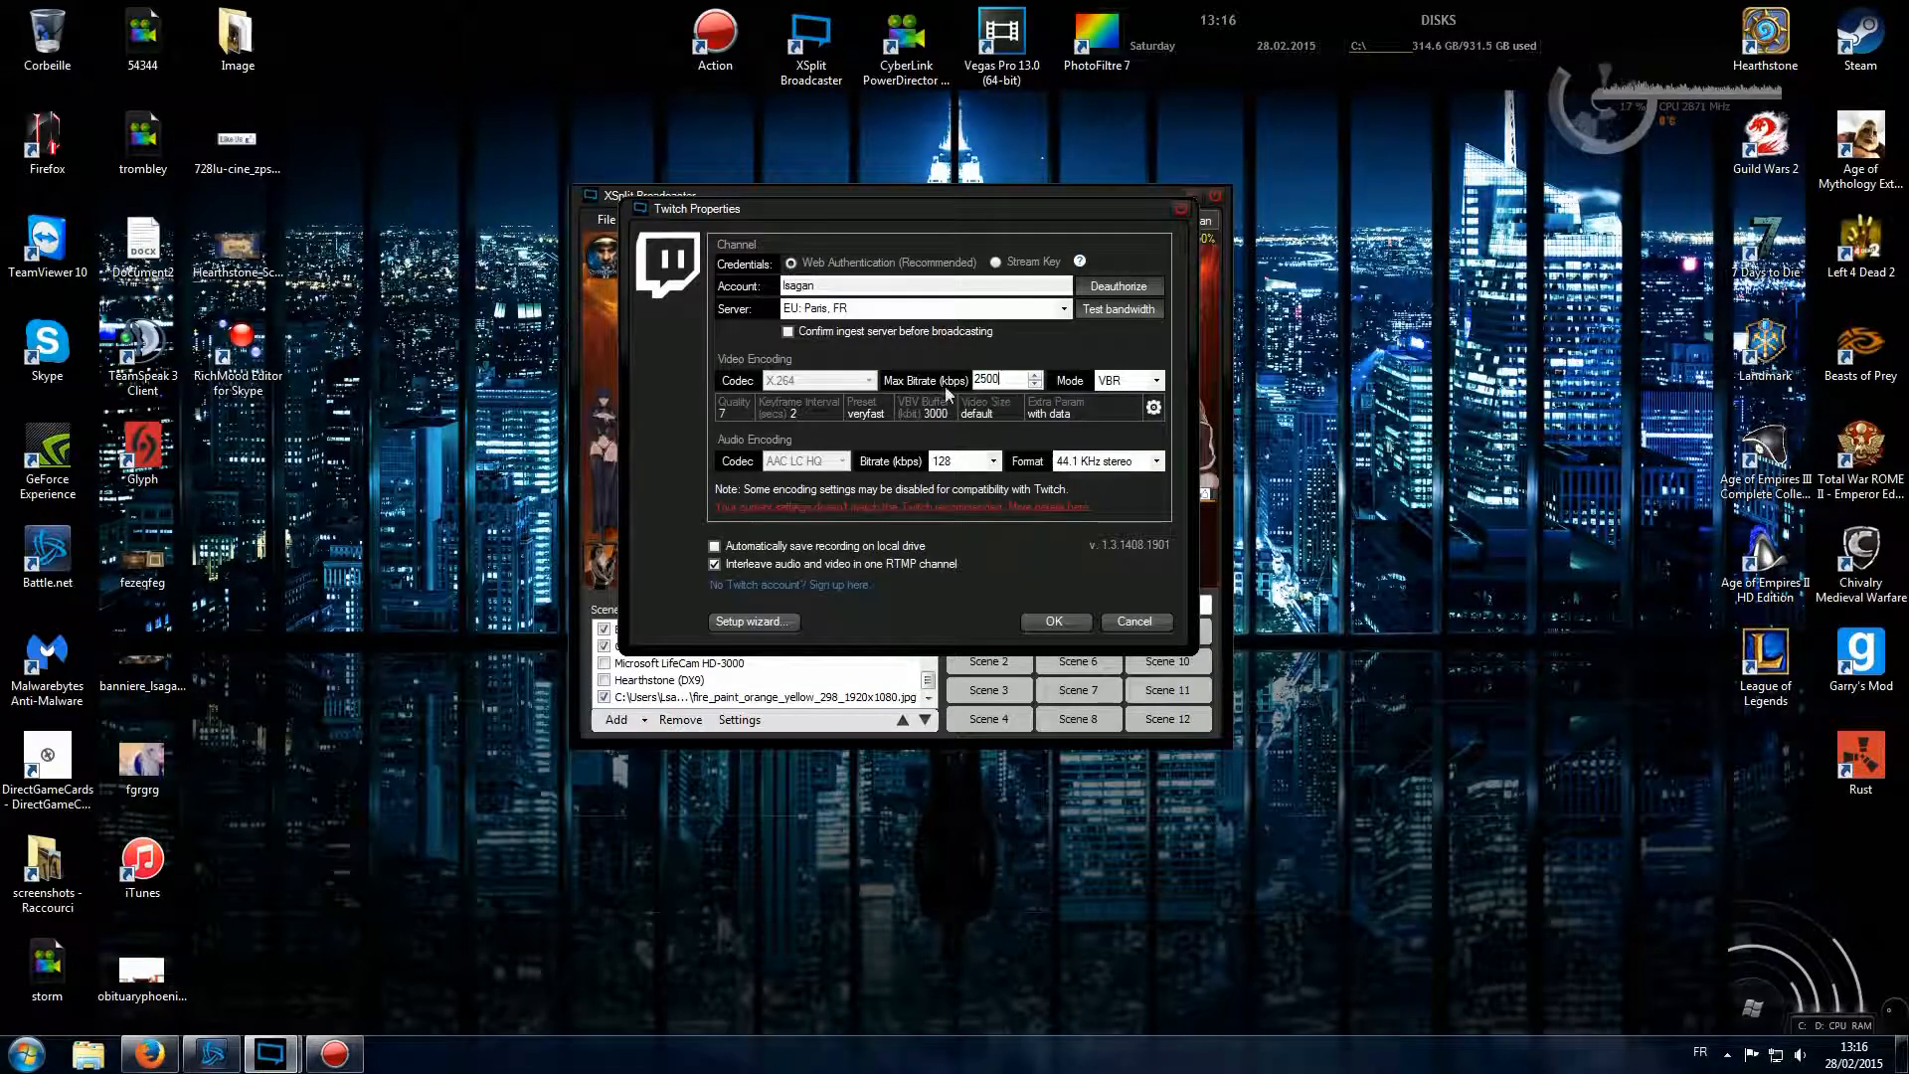
pyautogui.click(1152, 409)
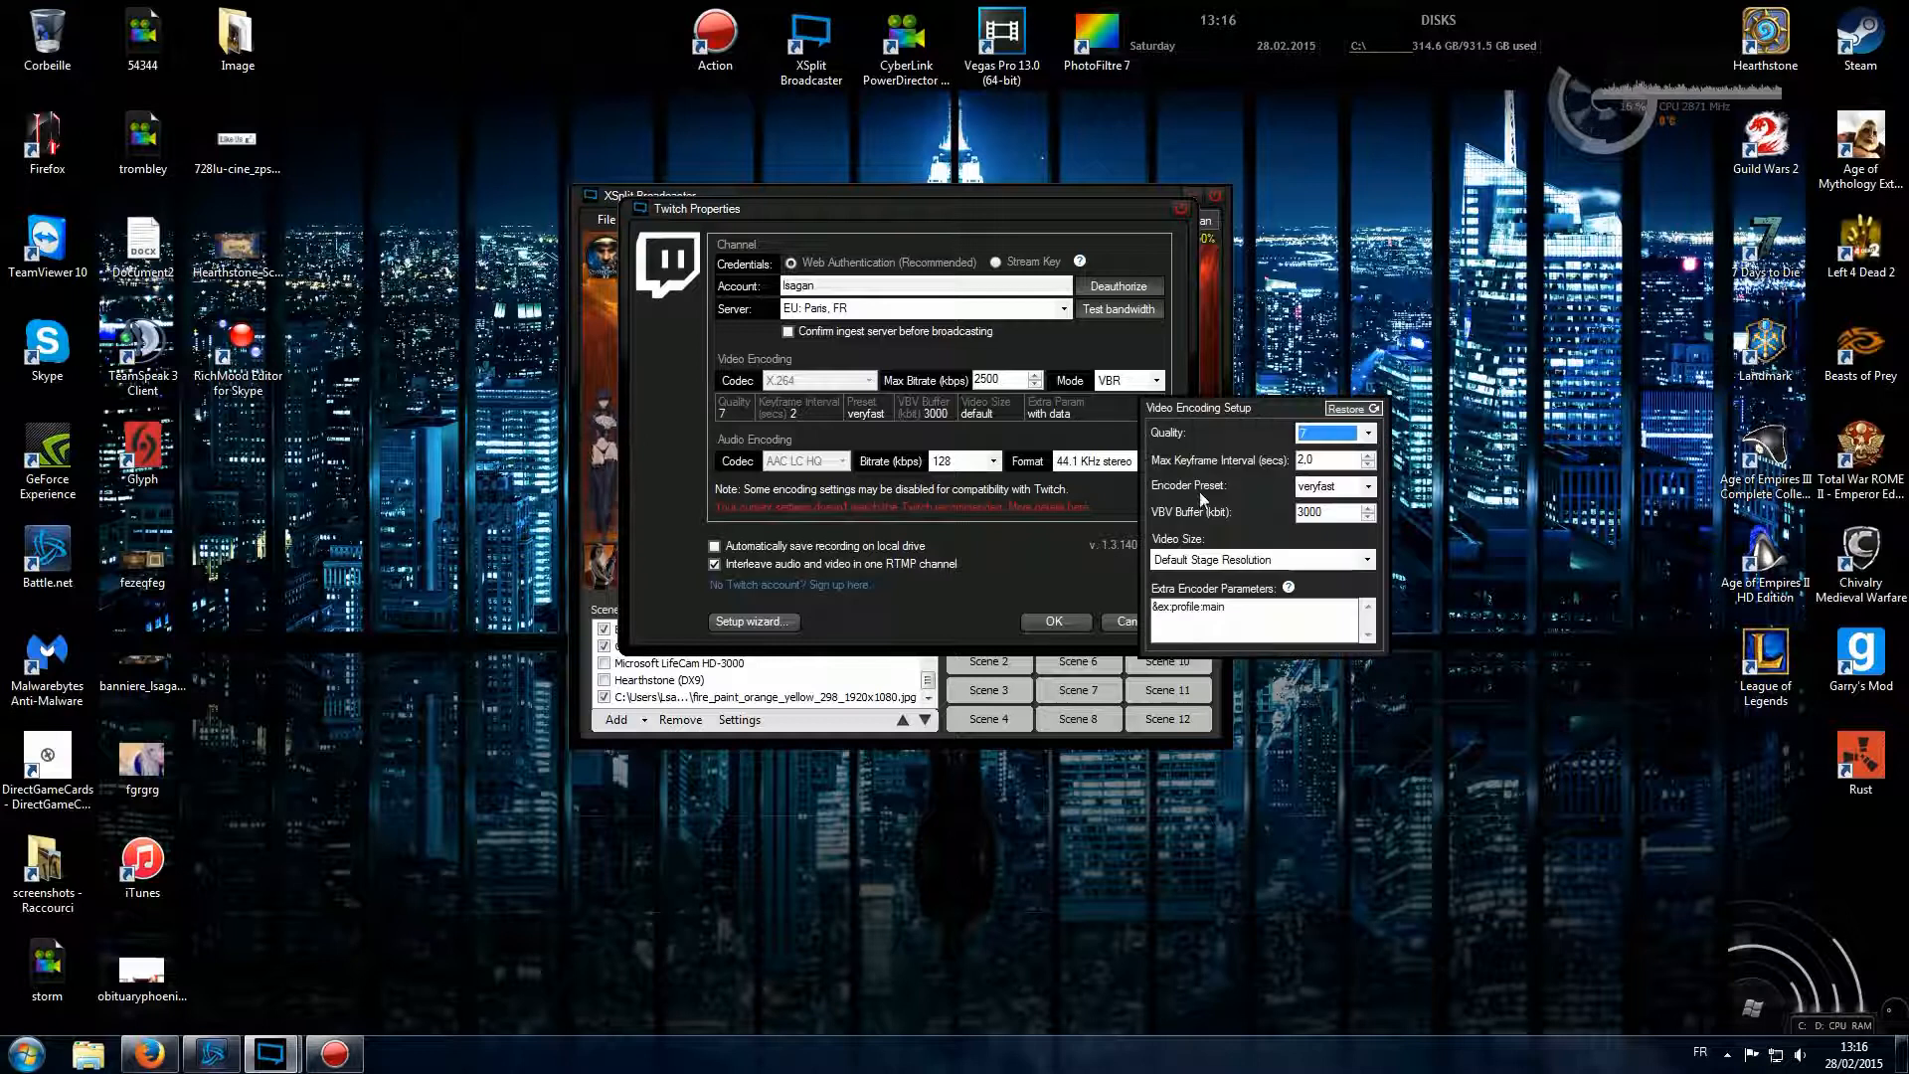
pyautogui.doubleClick(1321, 512)
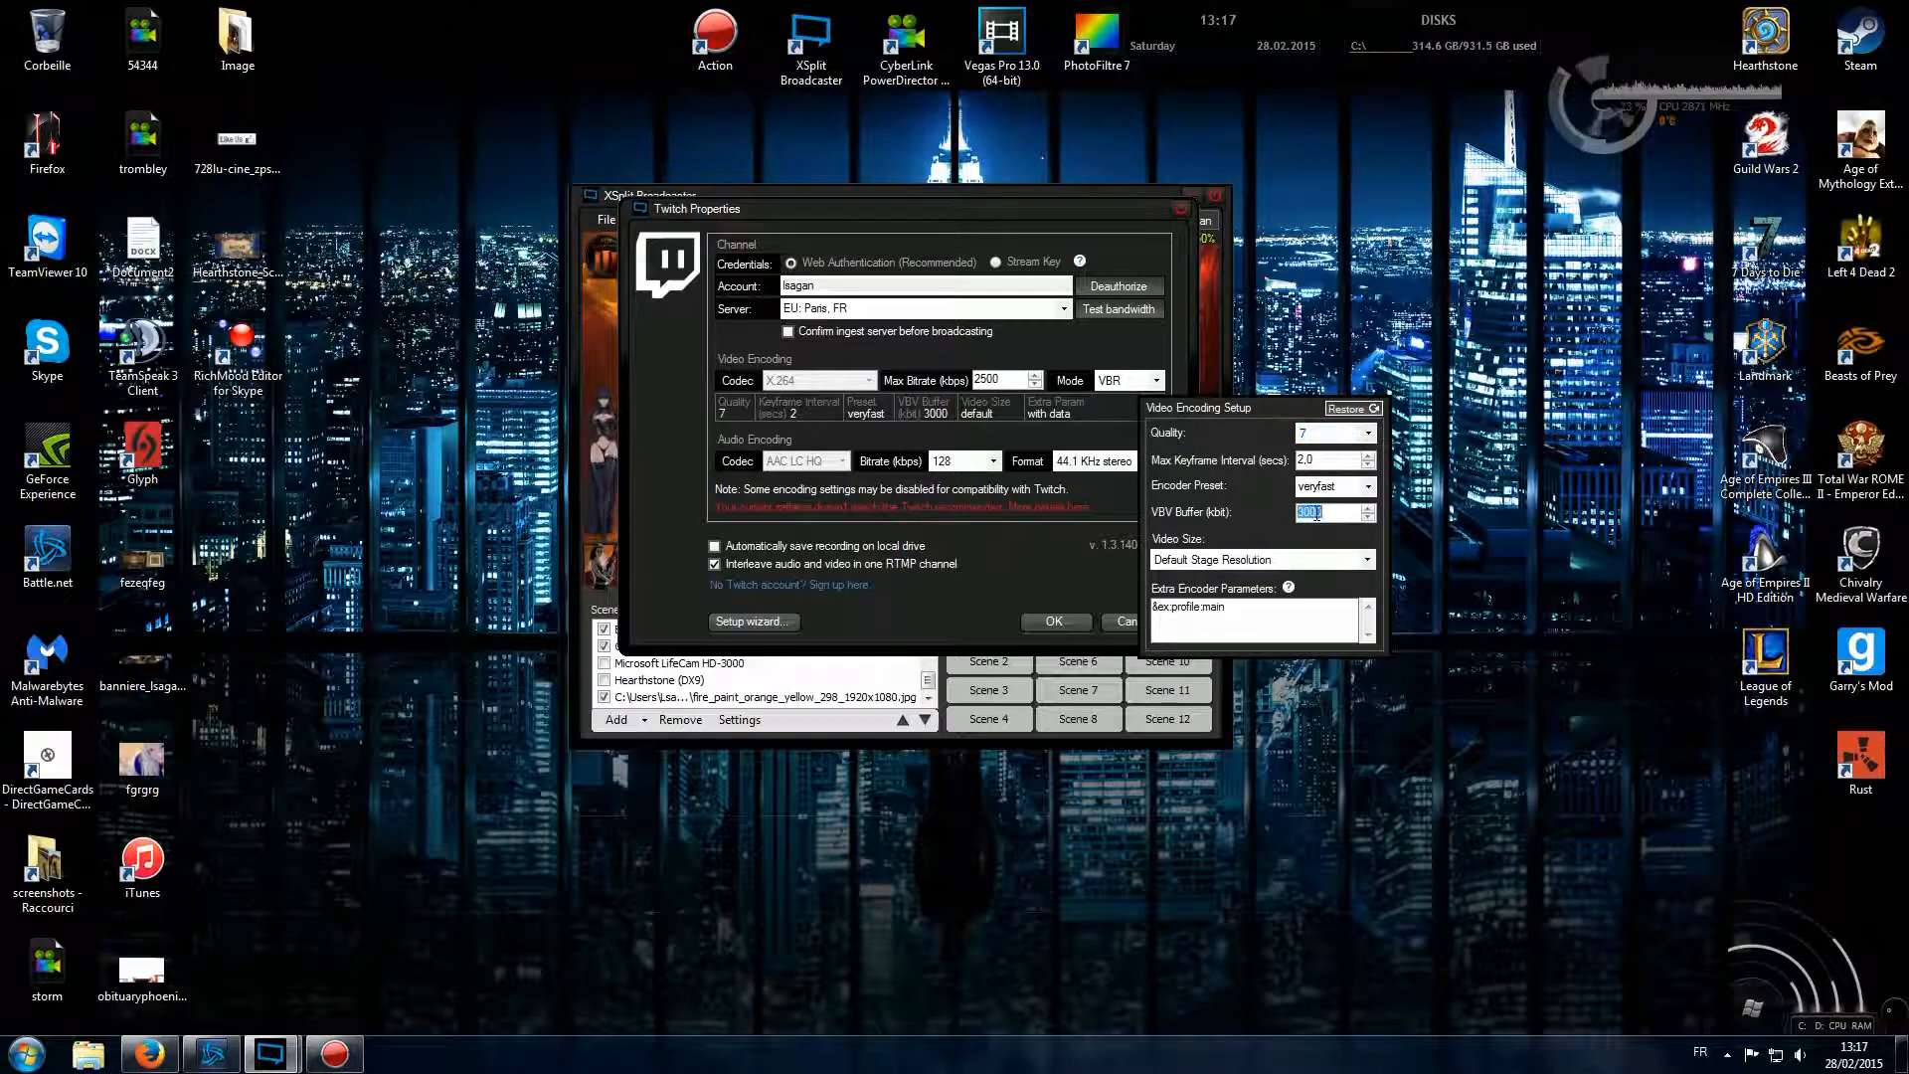
pyautogui.click(1325, 513)
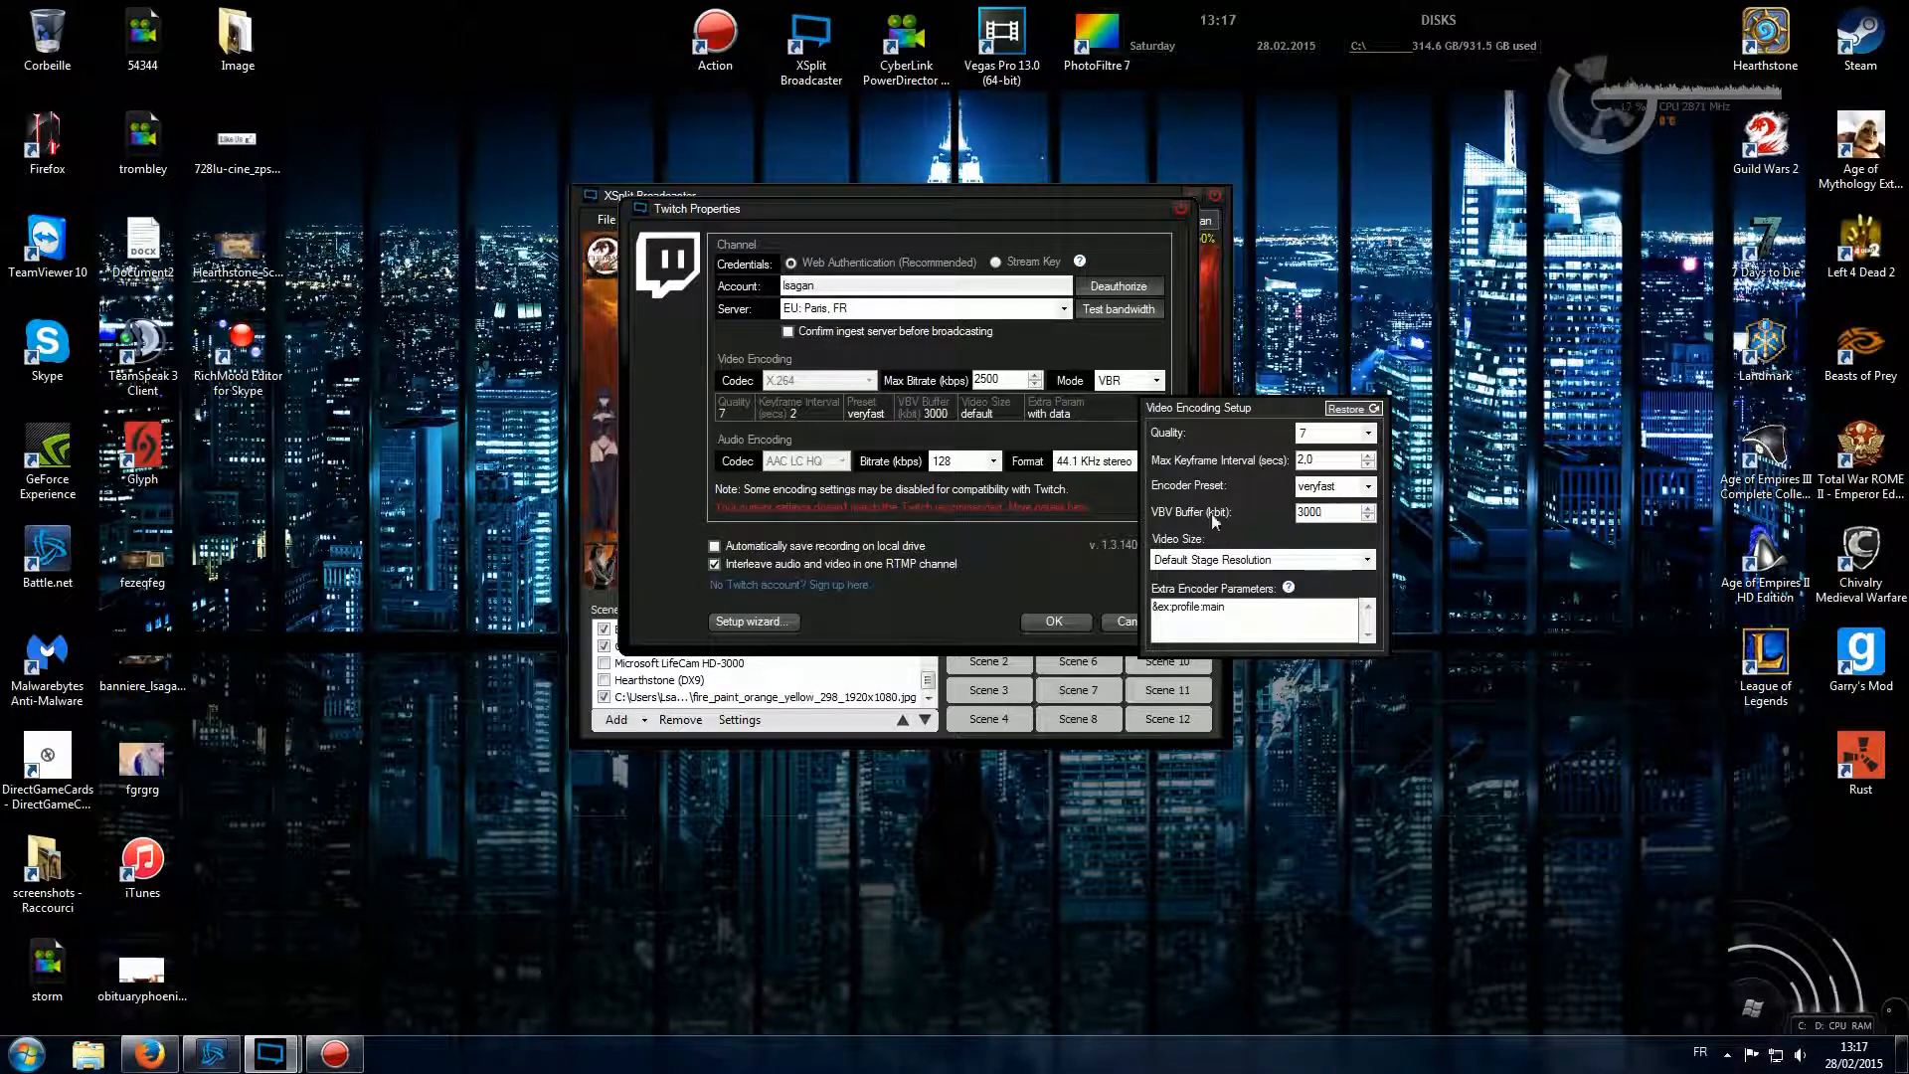
pyautogui.click(1064, 407)
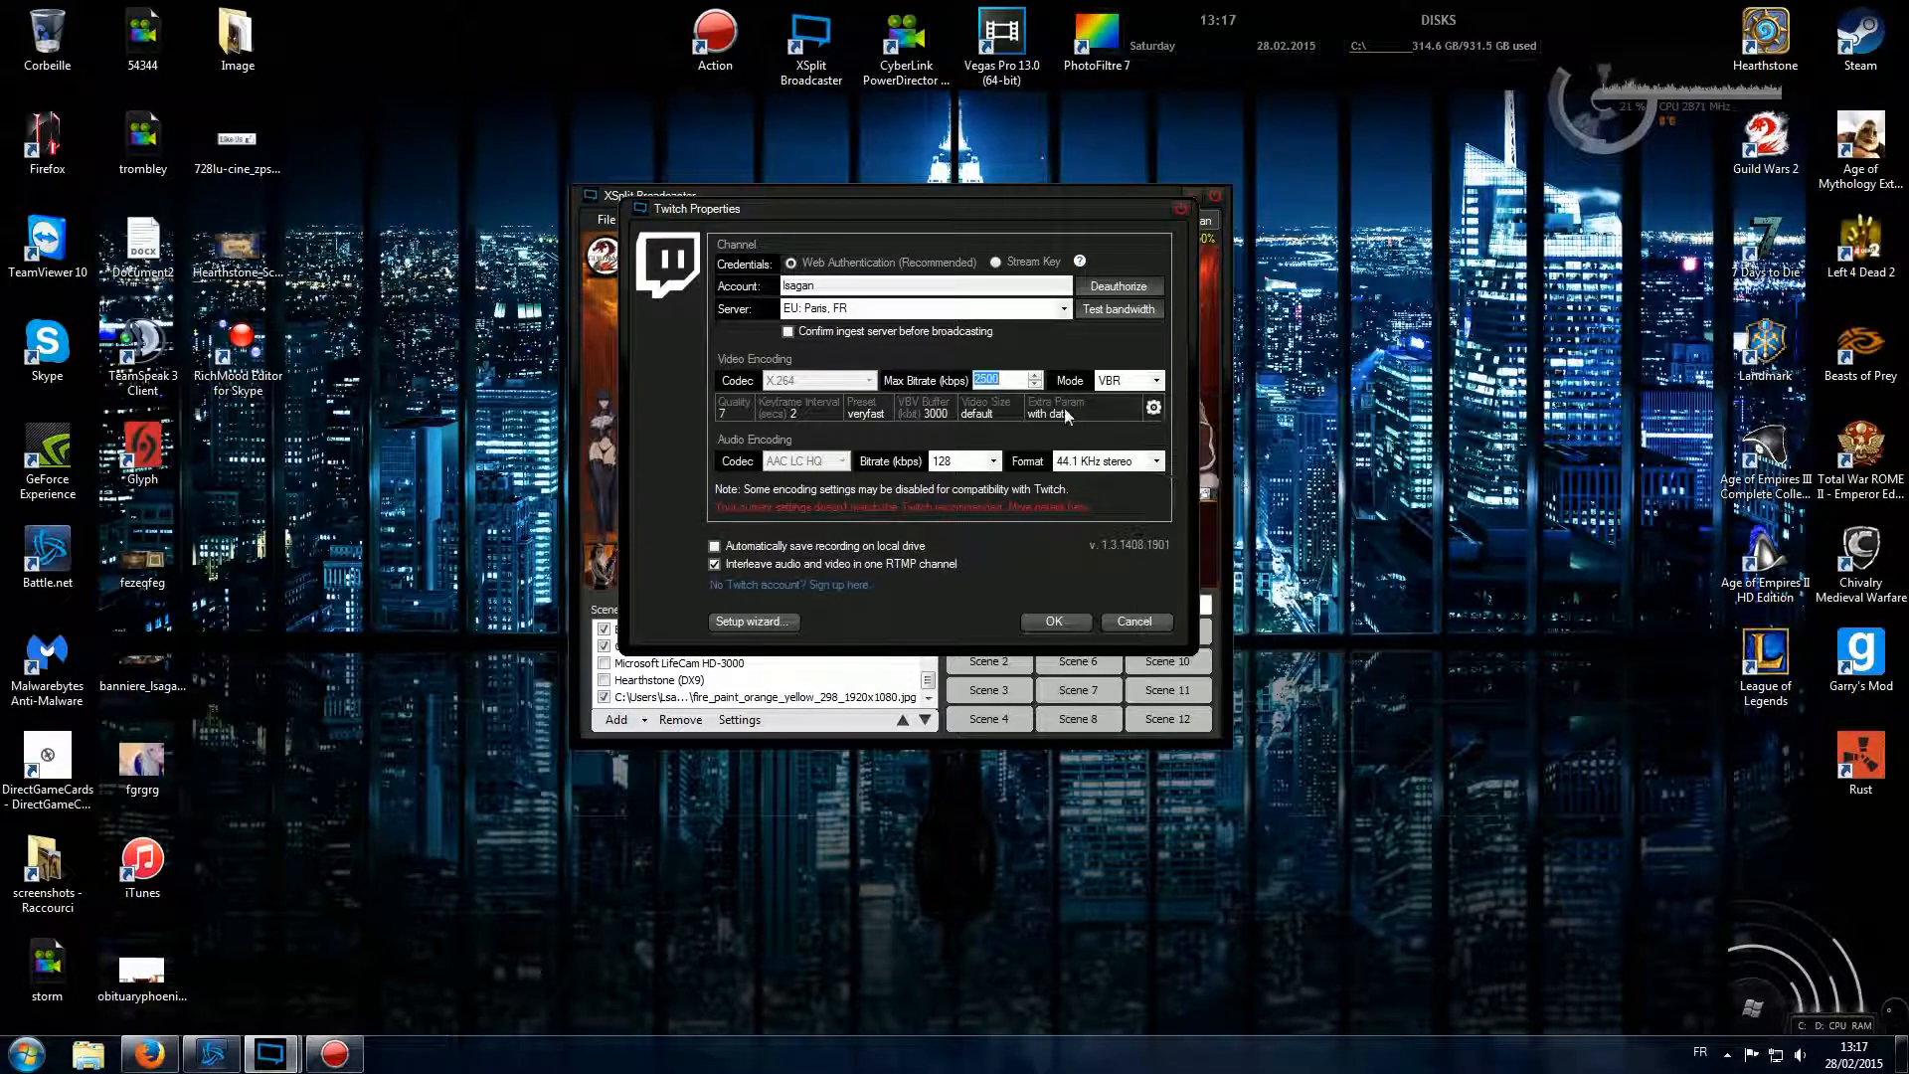
pyautogui.click(1154, 408)
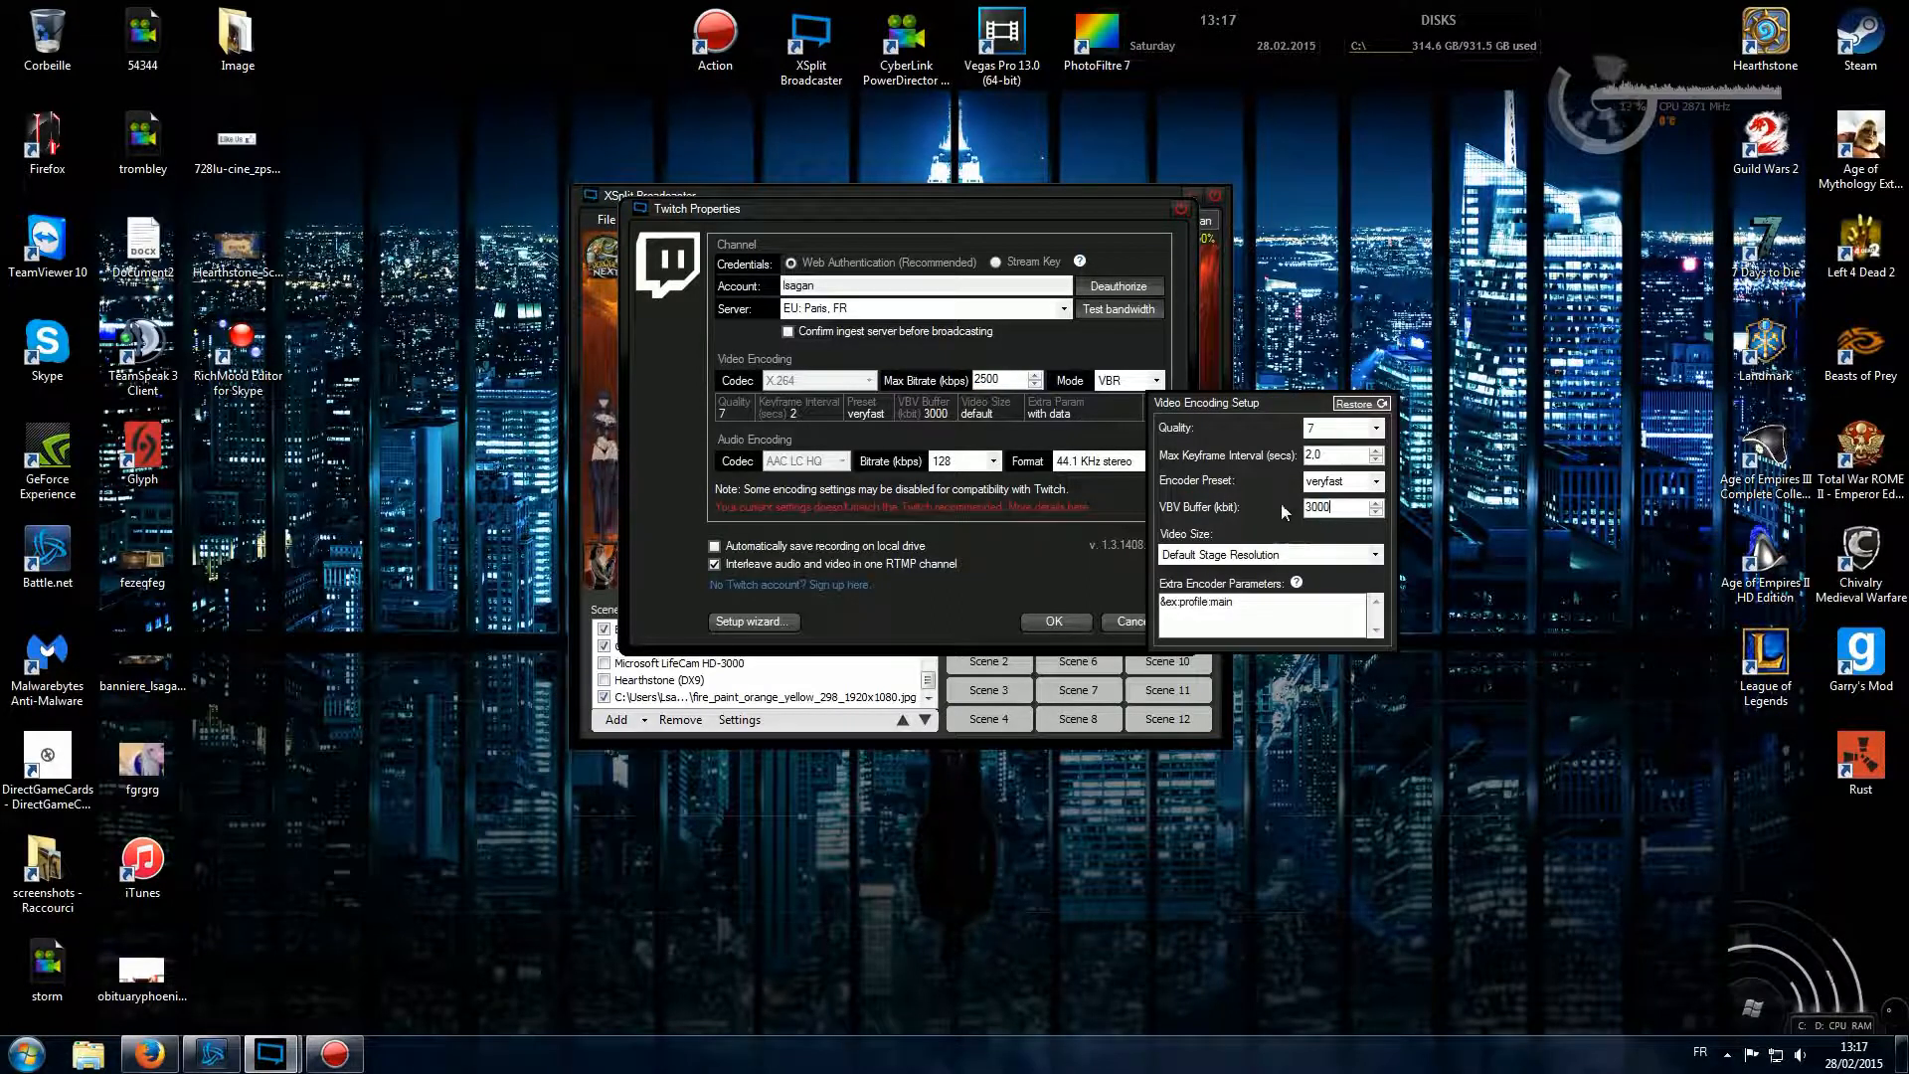
pyautogui.click(1068, 487)
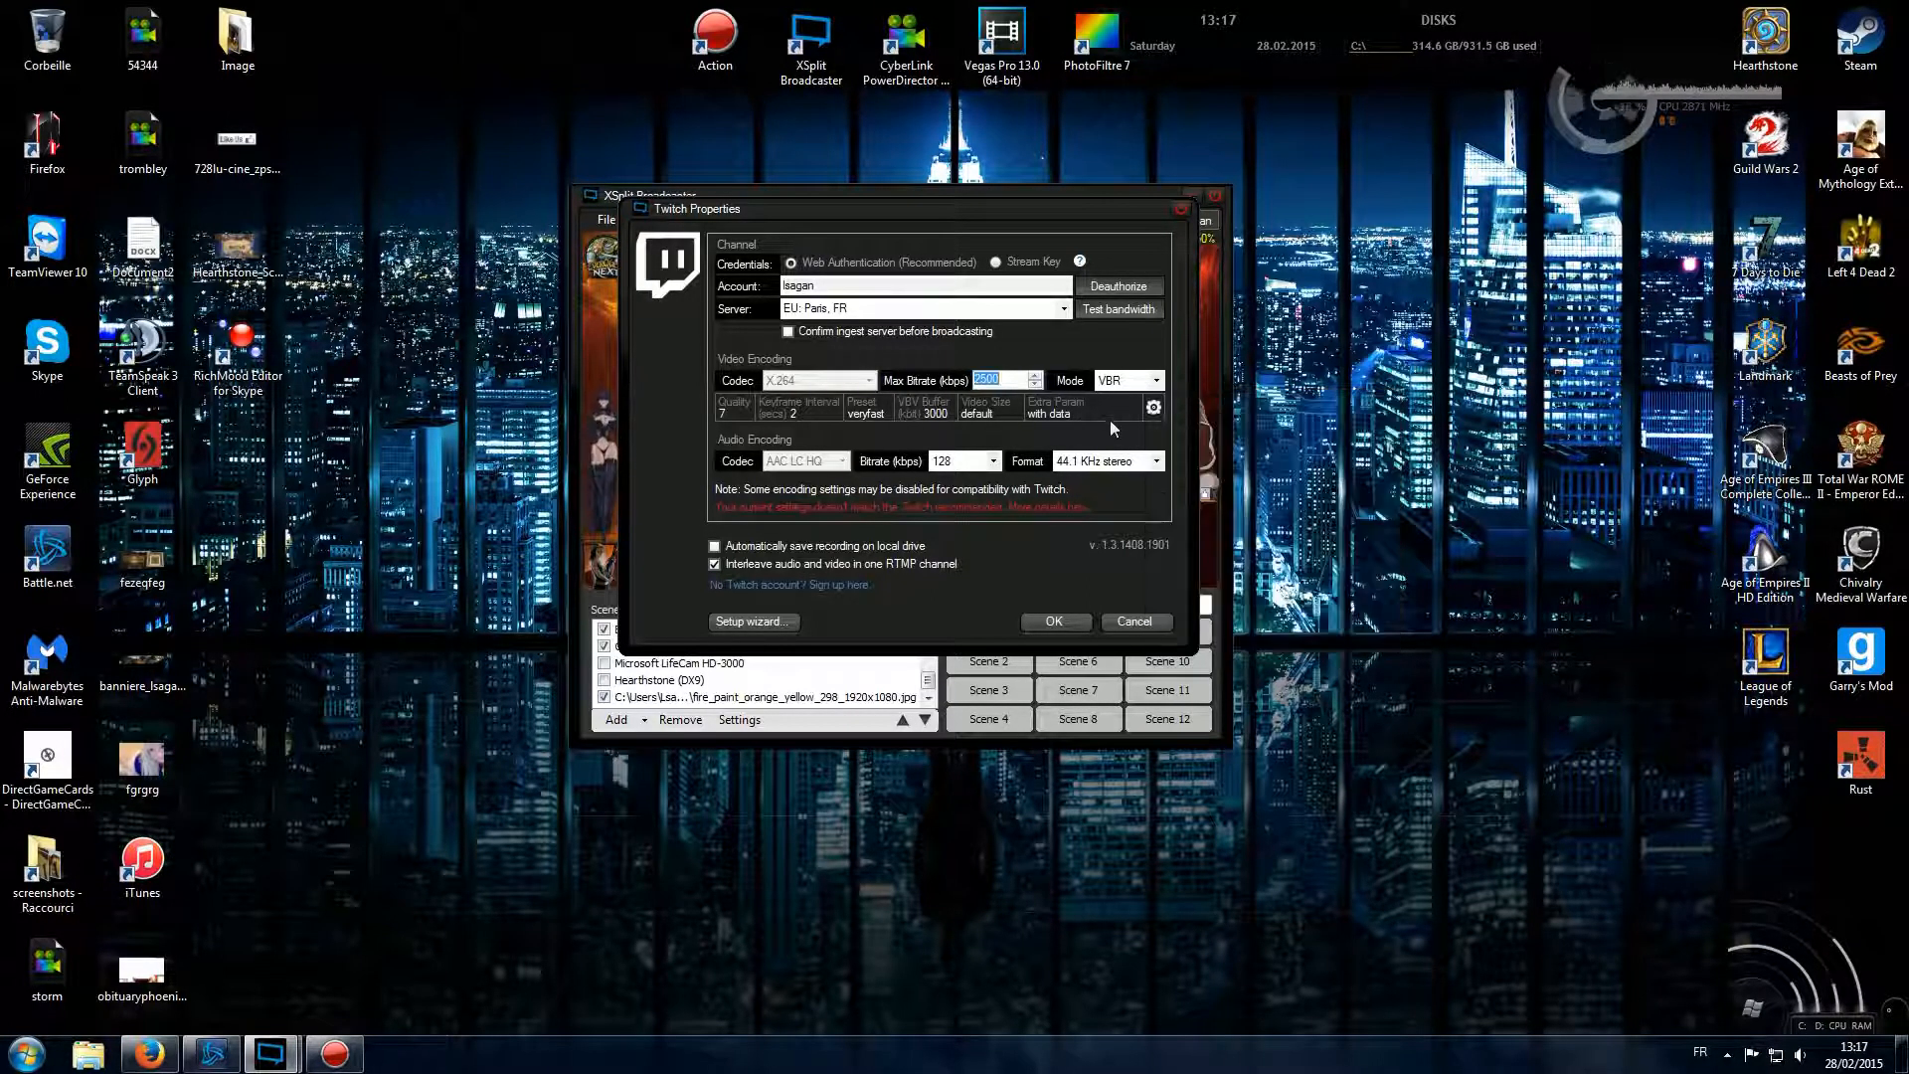
# - Choose a 128 kbps audio bitrate and the 44.1 KHz stereo format for the Twitch channel, and save its properties
pyautogui.click(938, 468)
pyautogui.click(950, 494)
pyautogui.click(1157, 462)
pyautogui.click(1104, 476)
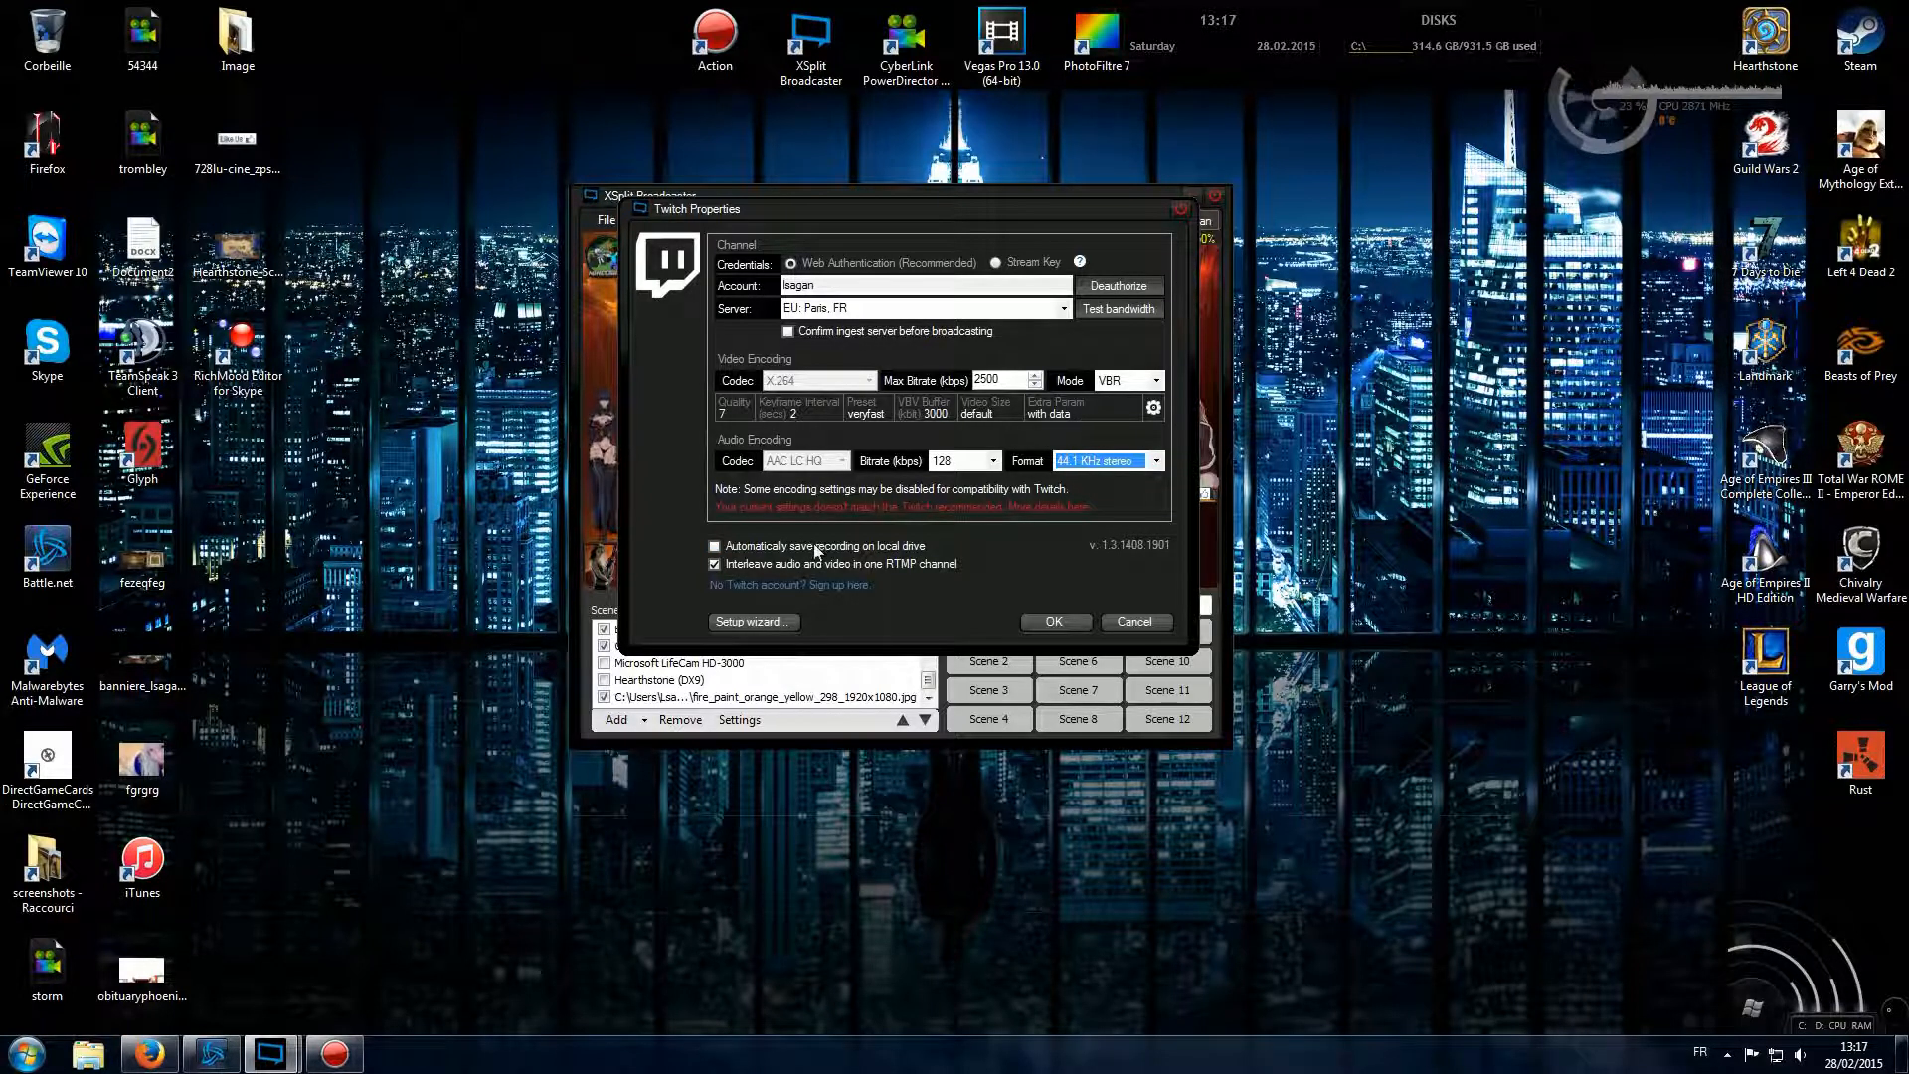
pyautogui.click(513, 780)
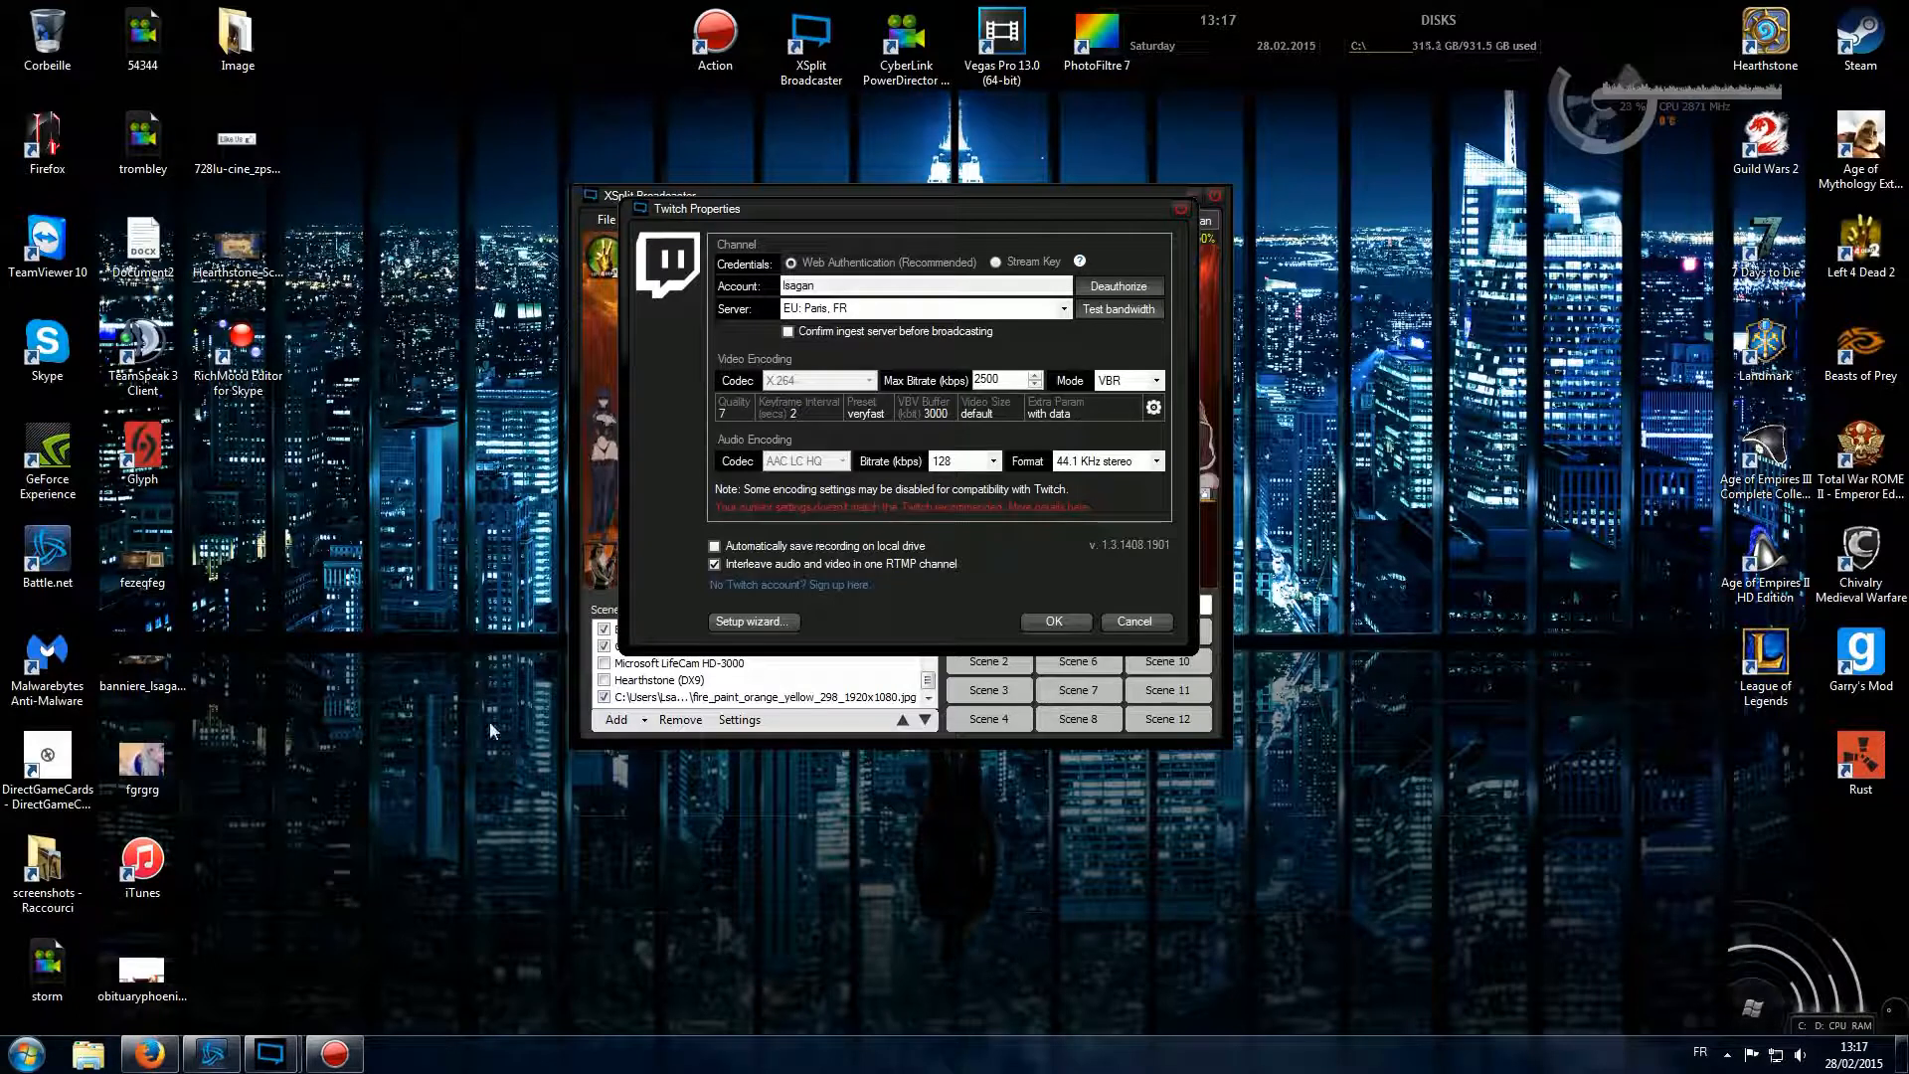
pyautogui.click(1048, 623)
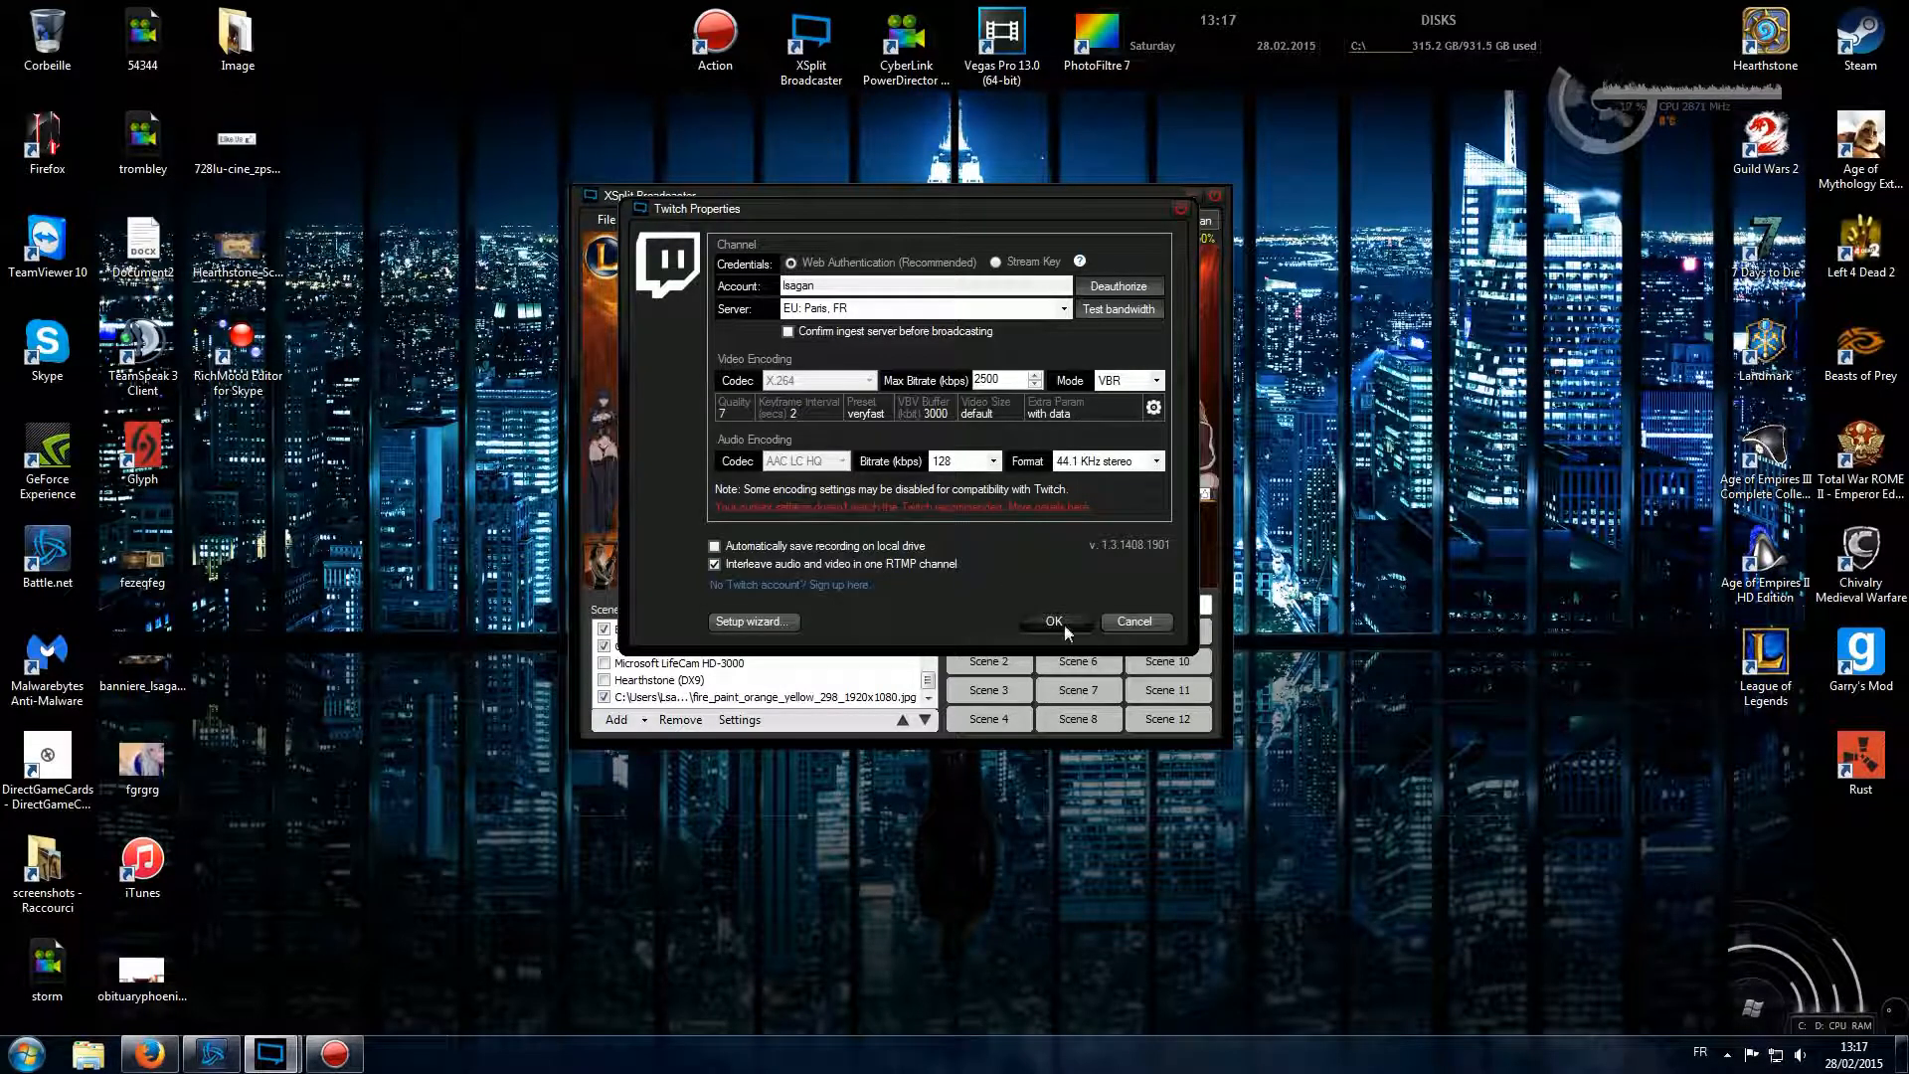
# - Reopen the Twitch channel's properties, check the maximum bitrate and run a bandwidth test to the EU: Paris, FR server
pyautogui.click(775, 219)
pyautogui.moveTo(701, 221)
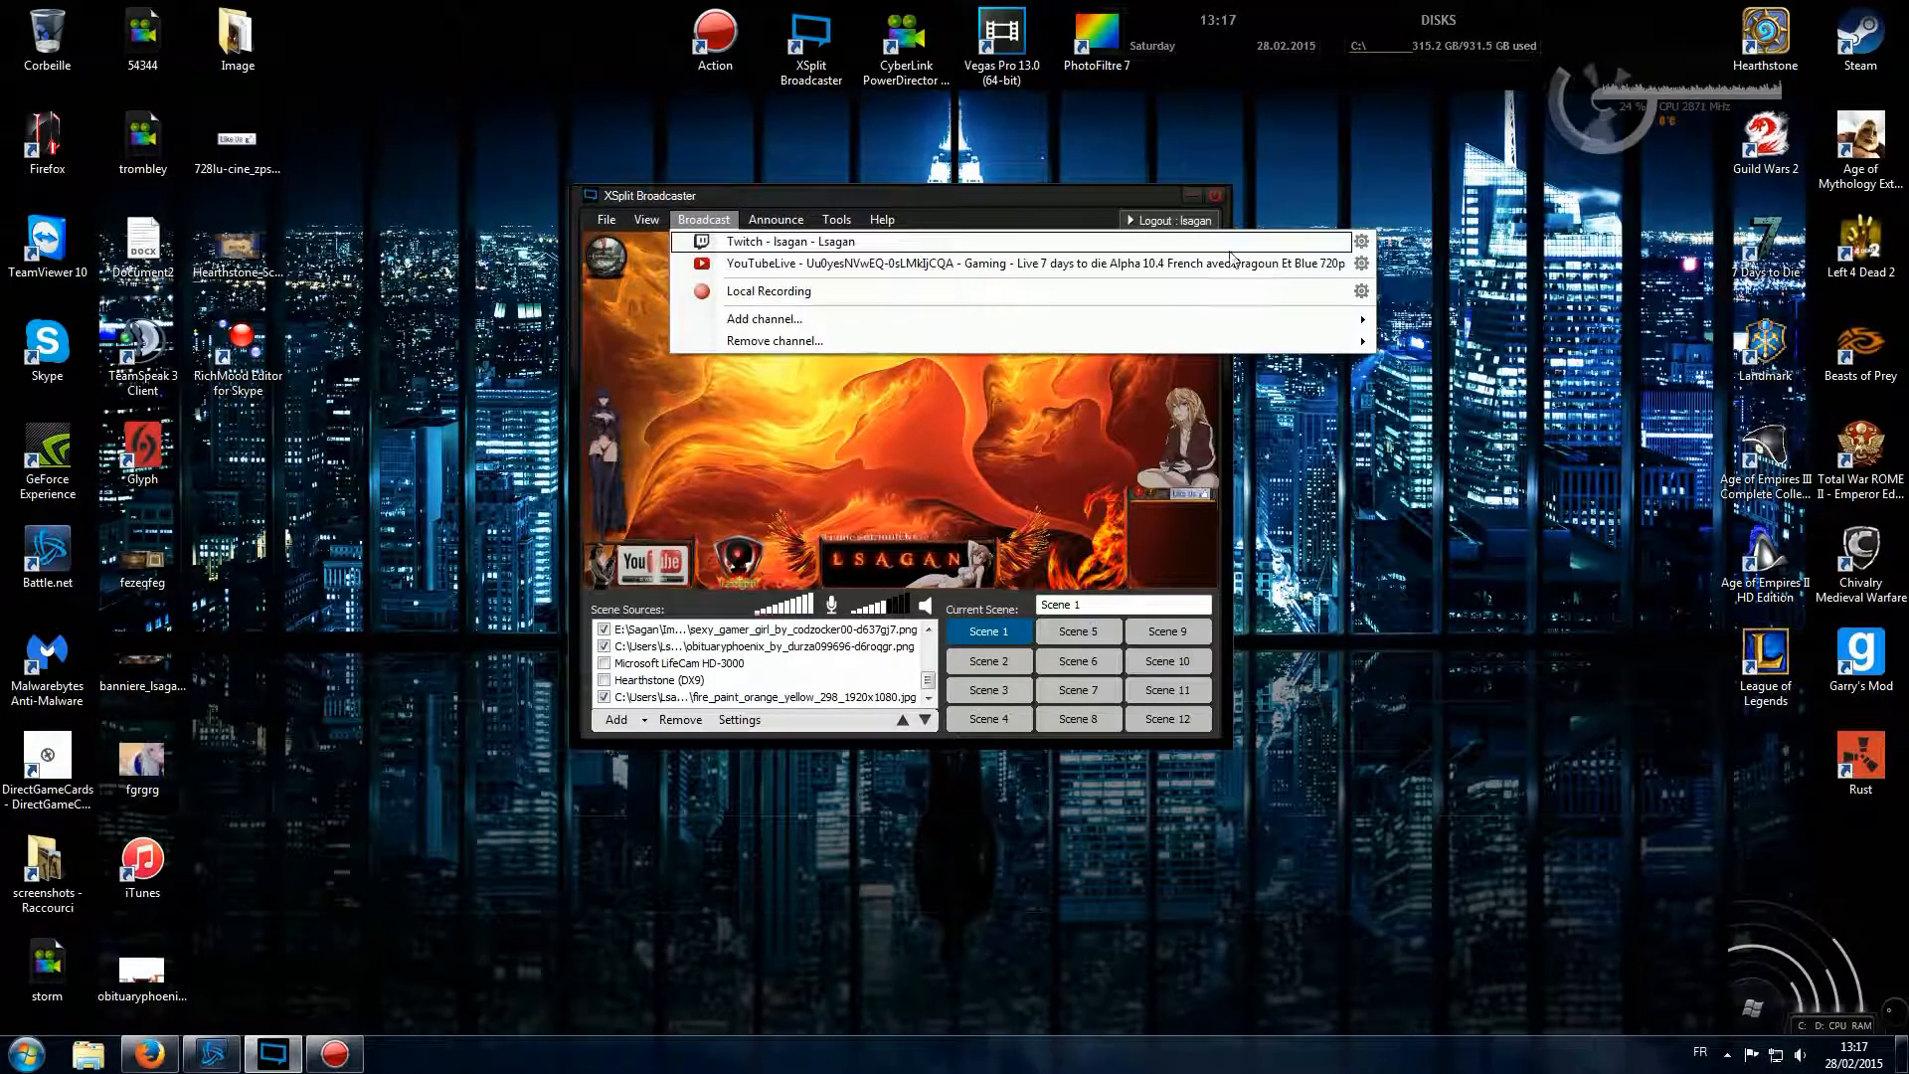
pyautogui.click(1361, 241)
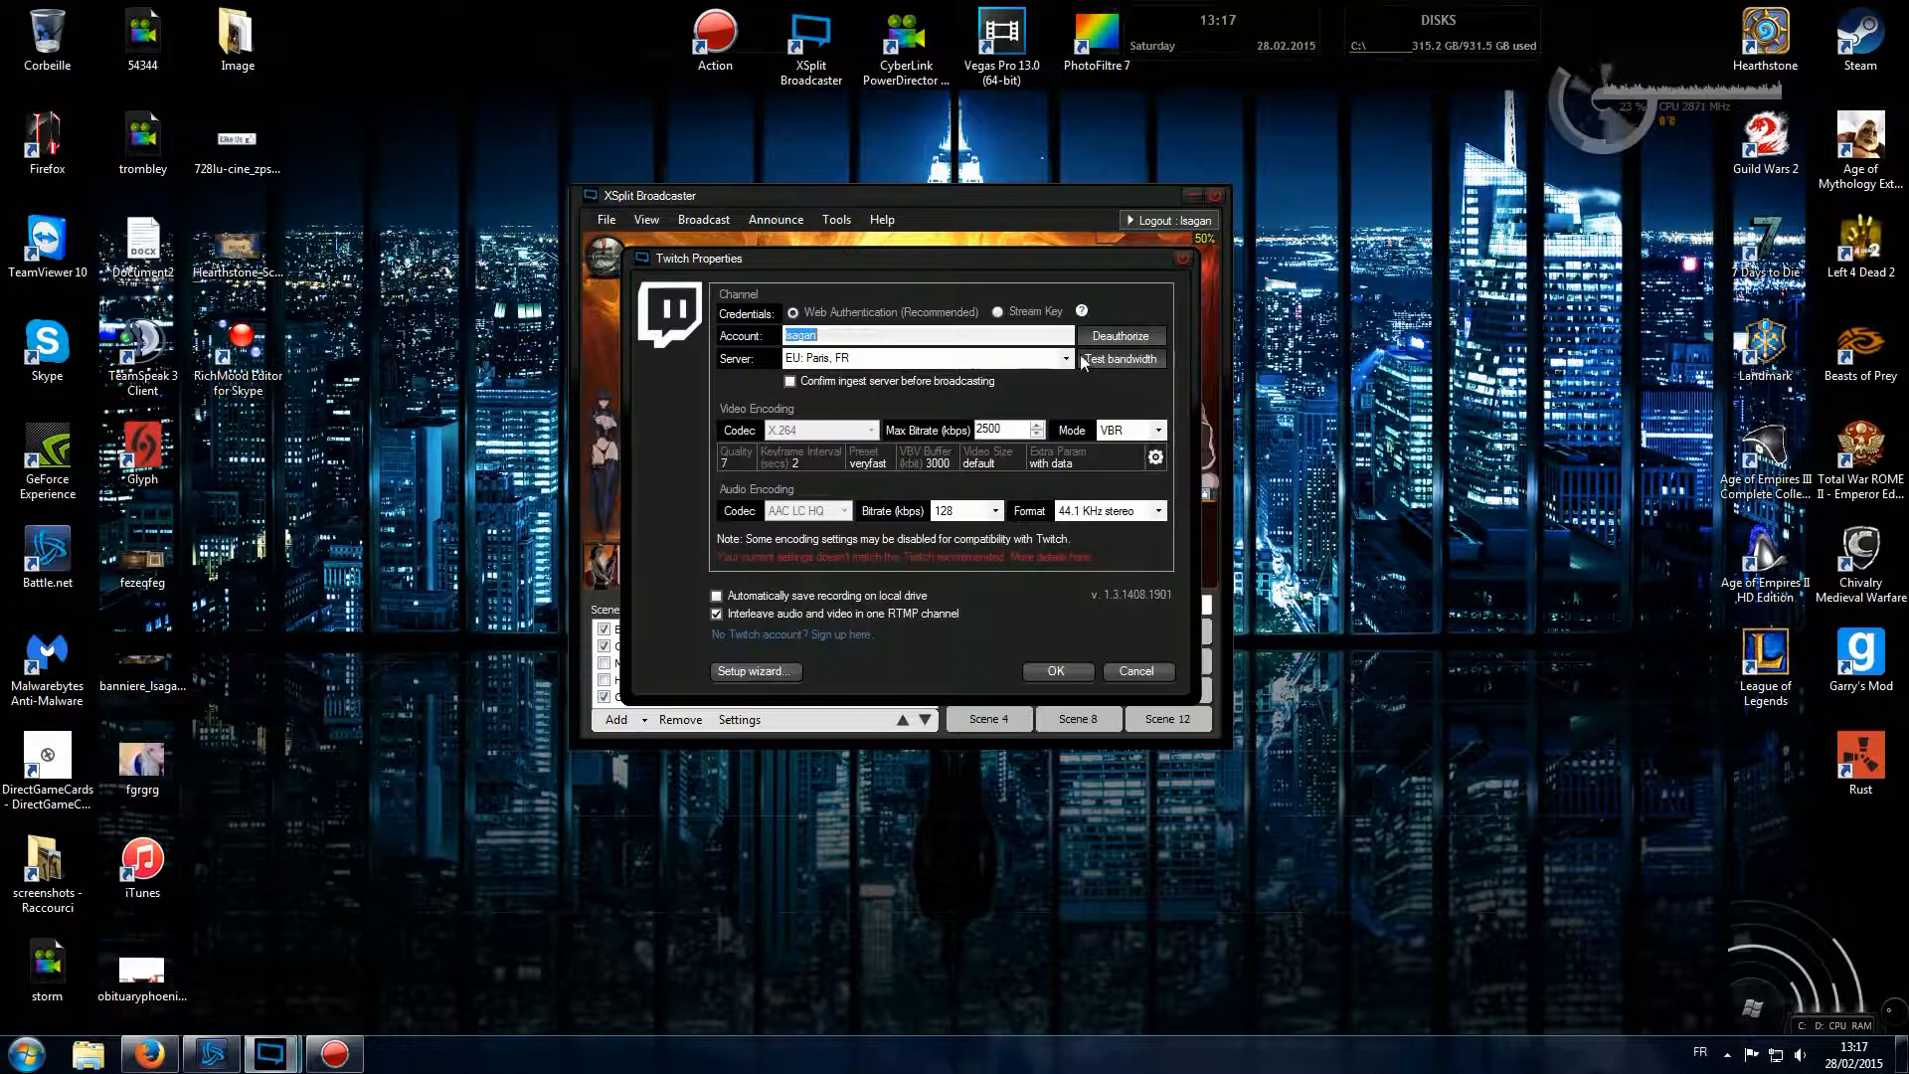
pyautogui.moveTo(1001, 430); pyautogui.dragTo(982, 430)
pyautogui.doubleClick(1009, 430)
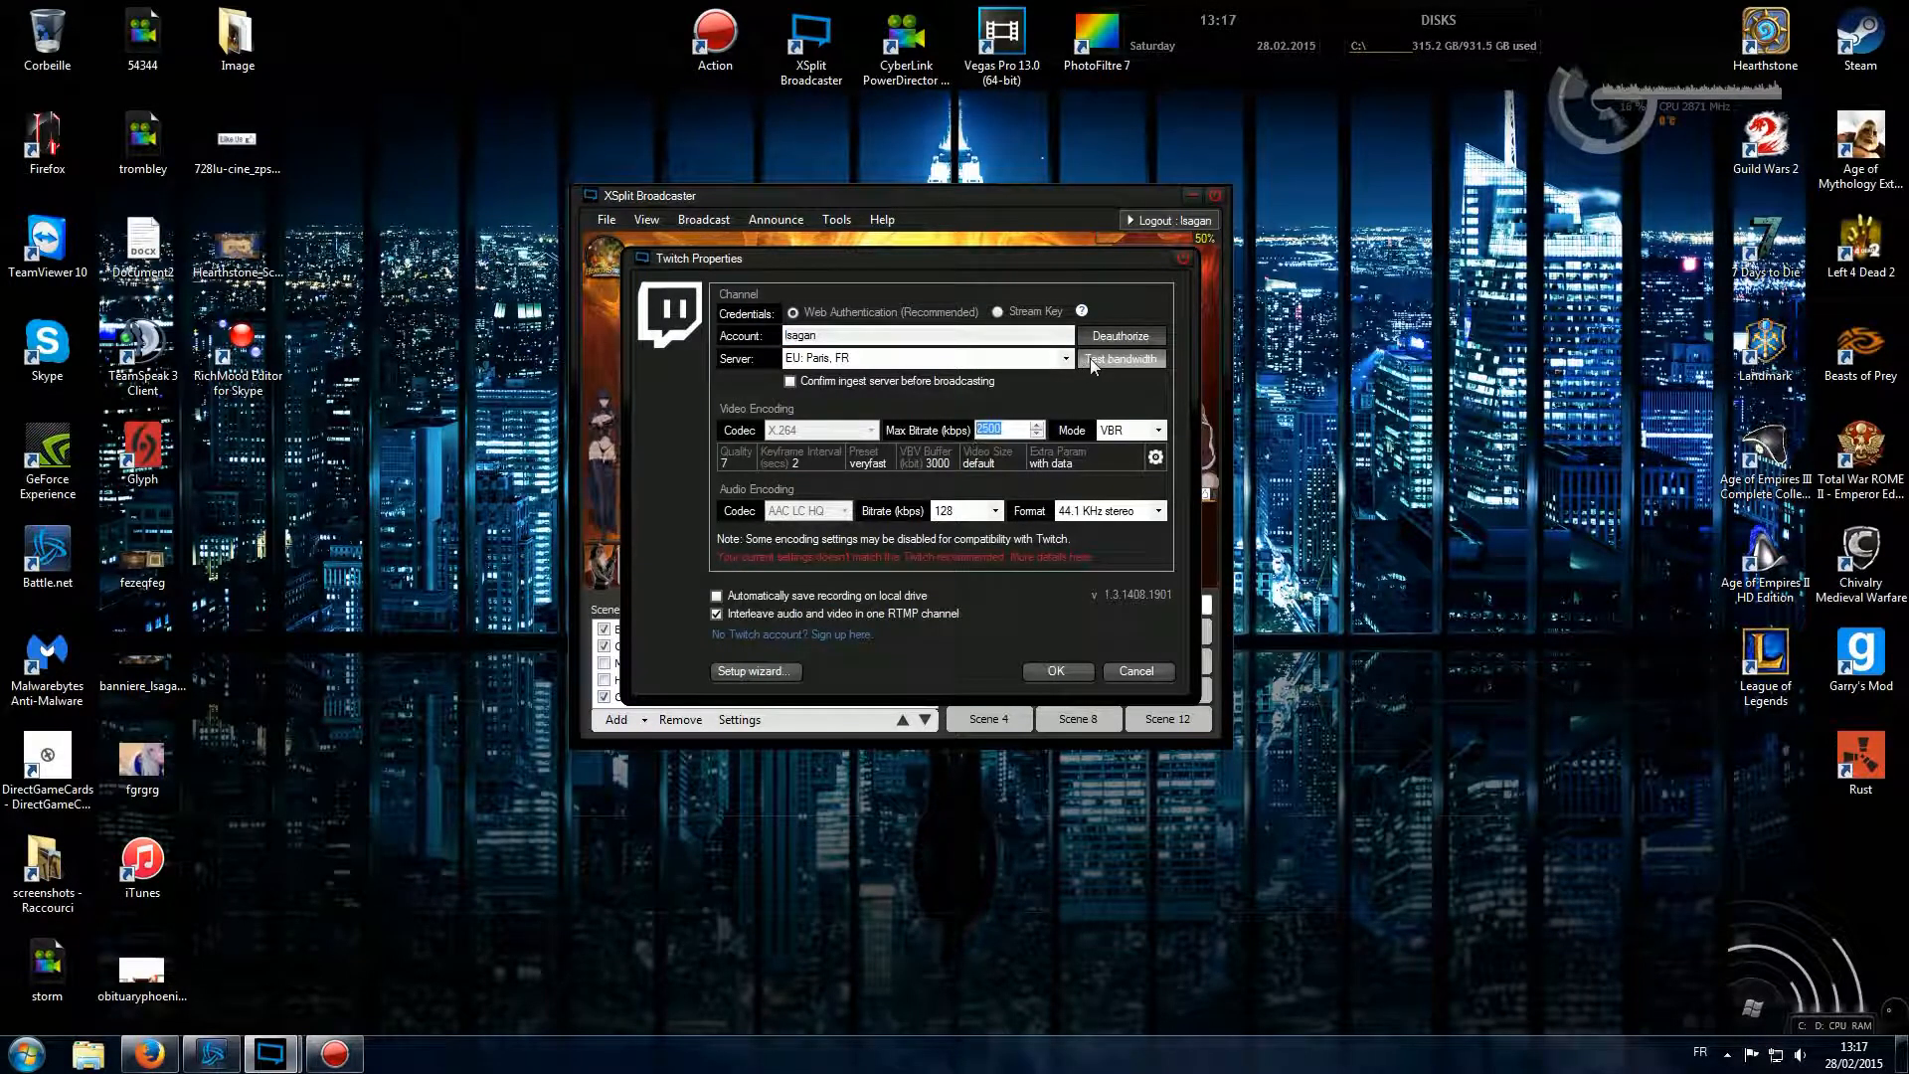
pyautogui.click(1121, 358)
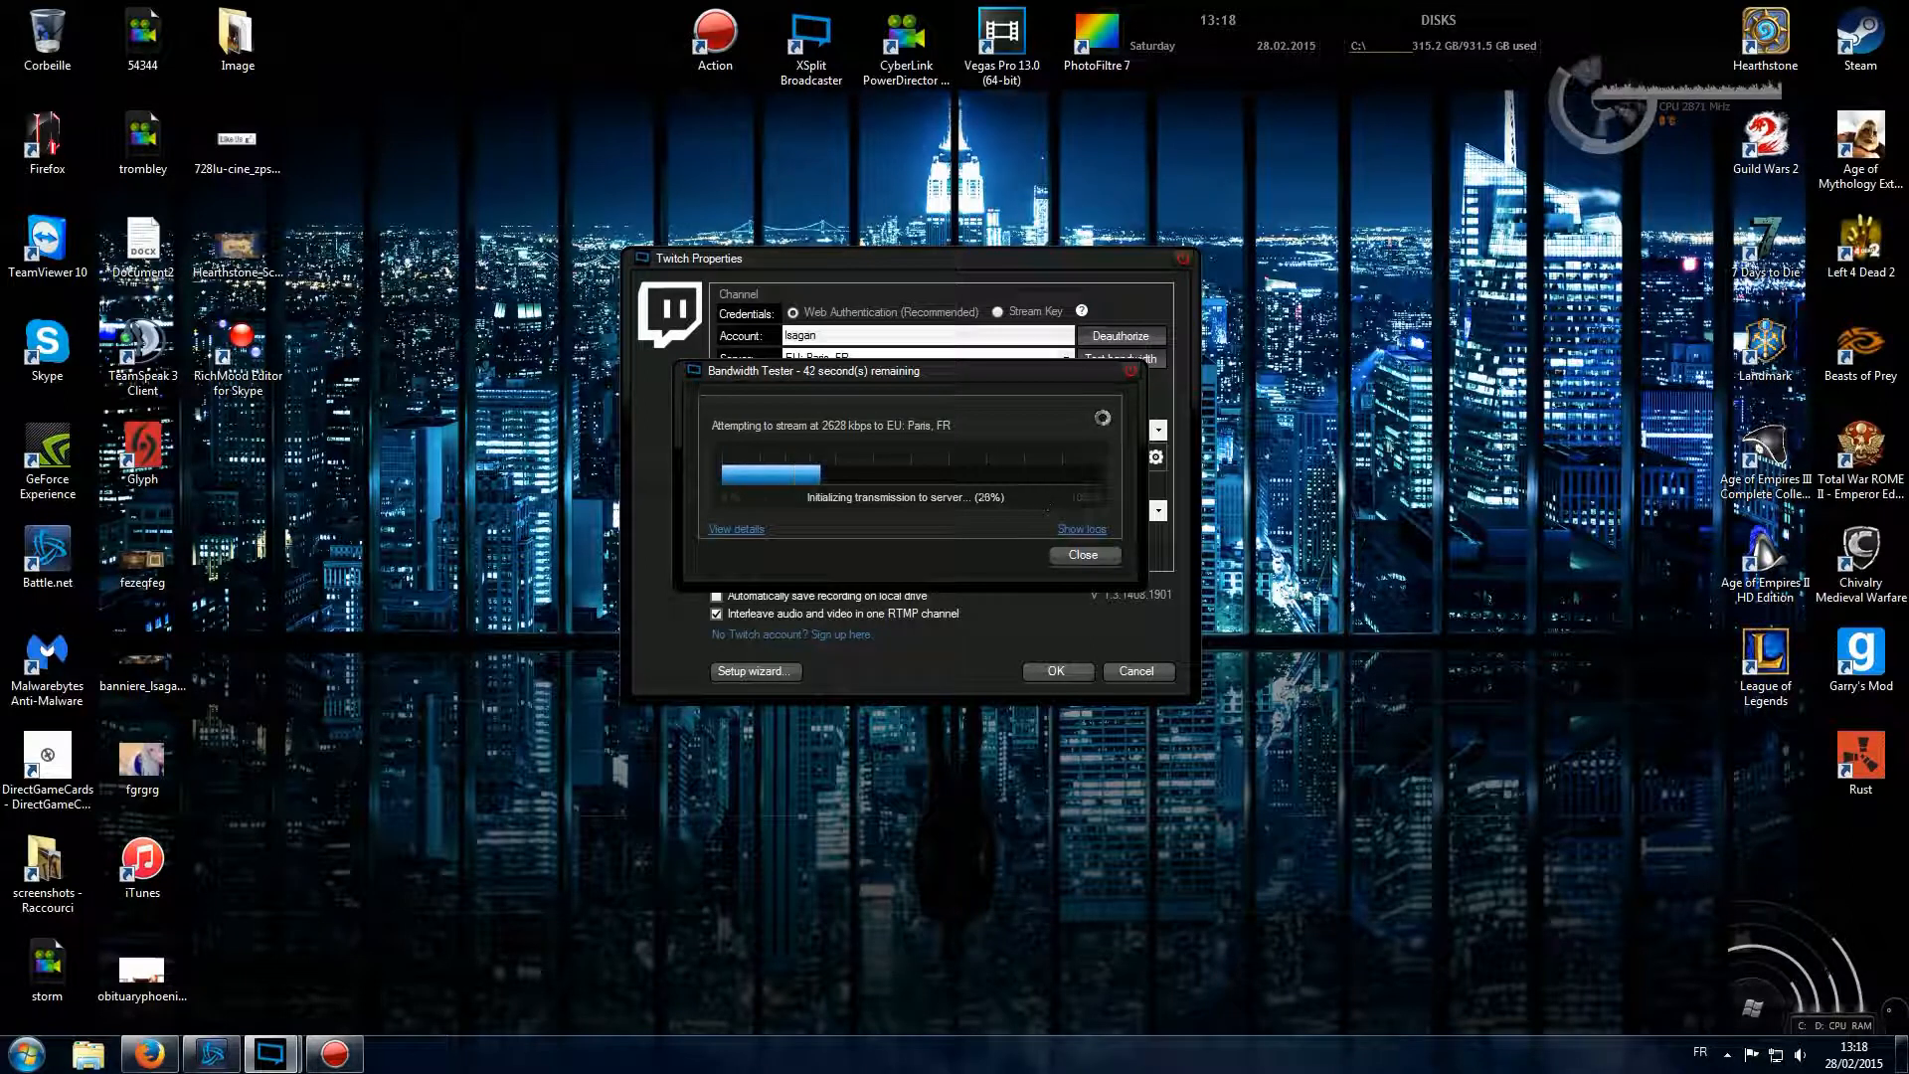
pyautogui.moveTo(1050, 378); pyautogui.dragTo(1034, 427)
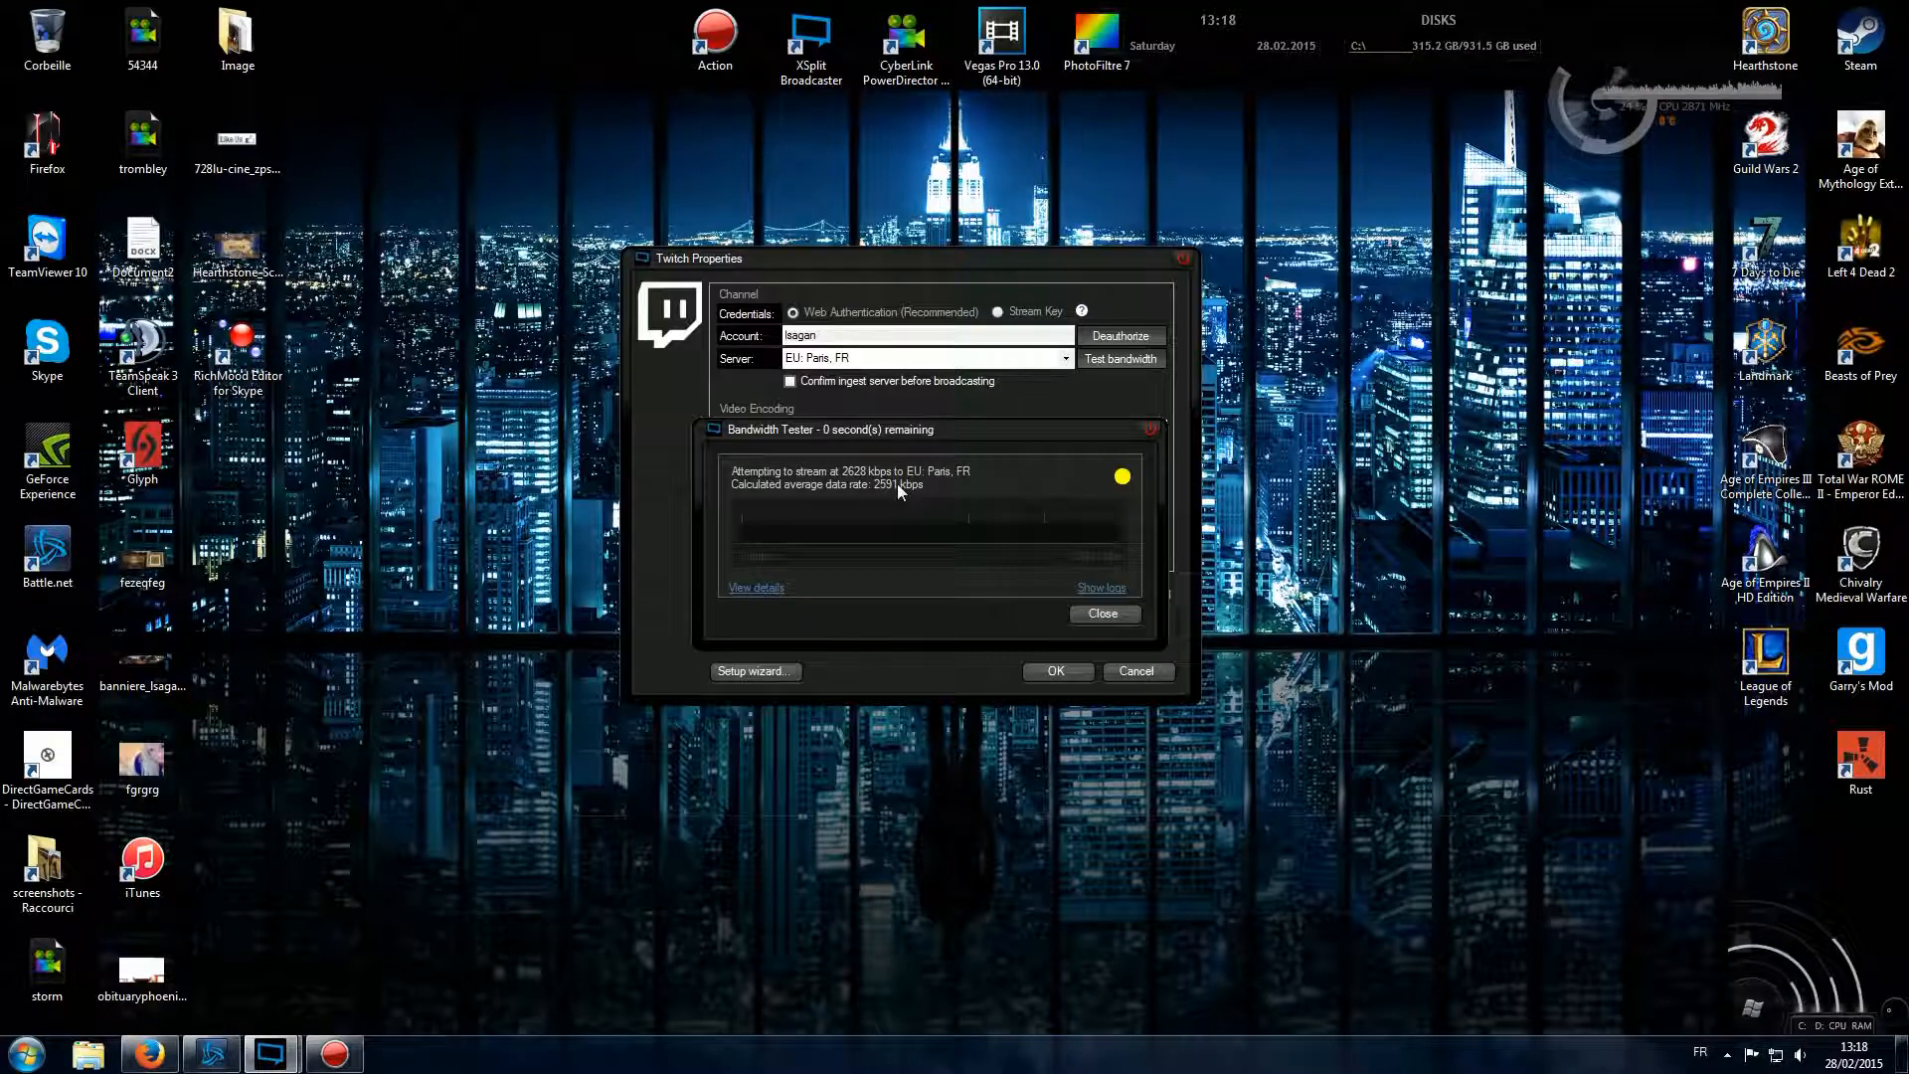
pyautogui.click(1088, 608)
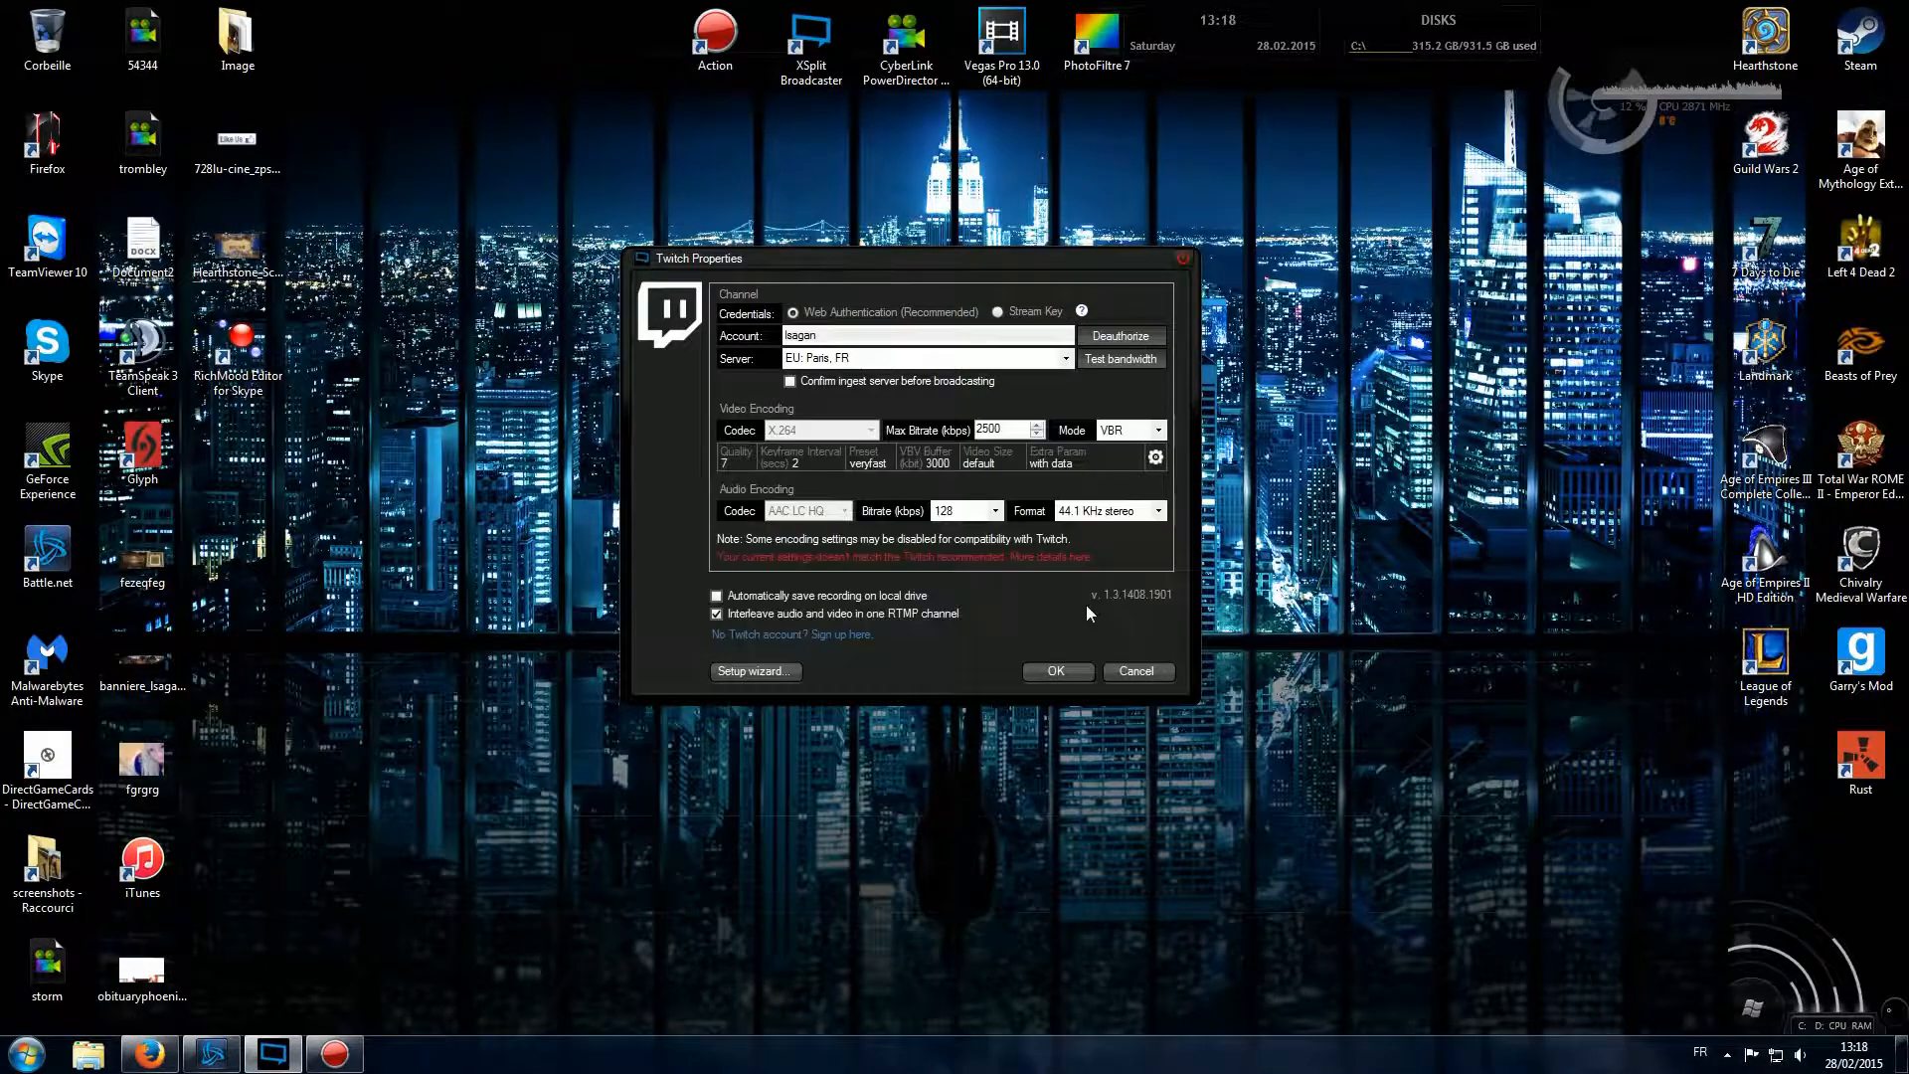
# - Set the VBV buffer to 2700 kbit in the Twitch channel's video encoding setup and save the properties
pyautogui.click(1153, 462)
pyautogui.doubleClick(1334, 560)
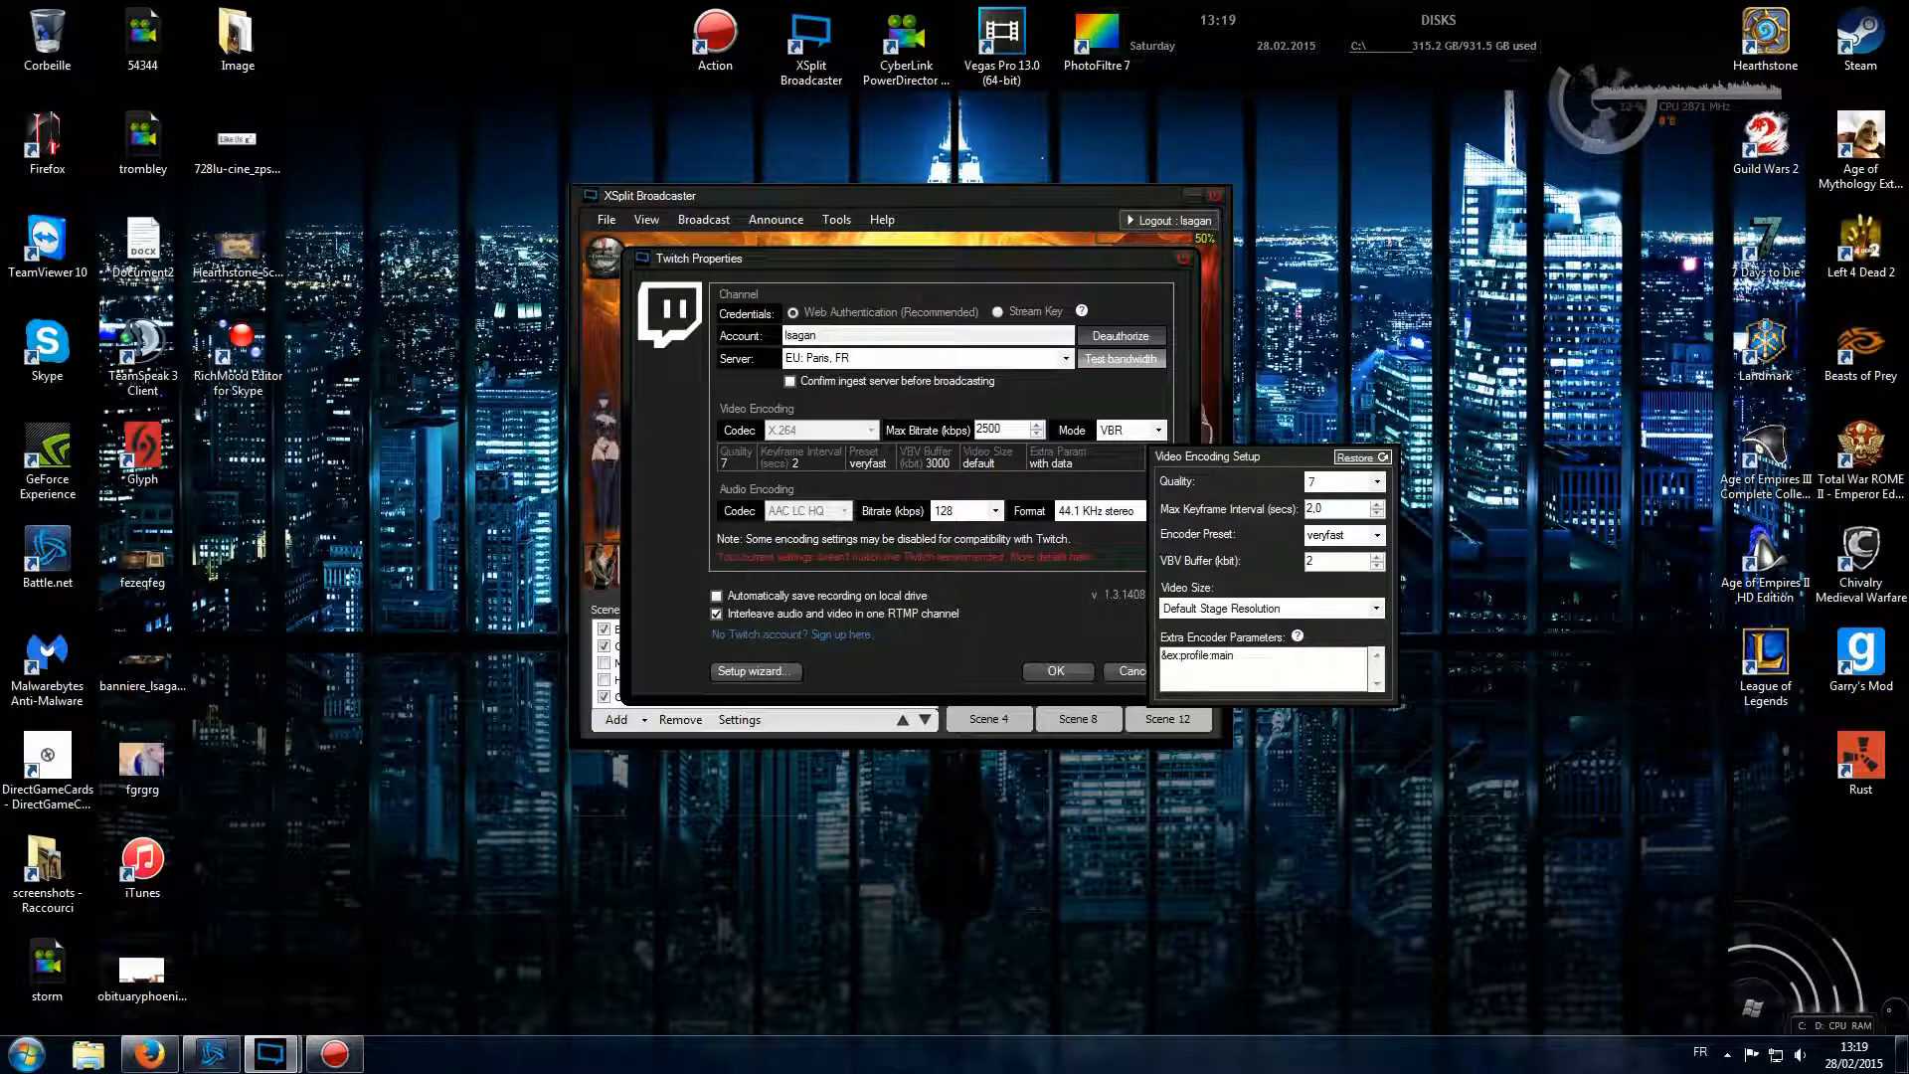
pyautogui.write('700')
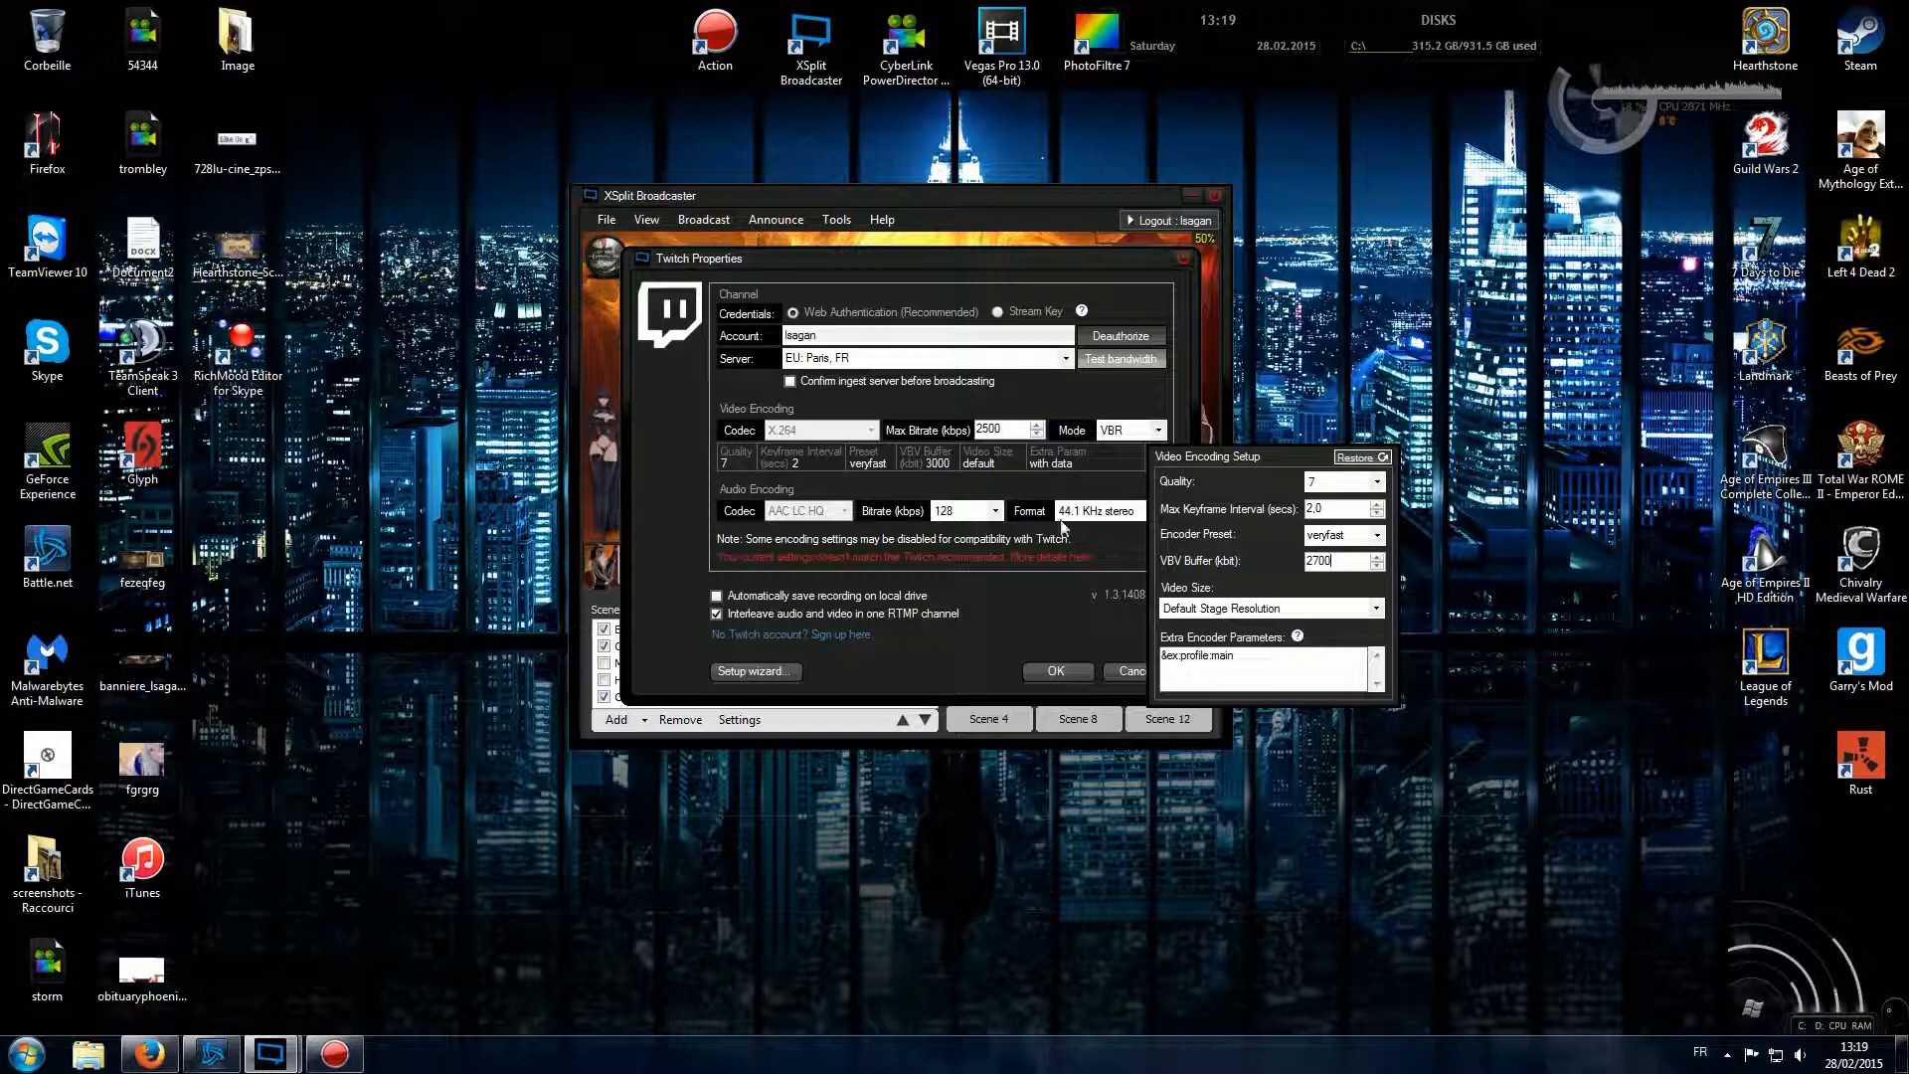
pyautogui.click(945, 590)
pyautogui.click(1046, 670)
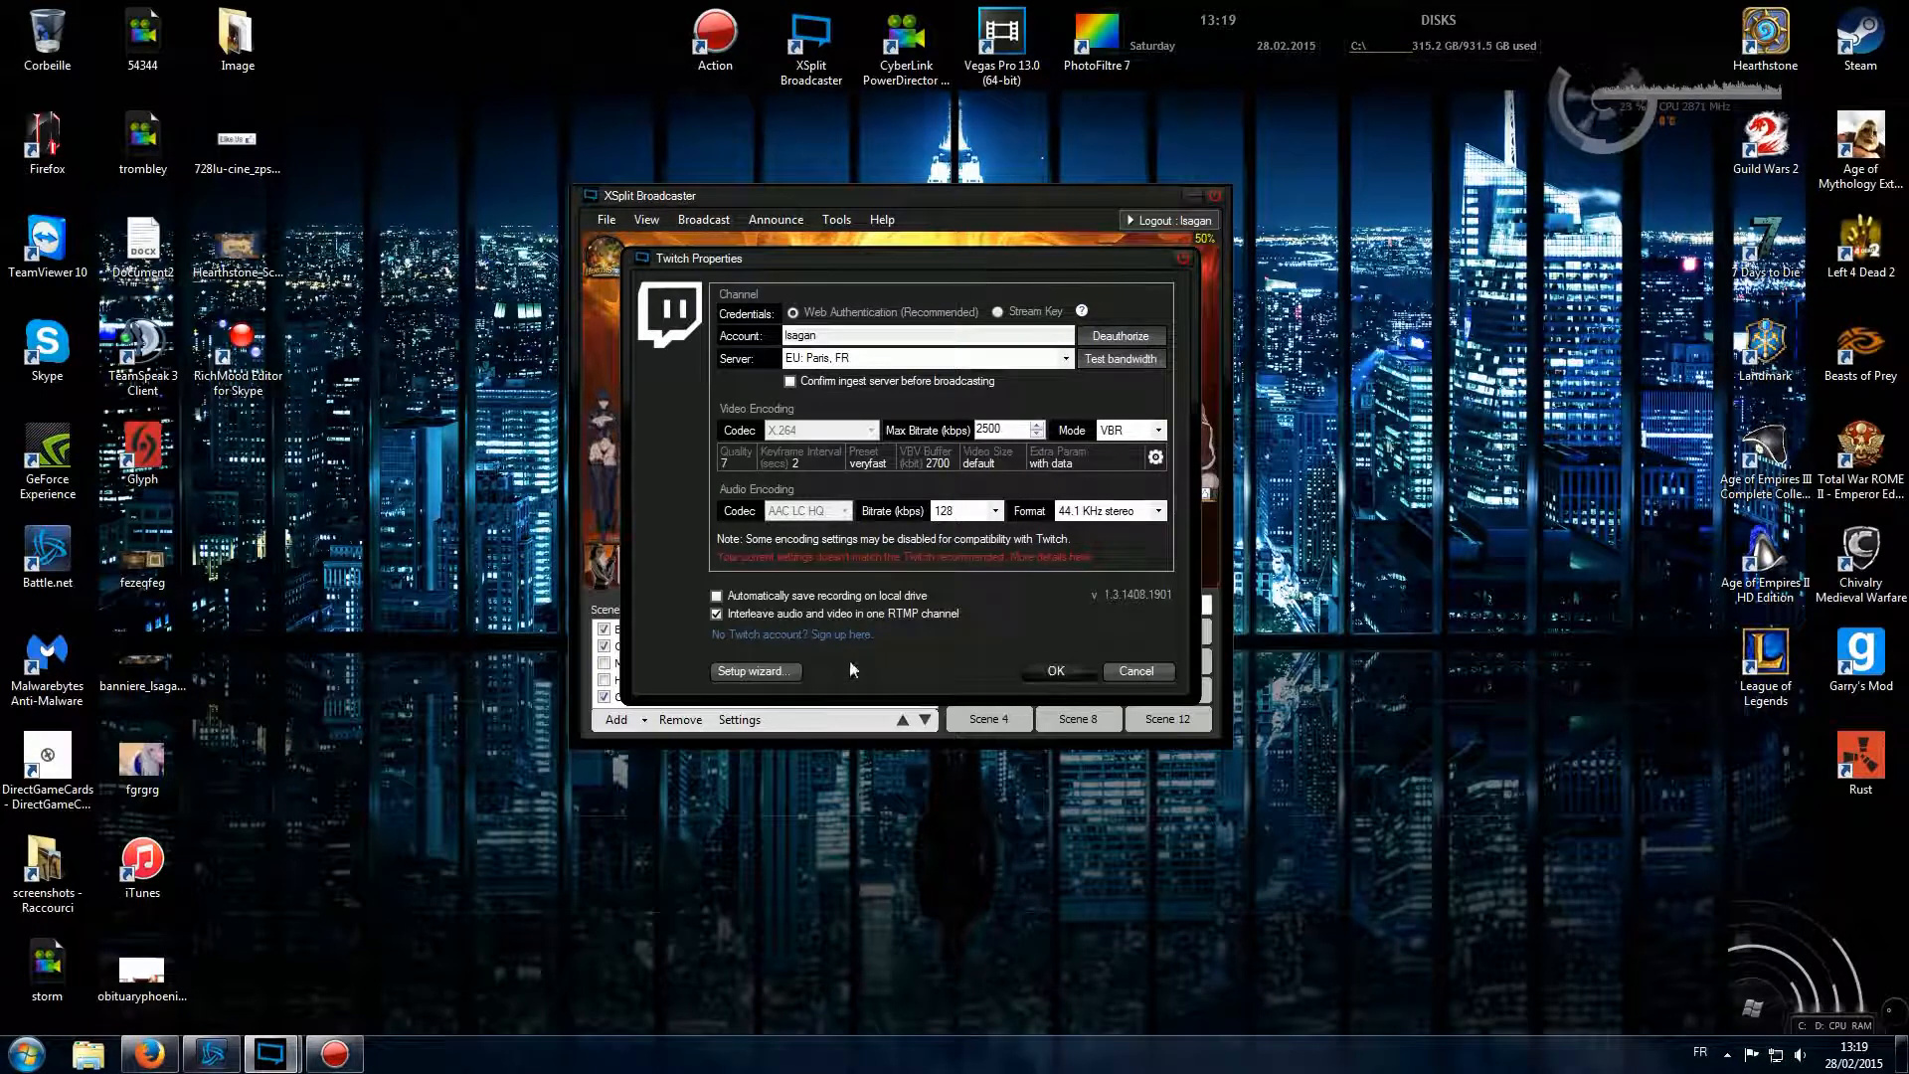
# - Open the properties of the existing YouTube Live channel and examine its username and authorization
pyautogui.click(703, 218)
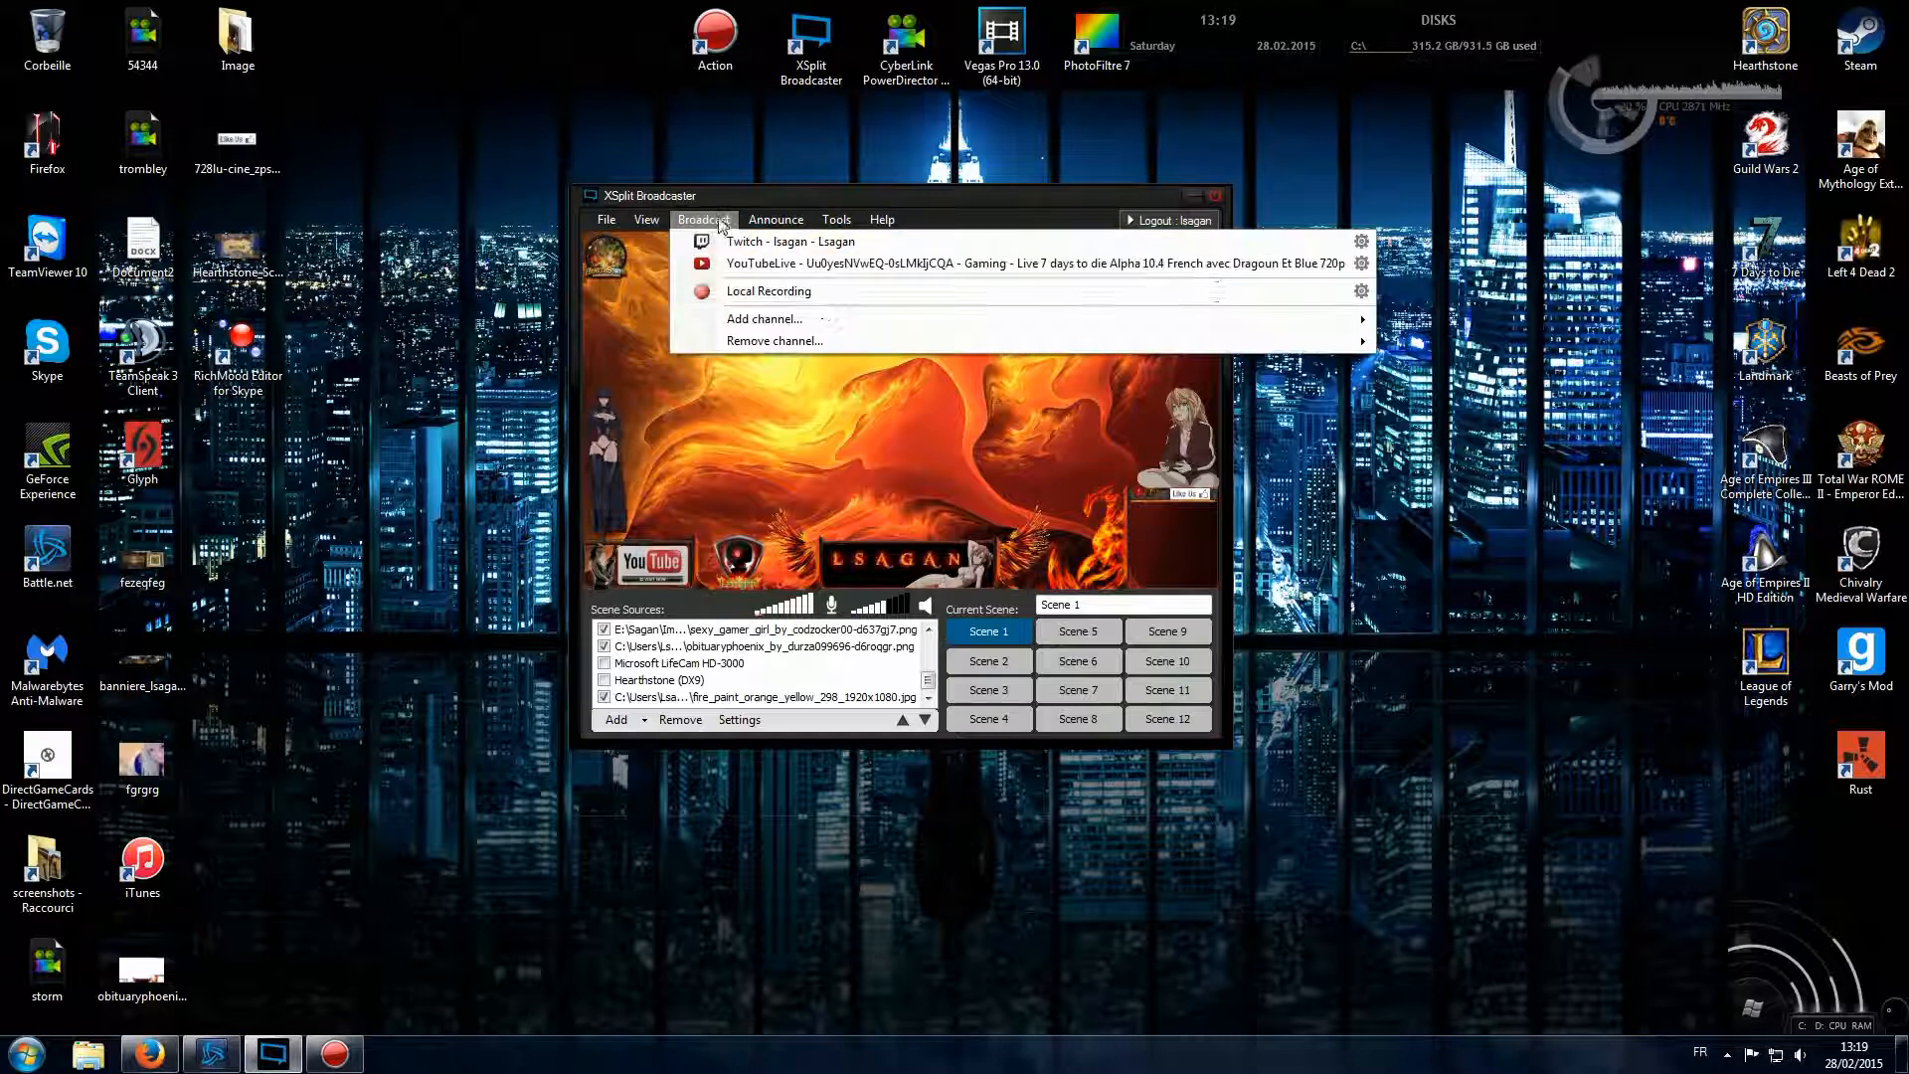
pyautogui.click(1361, 264)
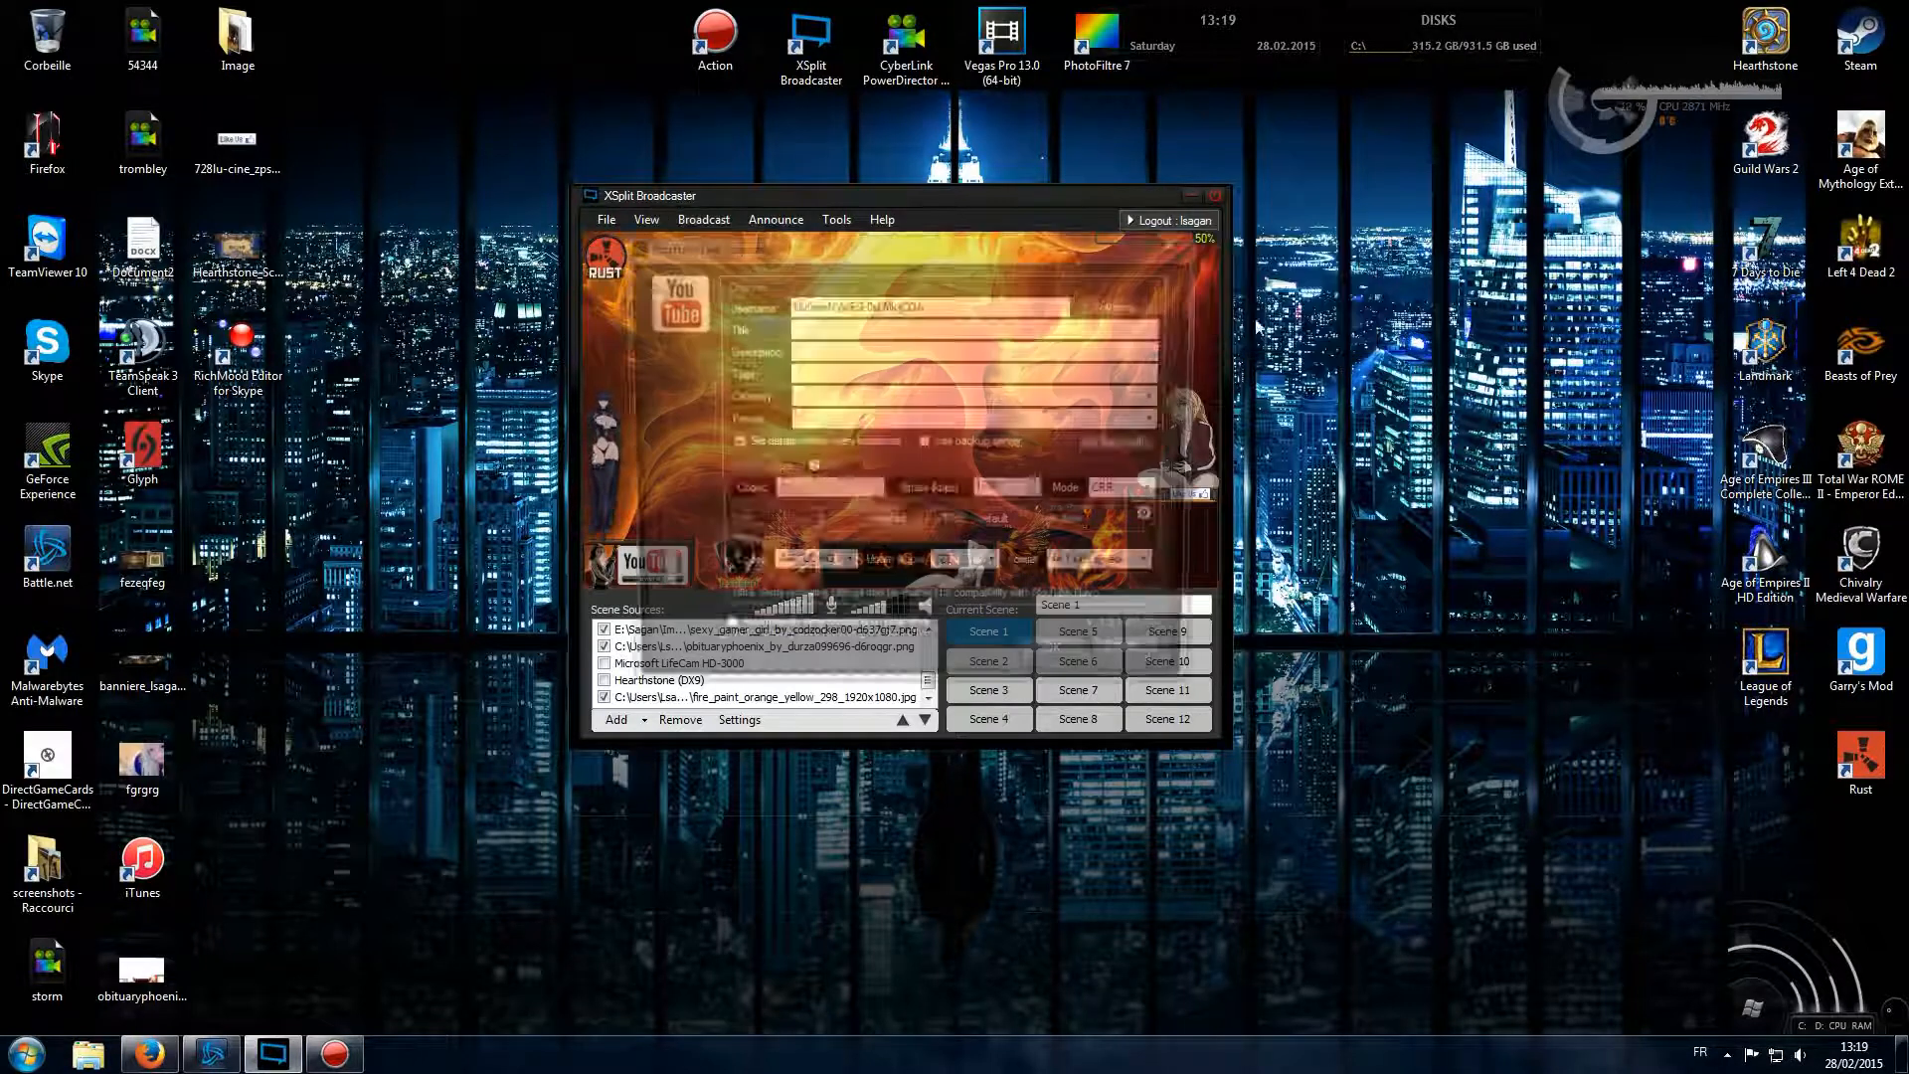
pyautogui.click(954, 307)
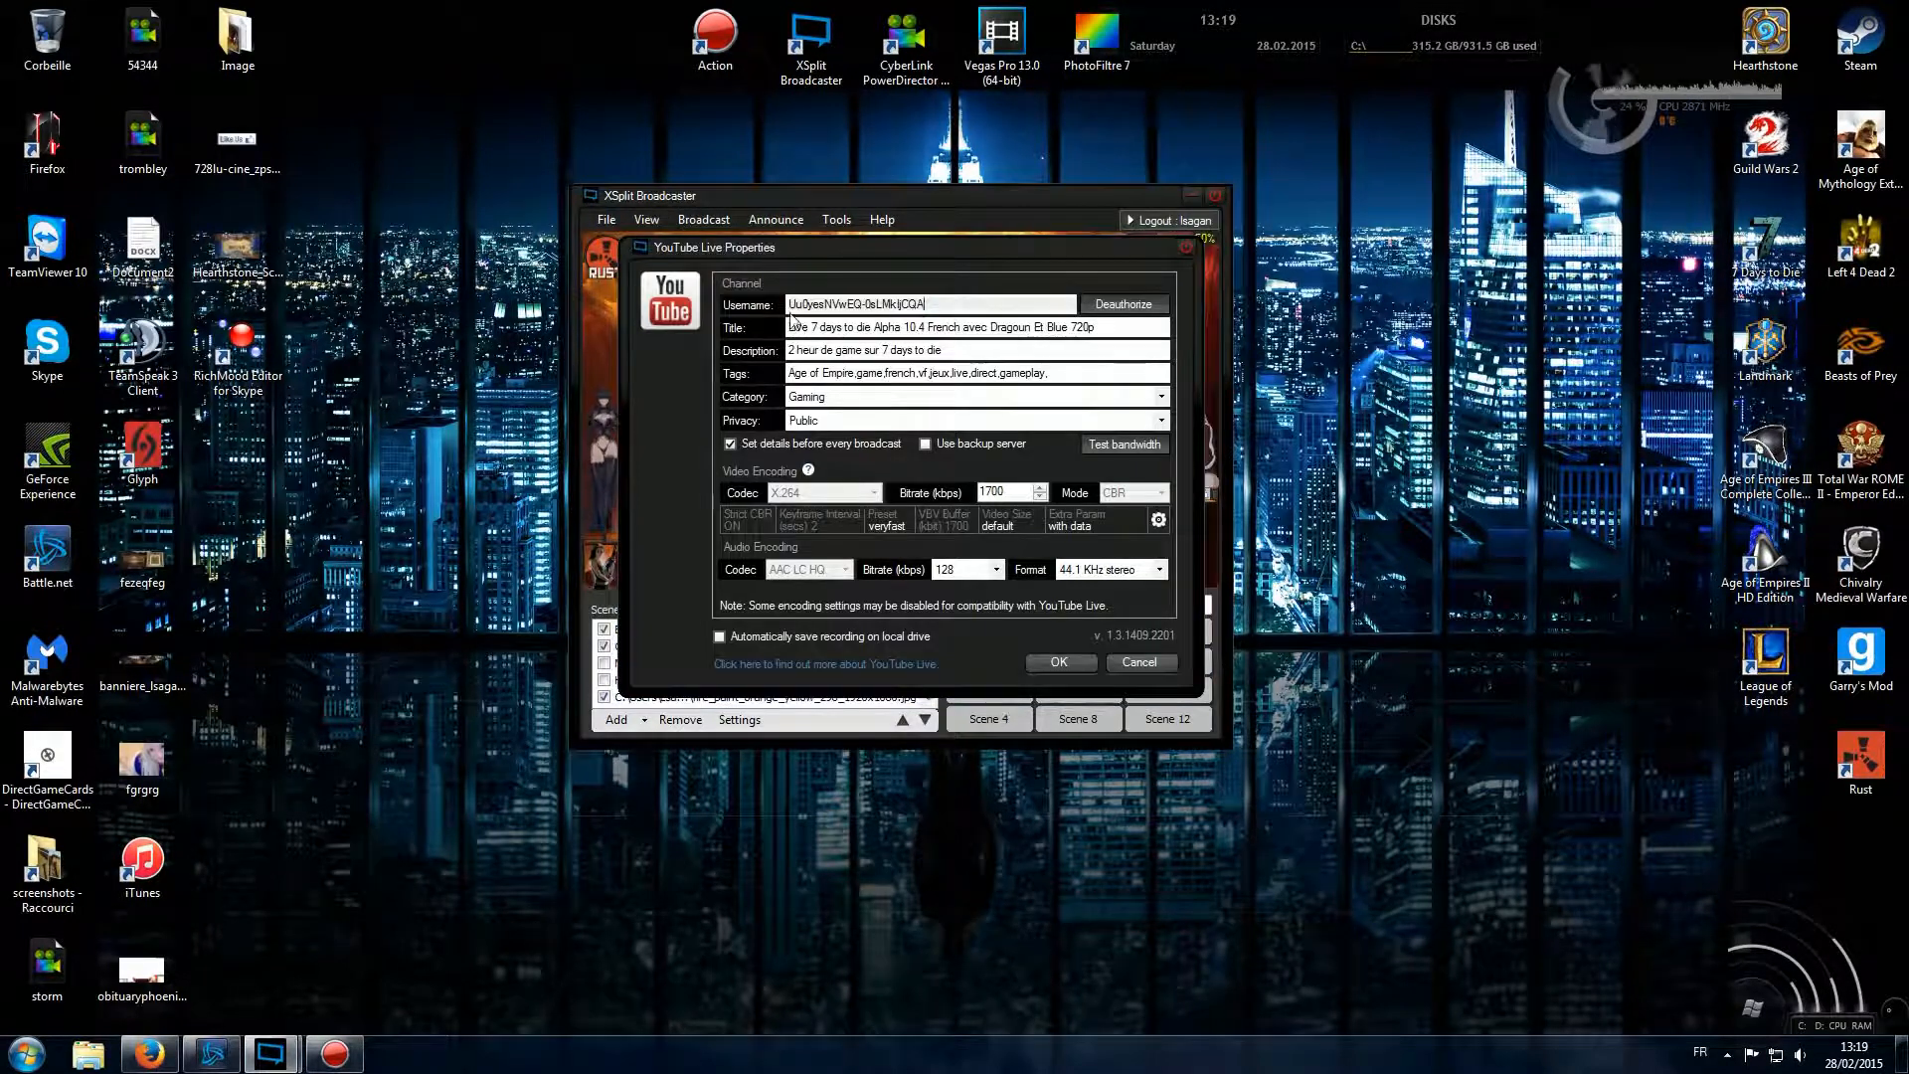
pyautogui.moveTo(929, 304); pyautogui.dragTo(786, 305)
pyautogui.click(975, 305)
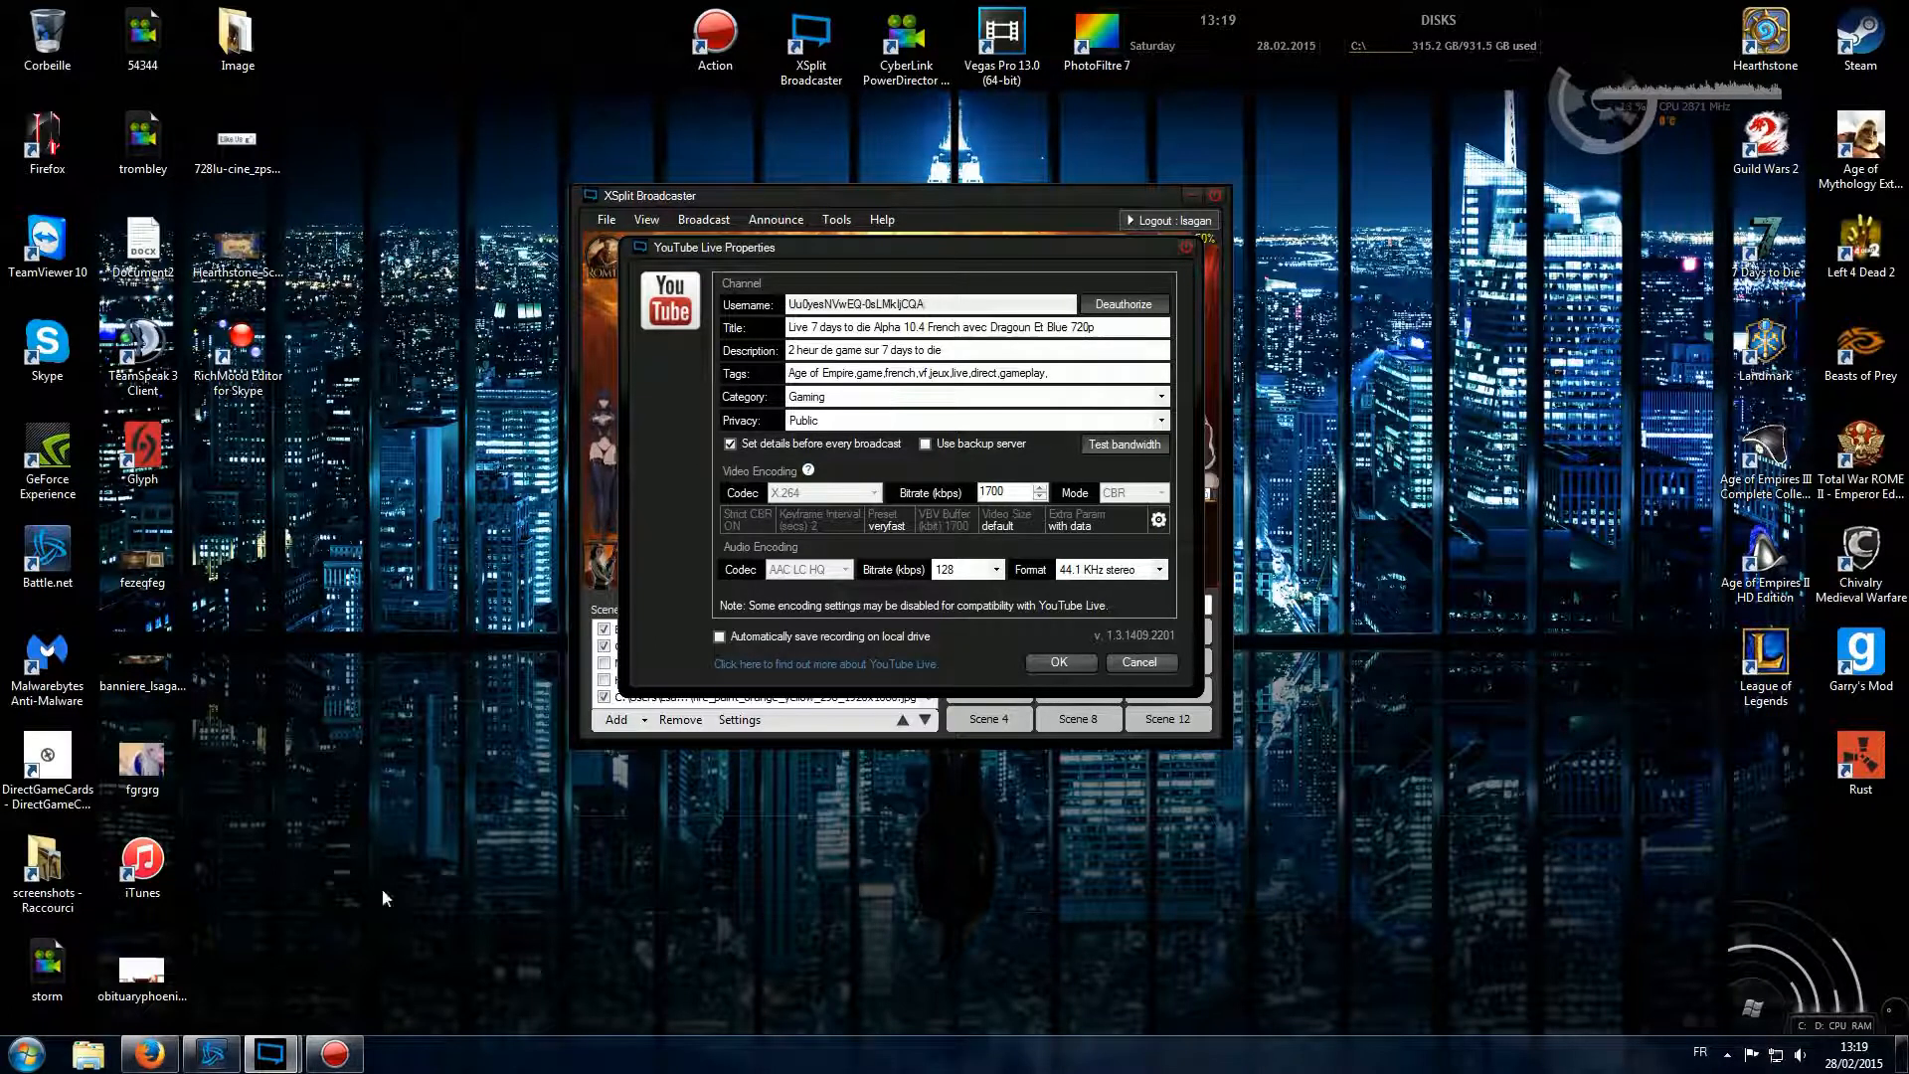
pyautogui.hotkey('ctrl', 'a')
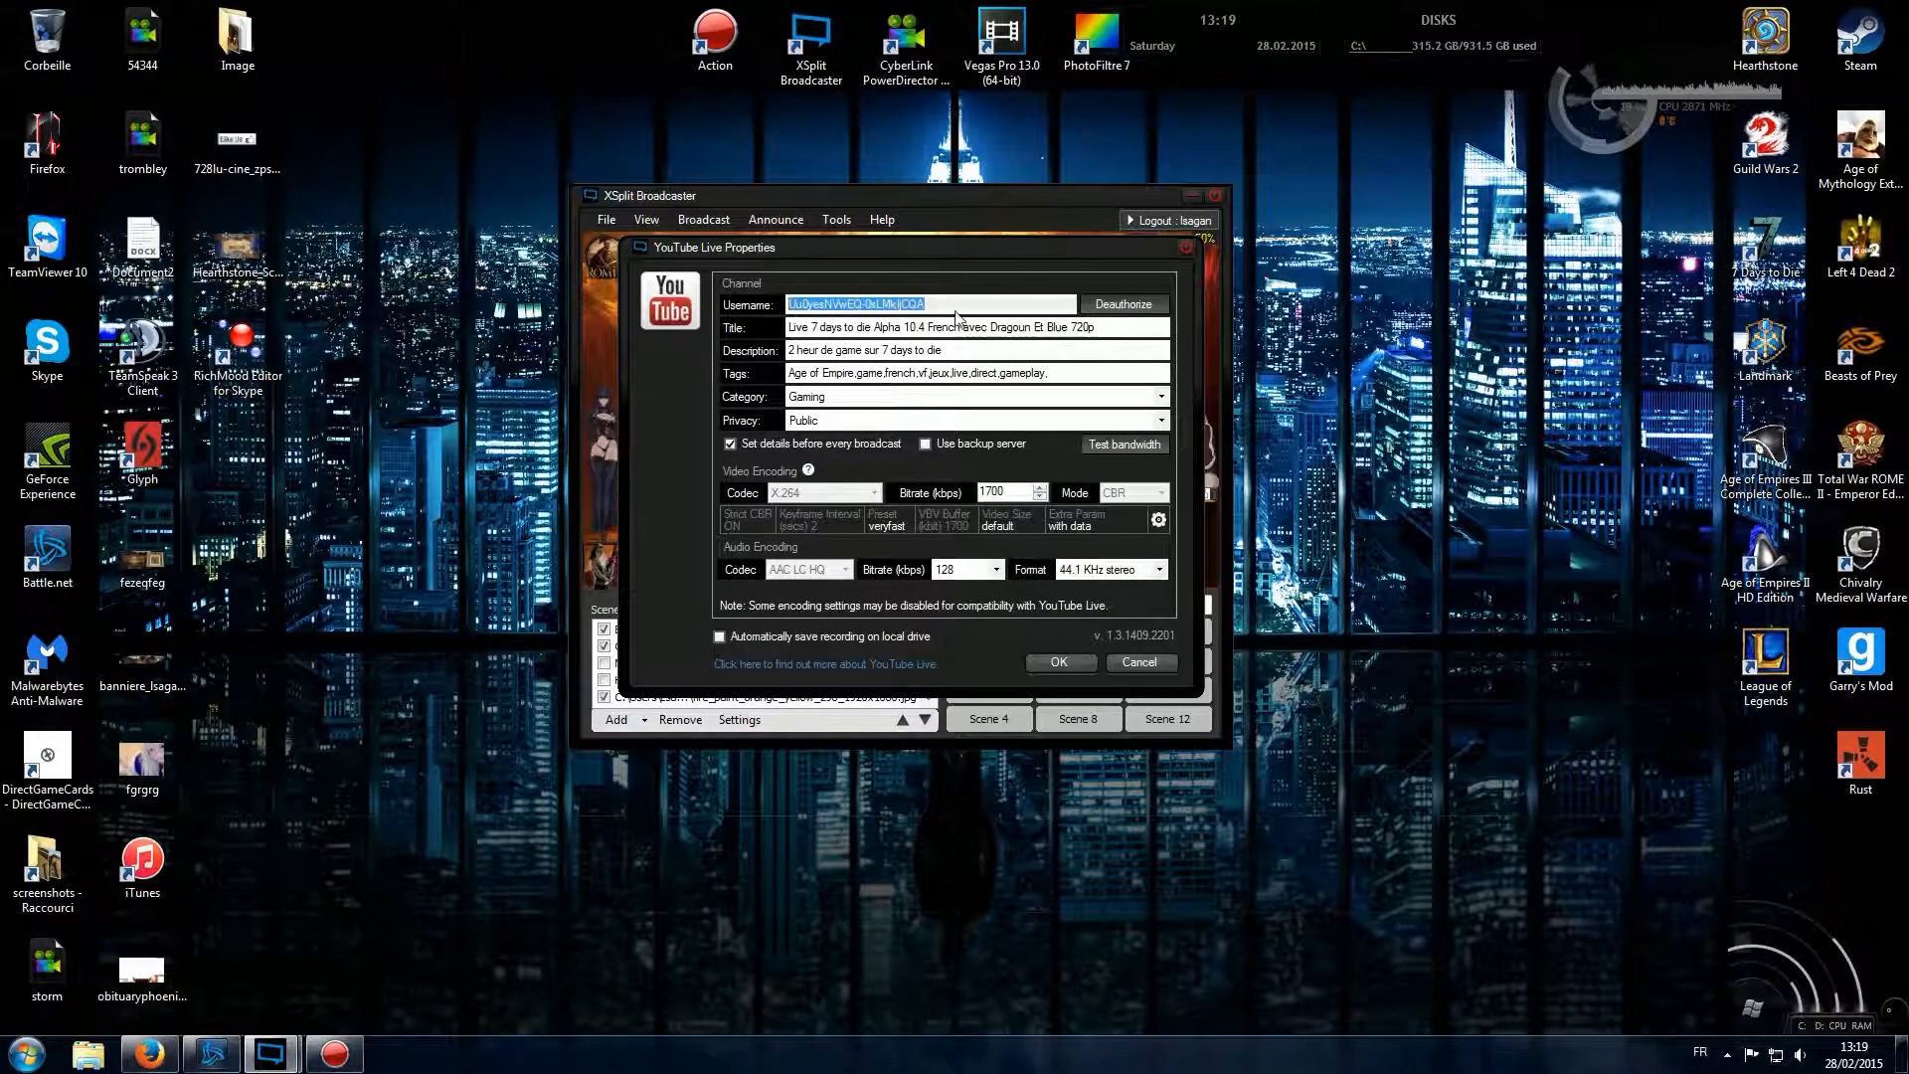
pyautogui.moveTo(941, 304); pyautogui.dragTo(786, 304)
pyautogui.moveTo(943, 304); pyautogui.dragTo(786, 304)
pyautogui.click(1058, 302)
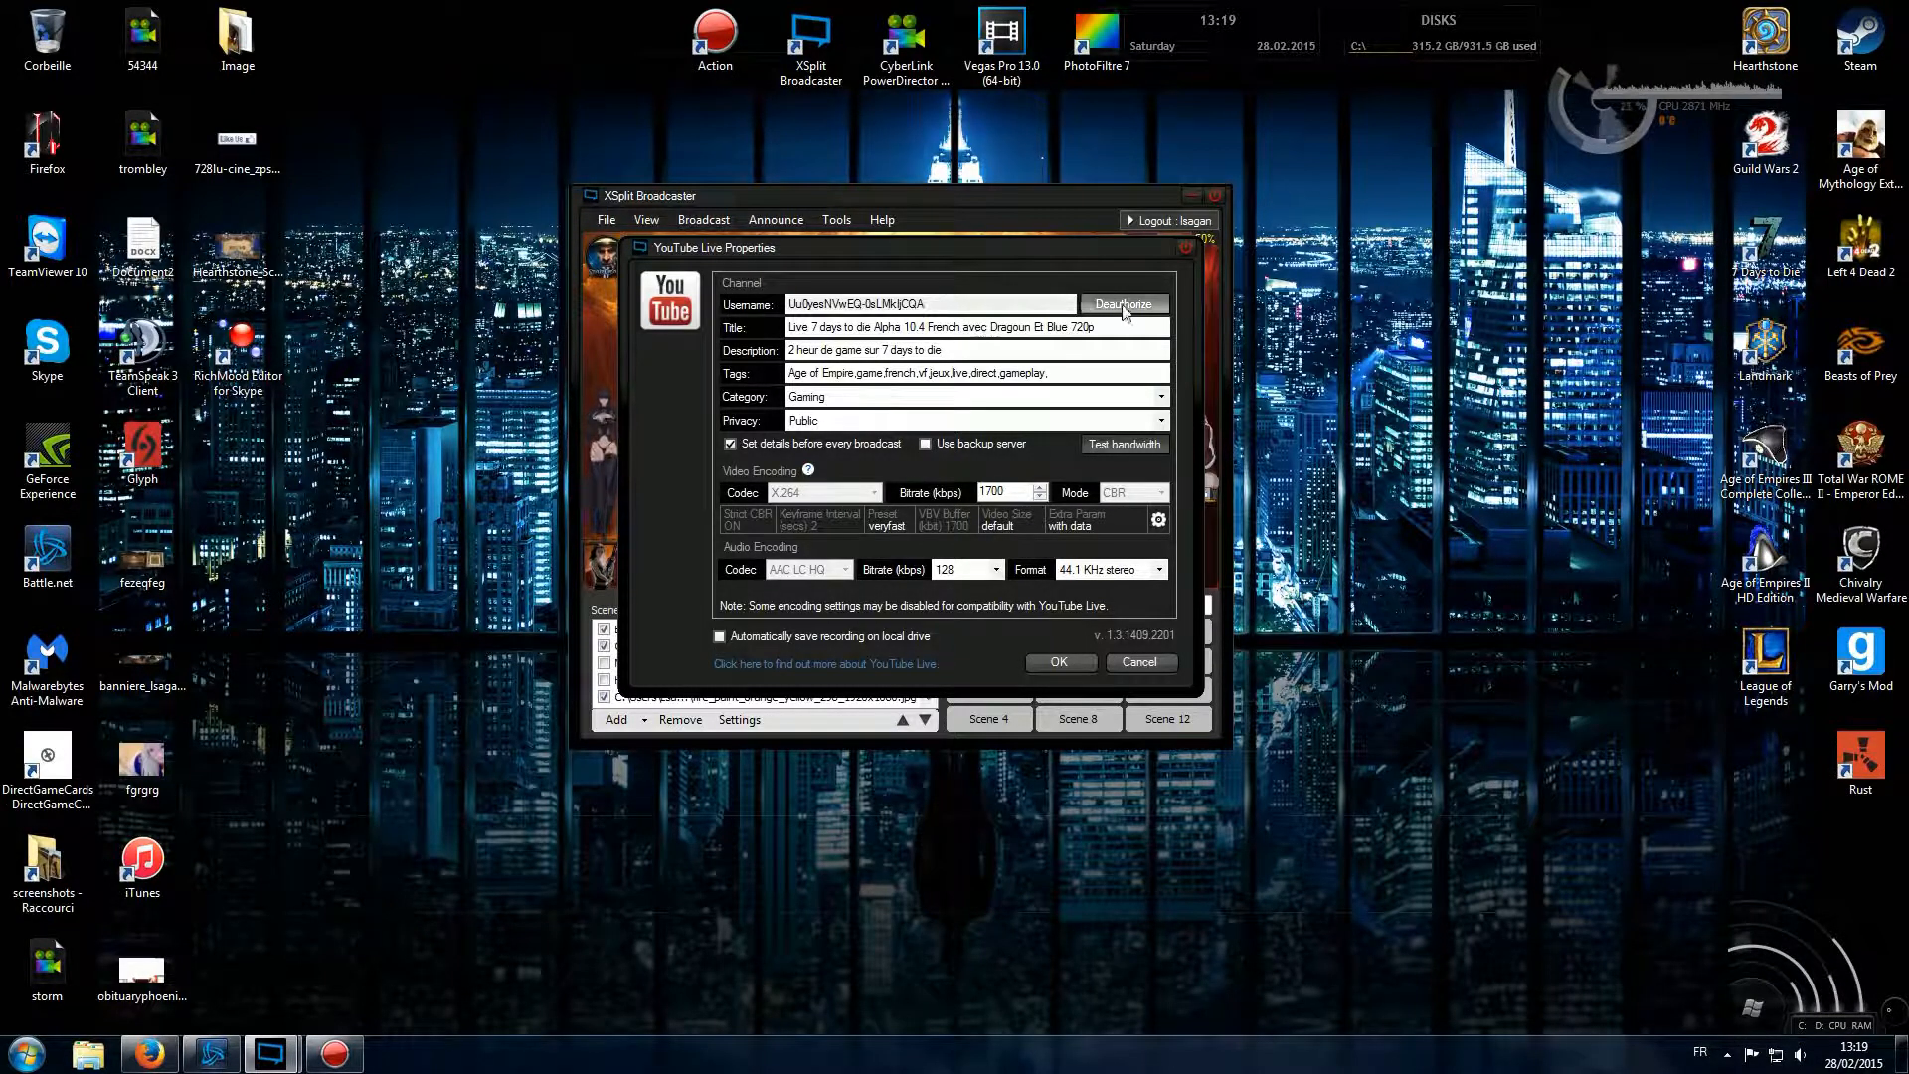
# - Review the YouTube Live broadcast's title, description, tags and category fields
pyautogui.moveTo(1107, 331); pyautogui.dragTo(791, 331)
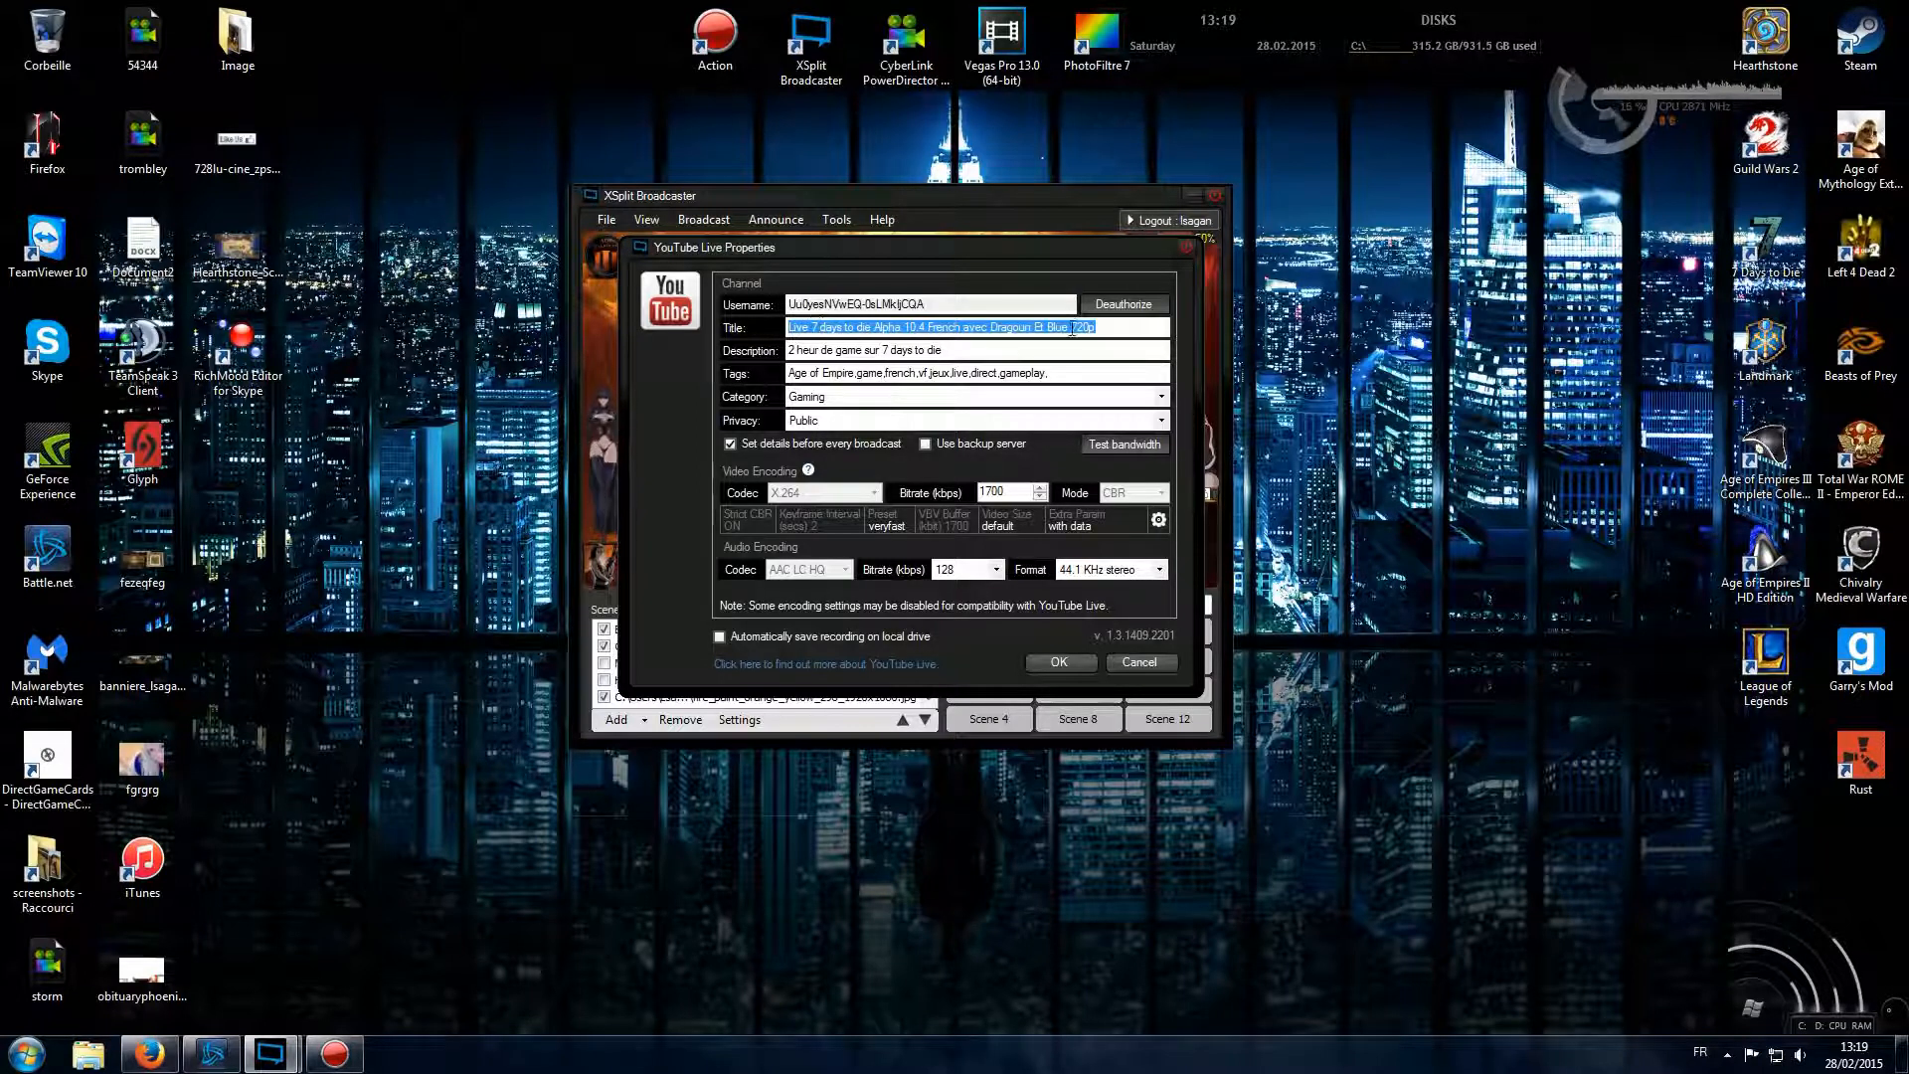
pyautogui.moveTo(1097, 329)
pyautogui.mouseDown()
pyautogui.moveTo(791, 328)
pyautogui.moveTo(1103, 328)
pyautogui.mouseUp()
pyautogui.click(791, 328)
pyautogui.click(1104, 328)
pyautogui.moveTo(942, 350); pyautogui.dragTo(789, 350)
pyautogui.click(789, 350)
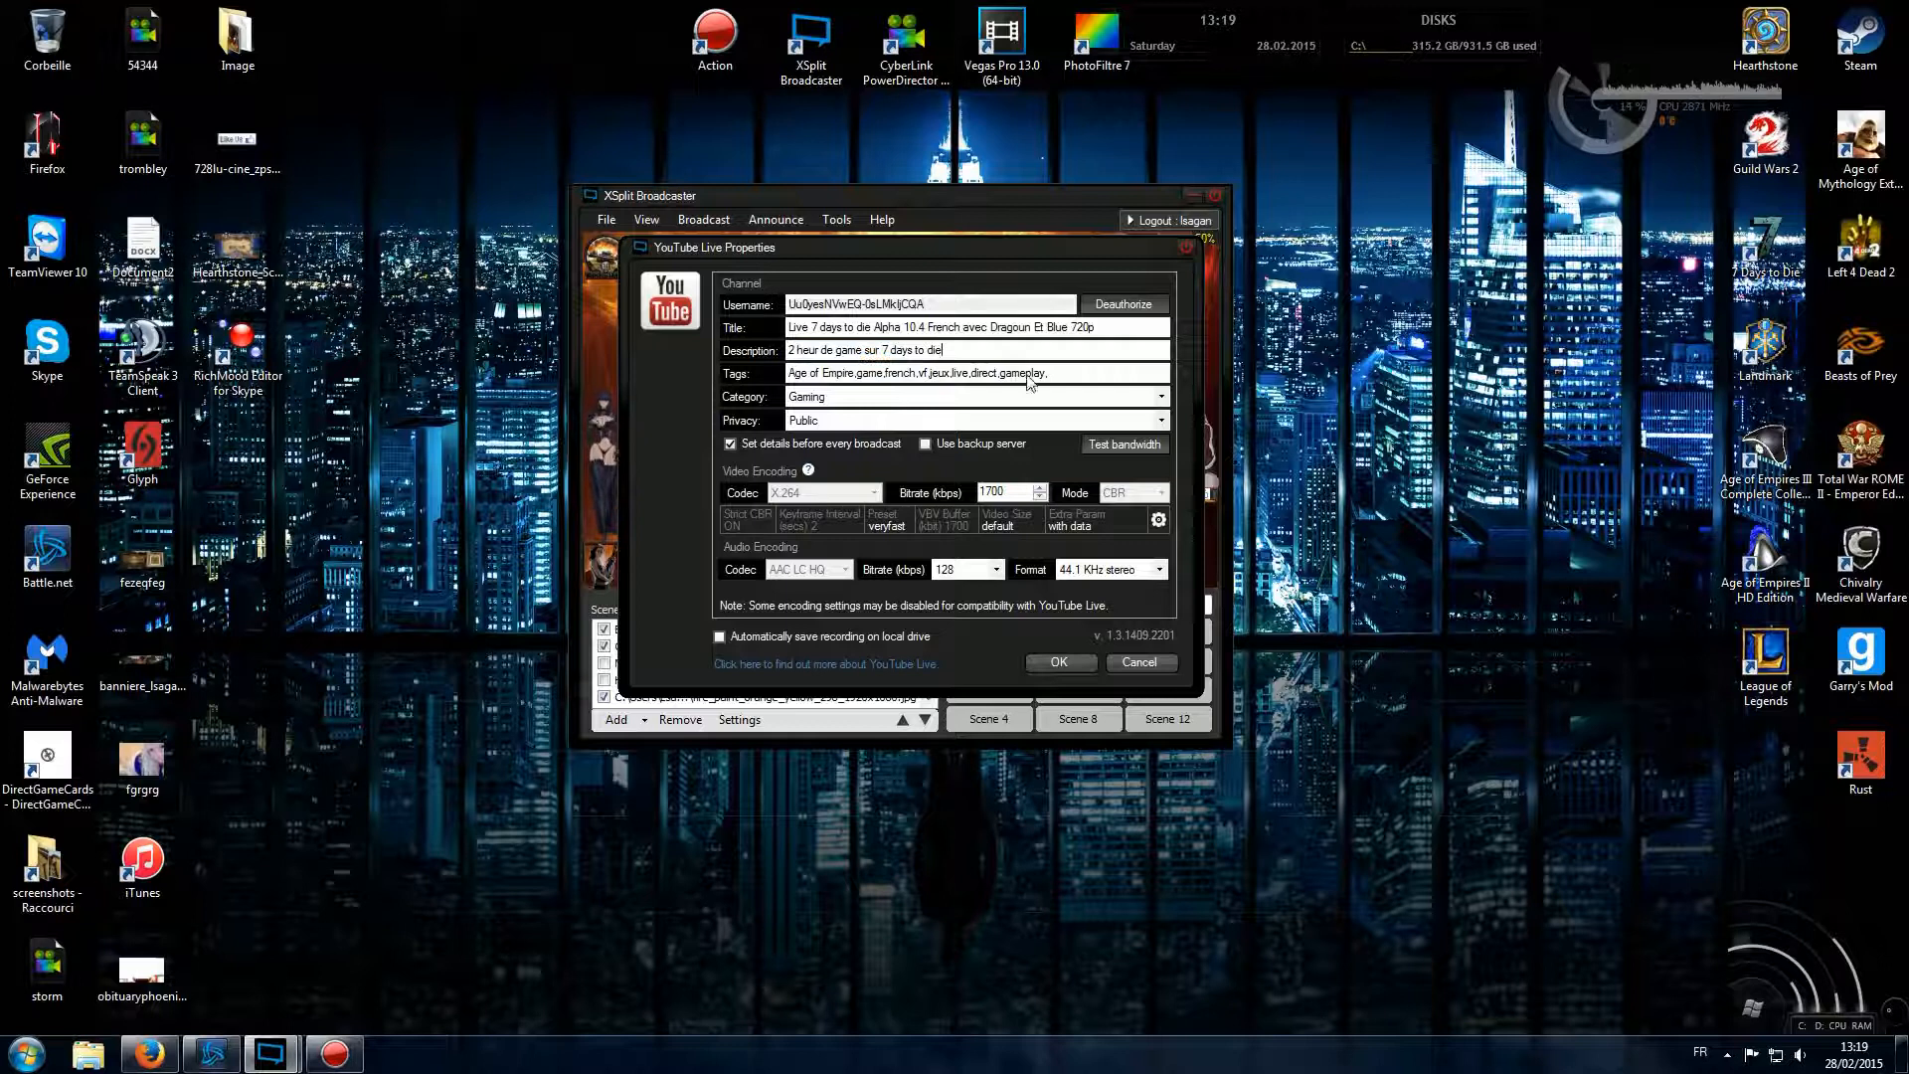
pyautogui.moveTo(1049, 375); pyautogui.dragTo(799, 376)
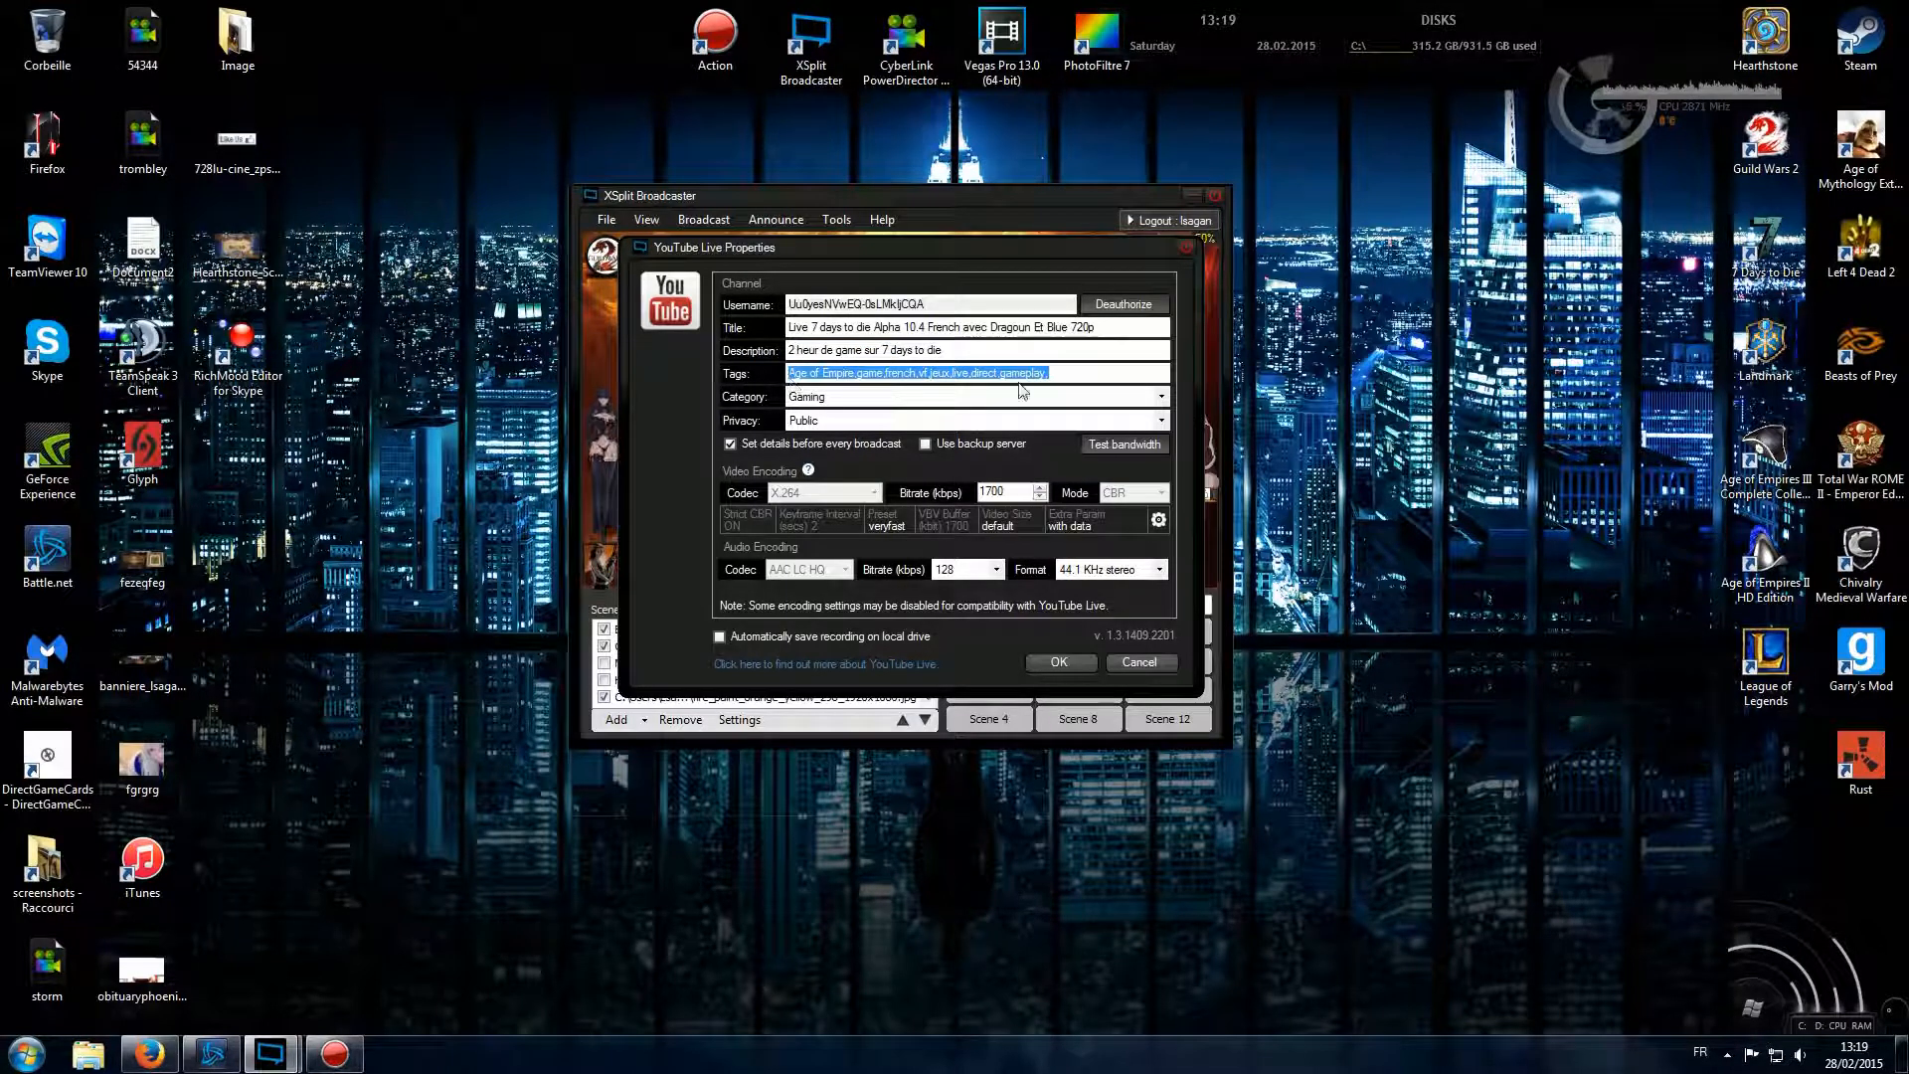
pyautogui.click(923, 397)
pyautogui.click(870, 402)
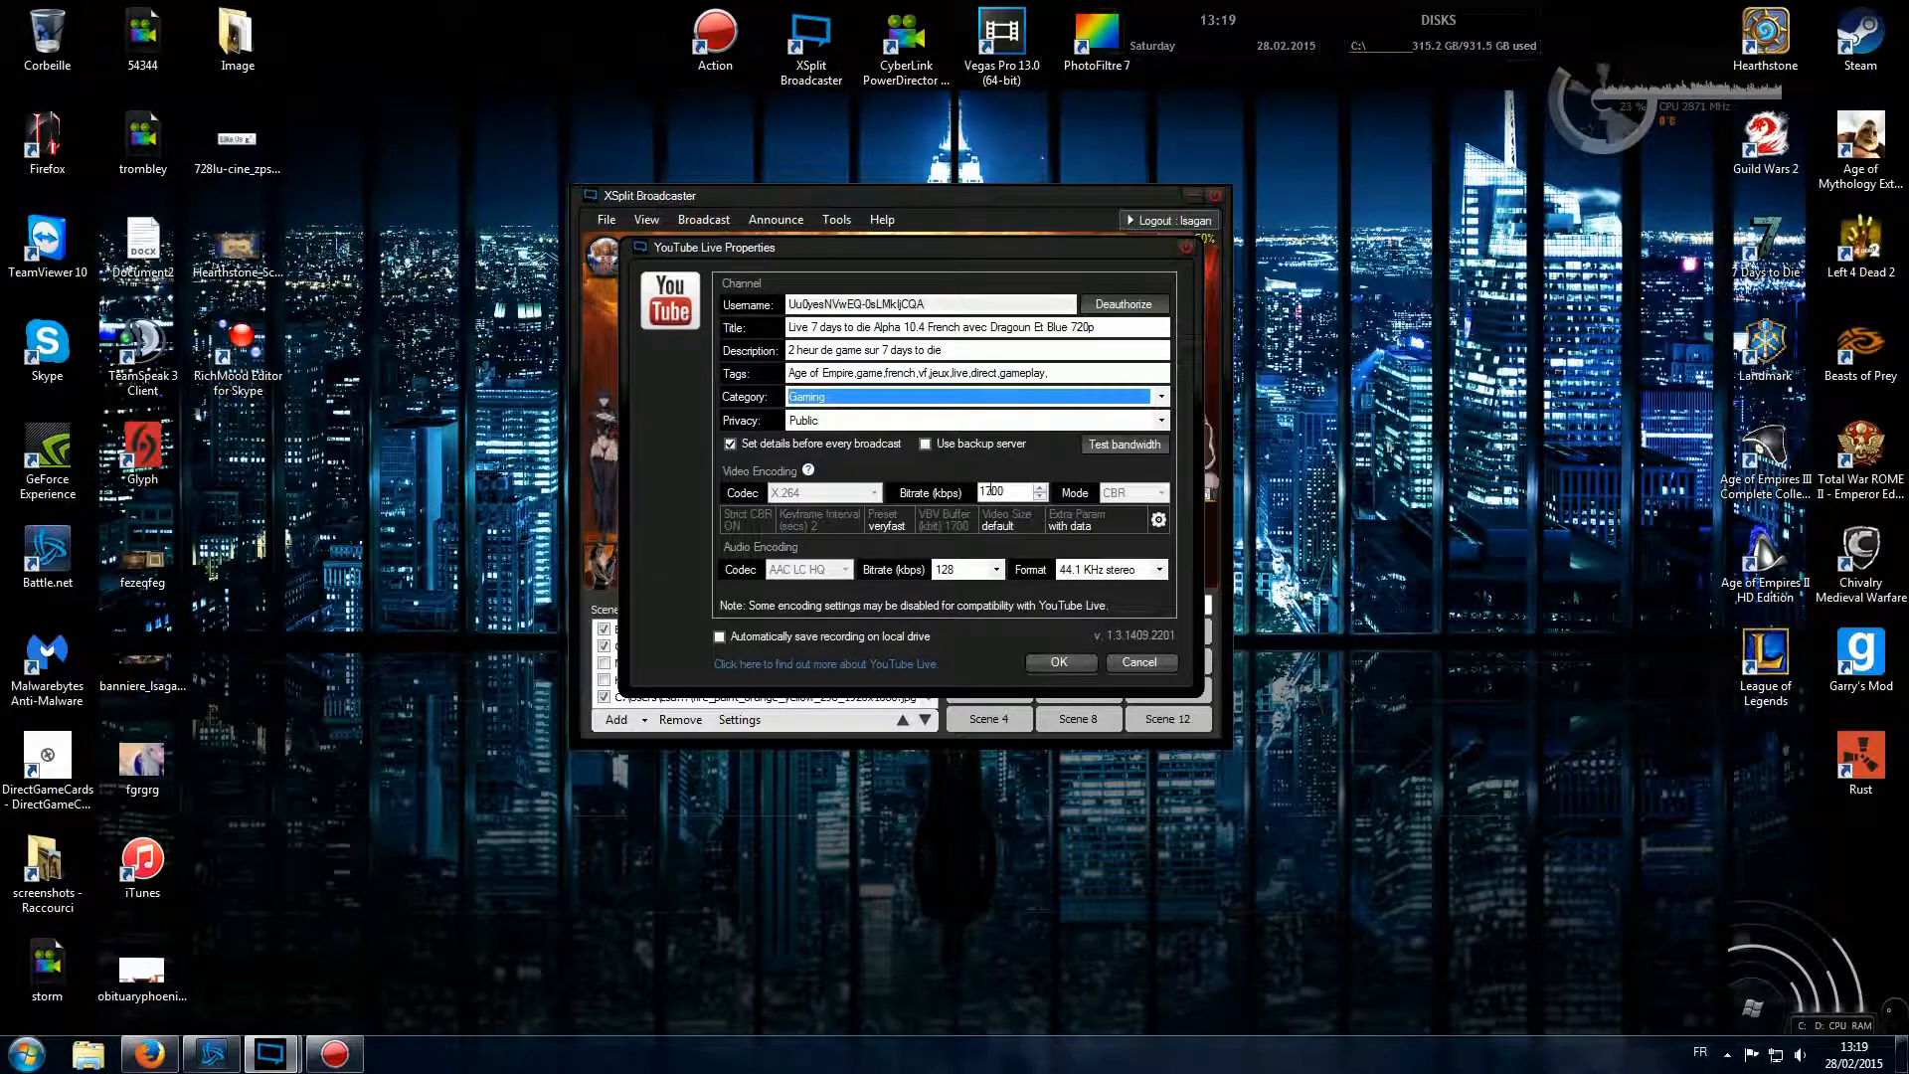
# - Check the YouTube Live video bitrate and choose the veryfast encoder preset in the video encoding setup
pyautogui.doubleClick(989, 491)
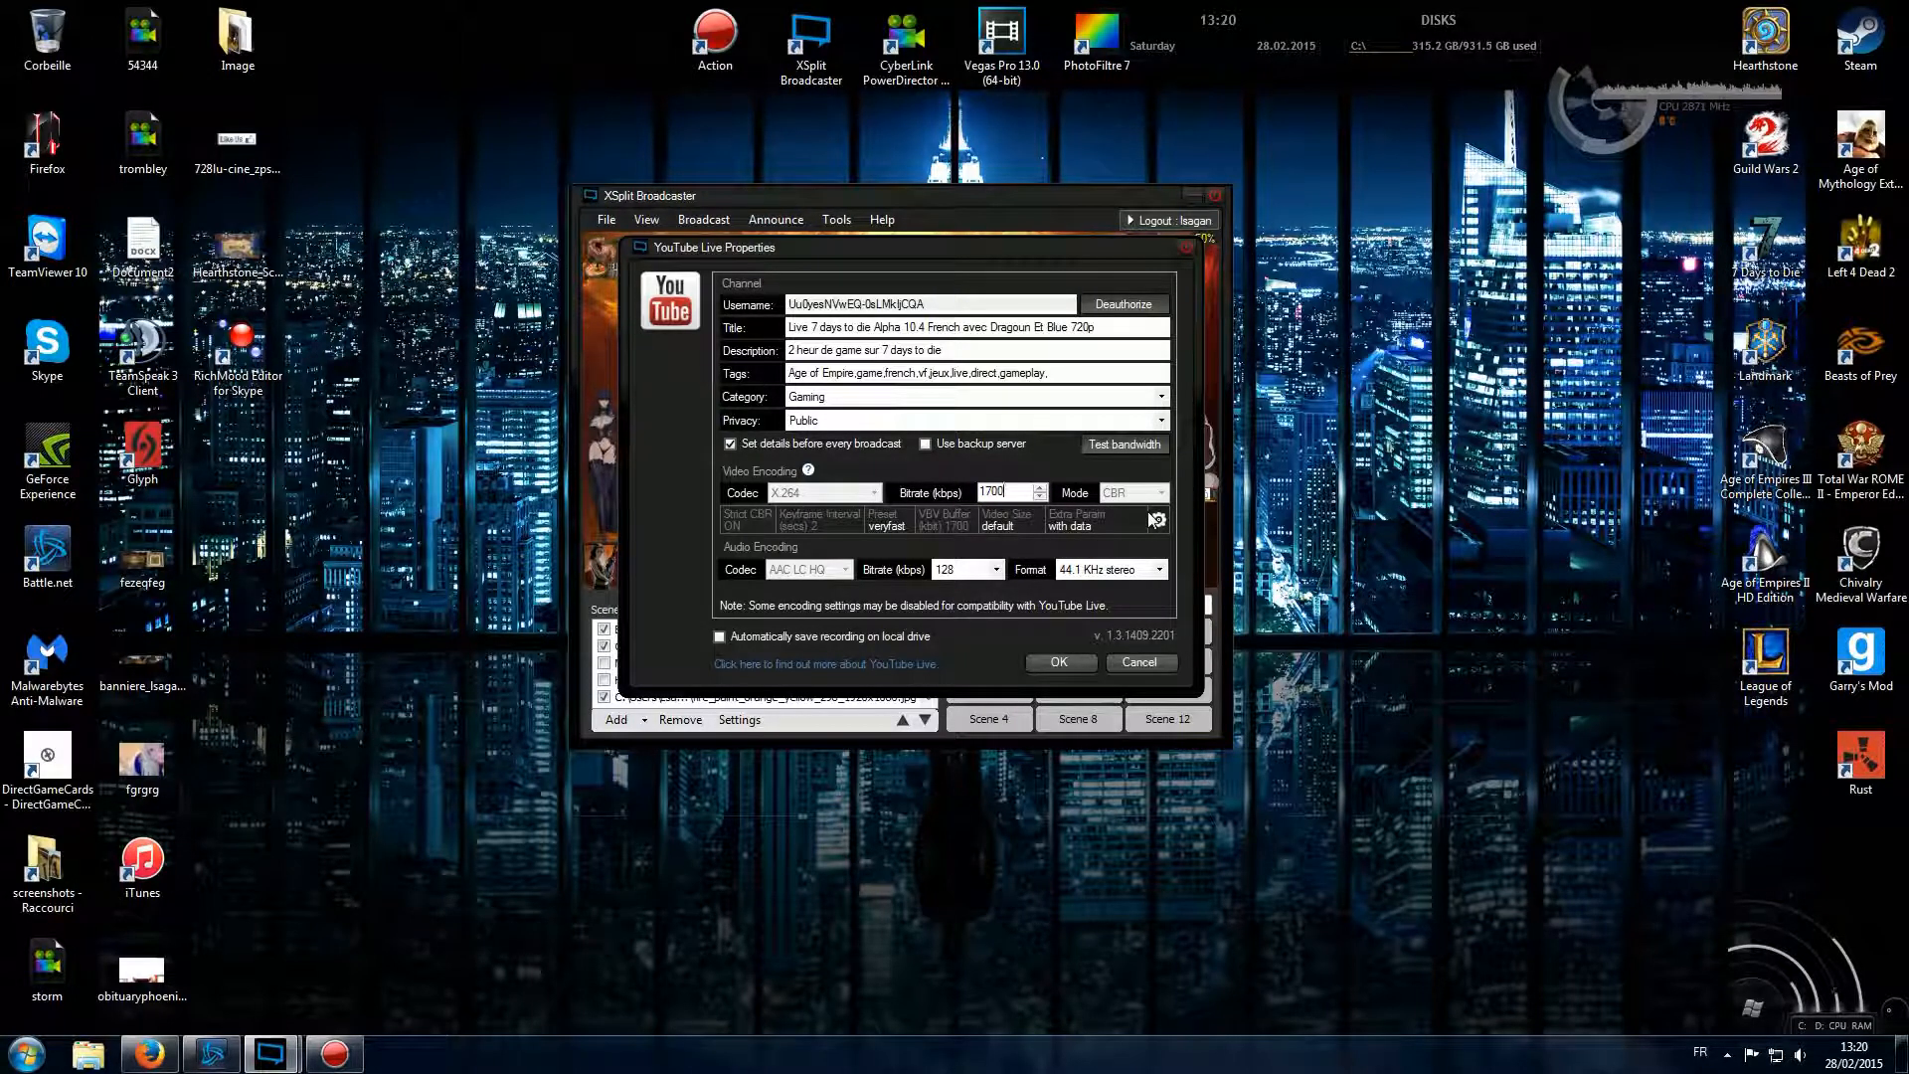
pyautogui.click(1152, 517)
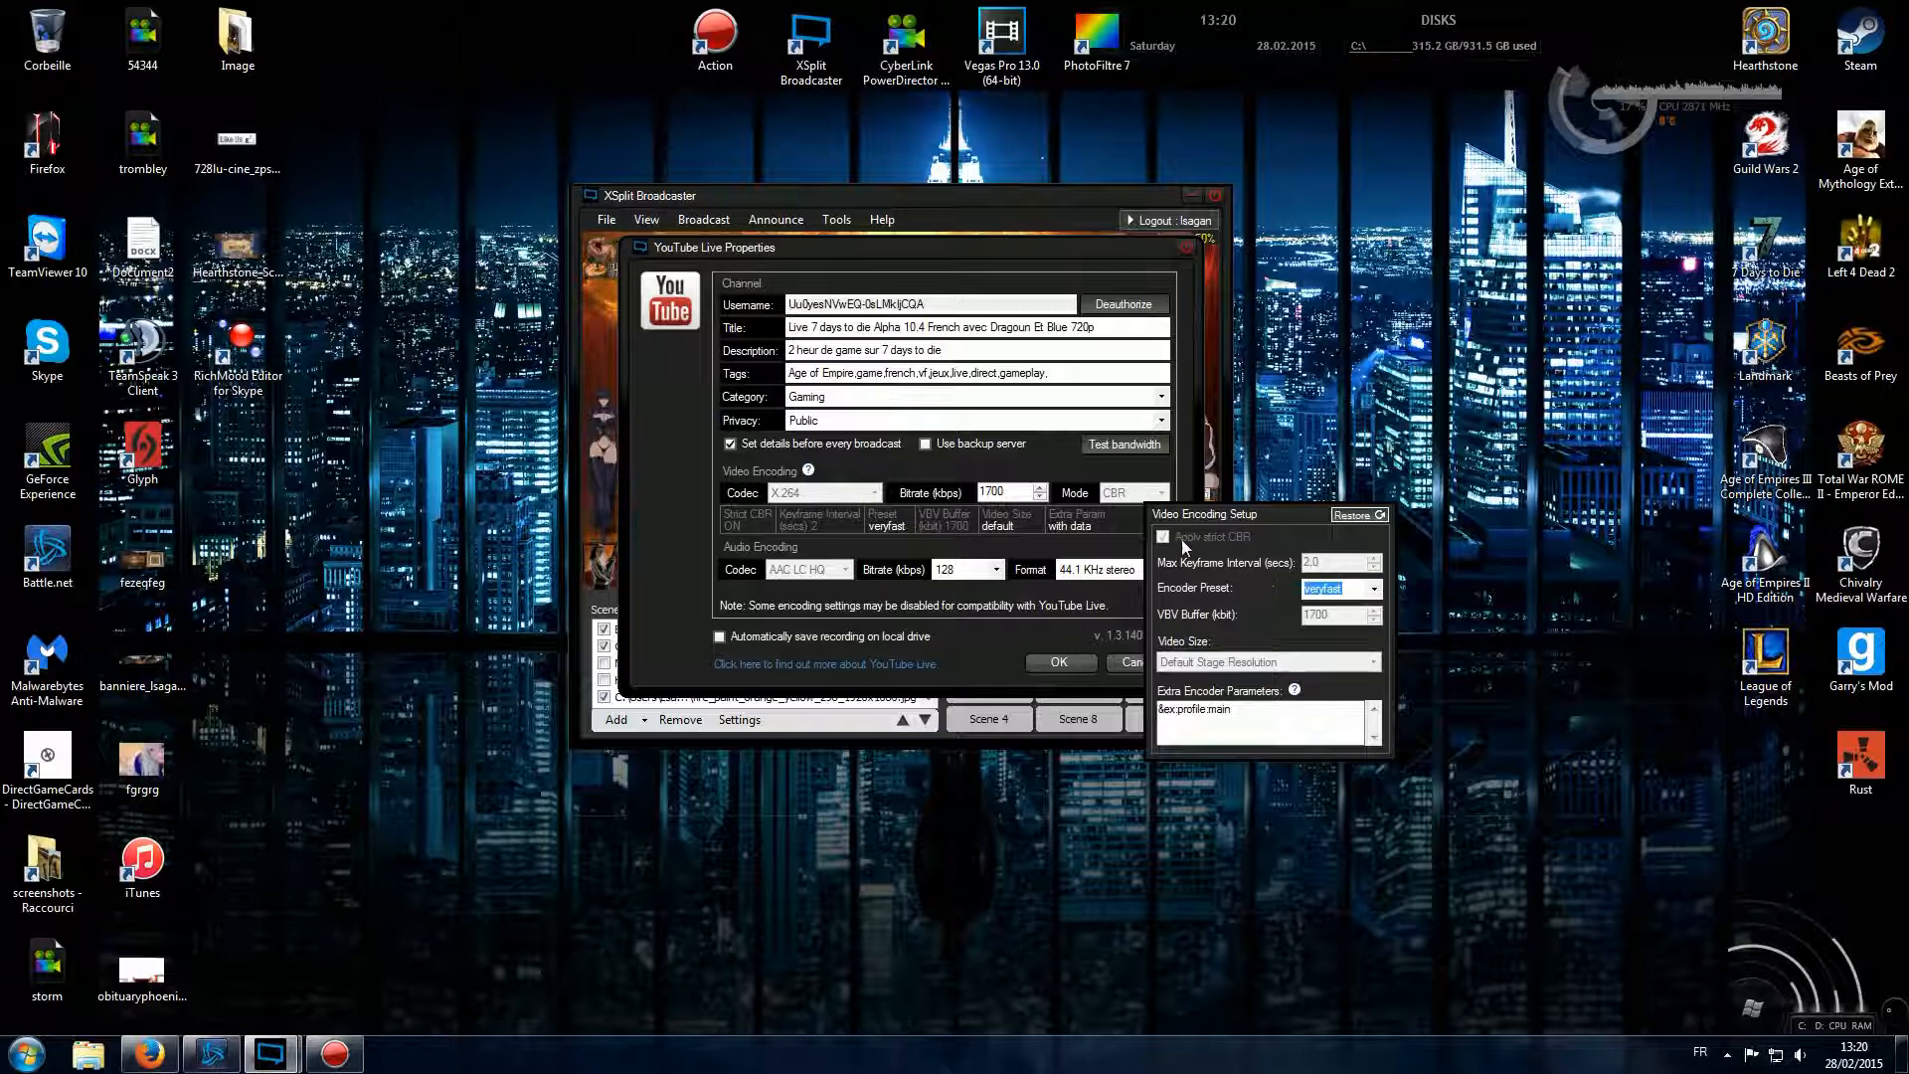
pyautogui.click(1373, 591)
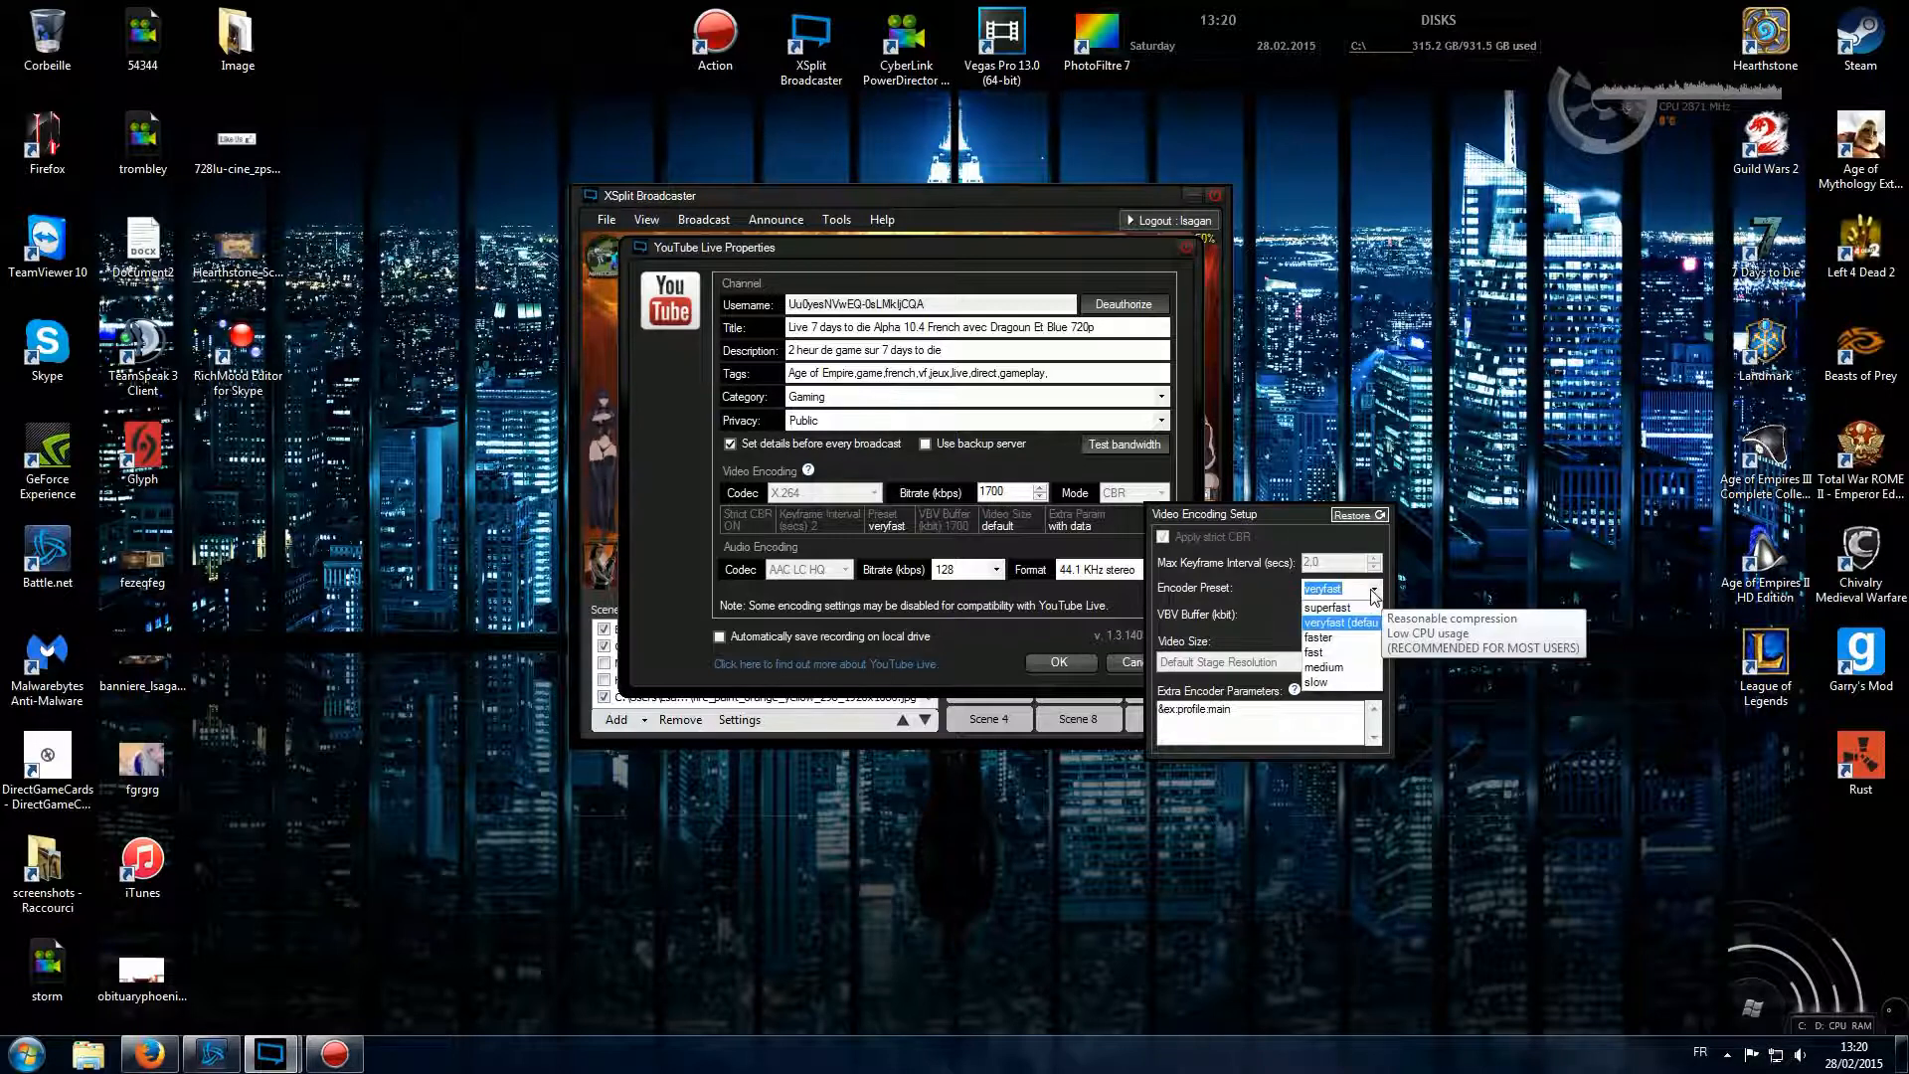
pyautogui.click(1333, 621)
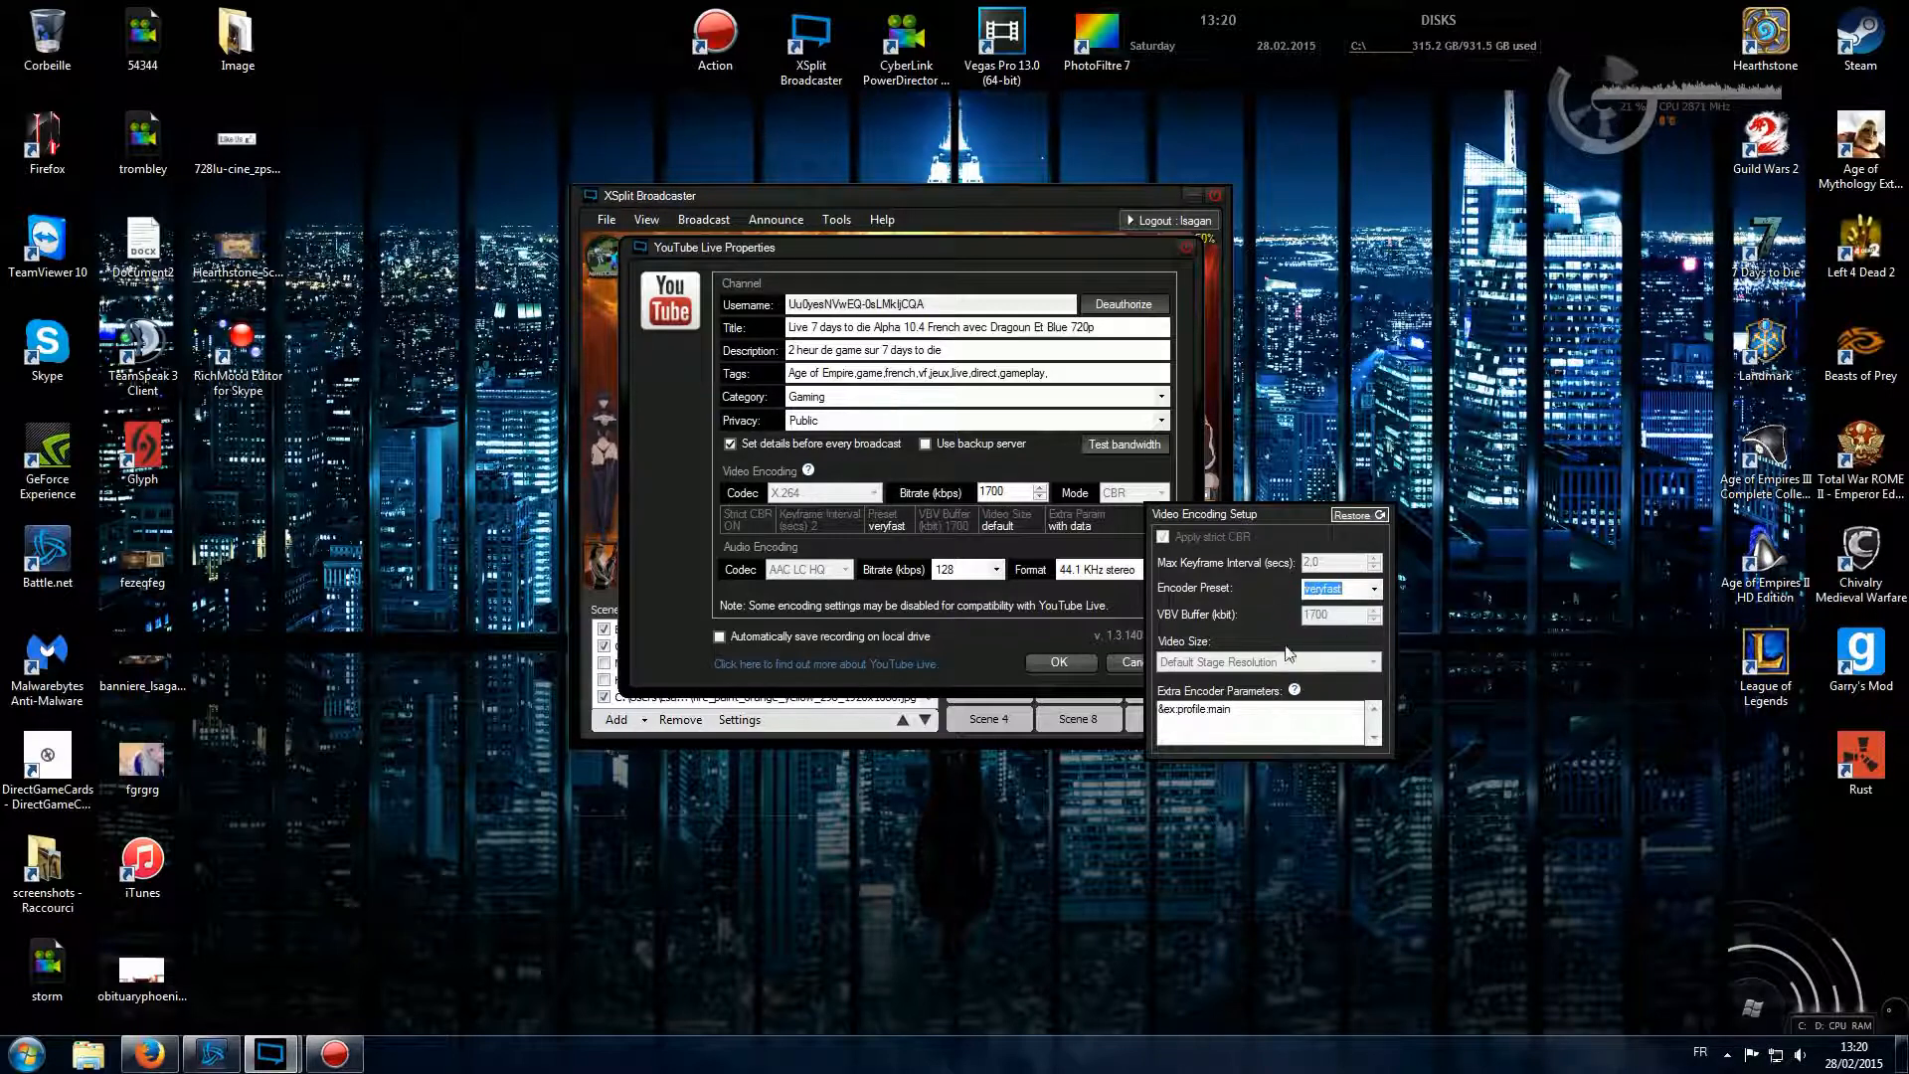
# - Close the video encoding setup and save the YouTube Live channel properties
pyautogui.click(1072, 529)
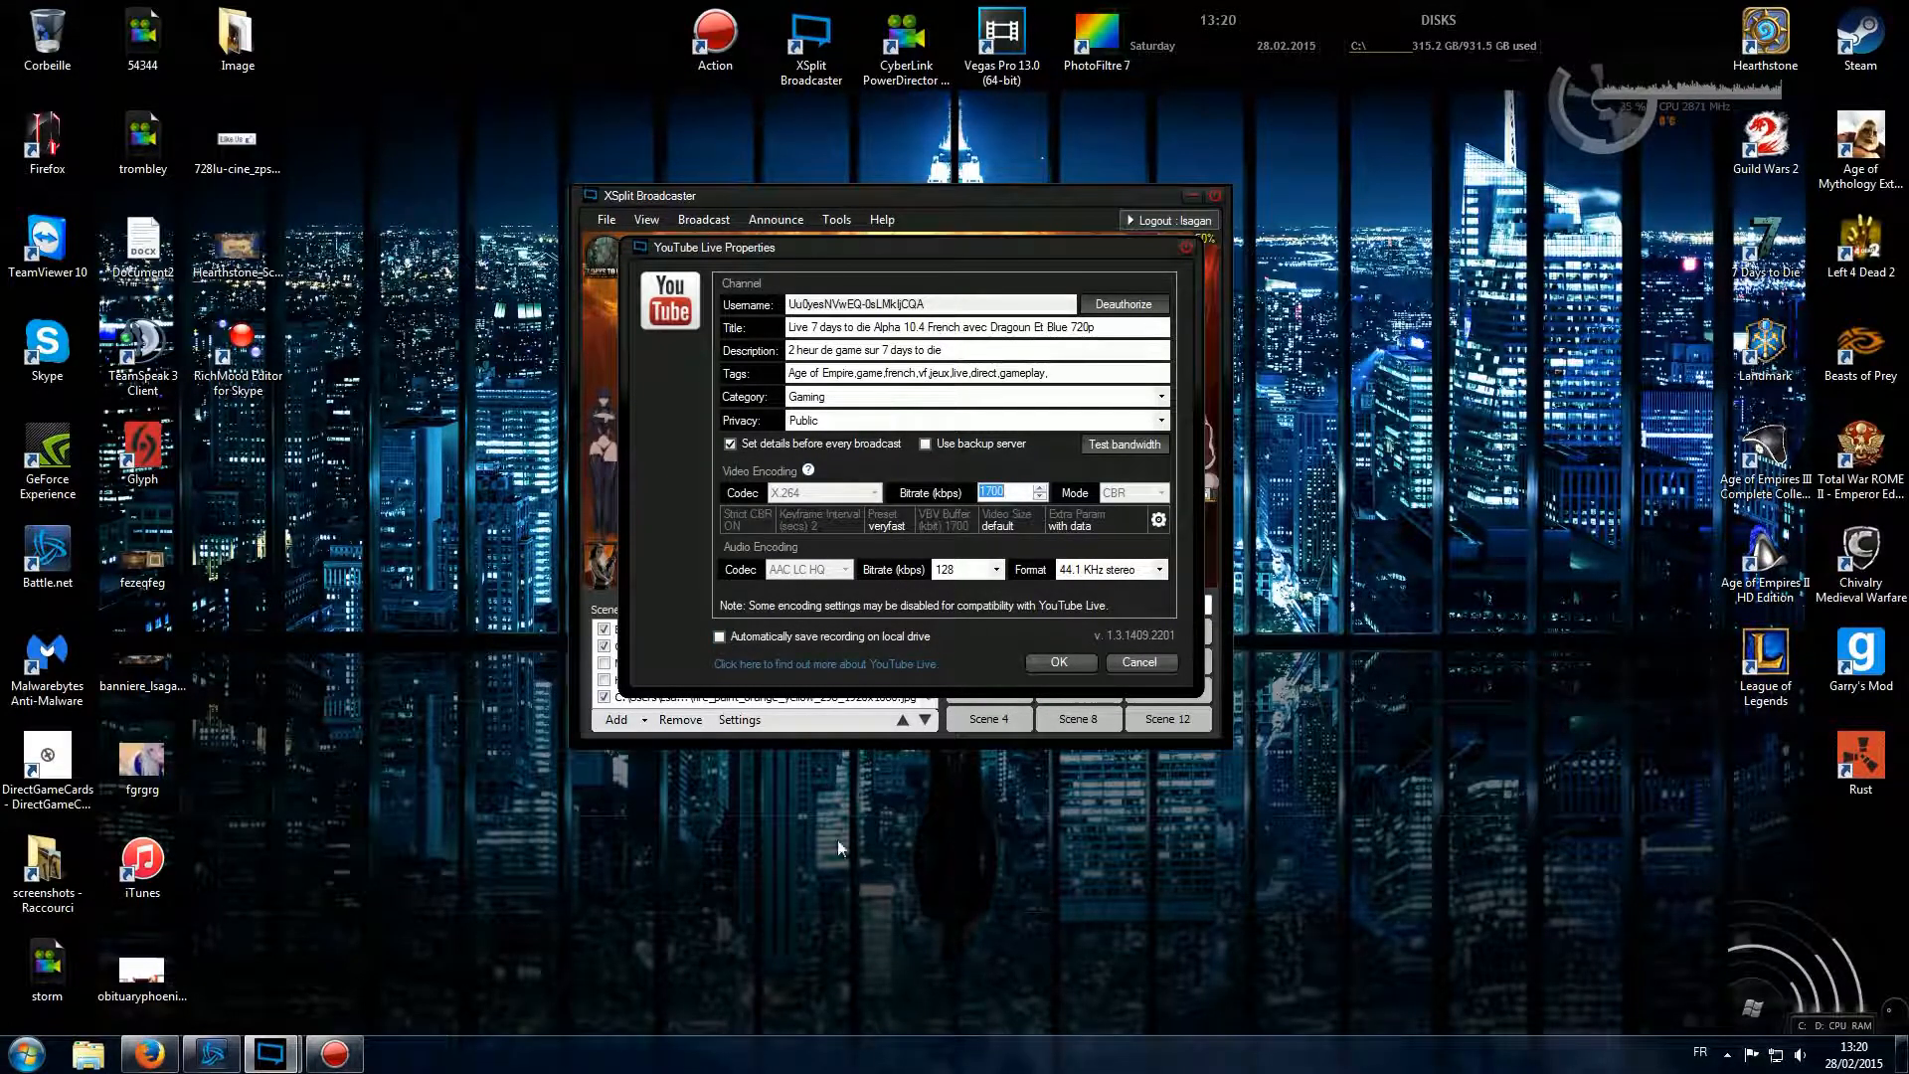
pyautogui.click(1060, 661)
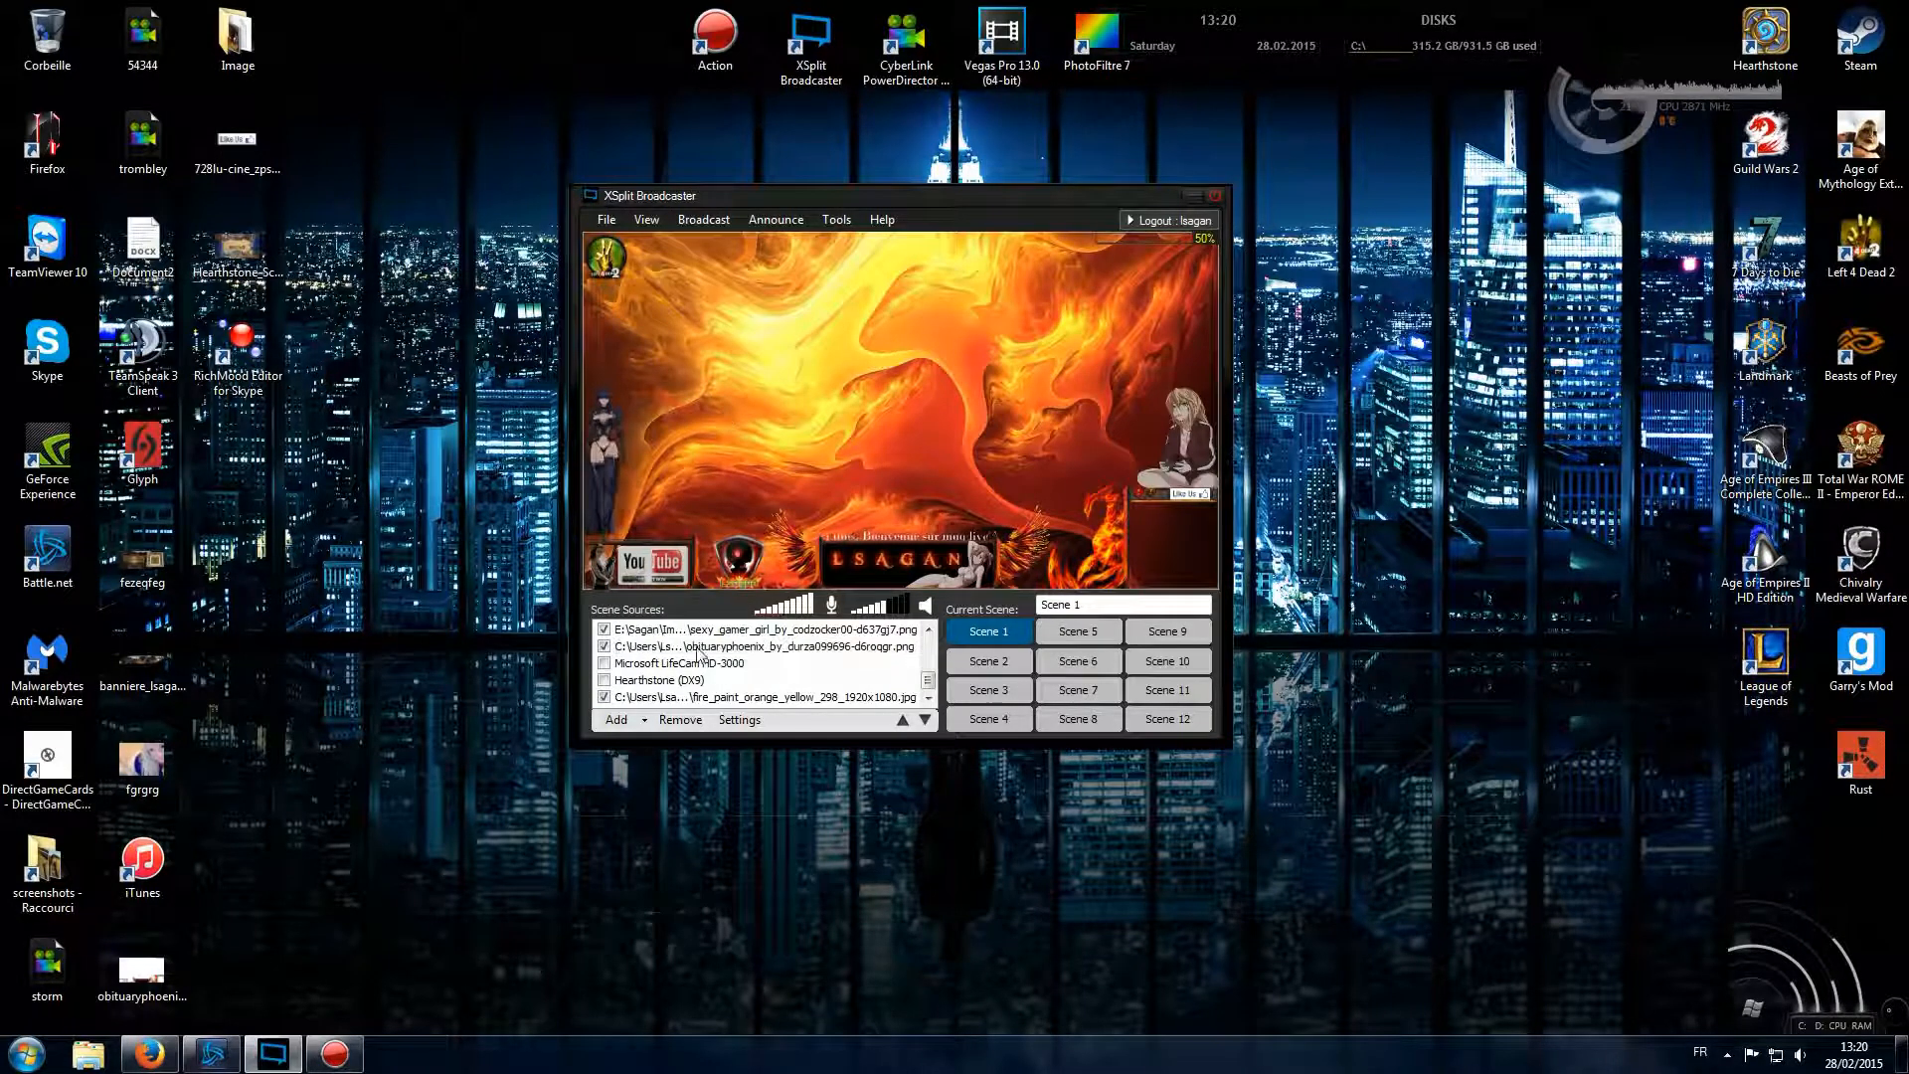
# - Examine the available source types and the plugins offered in the Source Plugin Store, including Starboard and Title, and close the store
pyautogui.click(617, 720)
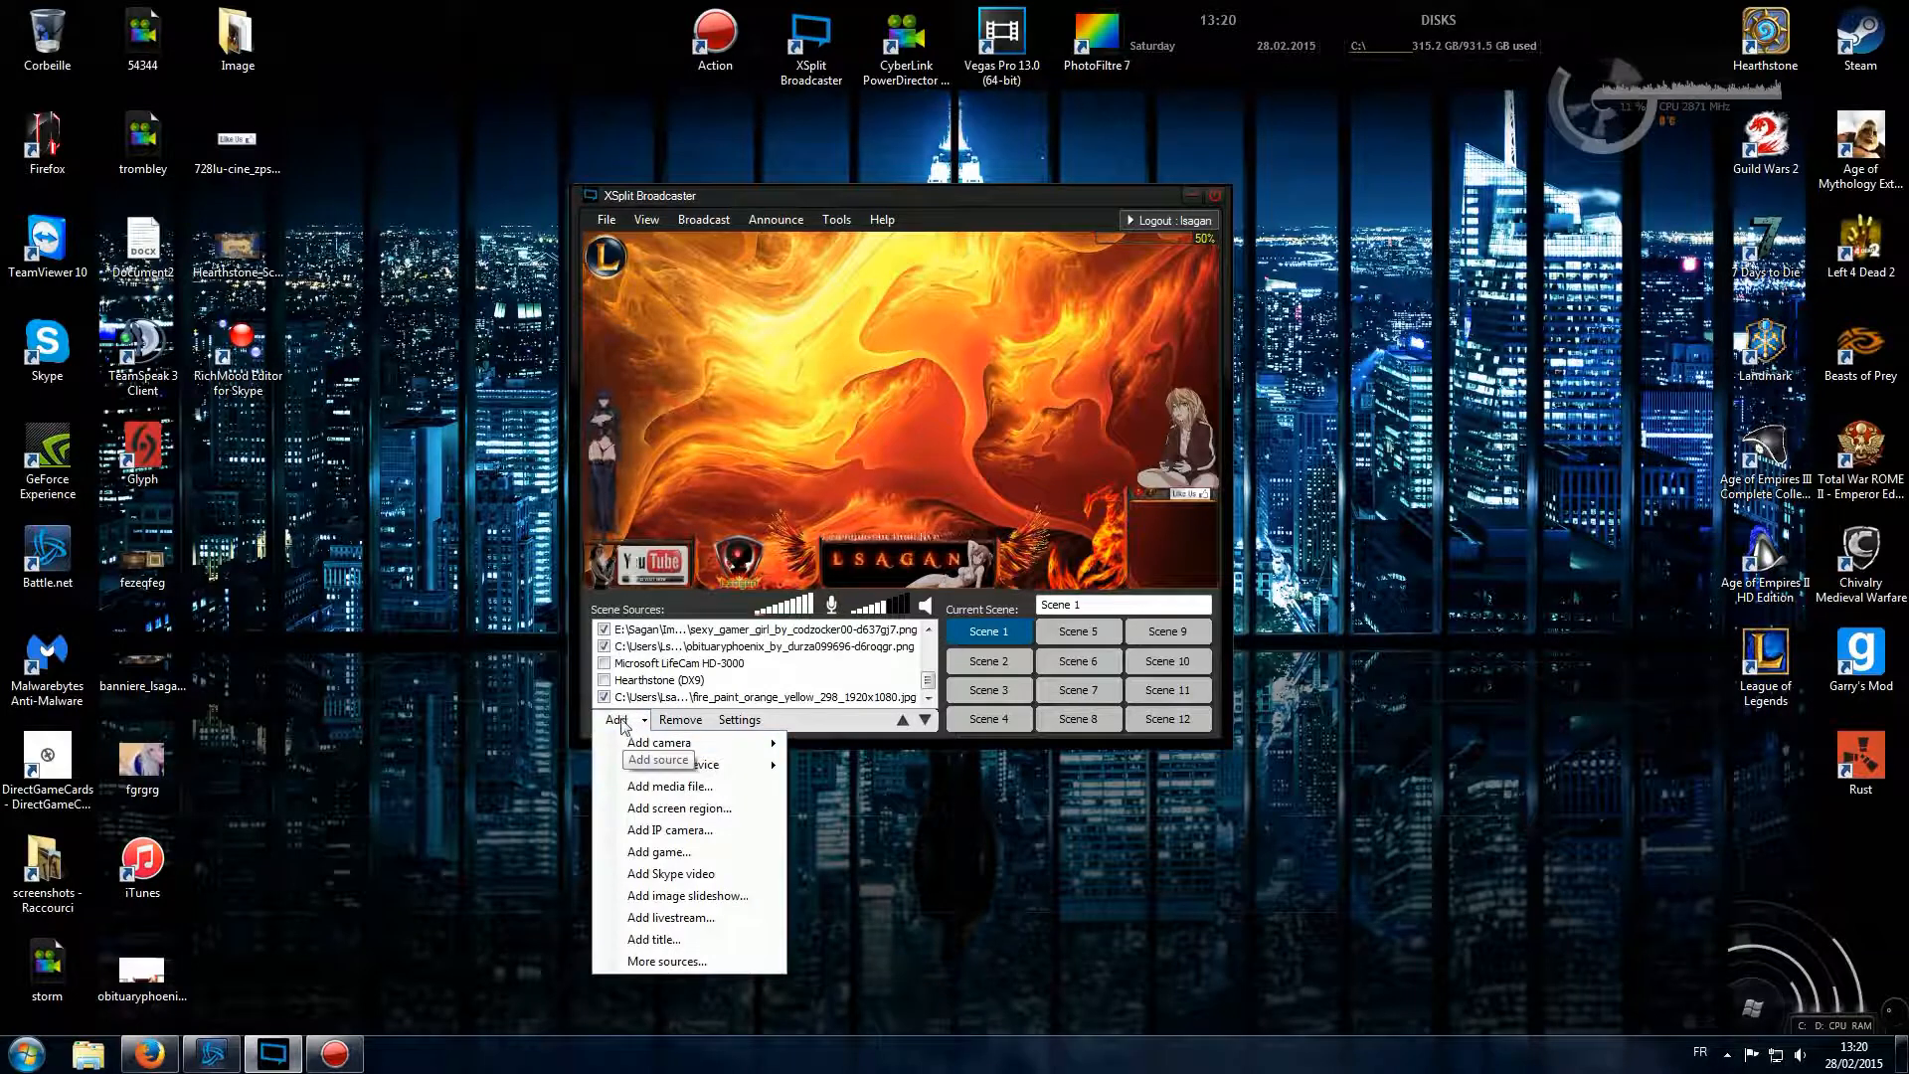
pyautogui.click(721, 809)
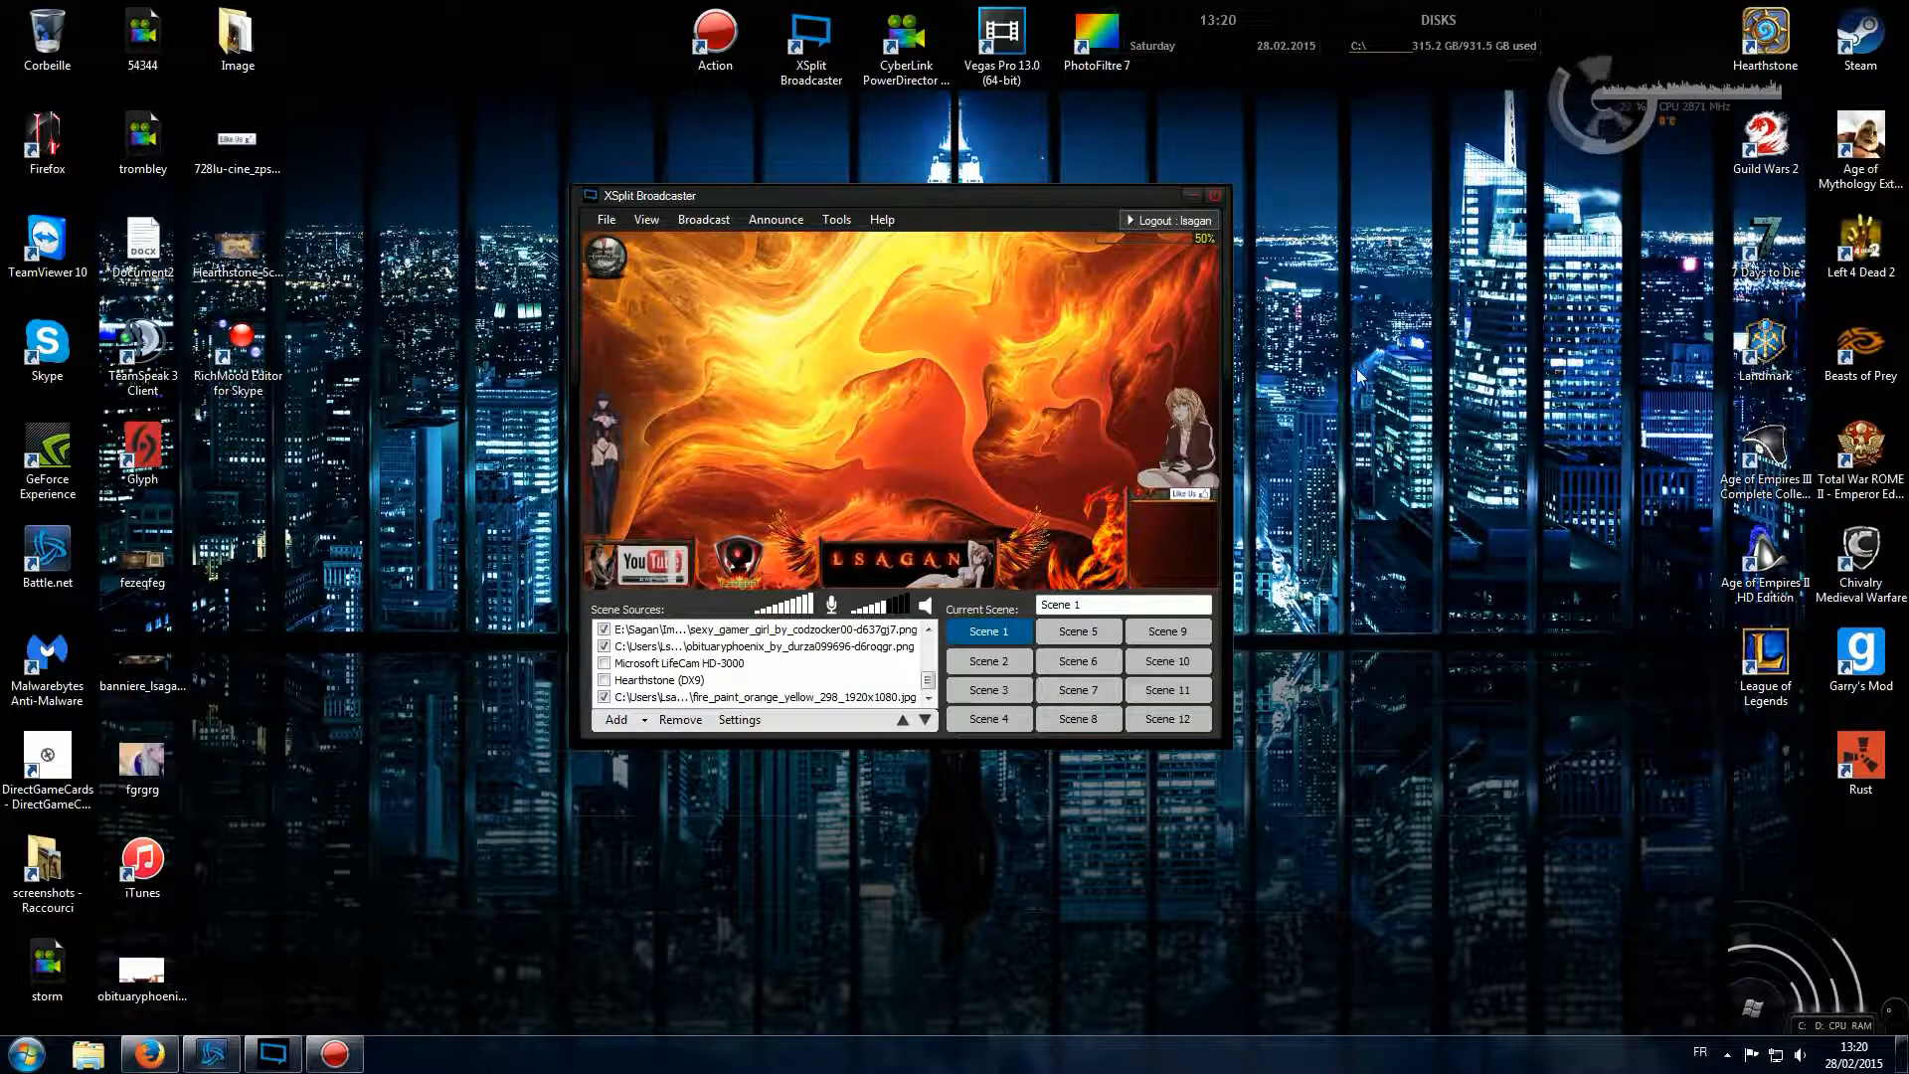
pyautogui.click(646, 722)
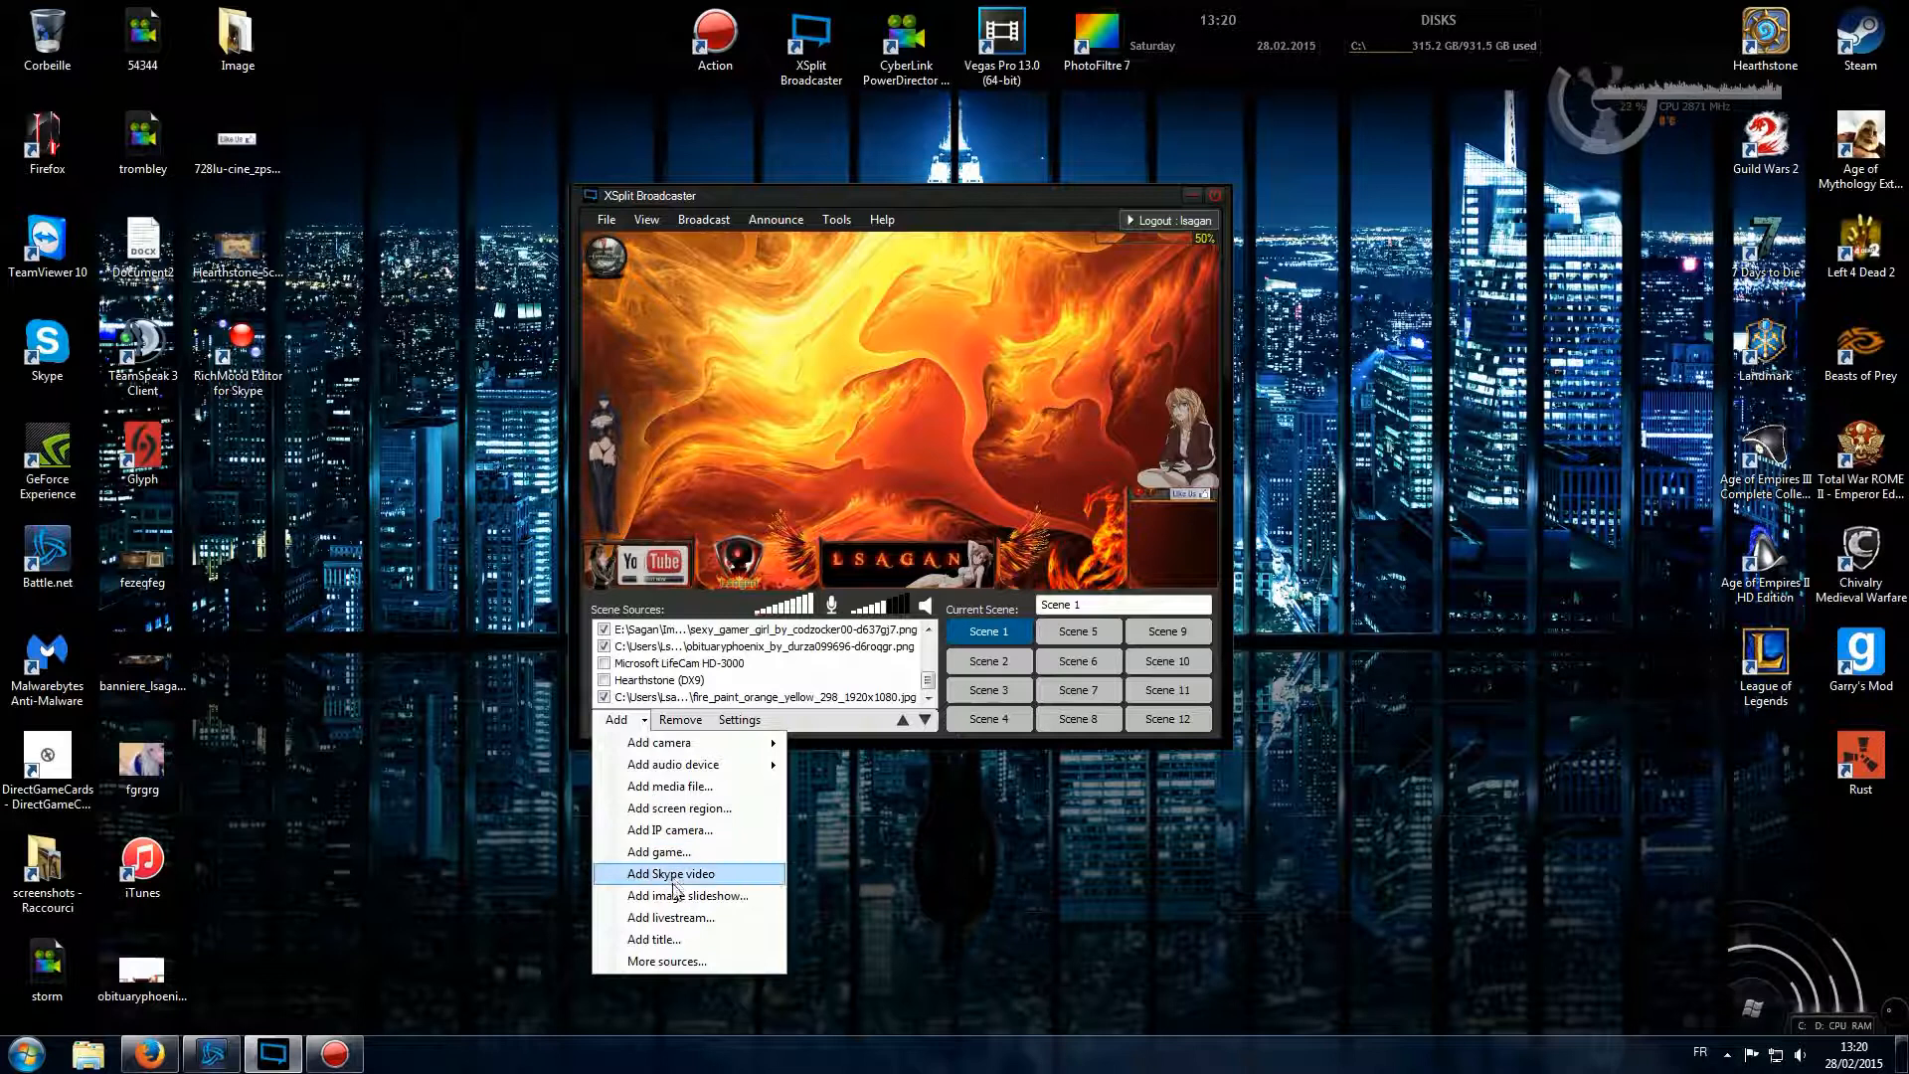
pyautogui.click(657, 962)
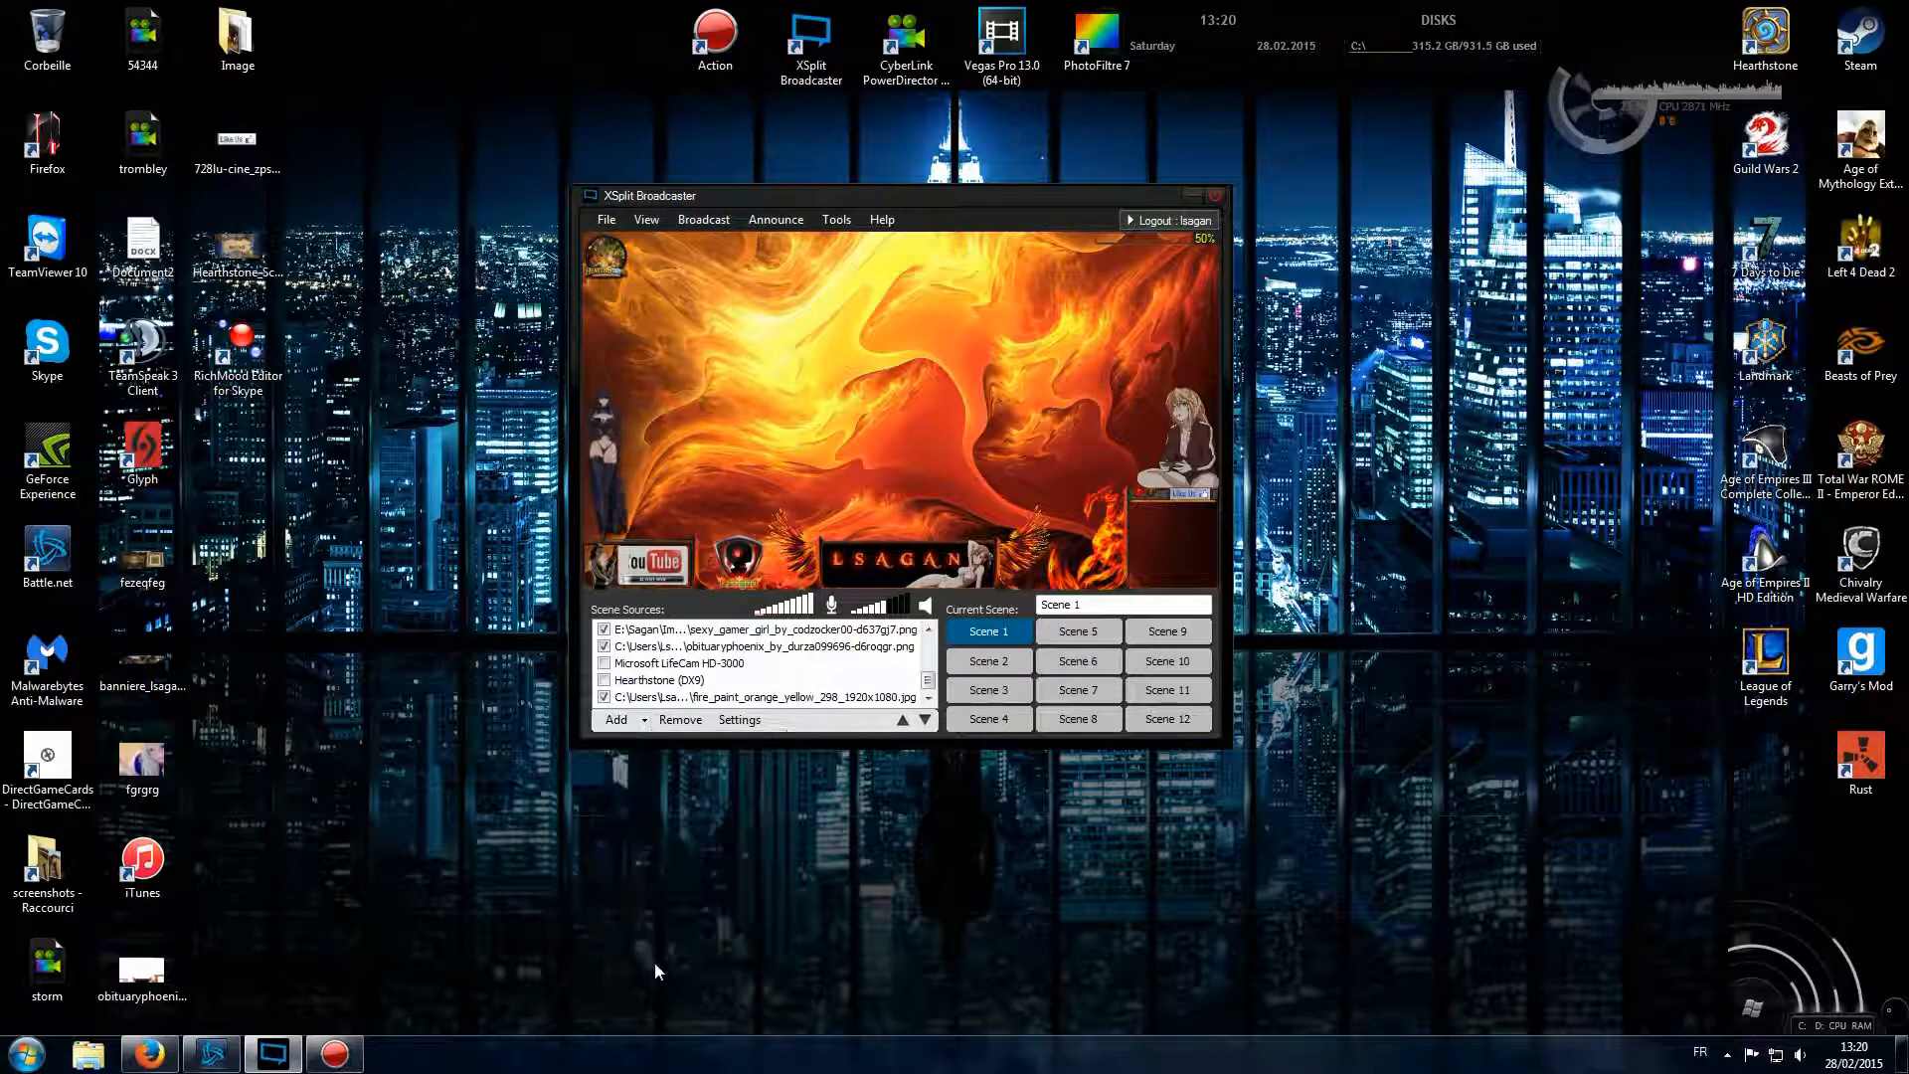
pyautogui.moveTo(878, 300); pyautogui.dragTo(862, 344)
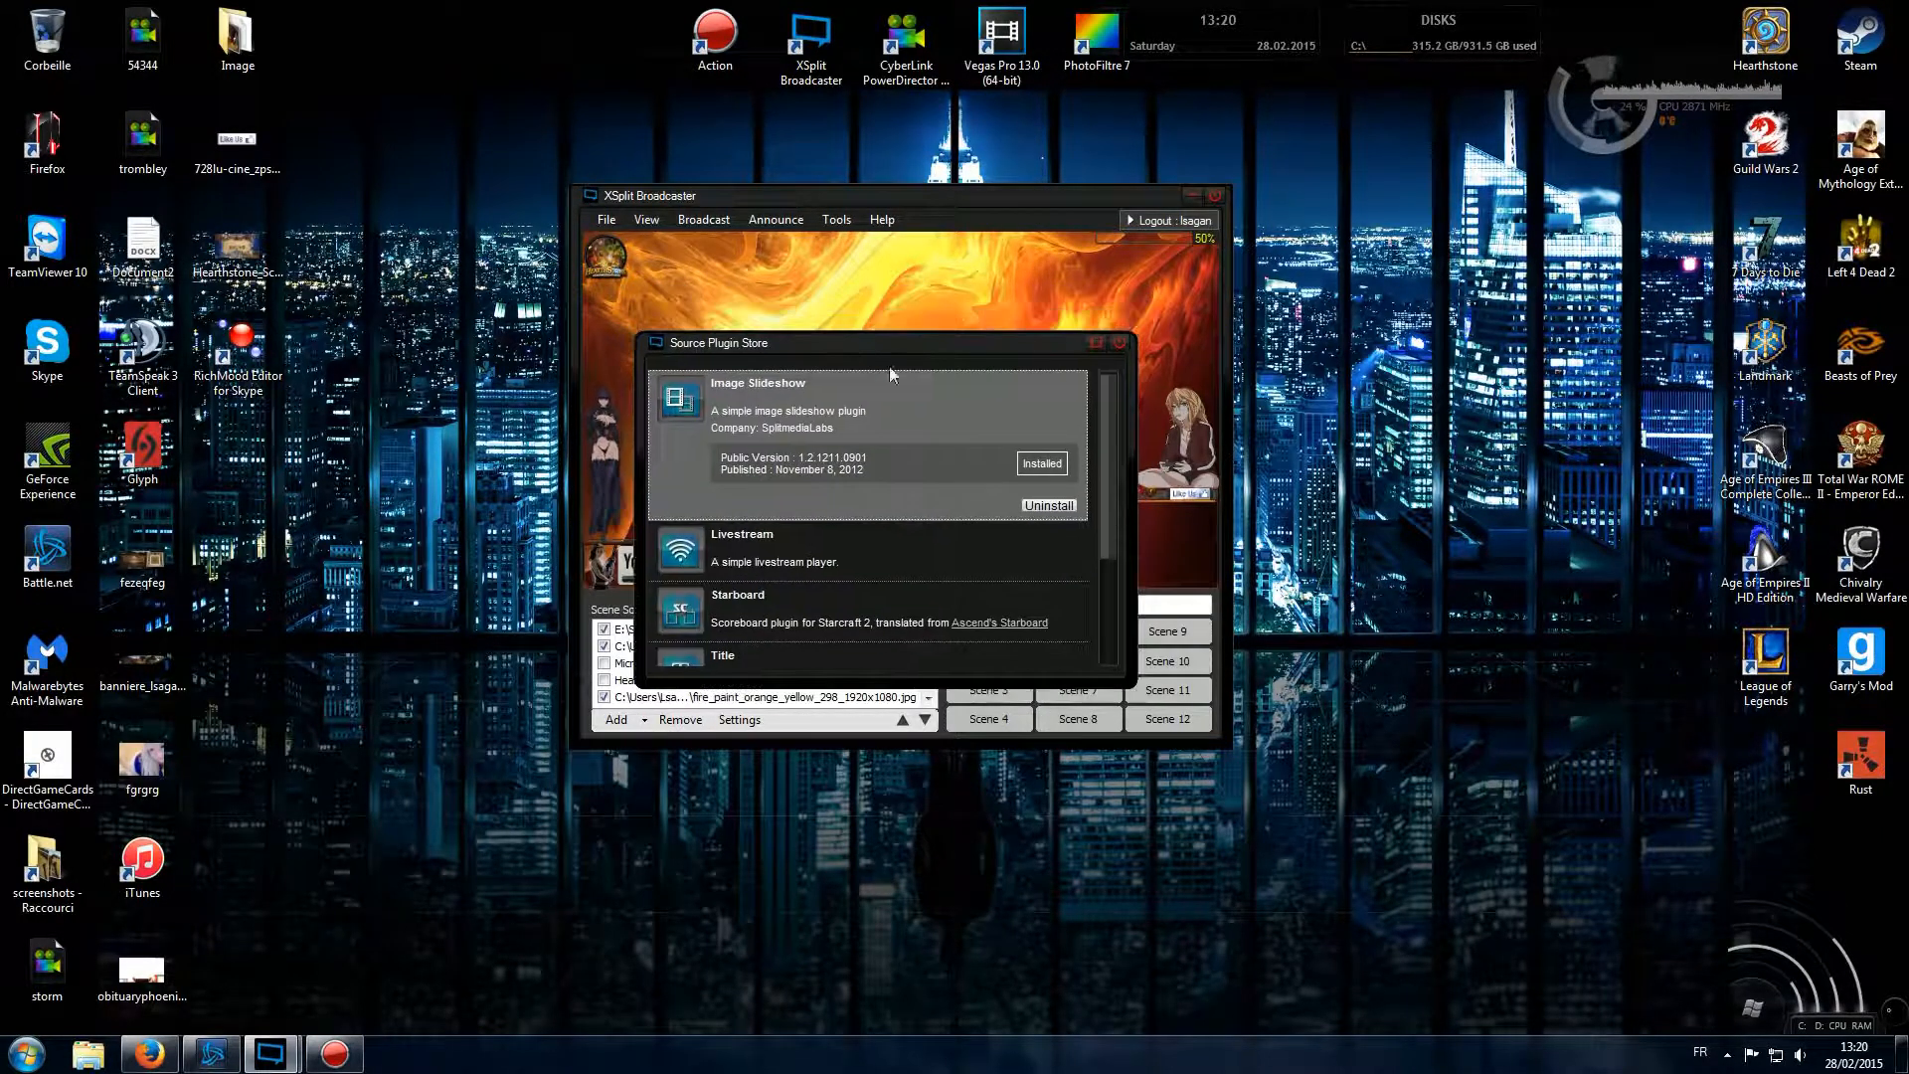
pyautogui.moveTo(1102, 450); pyautogui.dragTo(1088, 550)
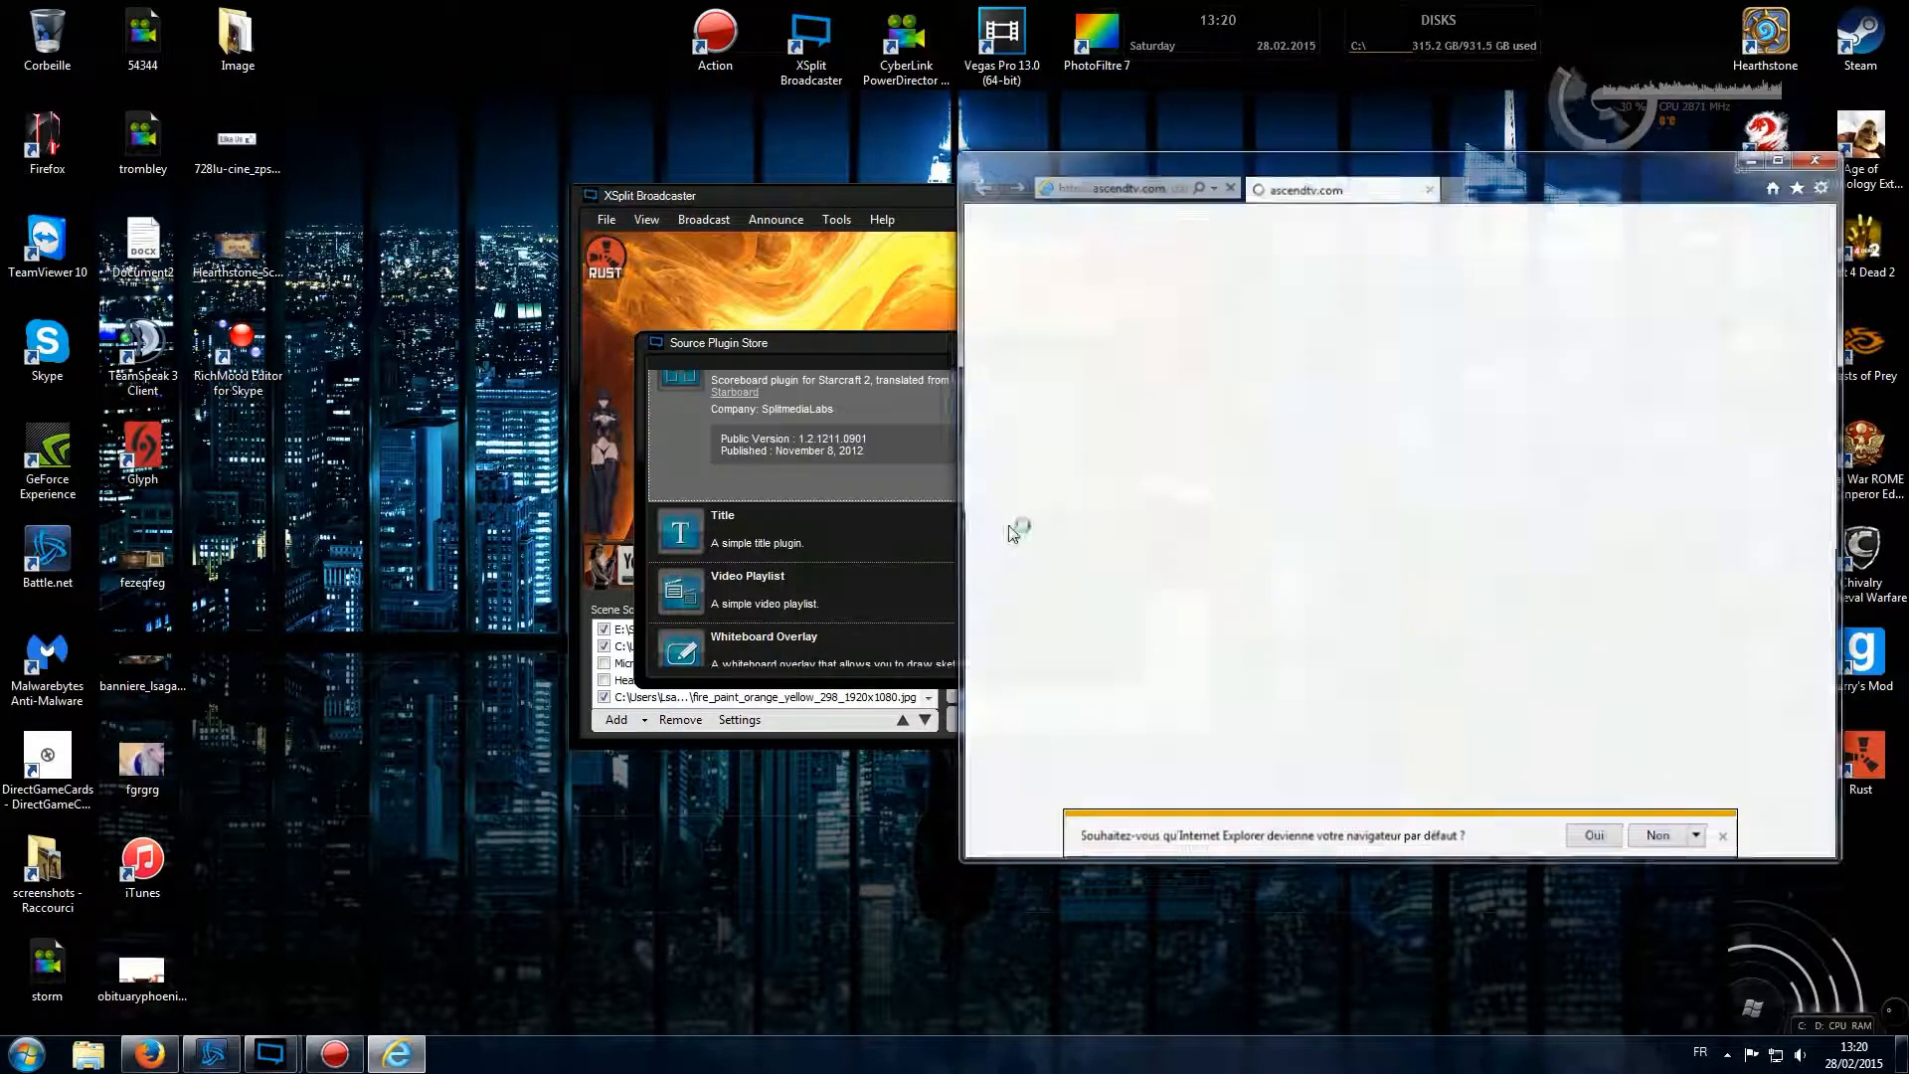
pyautogui.click(1821, 159)
pyautogui.click(796, 534)
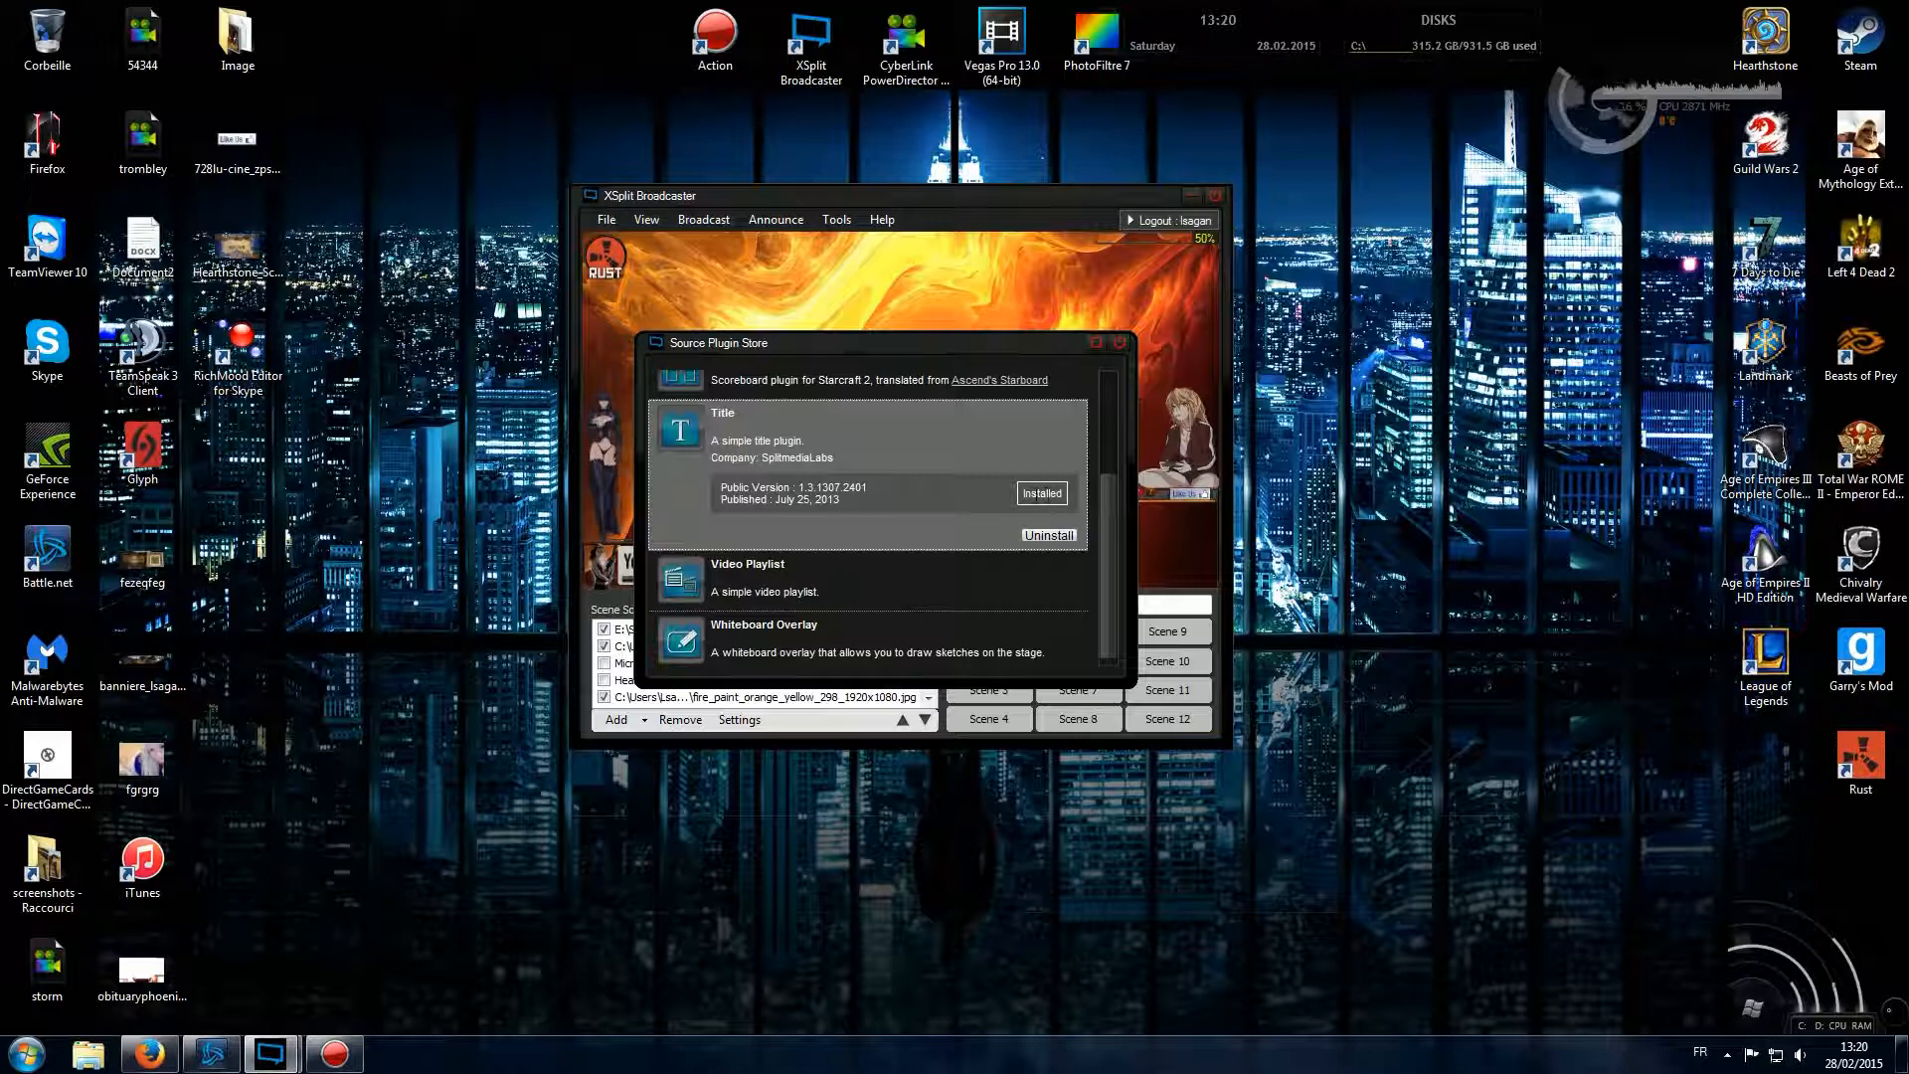
pyautogui.click(1121, 343)
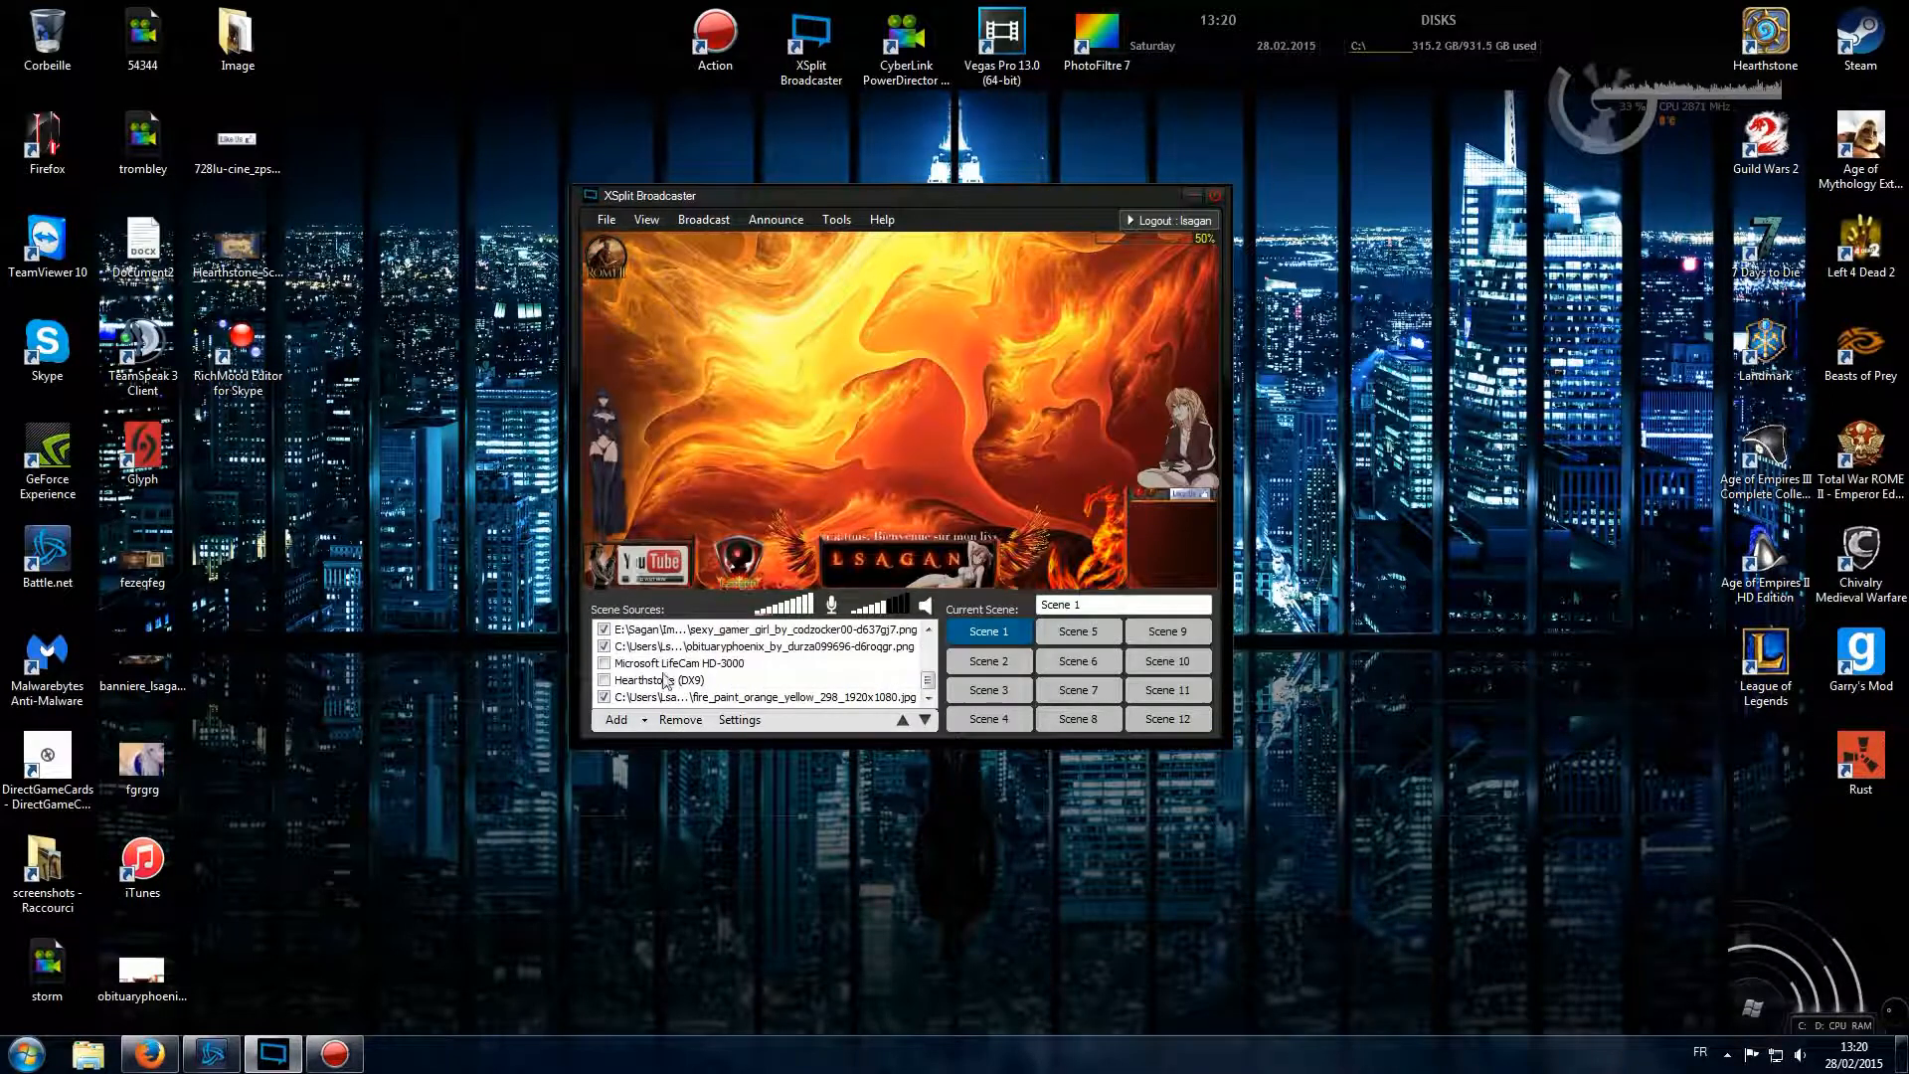
# - Add the Hearthstone screenshot from the desktop to Scene 1 and enlarge it to cover most of the stage
pyautogui.click(617, 719)
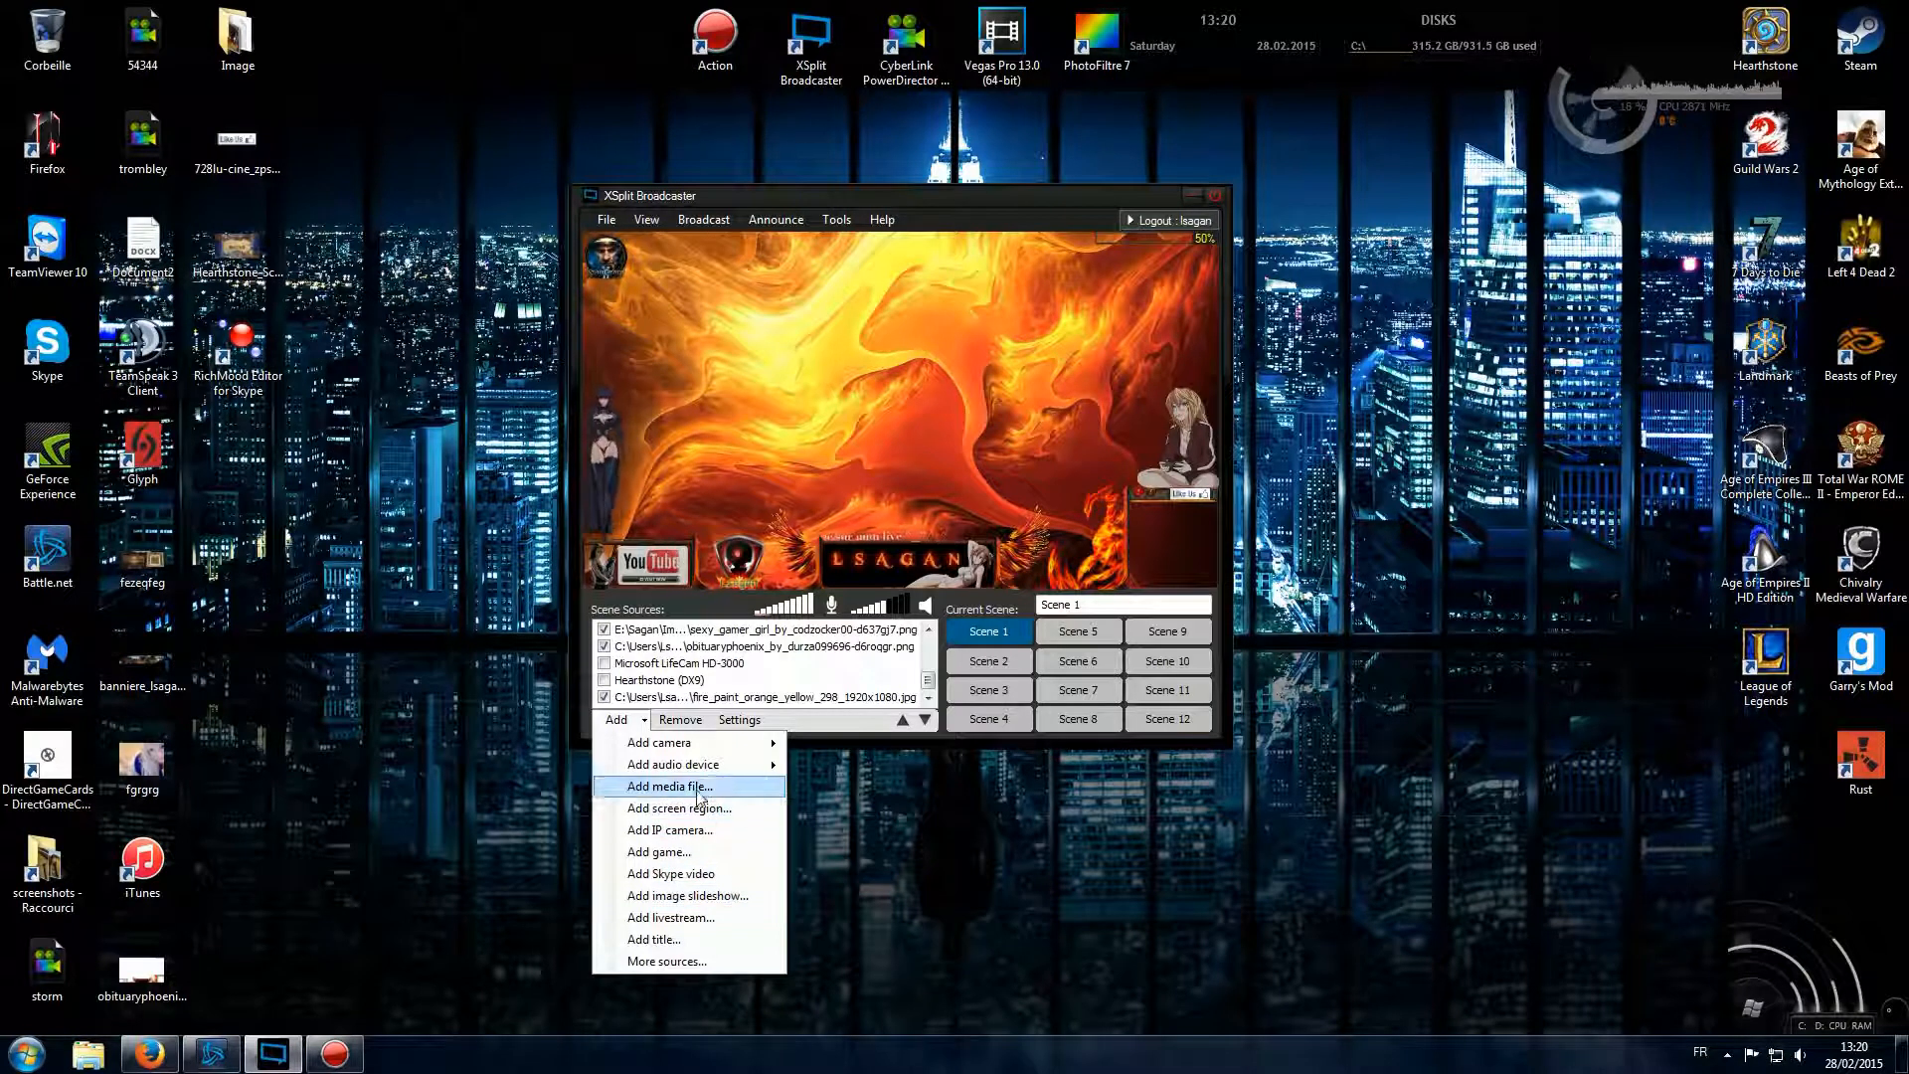
pyautogui.click(402, 589)
pyautogui.moveTo(259, 280); pyautogui.dragTo(759, 398)
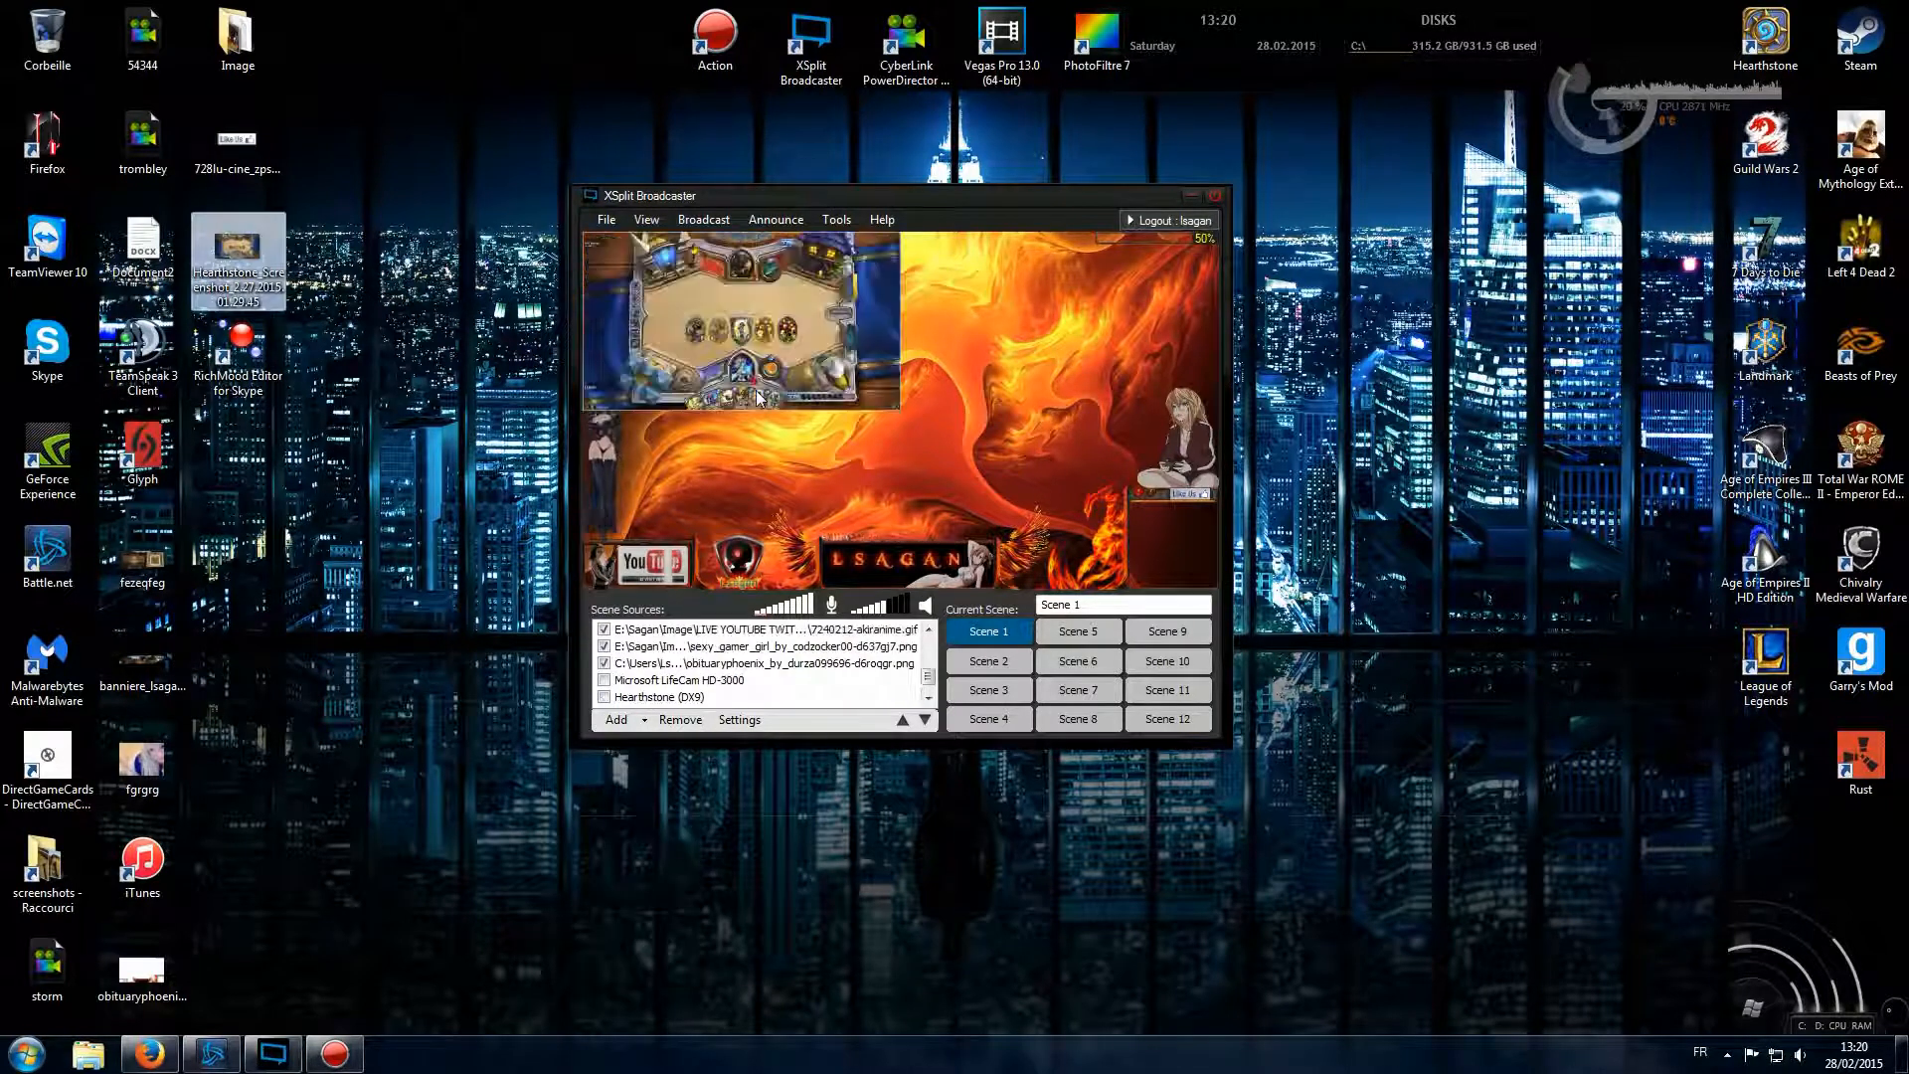
pyautogui.moveTo(781, 315); pyautogui.dragTo(821, 295)
pyautogui.click(945, 416)
pyautogui.moveTo(945, 416); pyautogui.dragTo(1193, 539)
# - Reorder the Hearthstone screenshot source so it sits directly above the fire_paint_orange_yellow background in the scene source list
pyautogui.scroll(3, 696, 662)
pyautogui.click(657, 630)
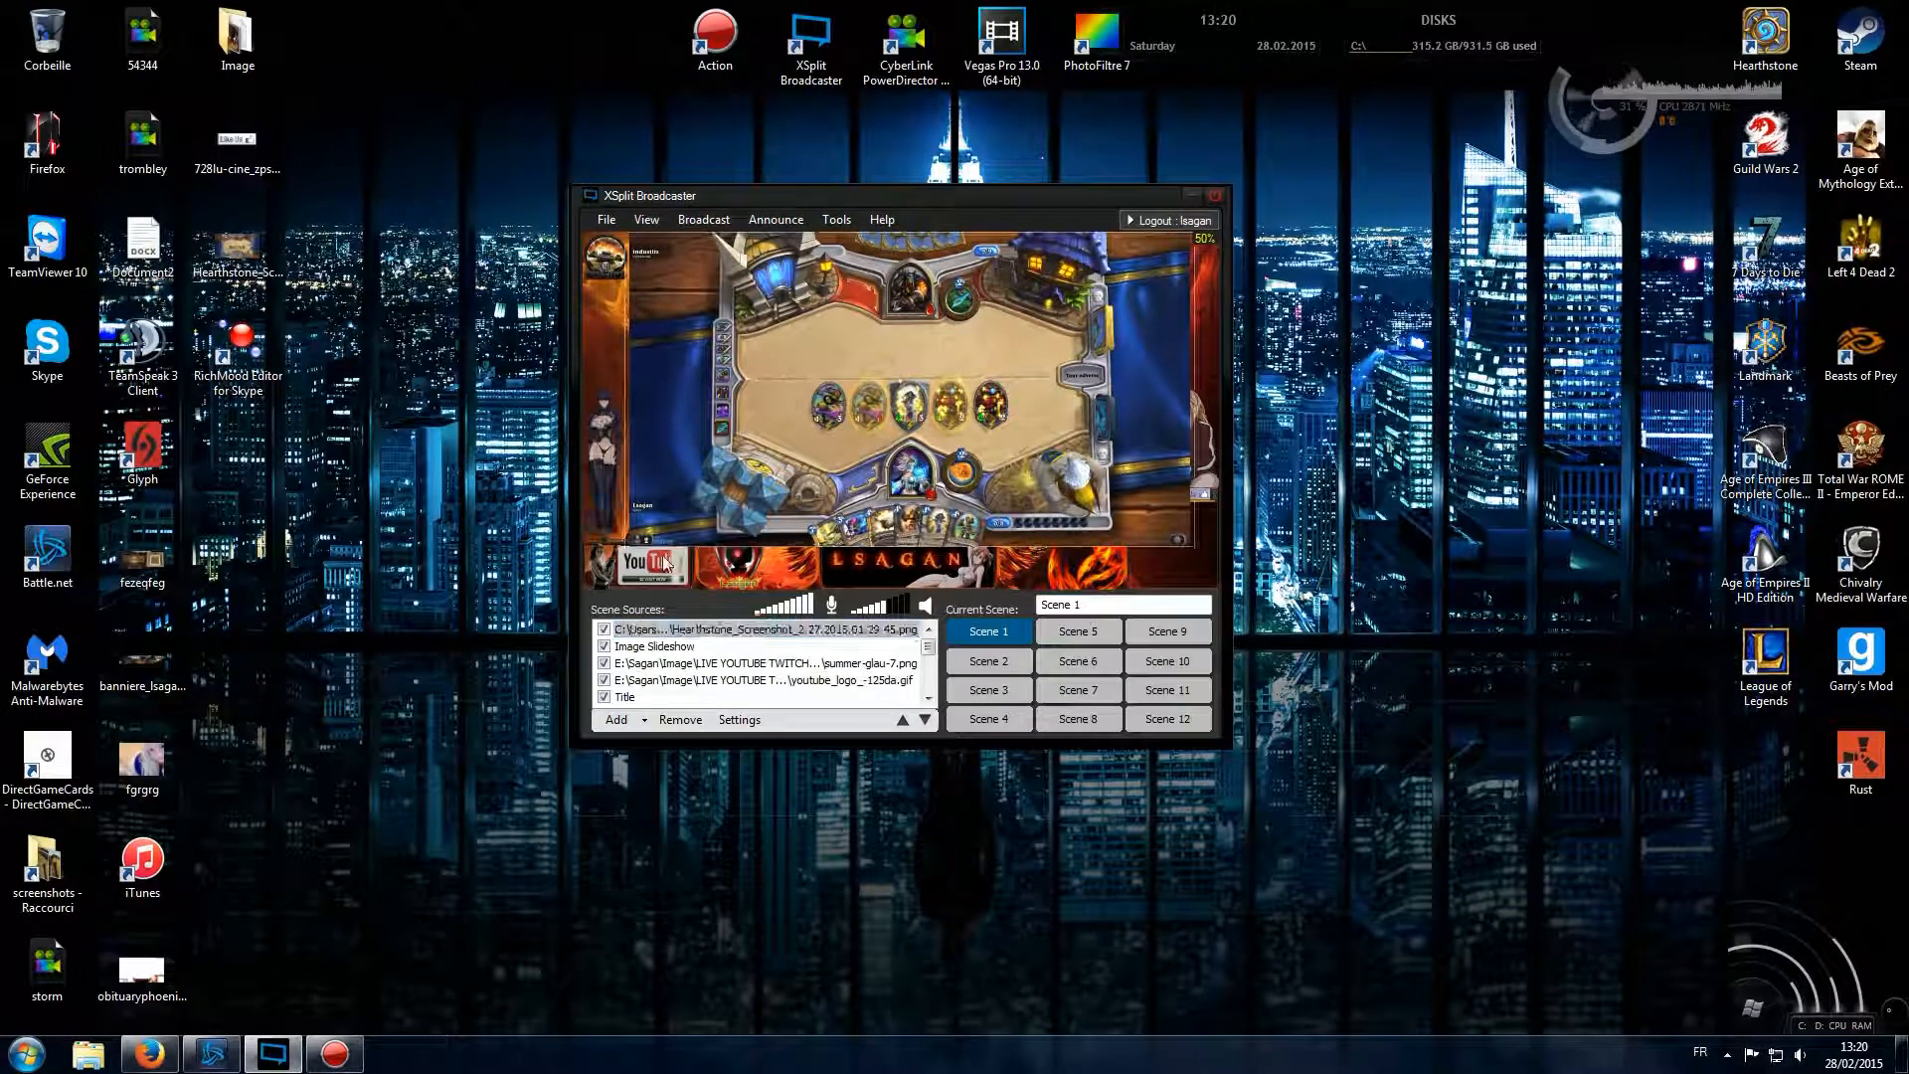
pyautogui.moveTo(725, 630); pyautogui.dragTo(806, 684)
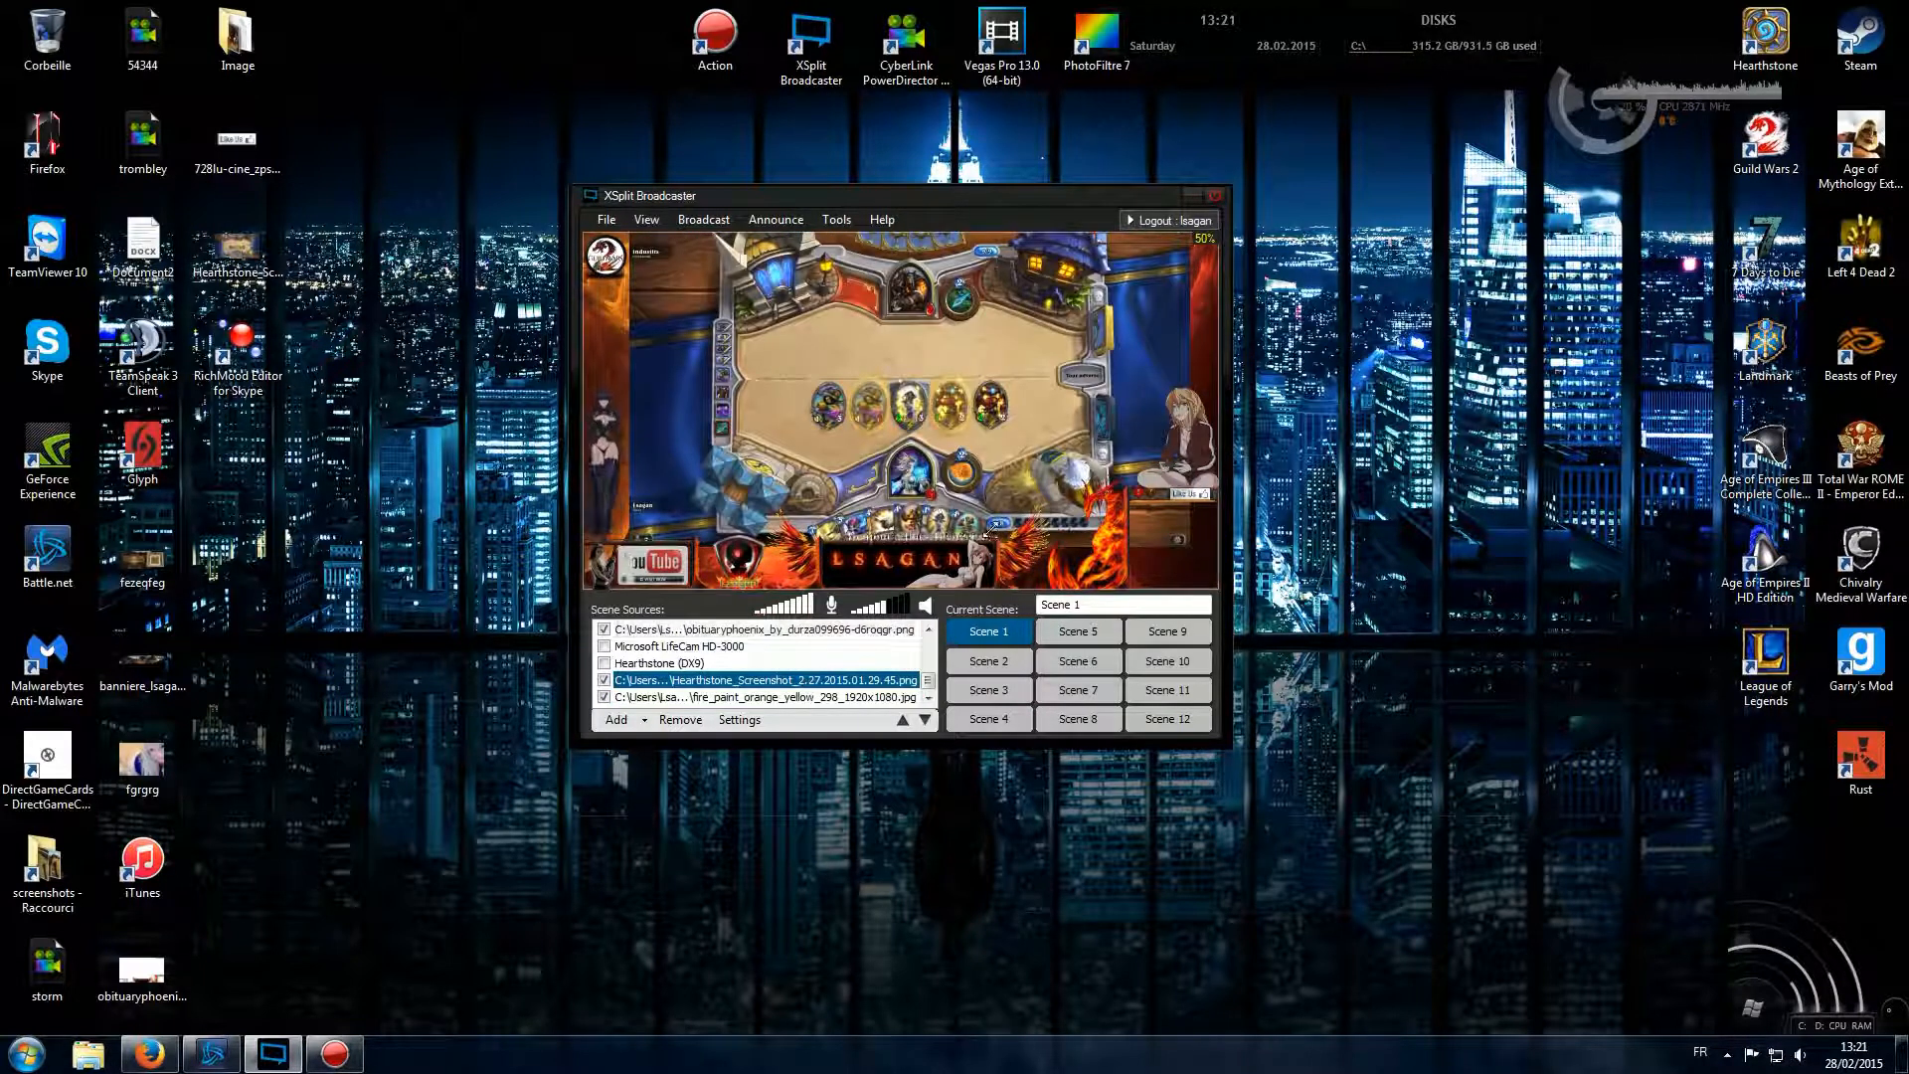
# - Remove the Hearthstone screenshot from Scene 1 and review the remaining scene sources
pyautogui.click(681, 719)
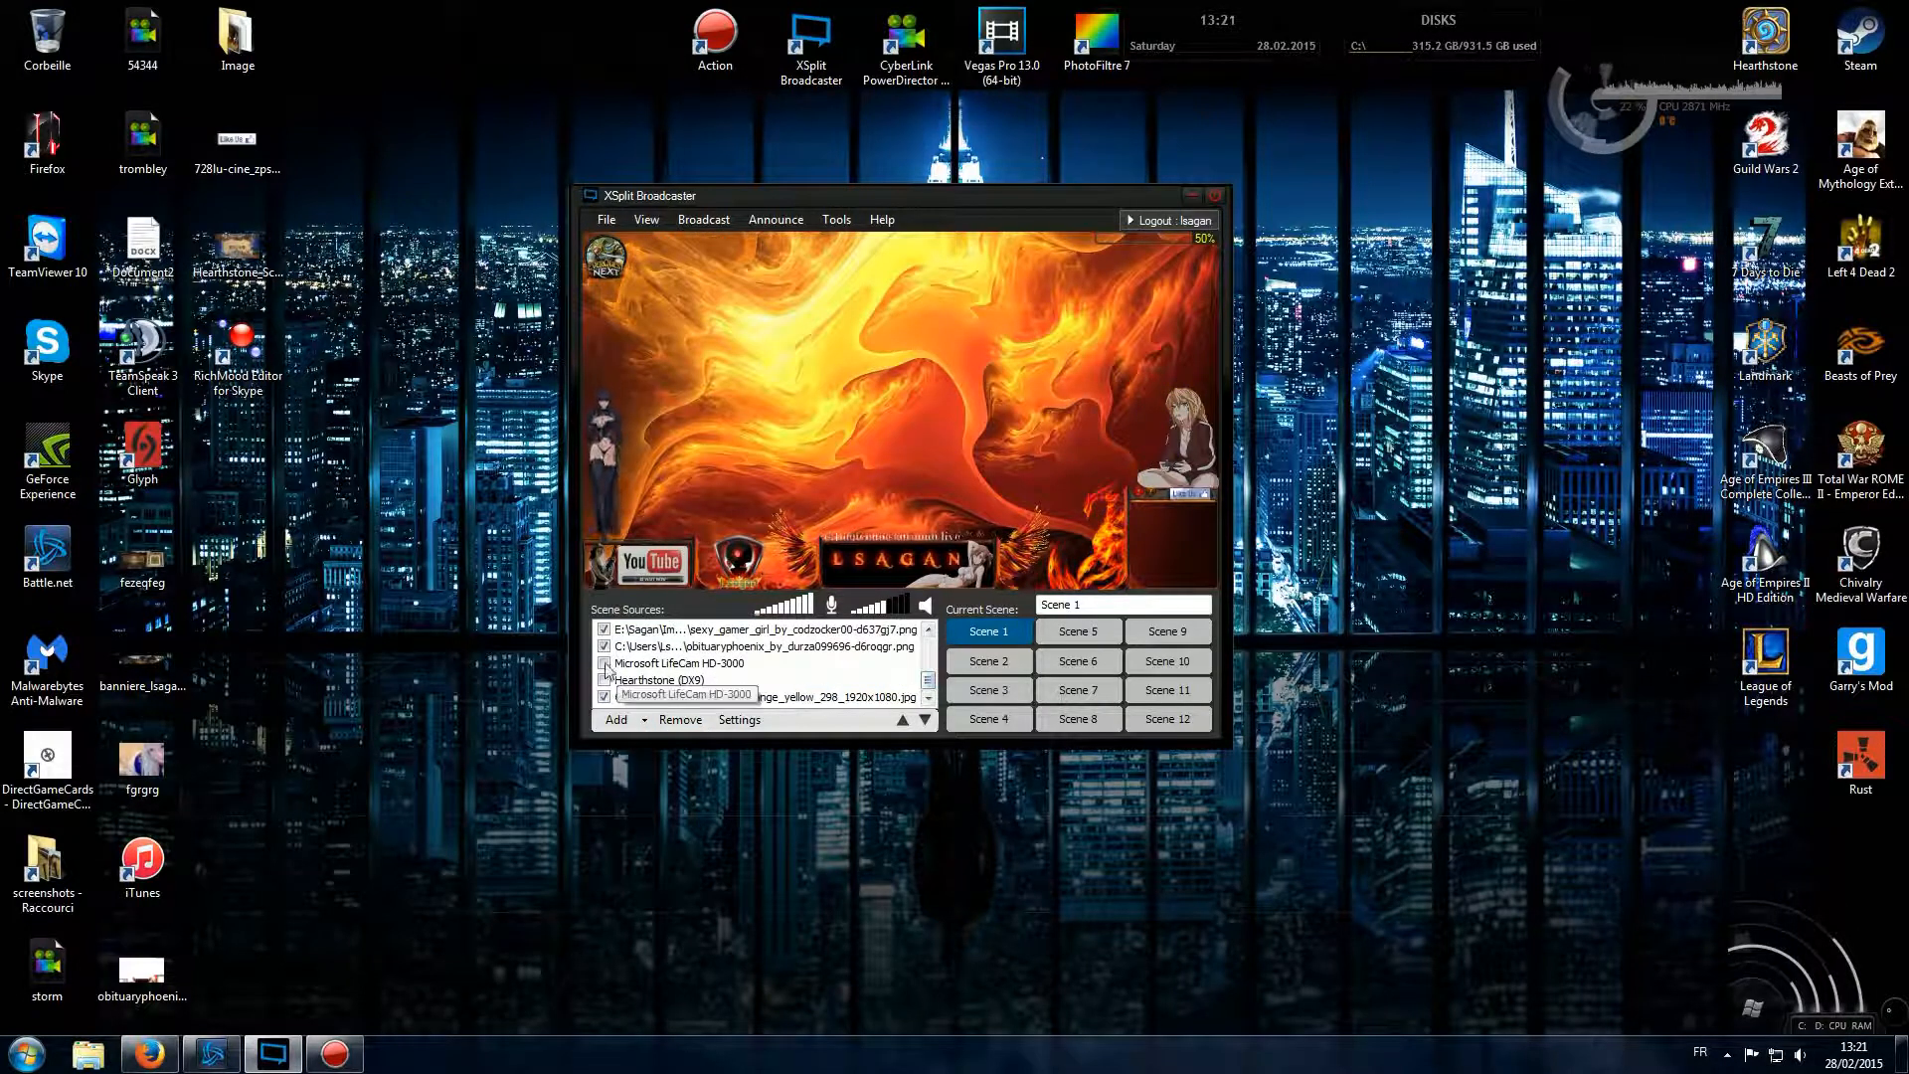
pyautogui.click(814, 648)
pyautogui.click(609, 398)
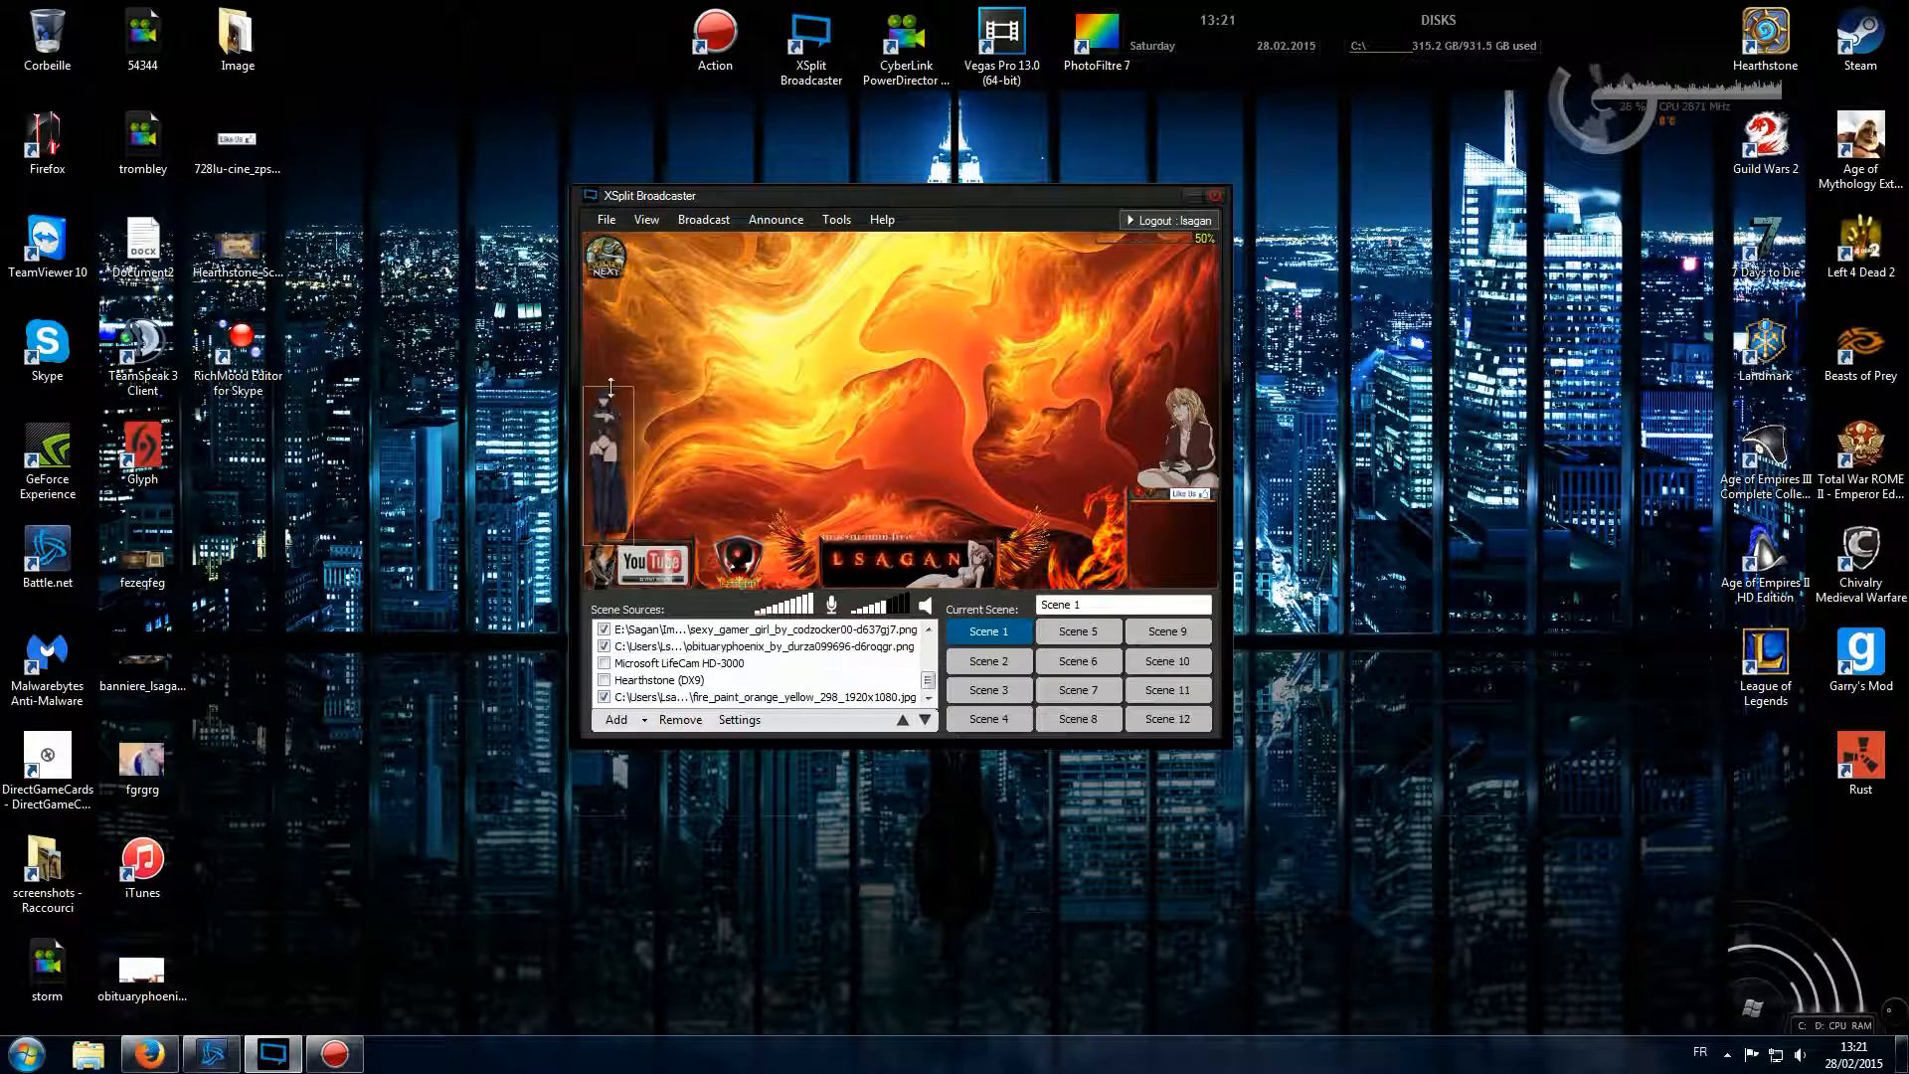
pyautogui.moveTo(928, 683); pyautogui.dragTo(928, 647)
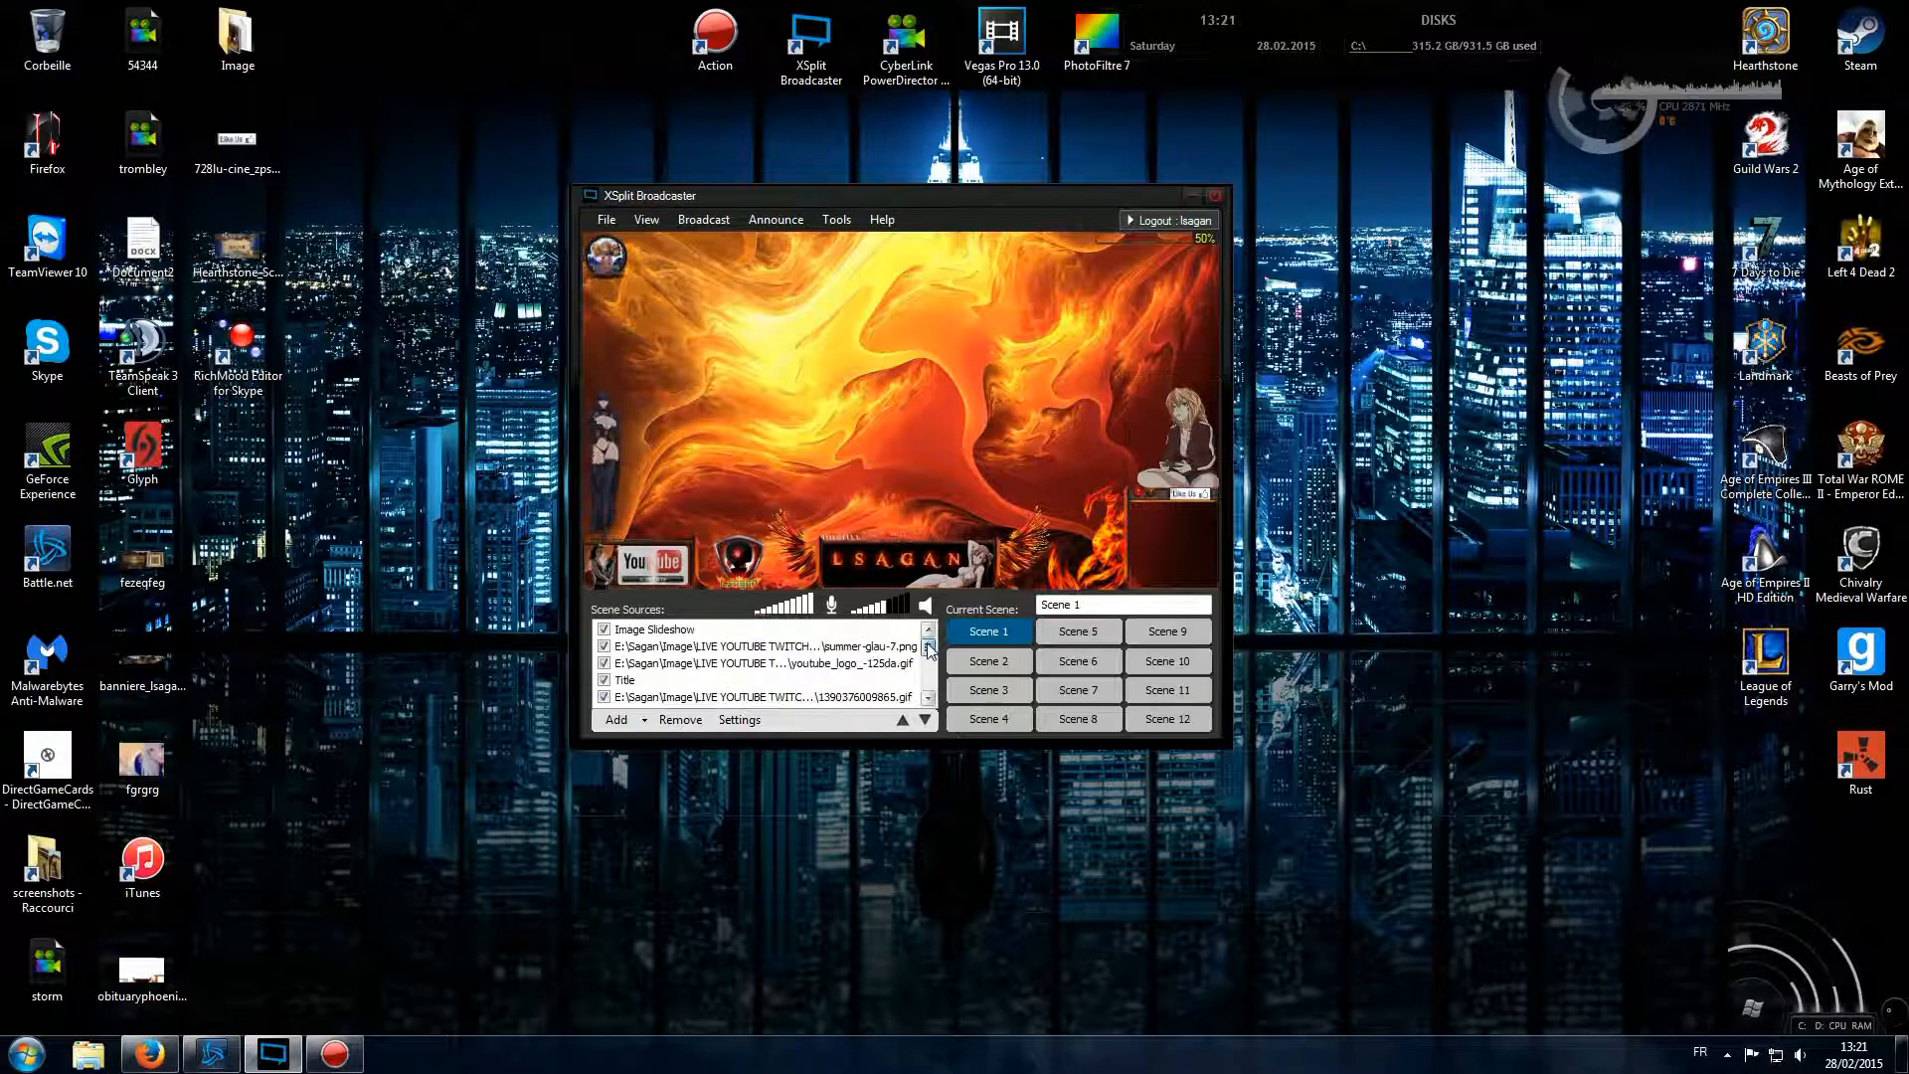
pyautogui.click(752, 557)
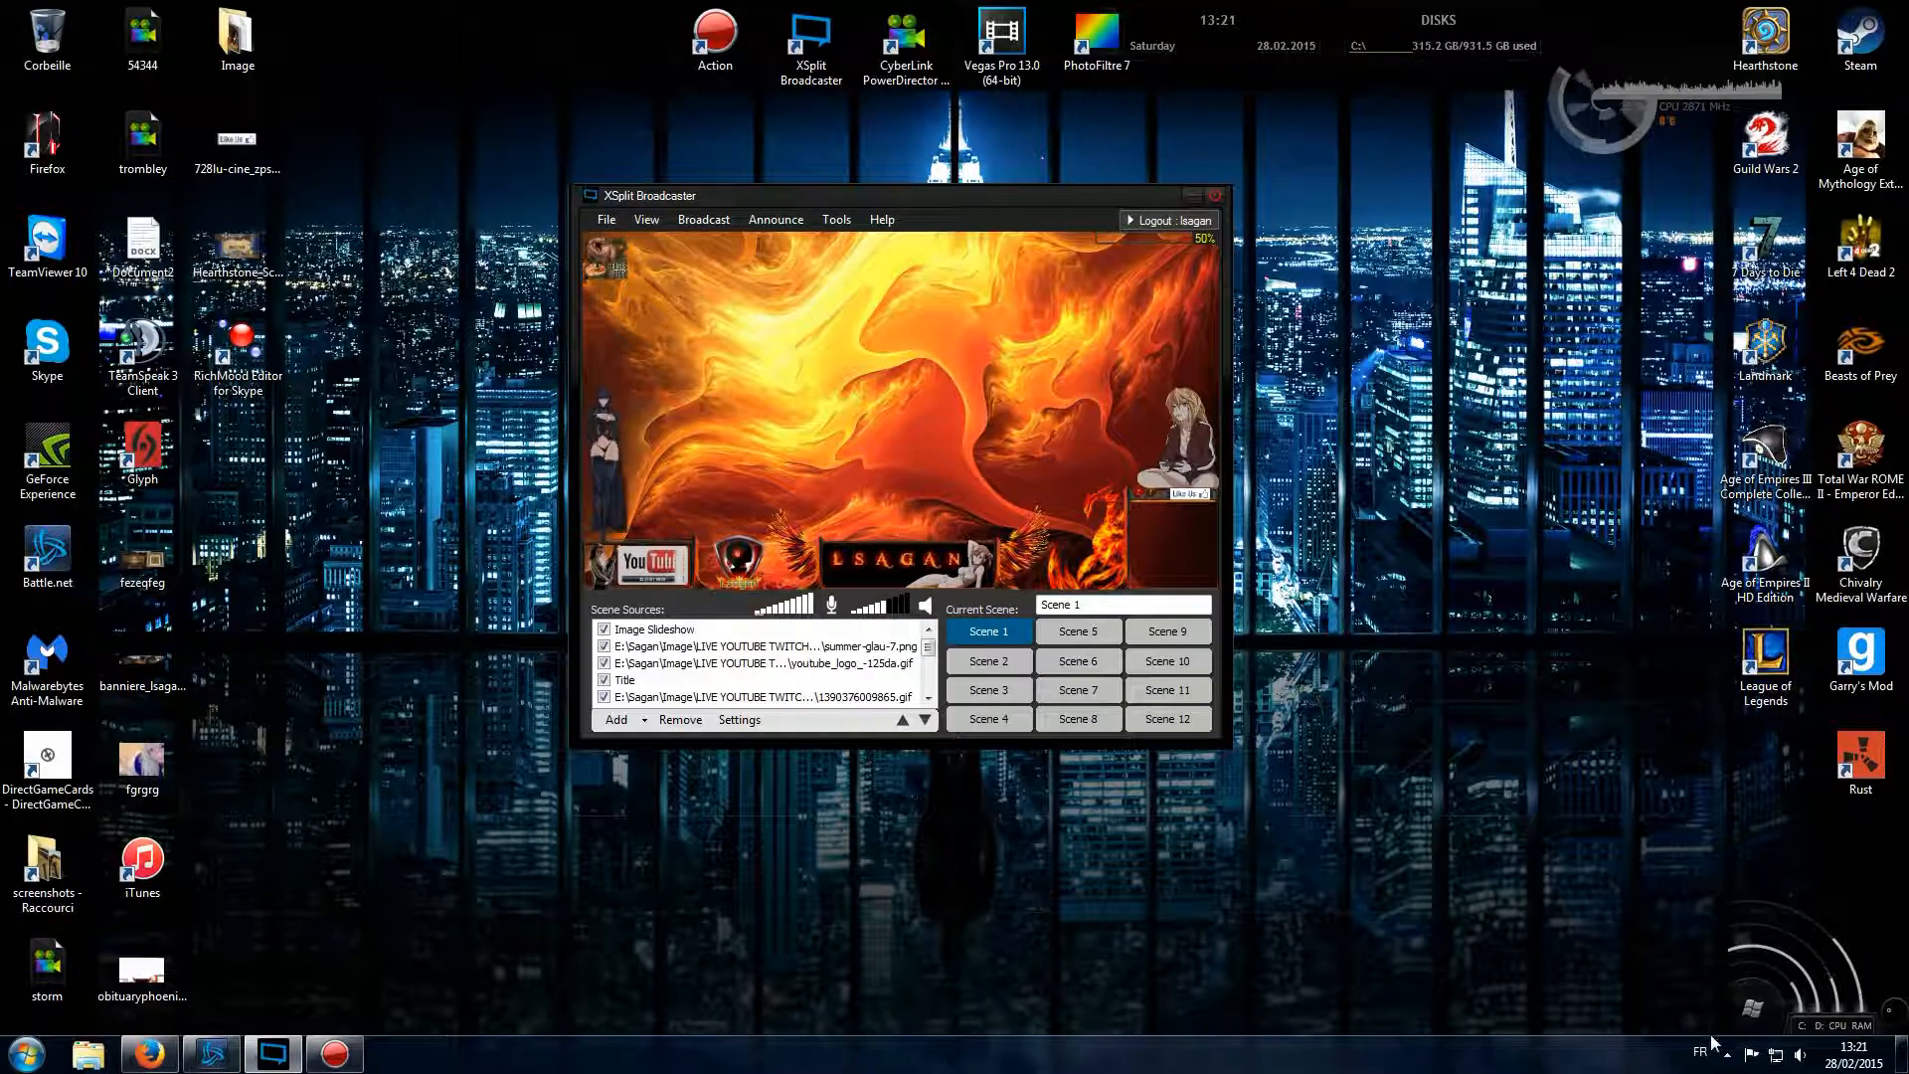
pyautogui.click(1464, 689)
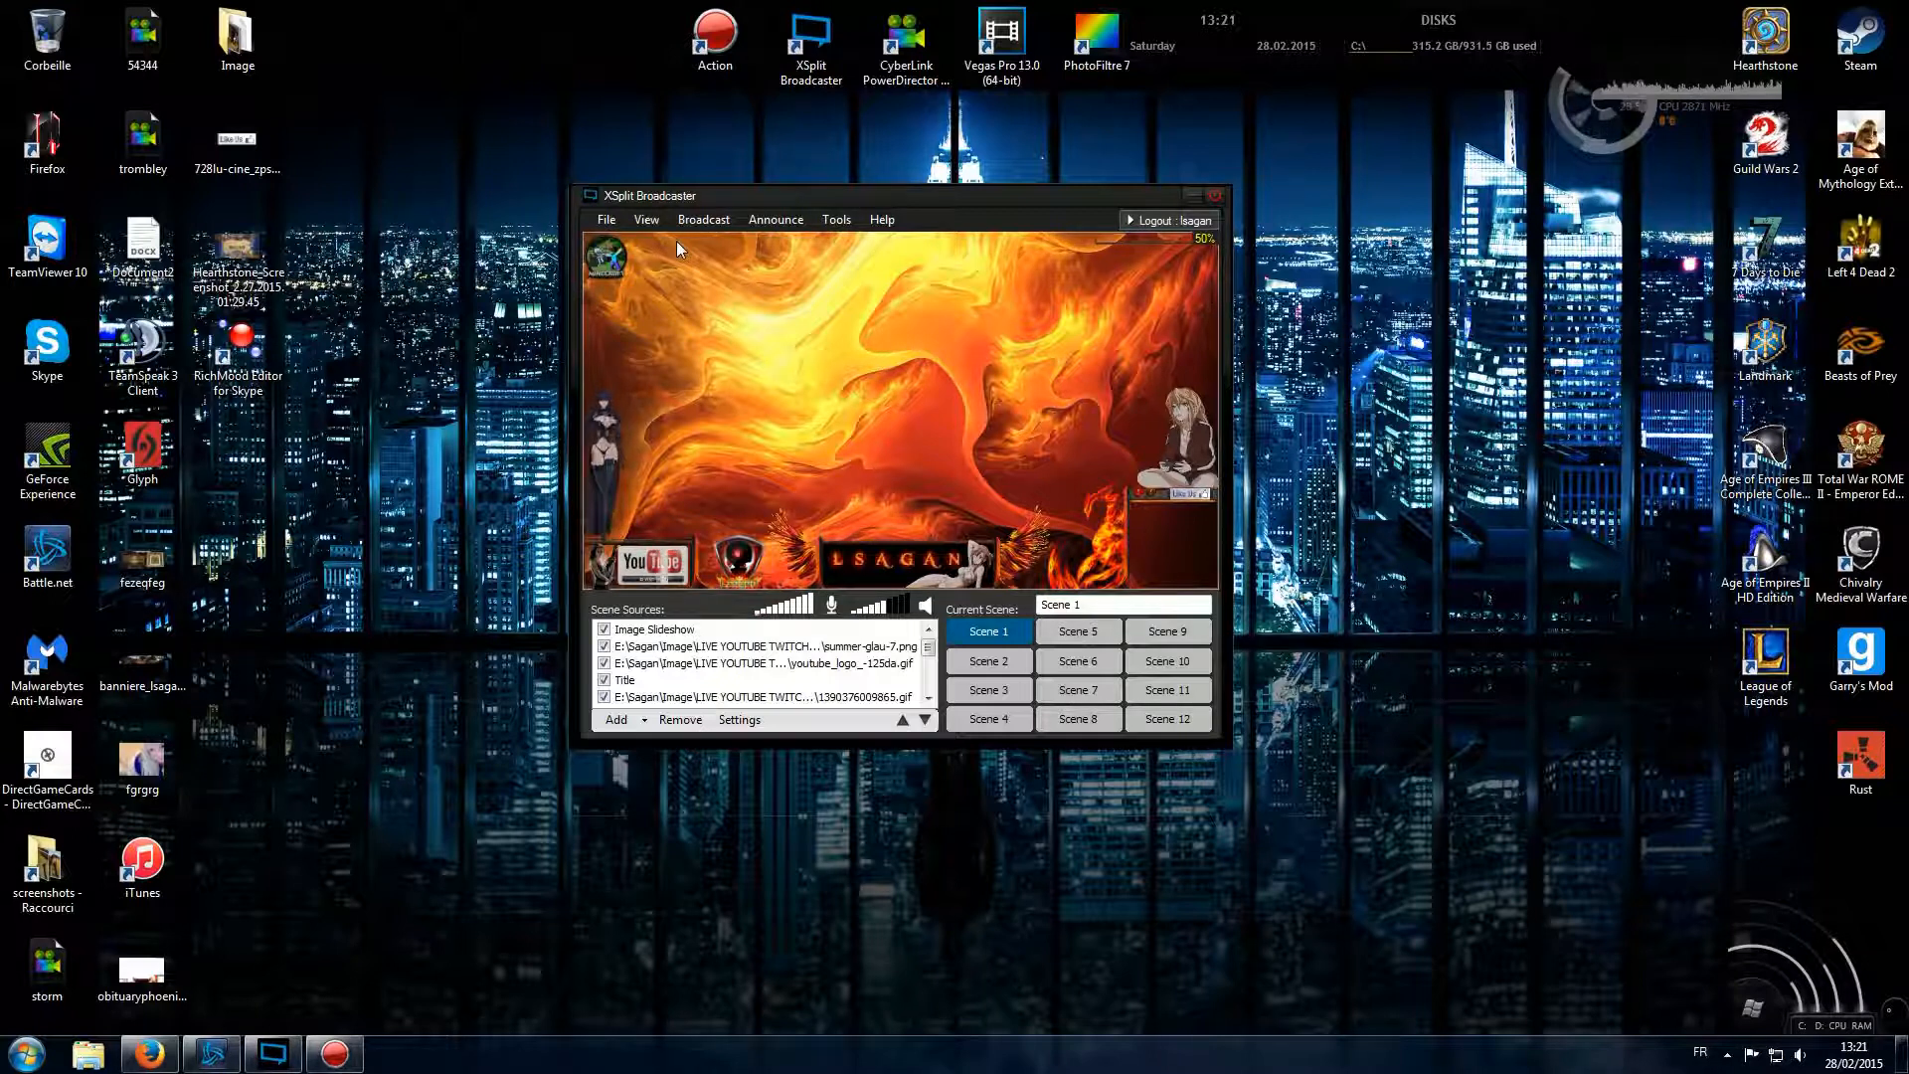
# - Review the broadcast channel options and the view settings for resolution and viewport scale
pyautogui.click(704, 221)
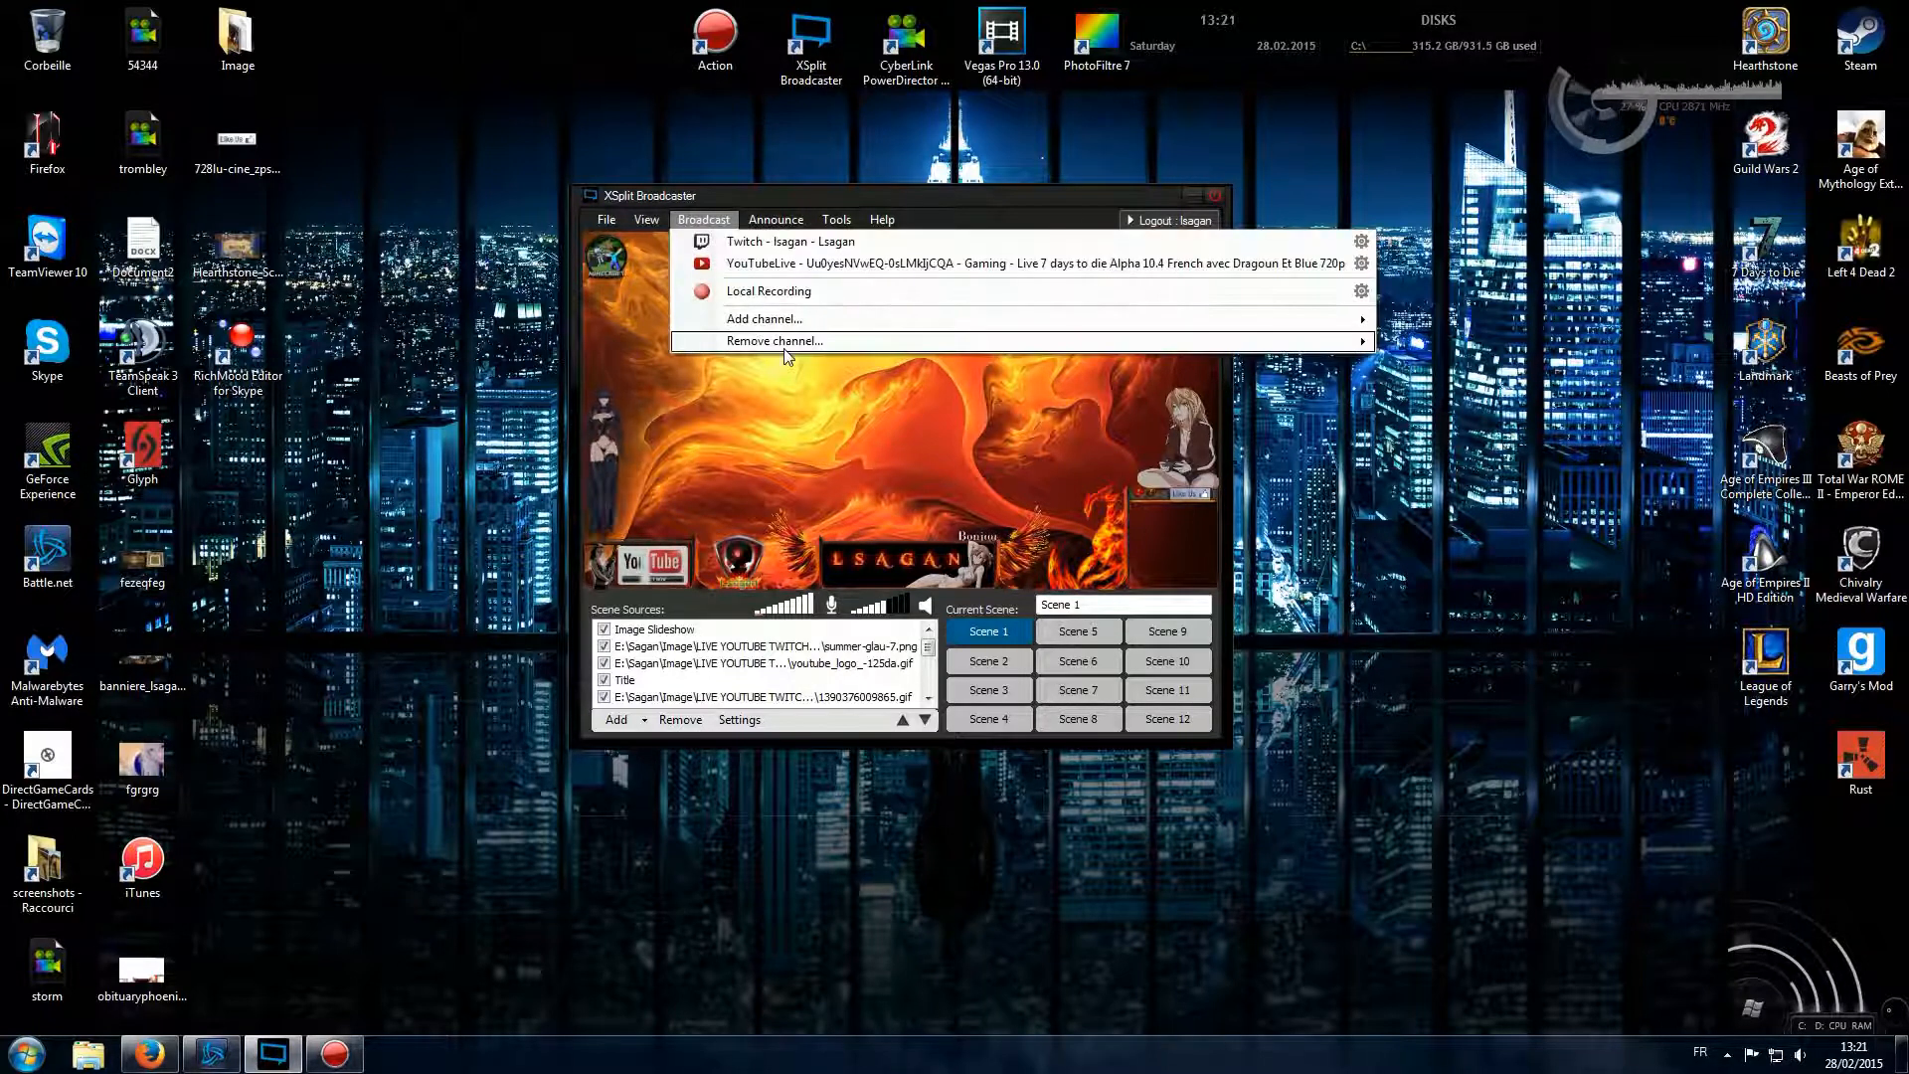
pyautogui.moveTo(846, 358)
pyautogui.click(1344, 484)
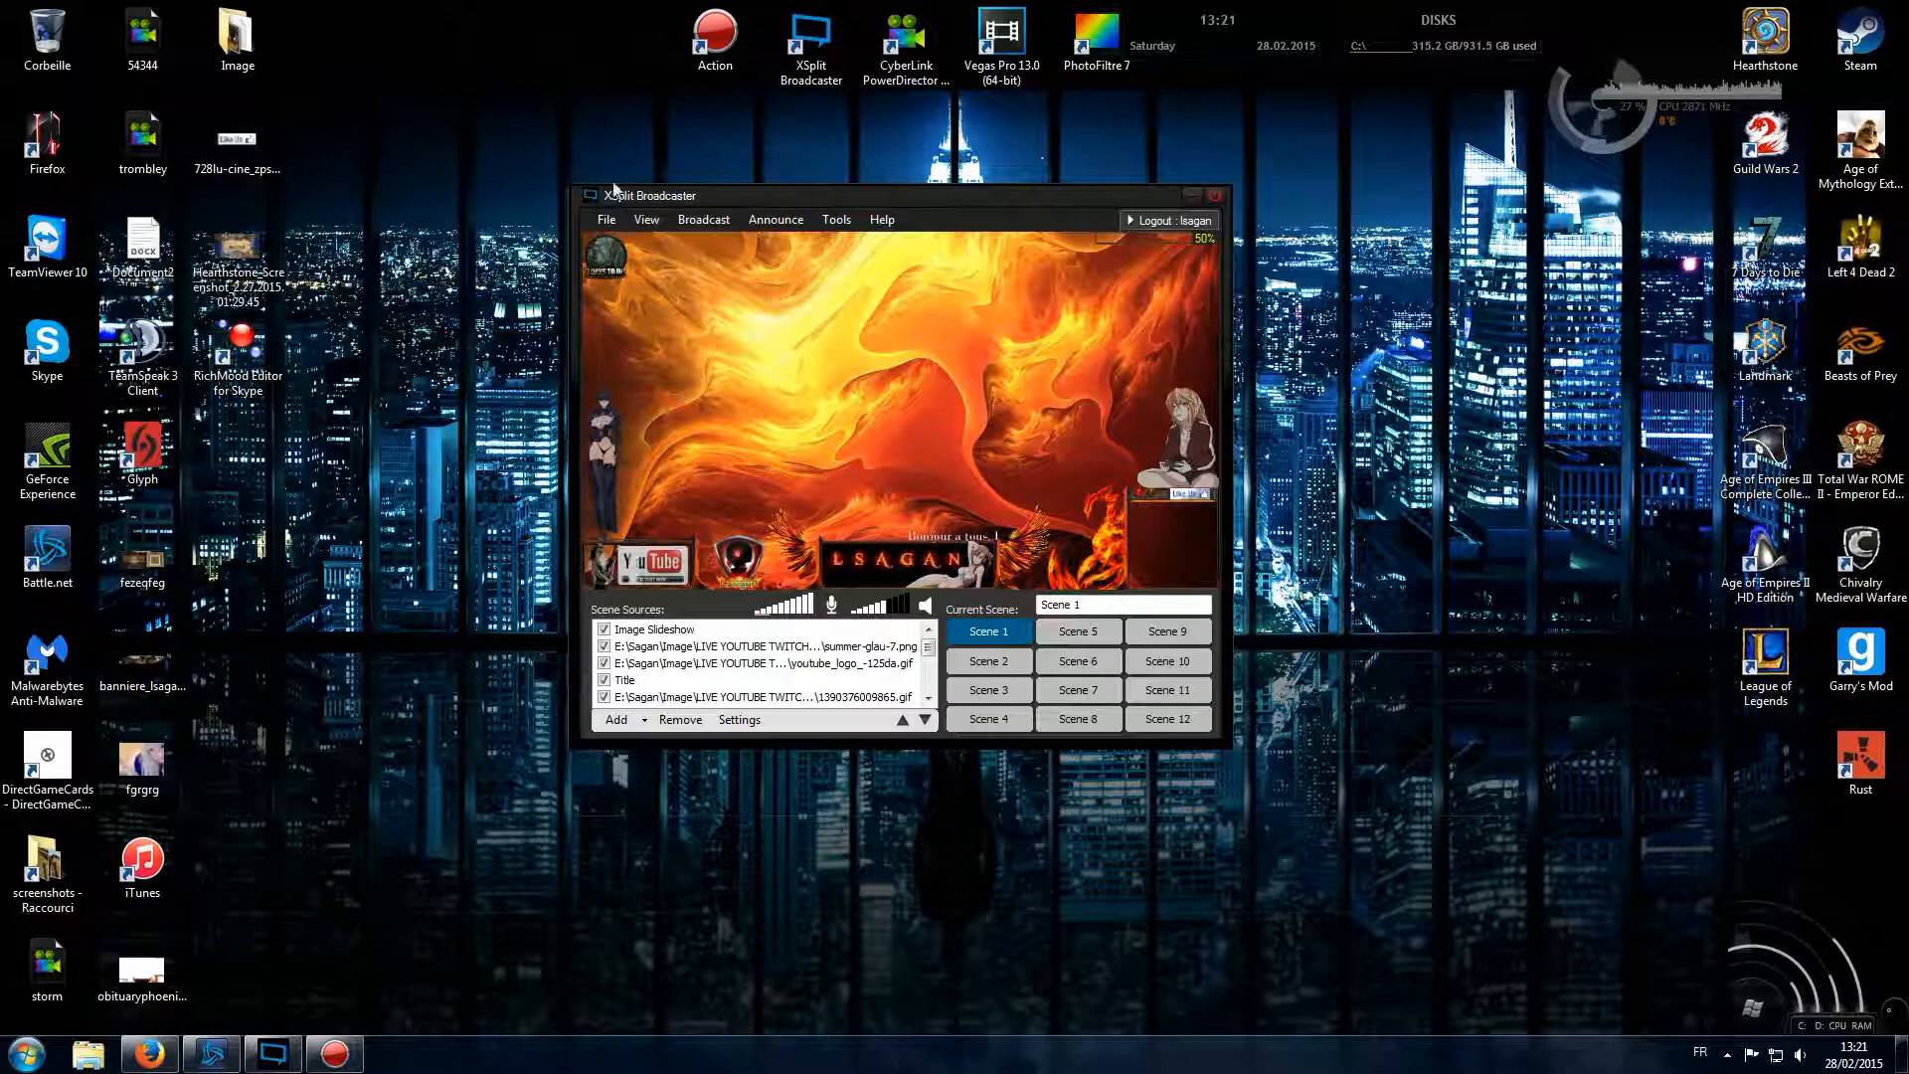
pyautogui.click(632, 219)
pyautogui.click(647, 219)
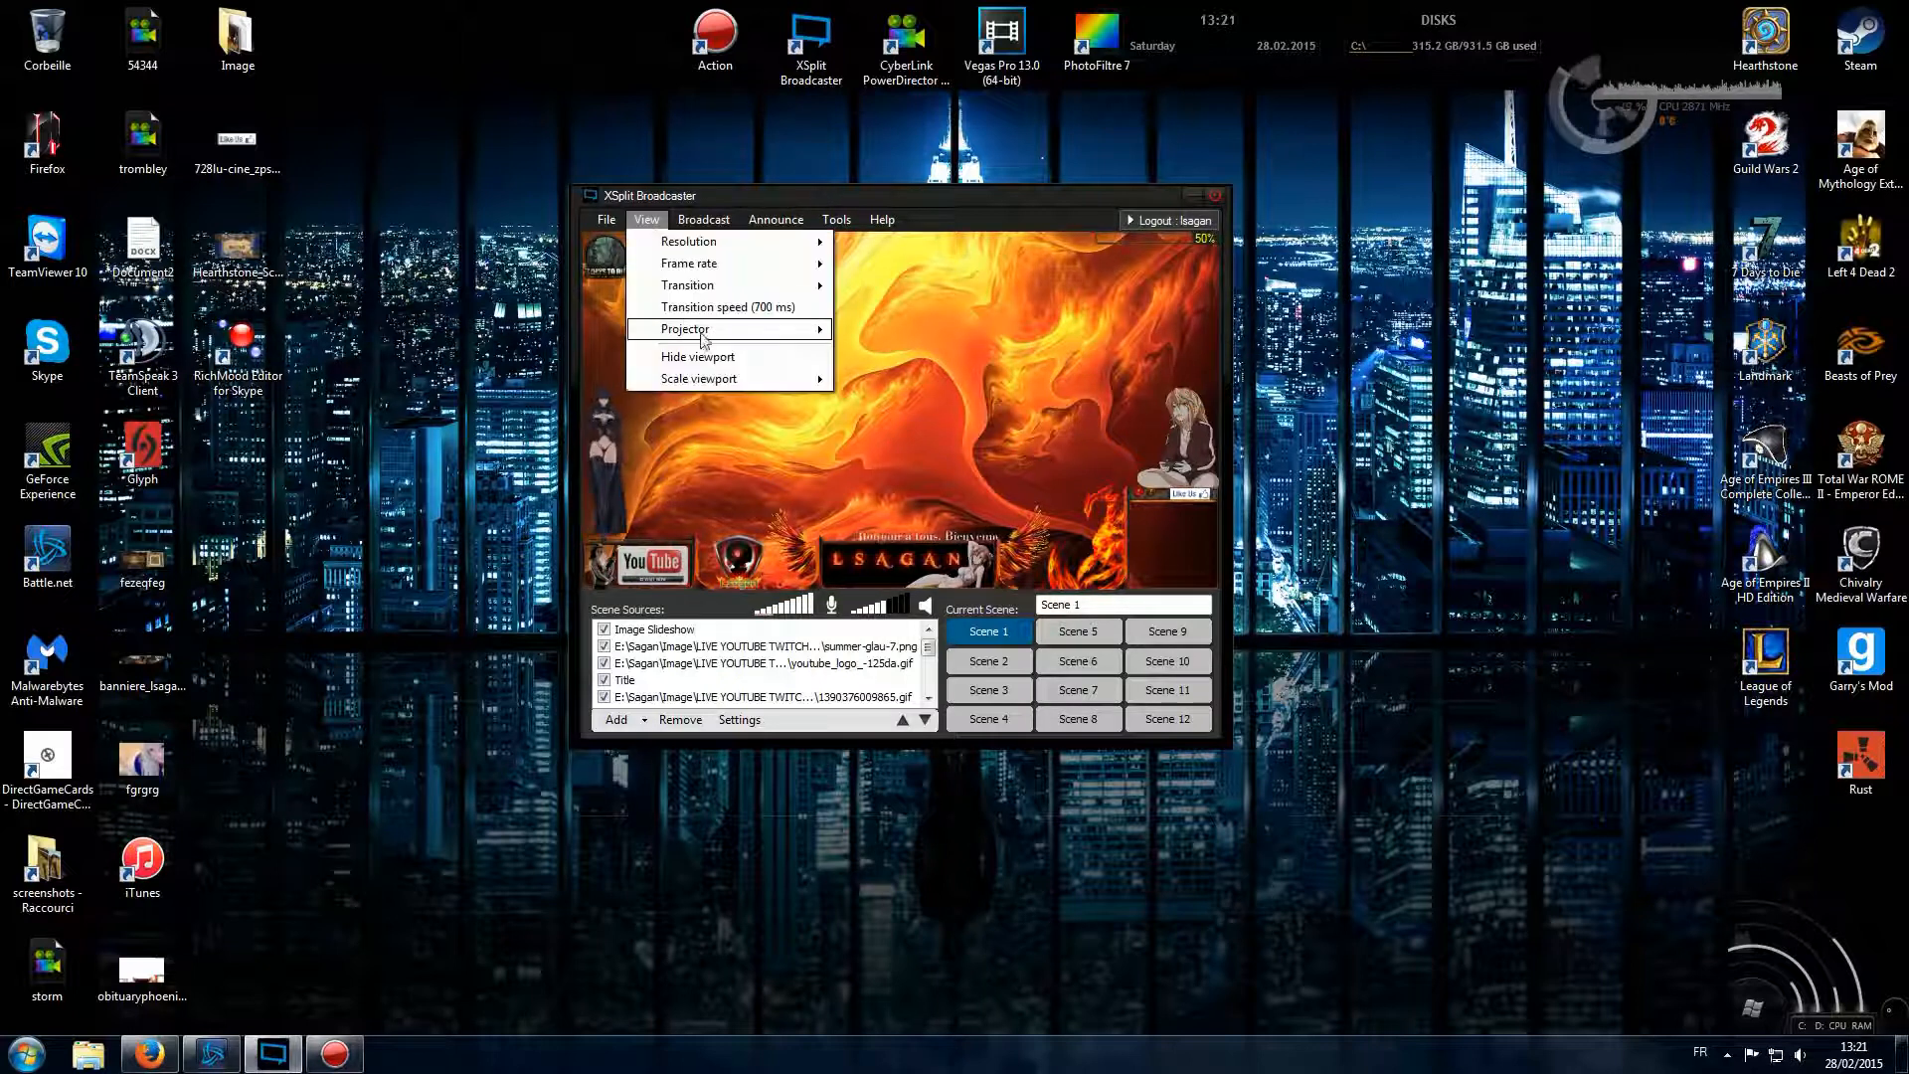
pyautogui.moveTo(707, 338)
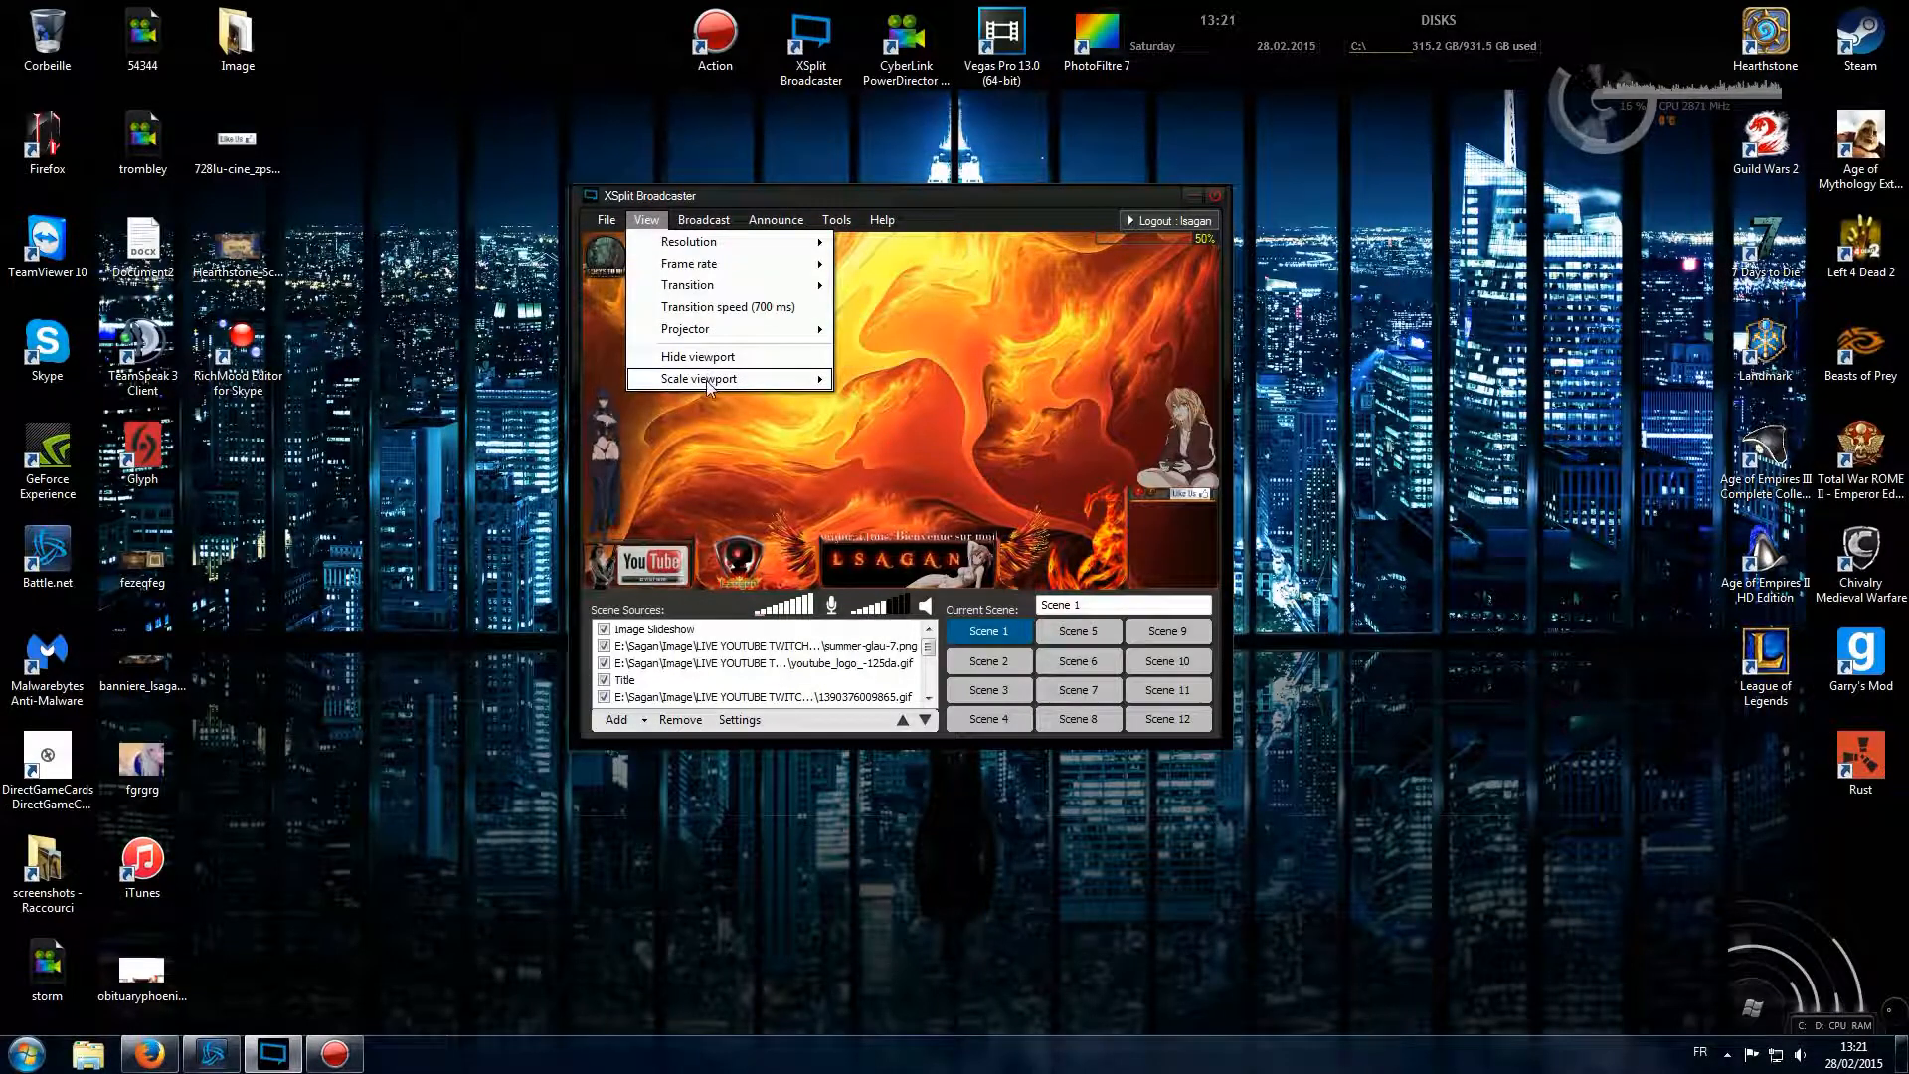
pyautogui.moveTo(706, 379)
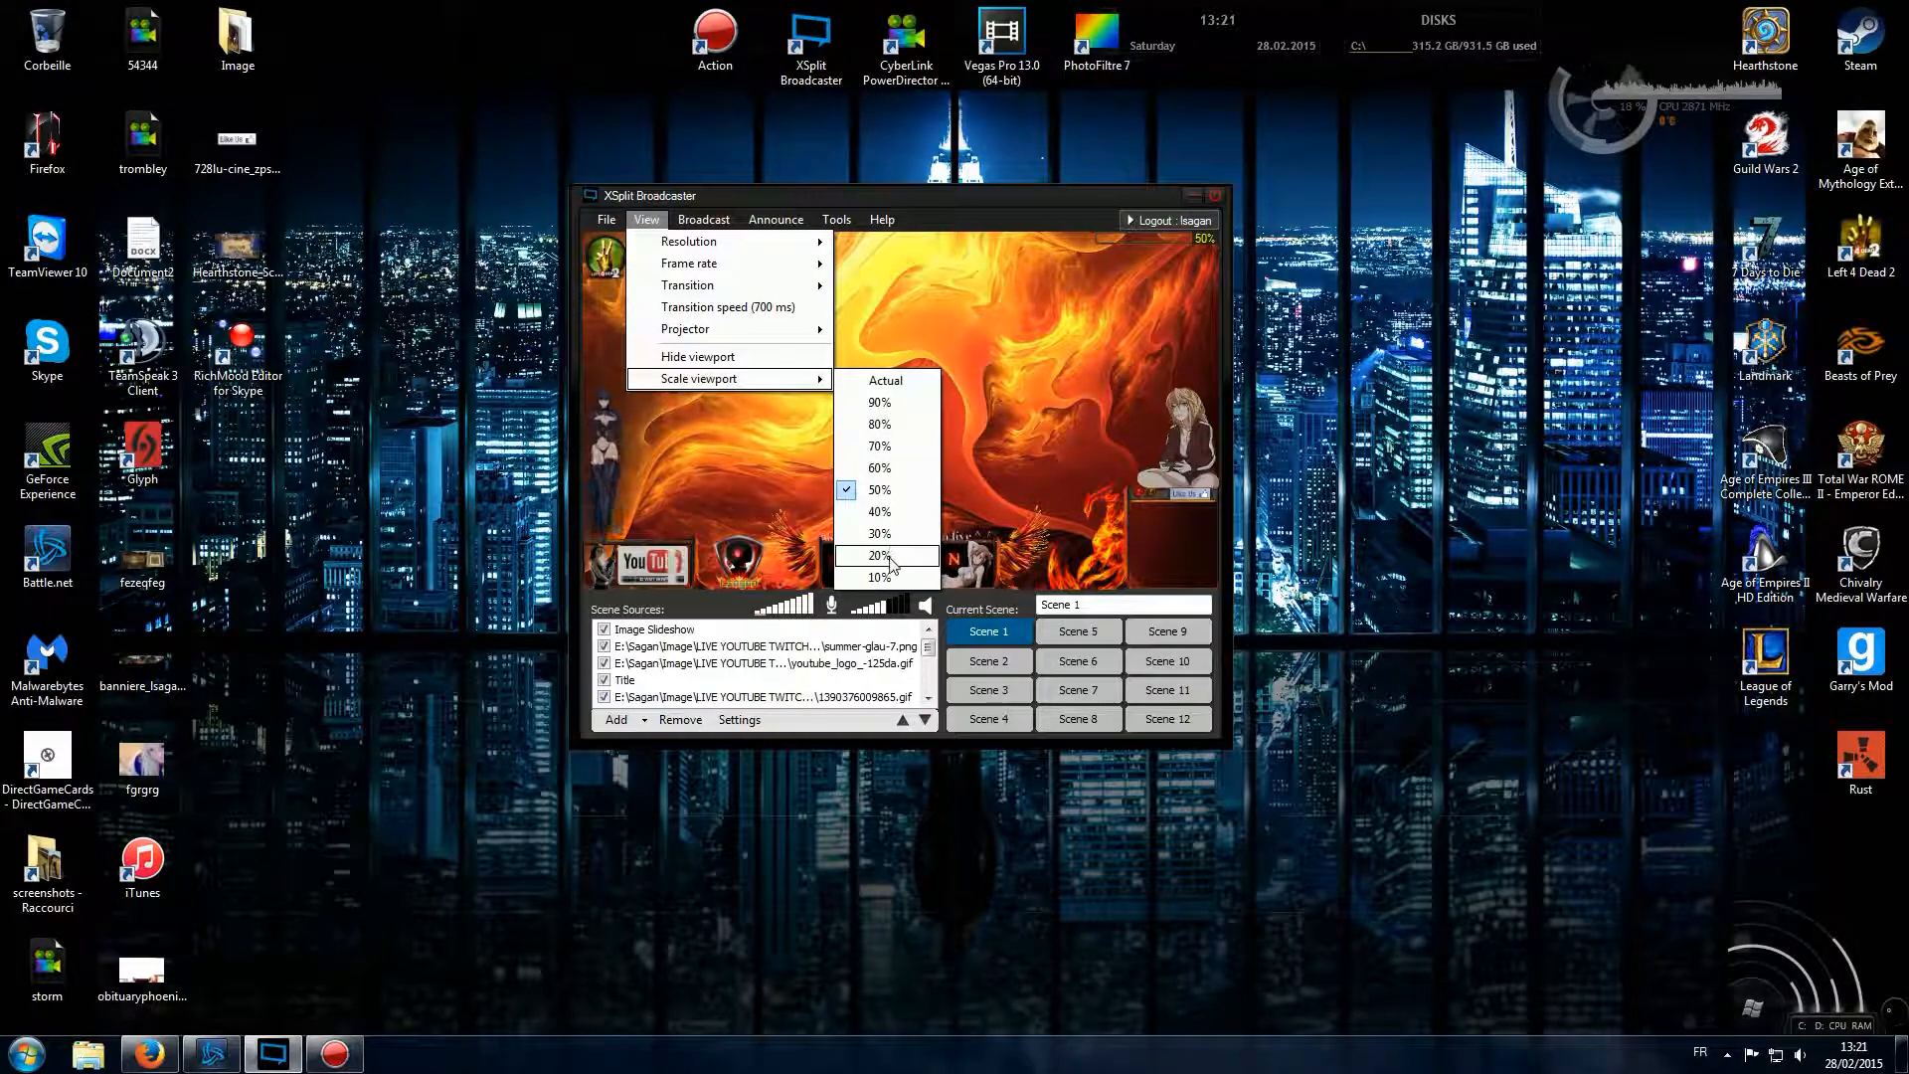
pyautogui.moveTo(731, 266)
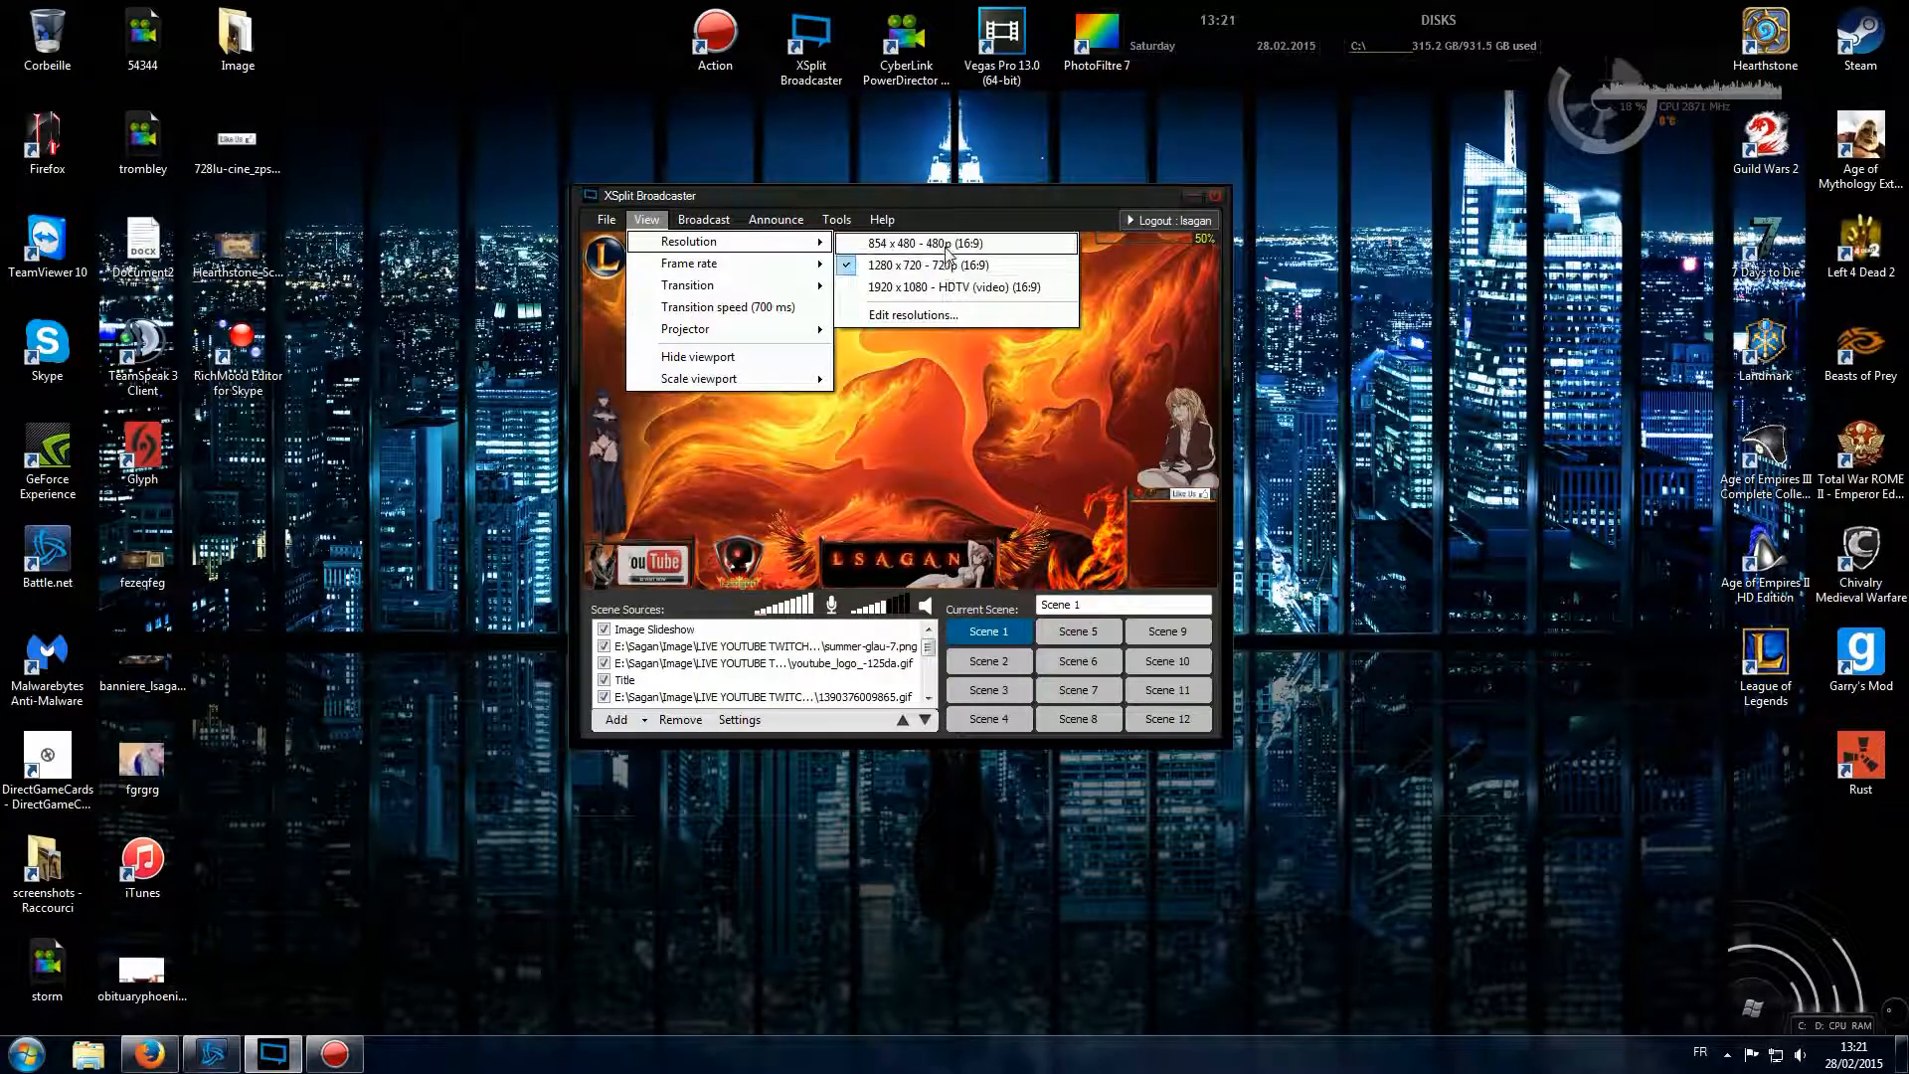
pyautogui.click(942, 249)
# - Try scaling the viewport to 90%, 40% and 30%
pyautogui.click(664, 224)
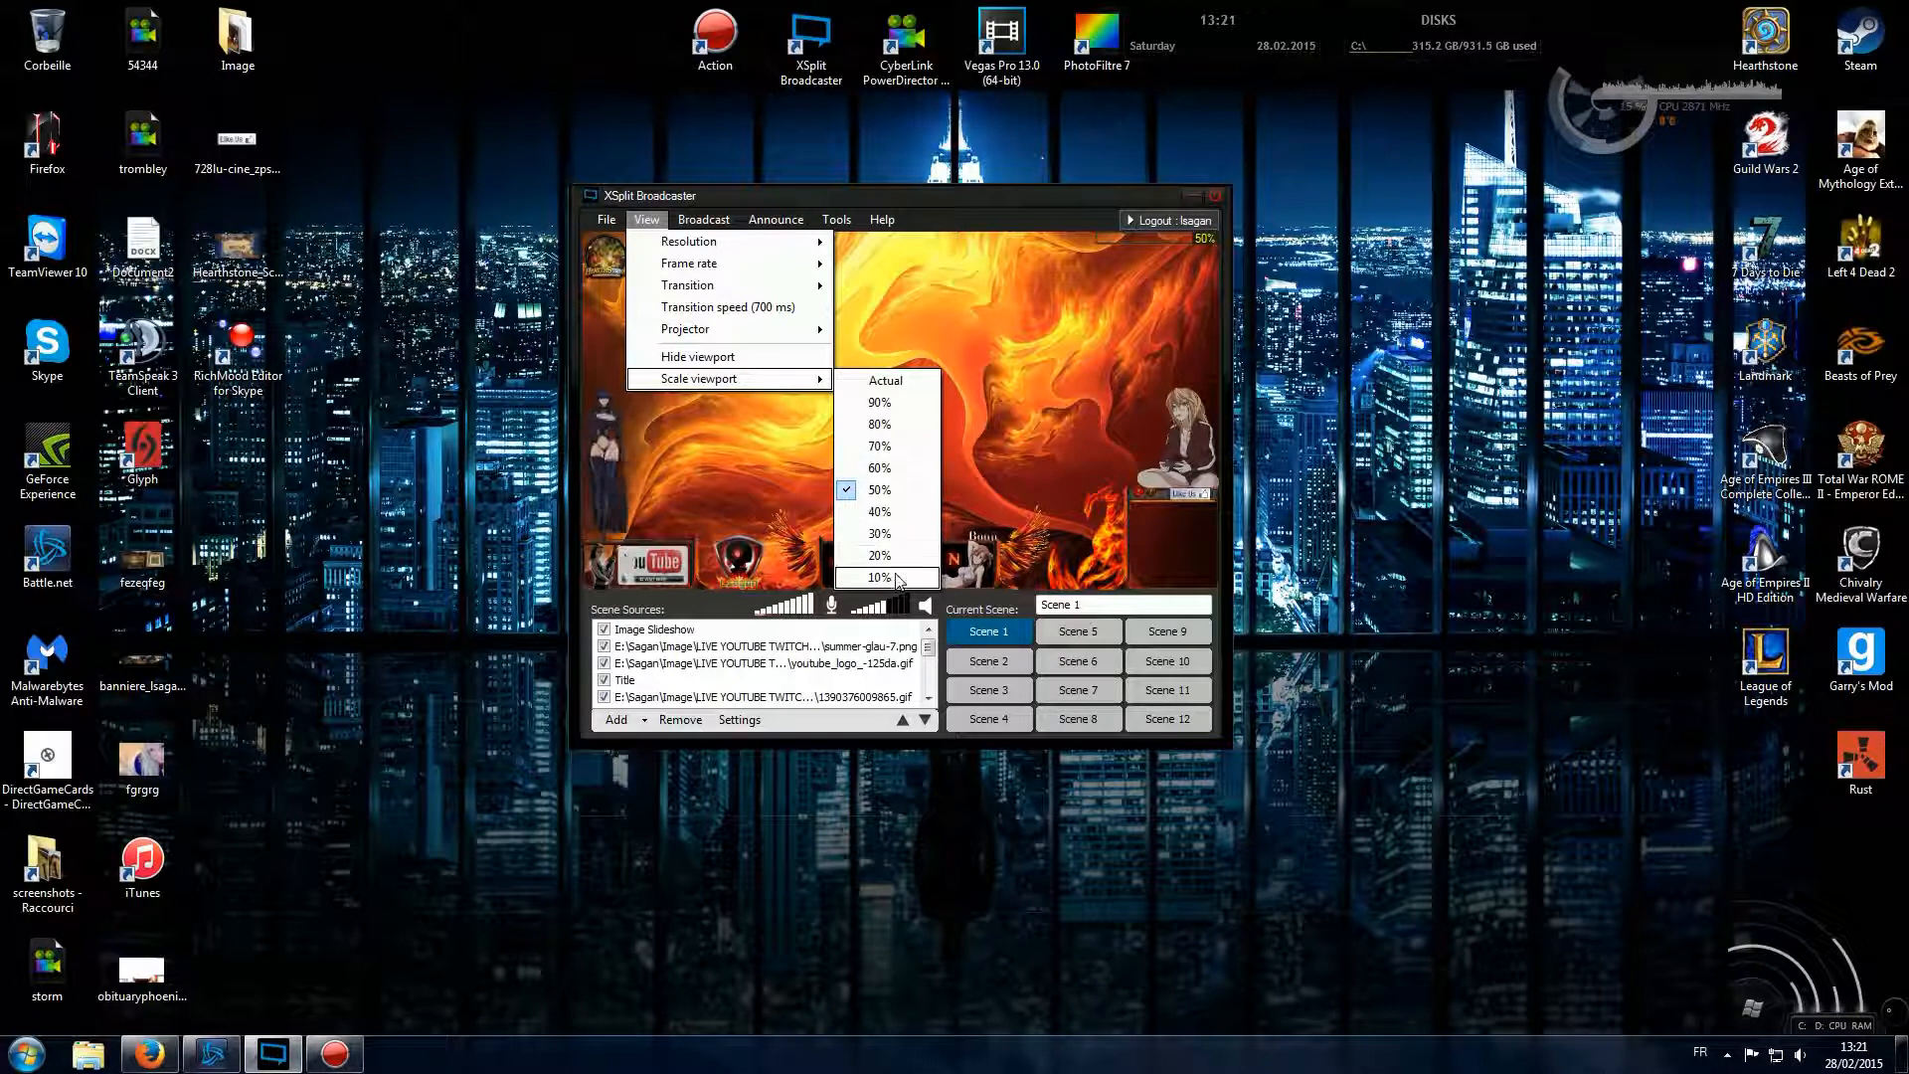
pyautogui.click(901, 403)
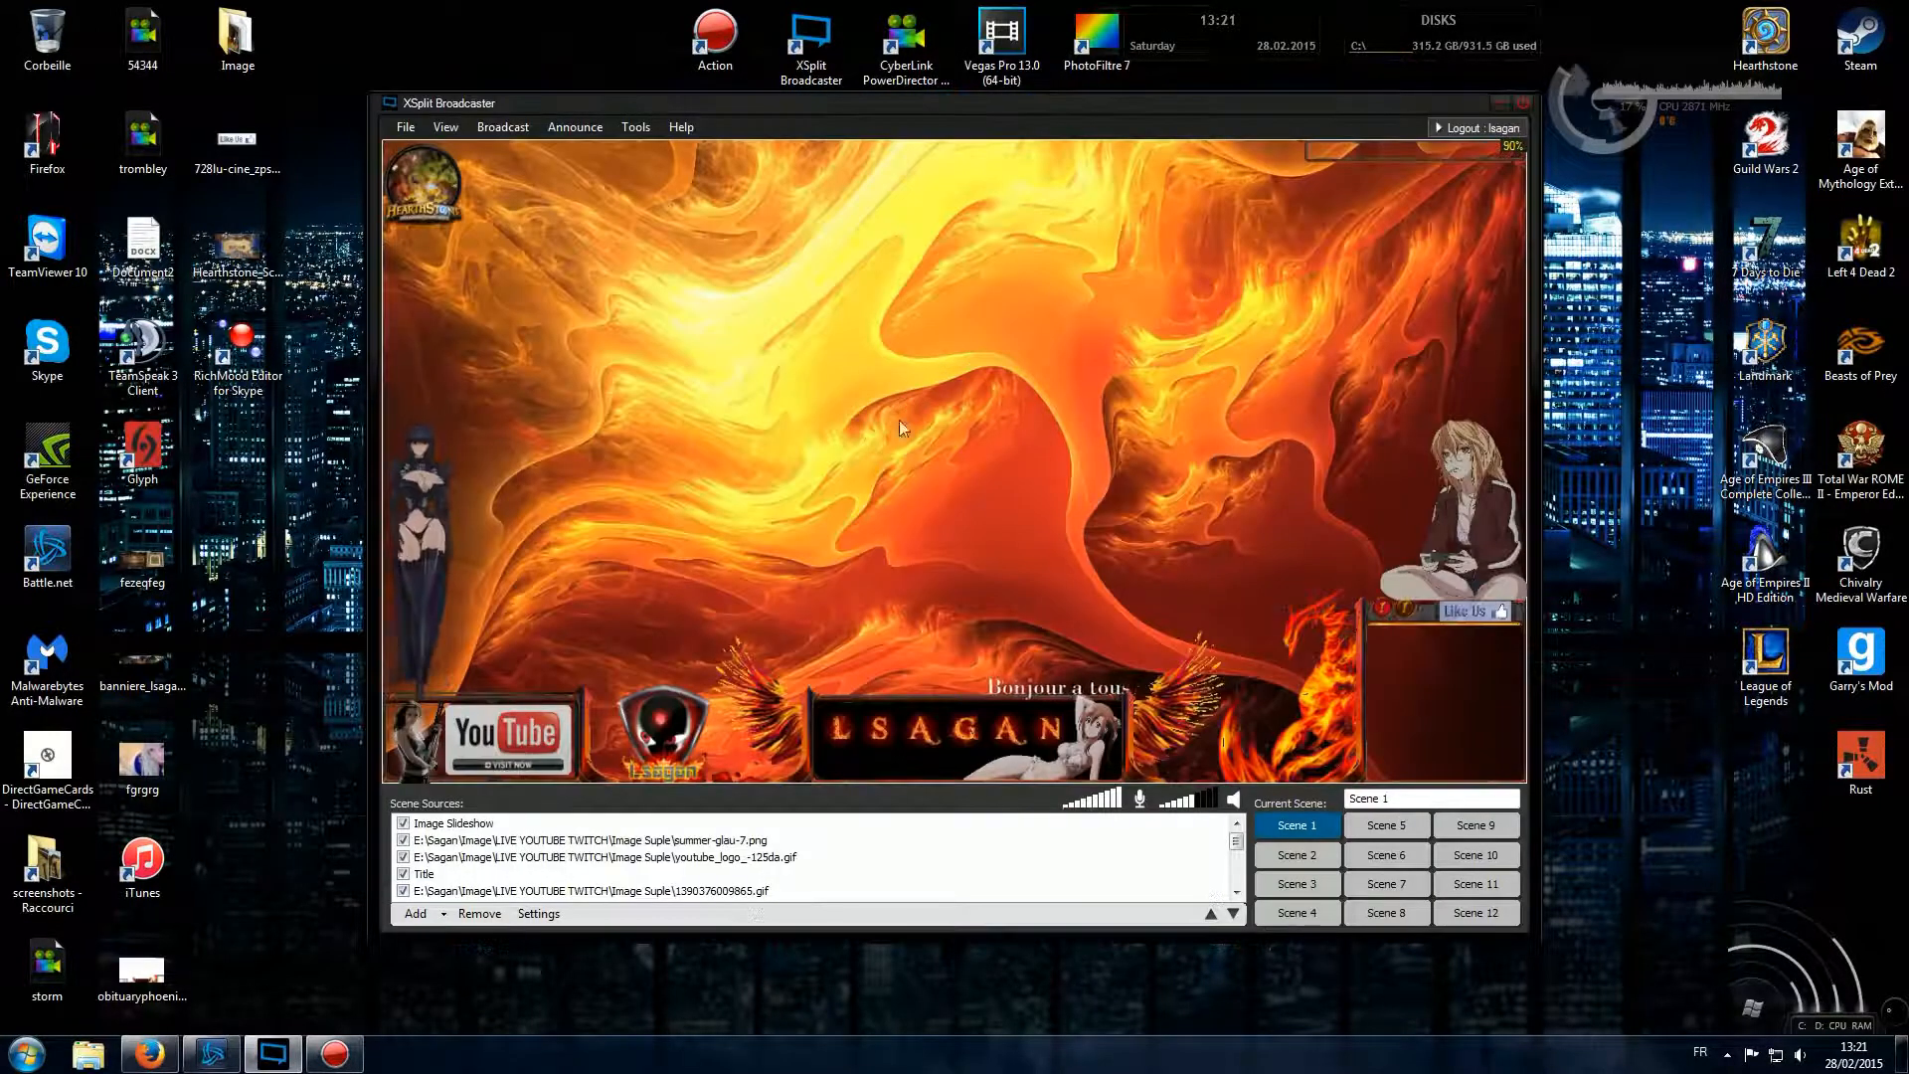
pyautogui.click(445, 128)
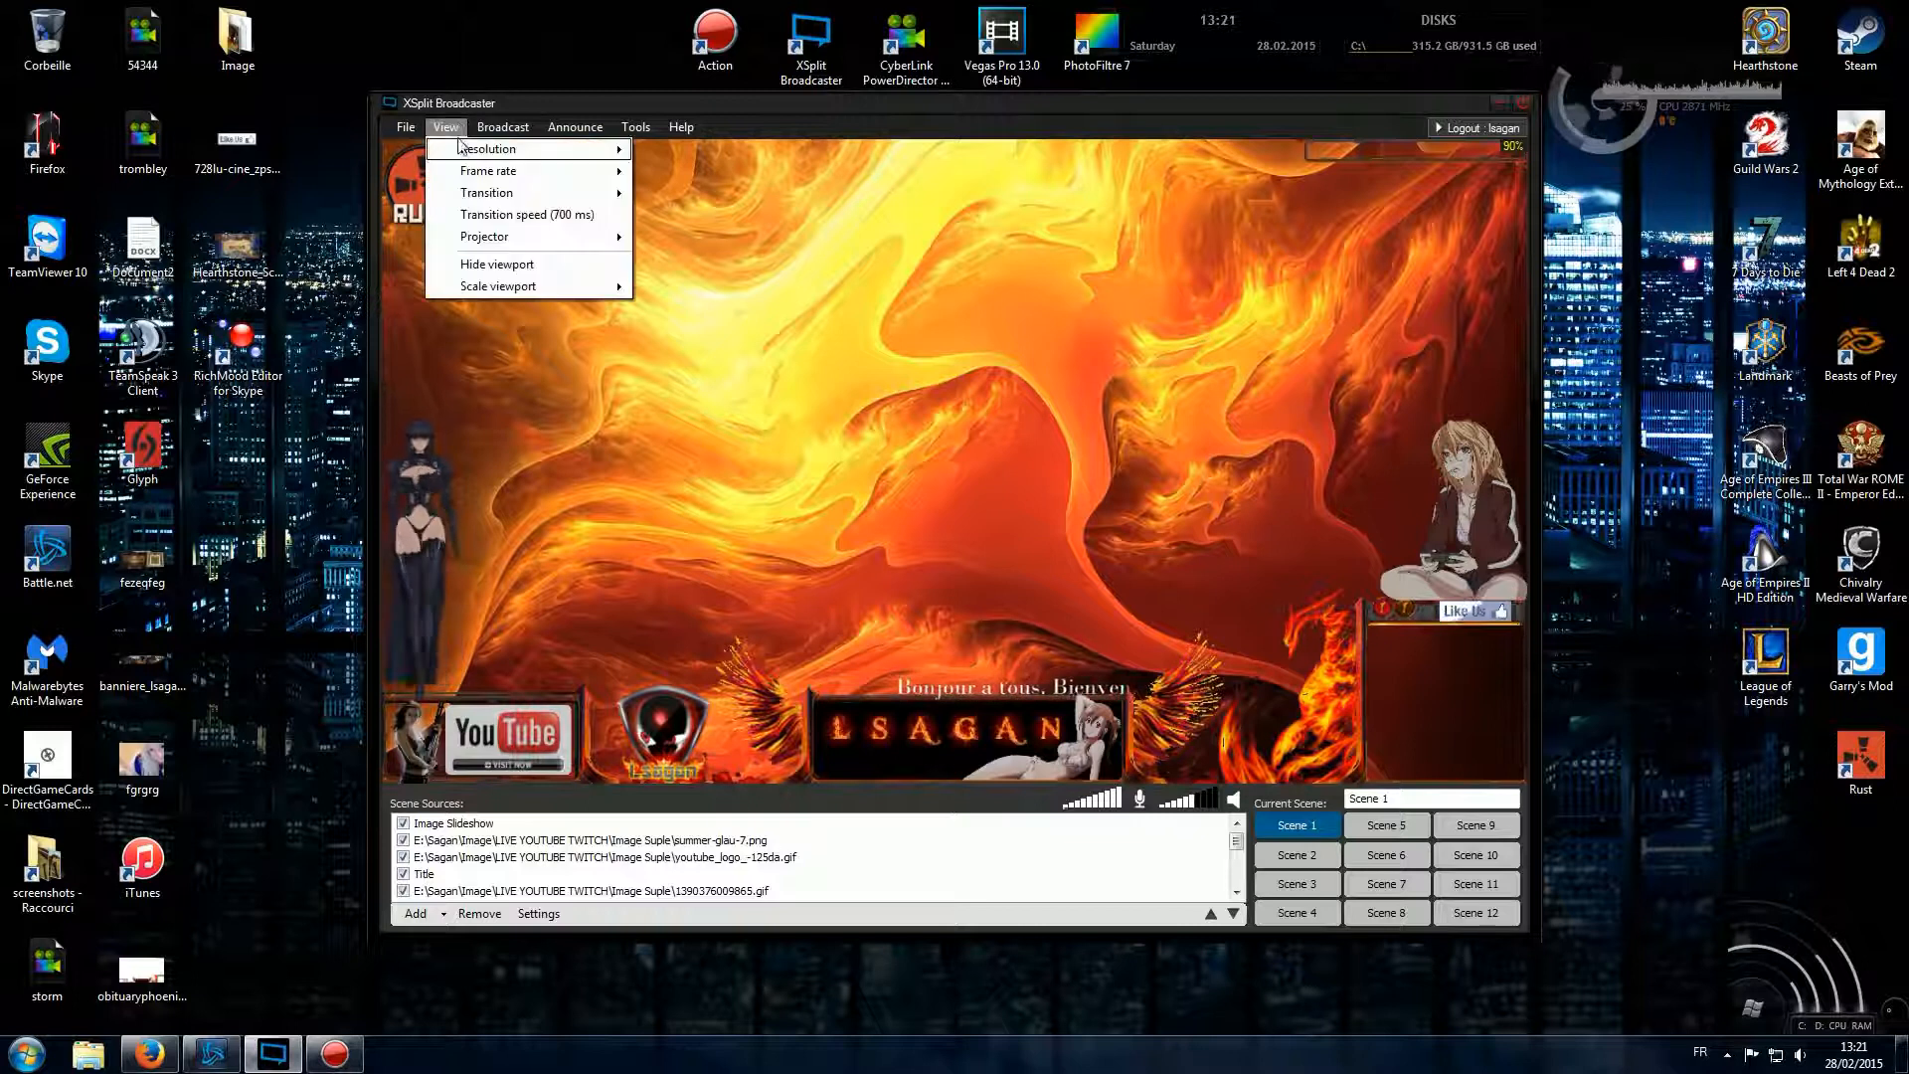
pyautogui.moveTo(537, 286)
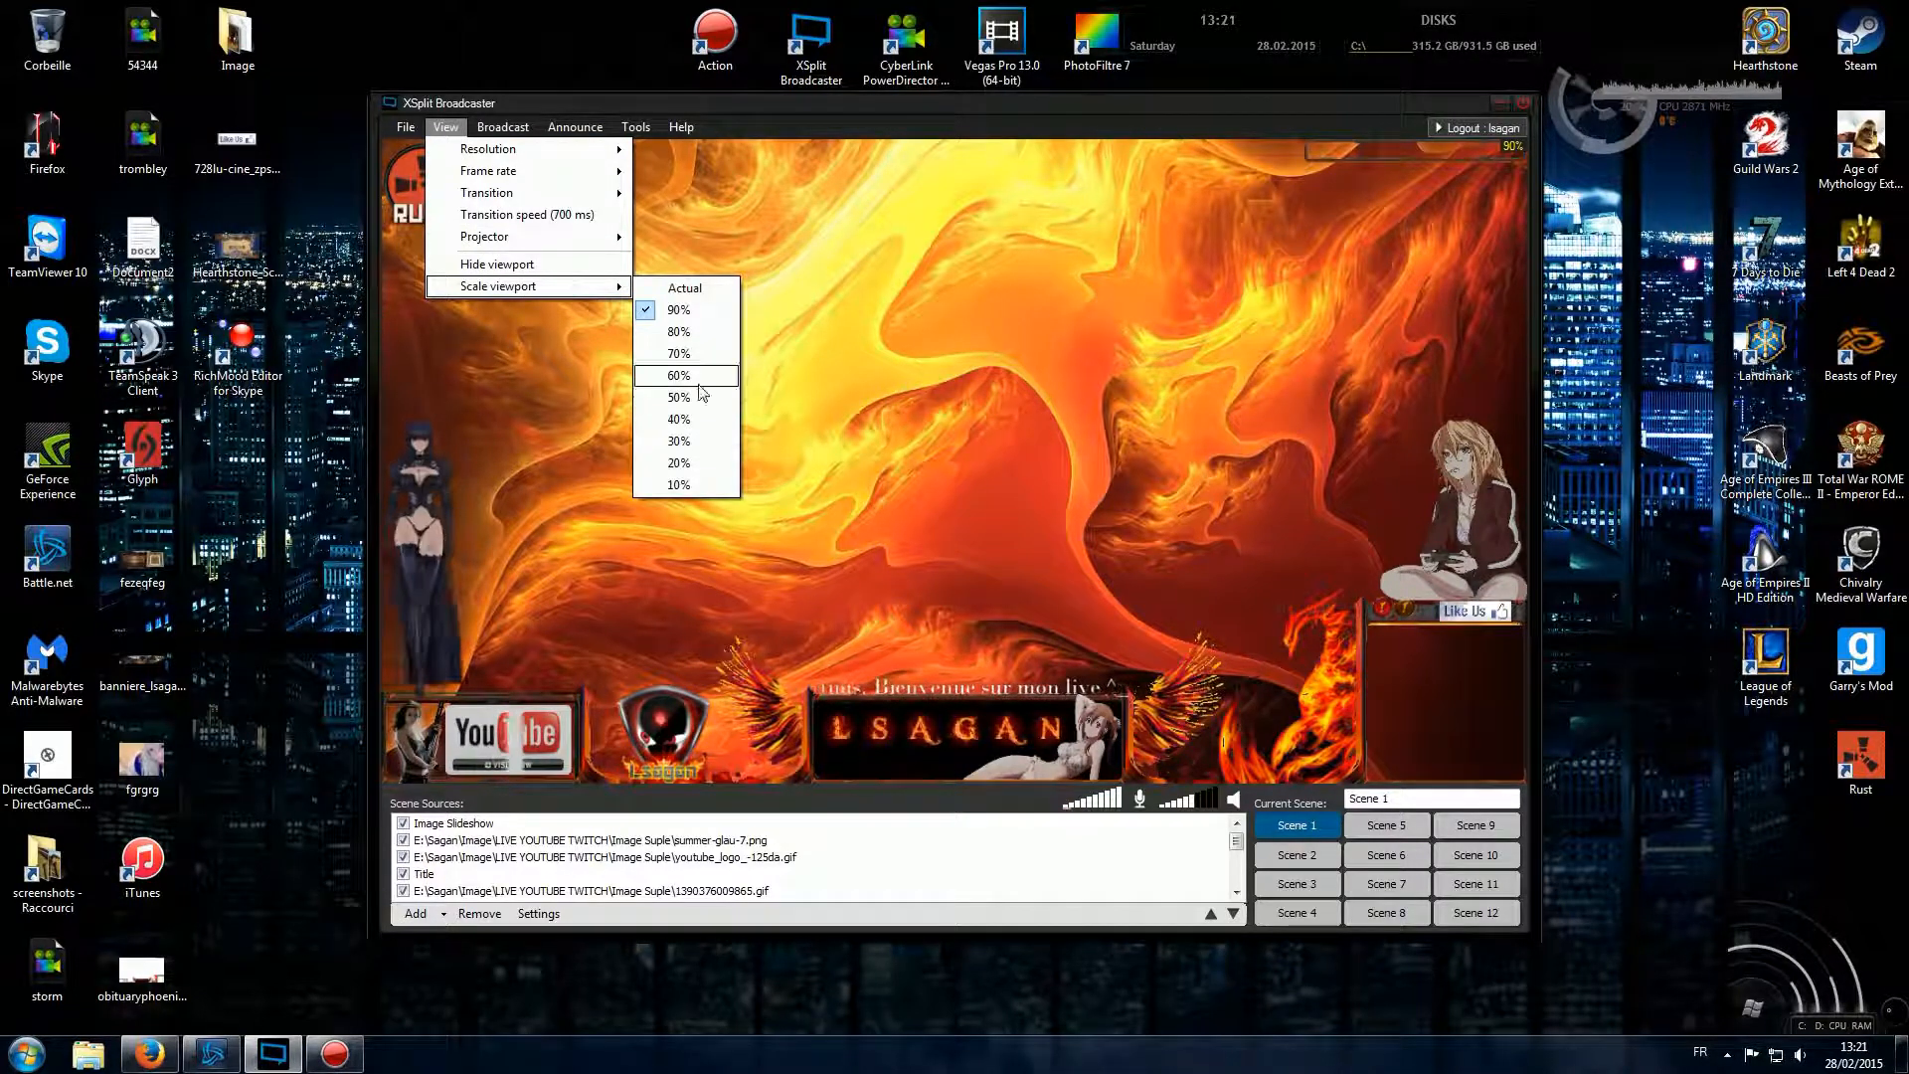
pyautogui.click(686, 419)
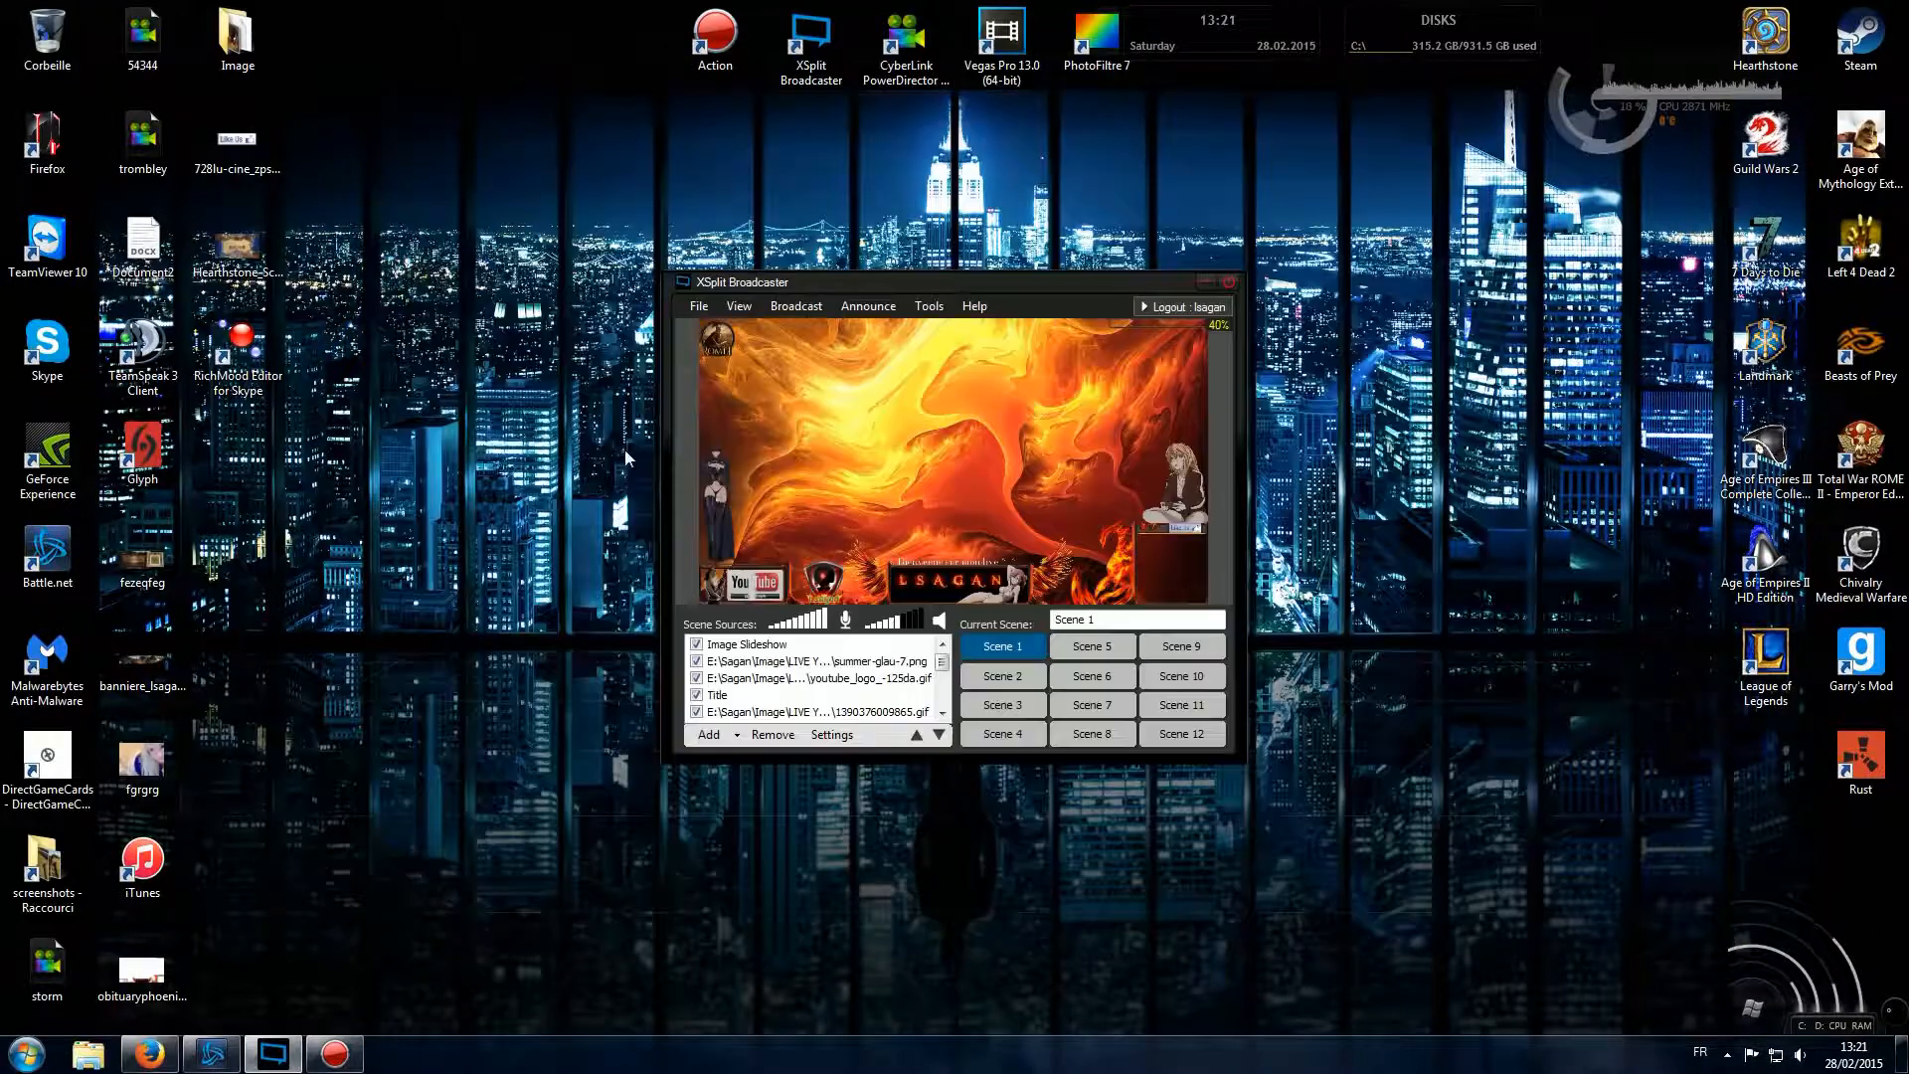
pyautogui.click(739, 306)
pyautogui.moveTo(836, 465)
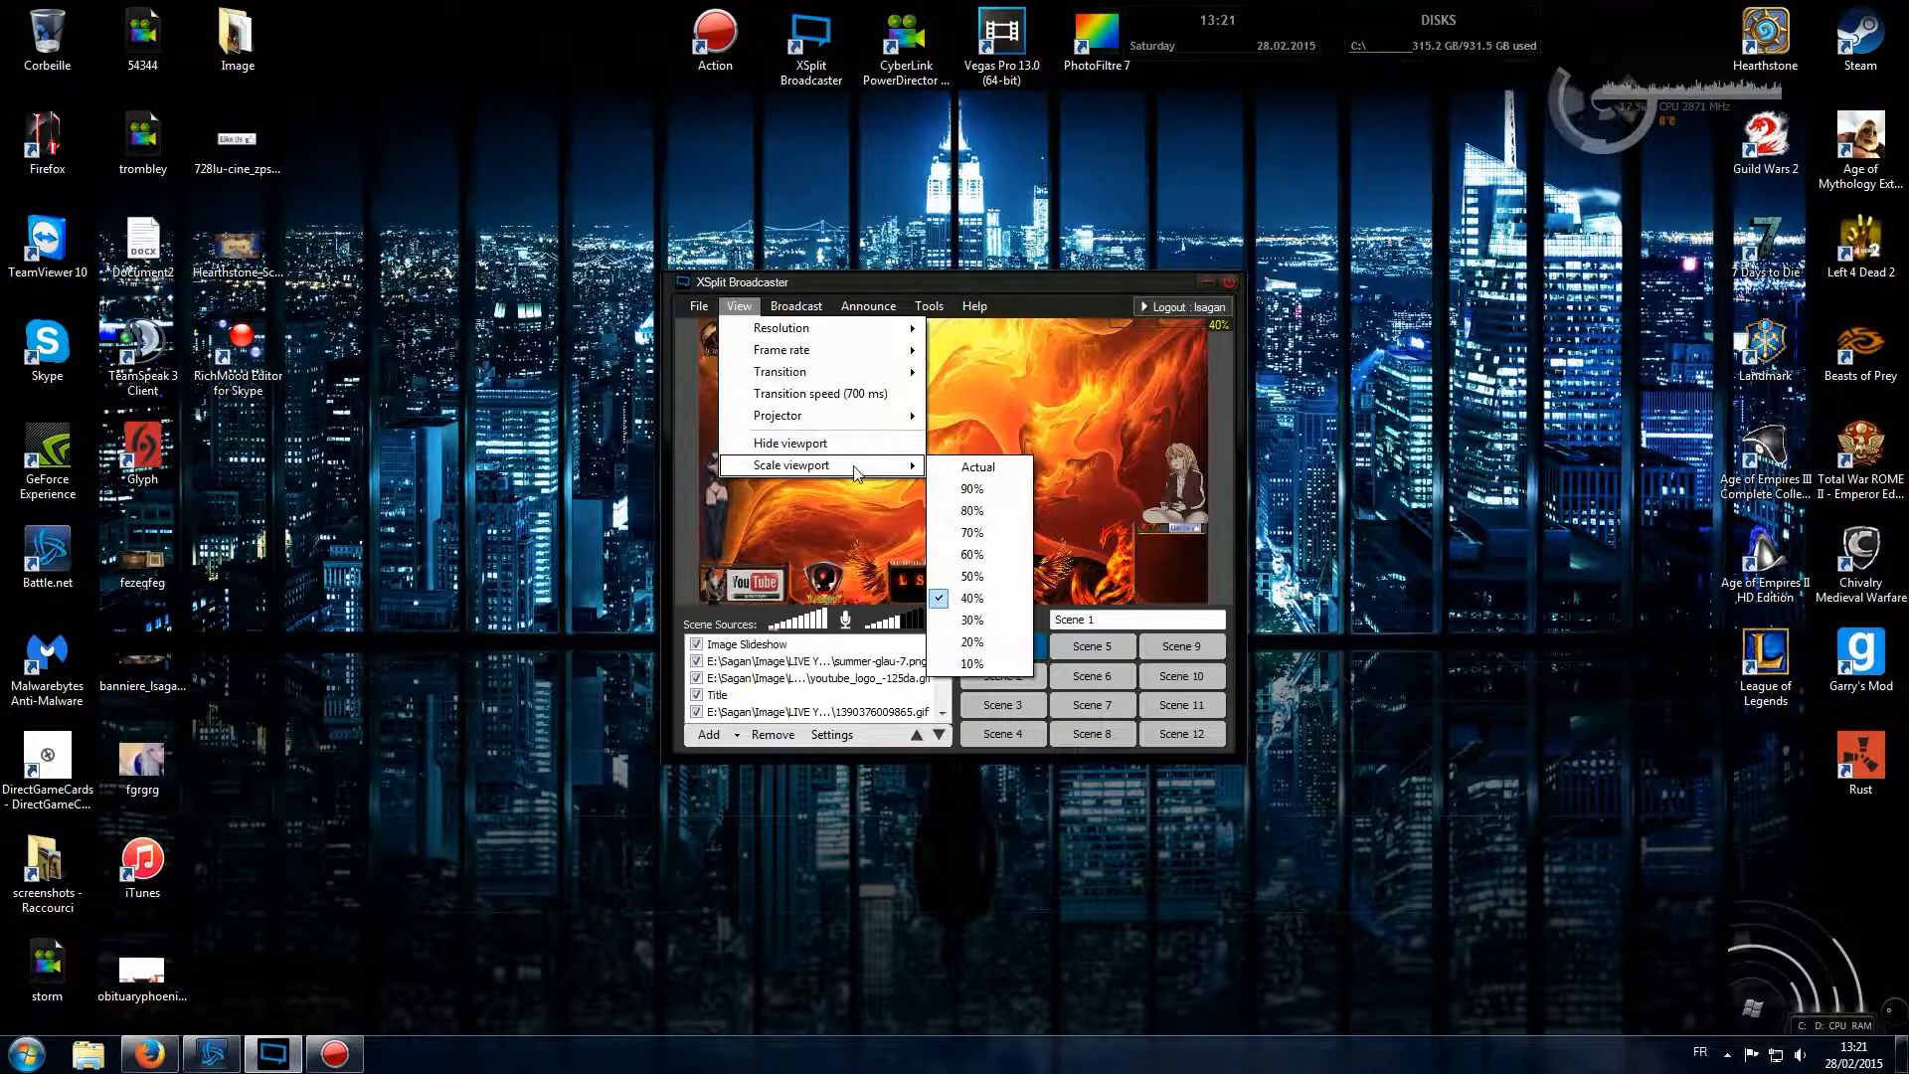
pyautogui.click(967, 627)
# - Set the viewport scale to 50% and move the XSplit Broadcaster window higher on the desktop
pyautogui.click(741, 343)
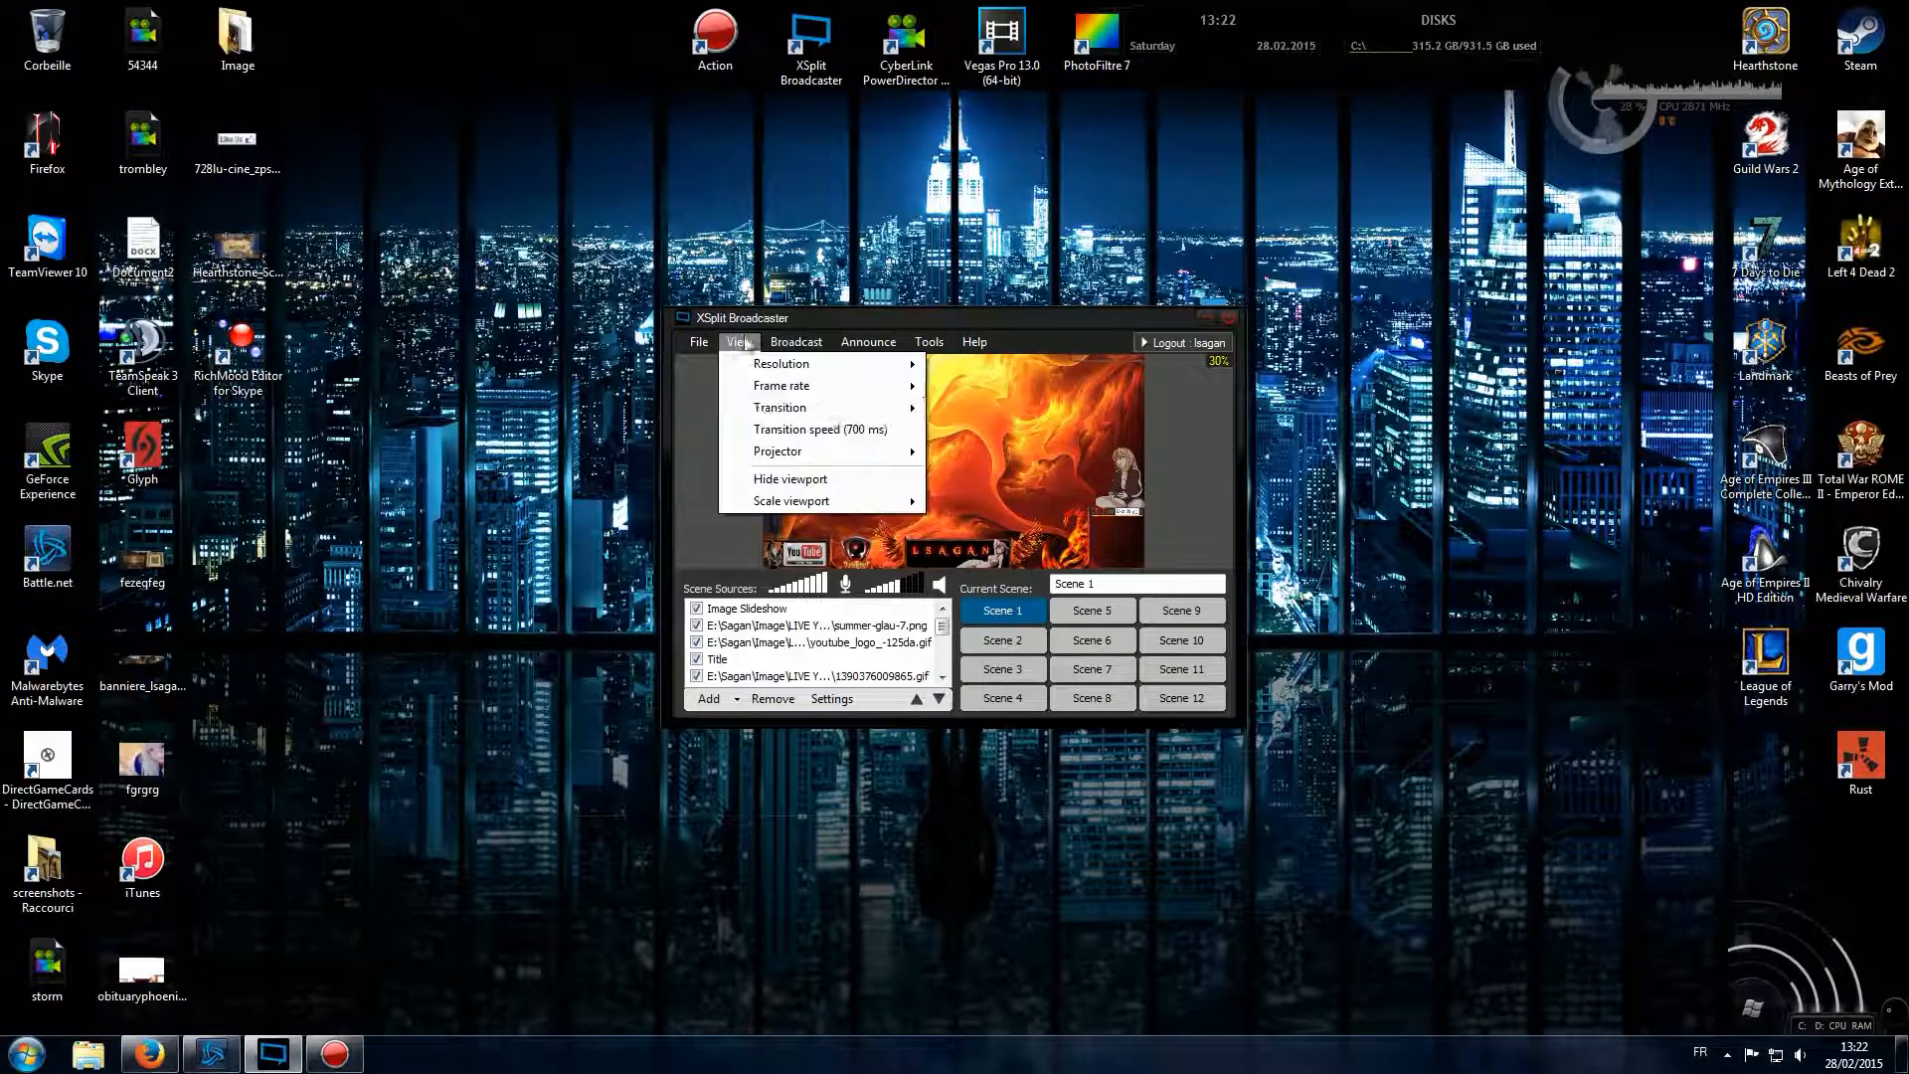
pyautogui.moveTo(864, 505)
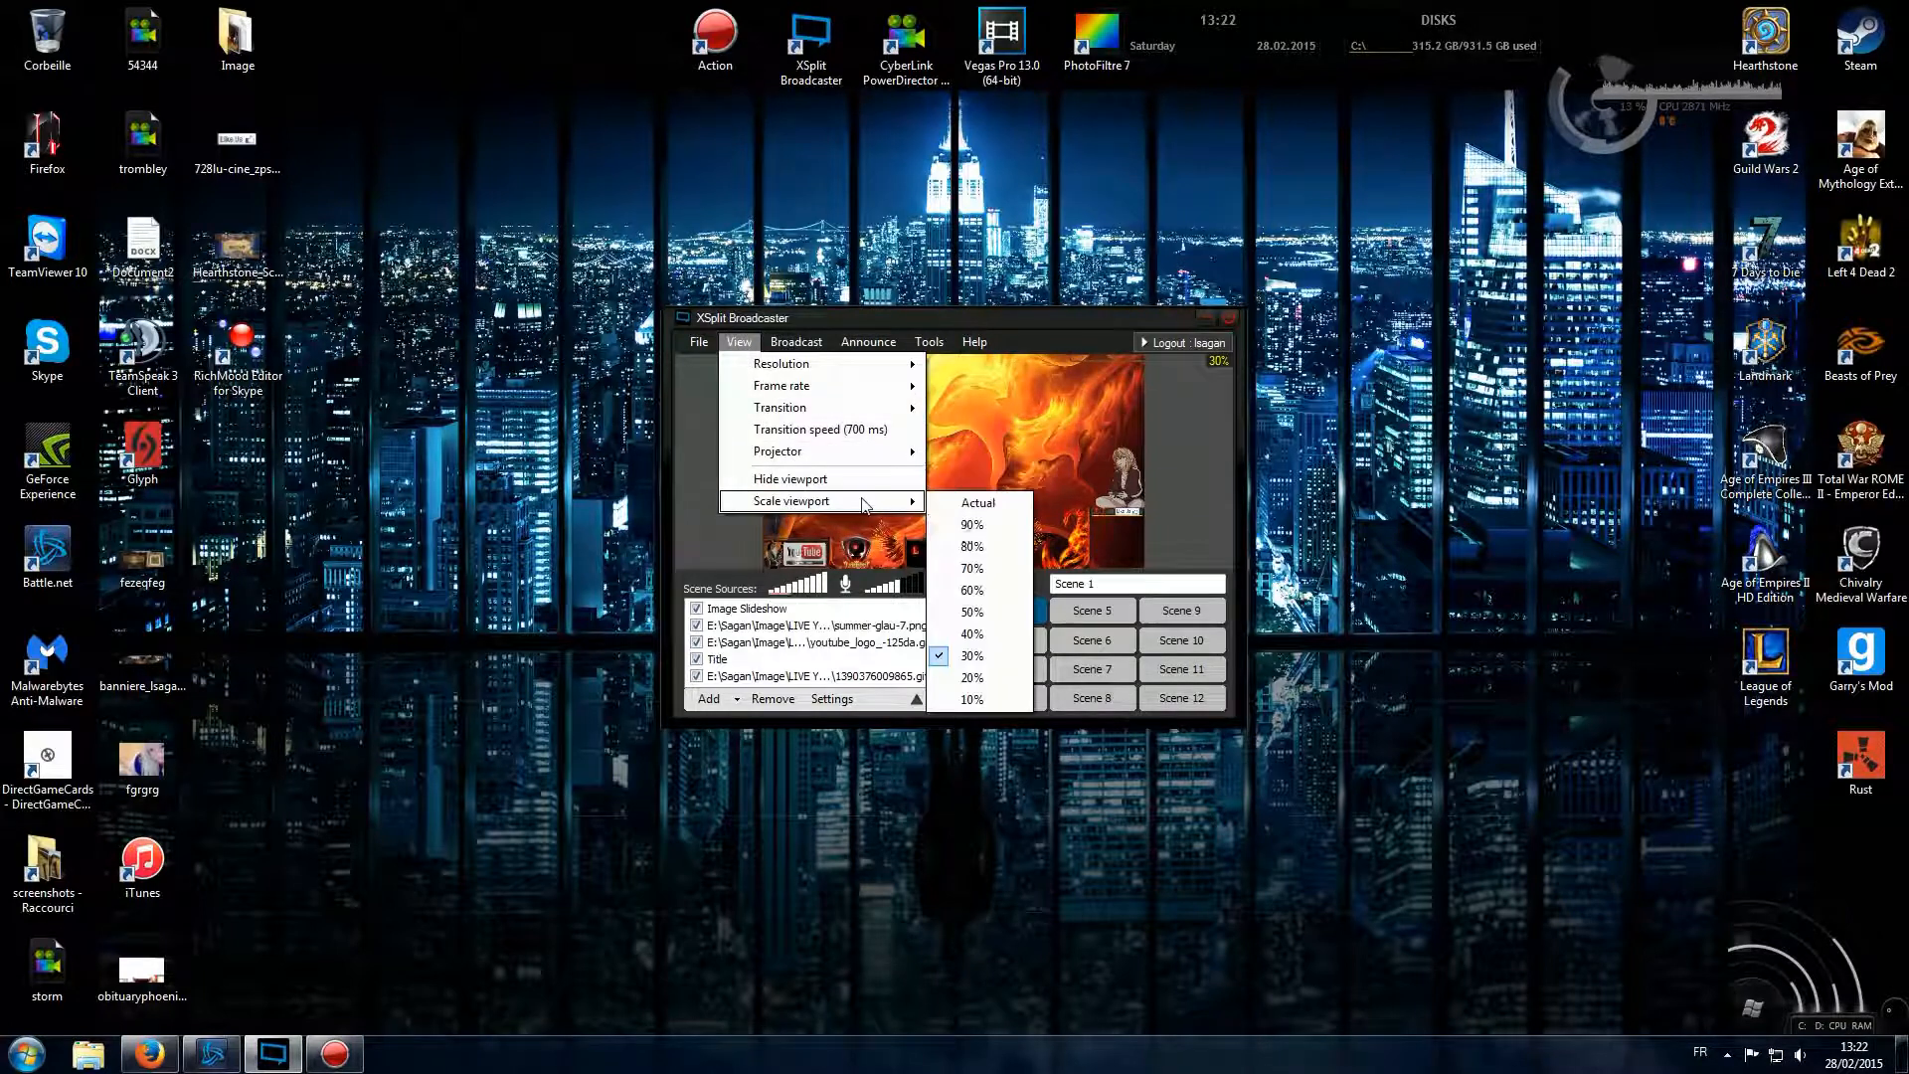
pyautogui.click(971, 608)
pyautogui.moveTo(864, 256); pyautogui.dragTo(823, 152)
pyautogui.click(774, 744)
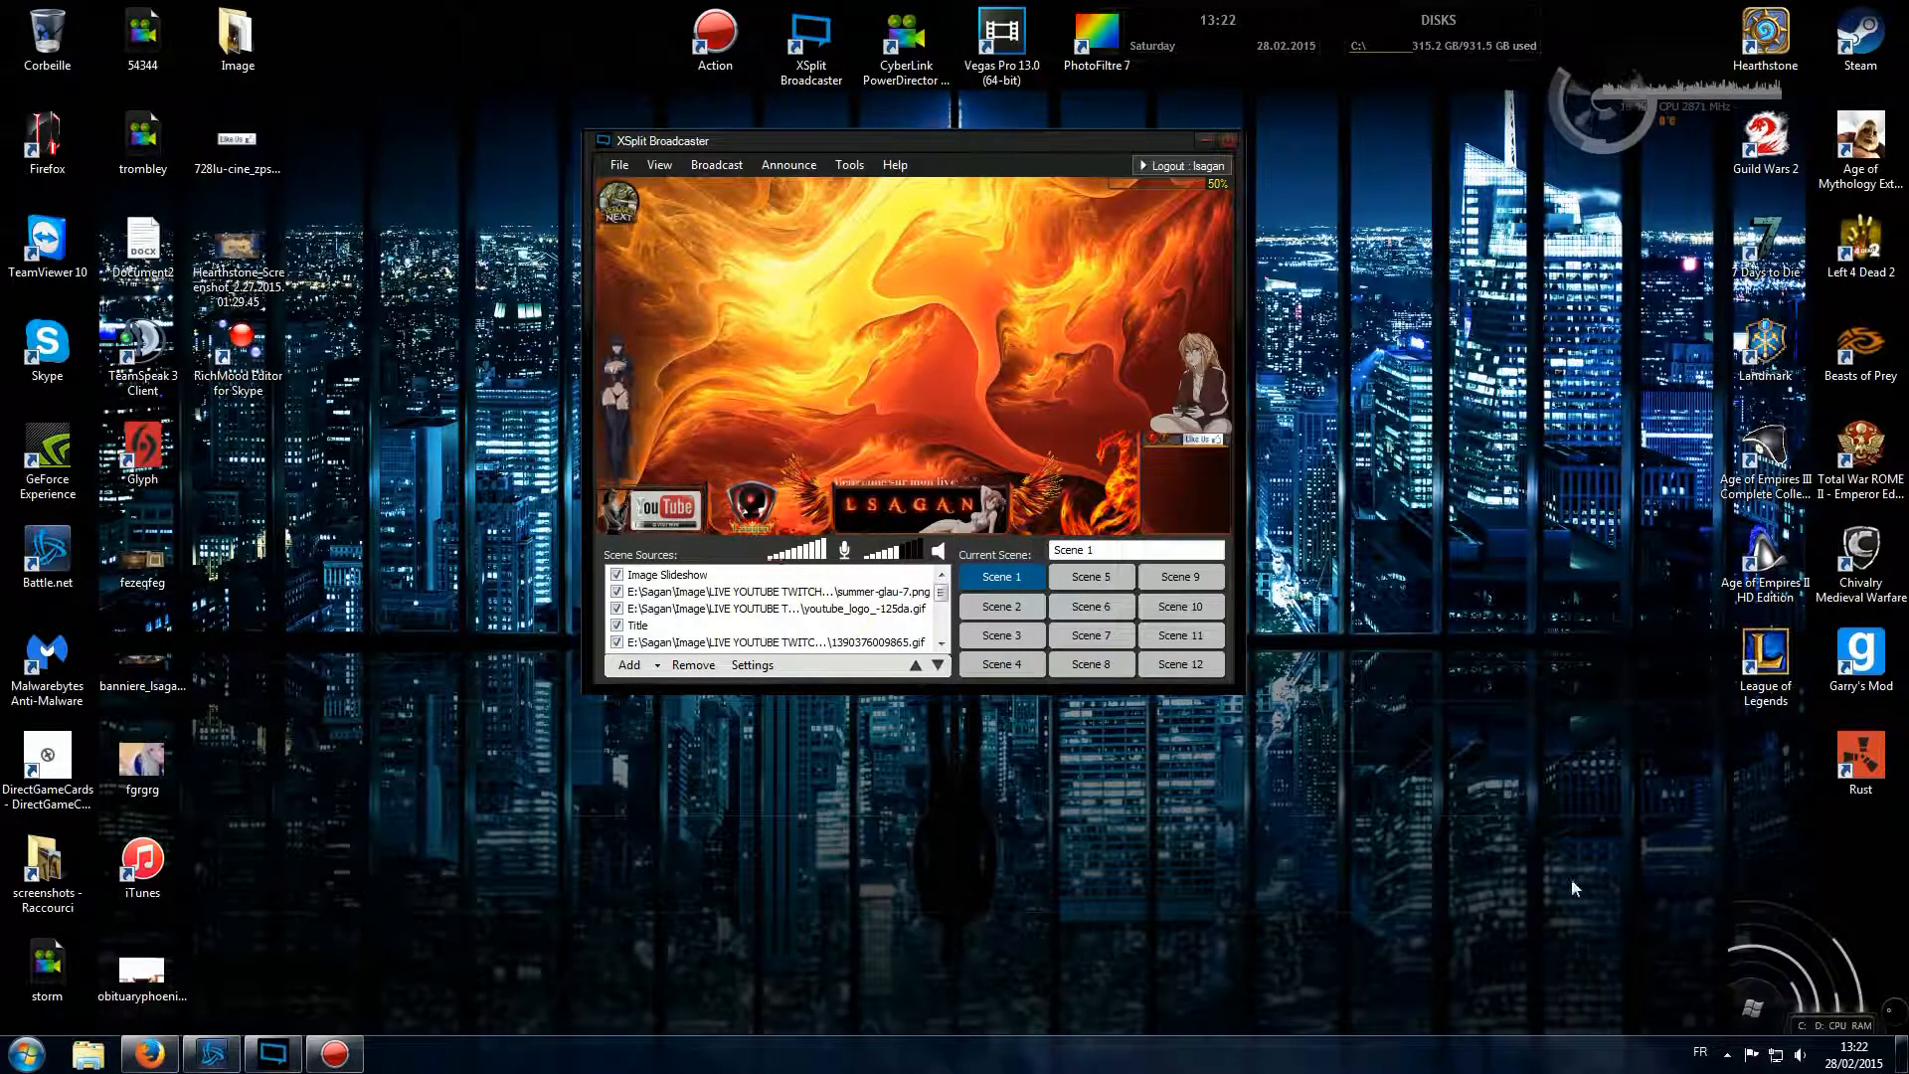
pyautogui.click(1727, 1056)
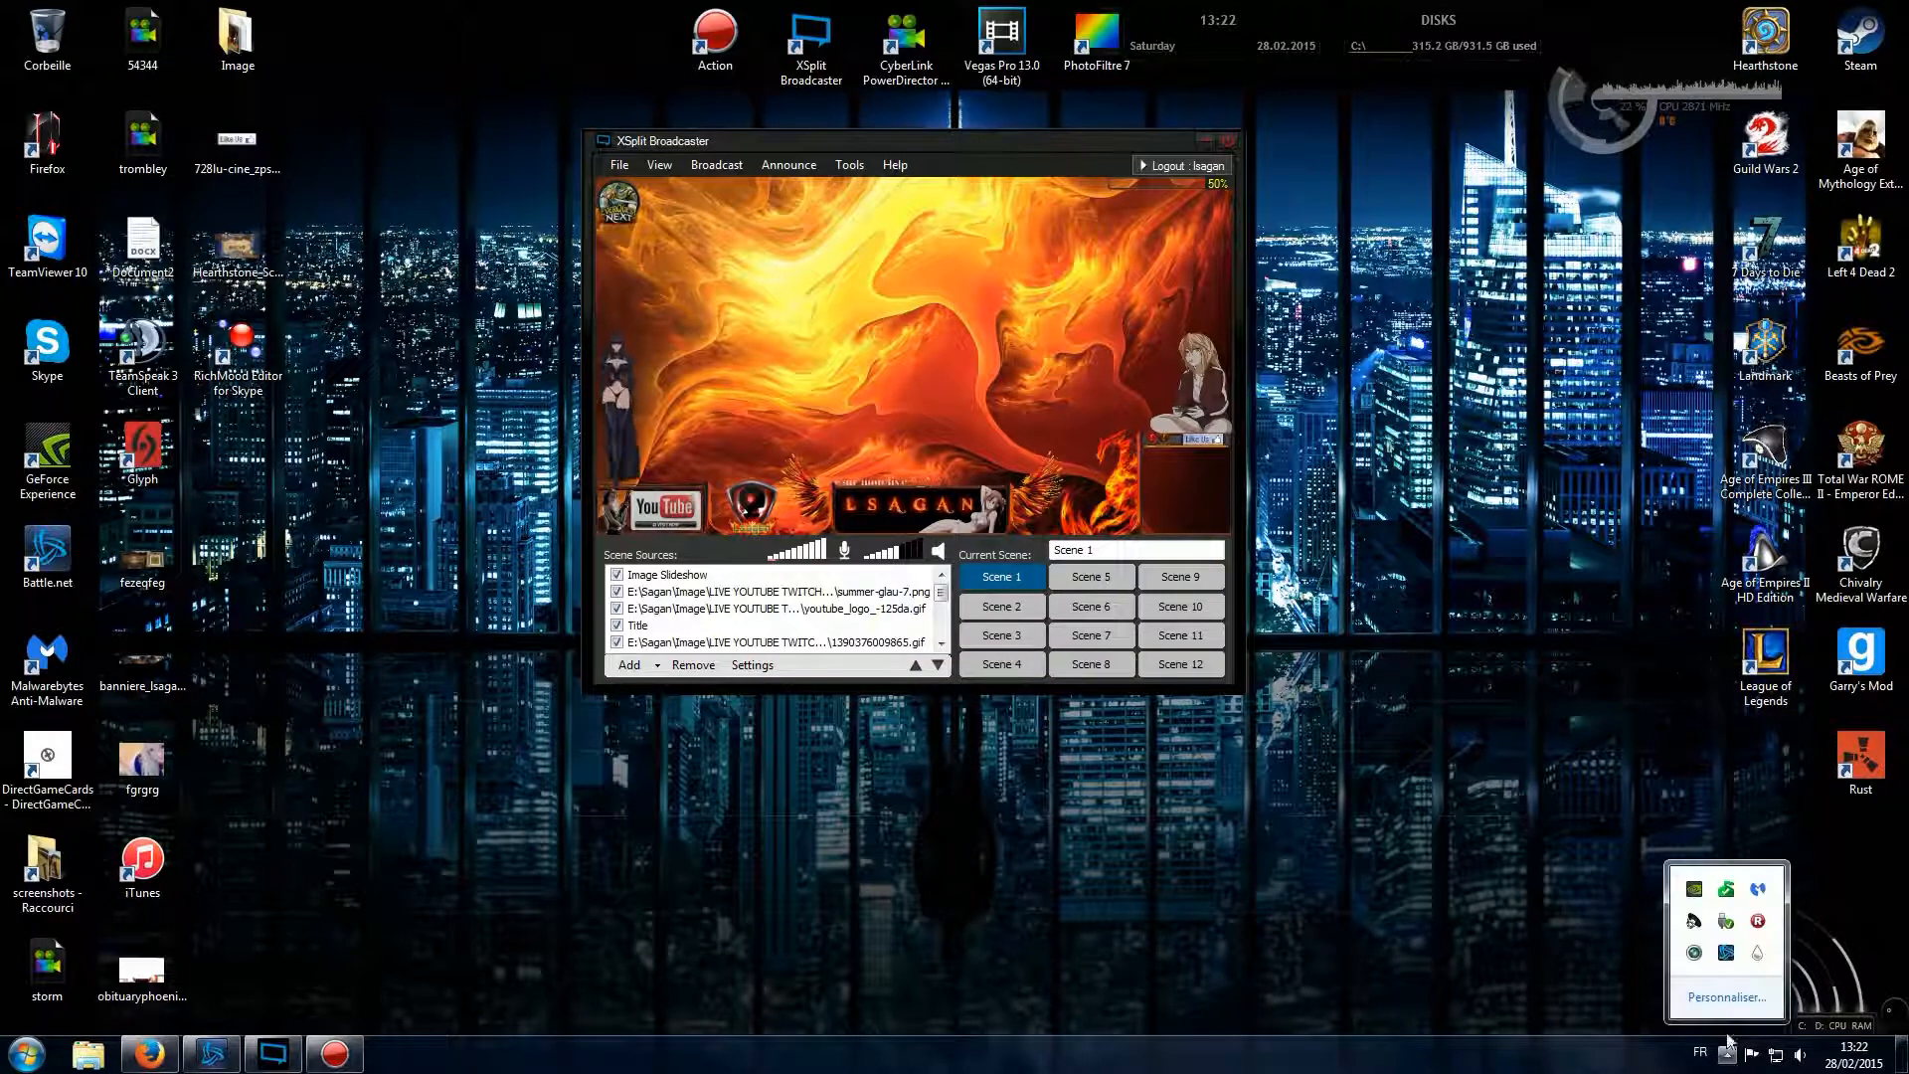
pyautogui.click(1535, 953)
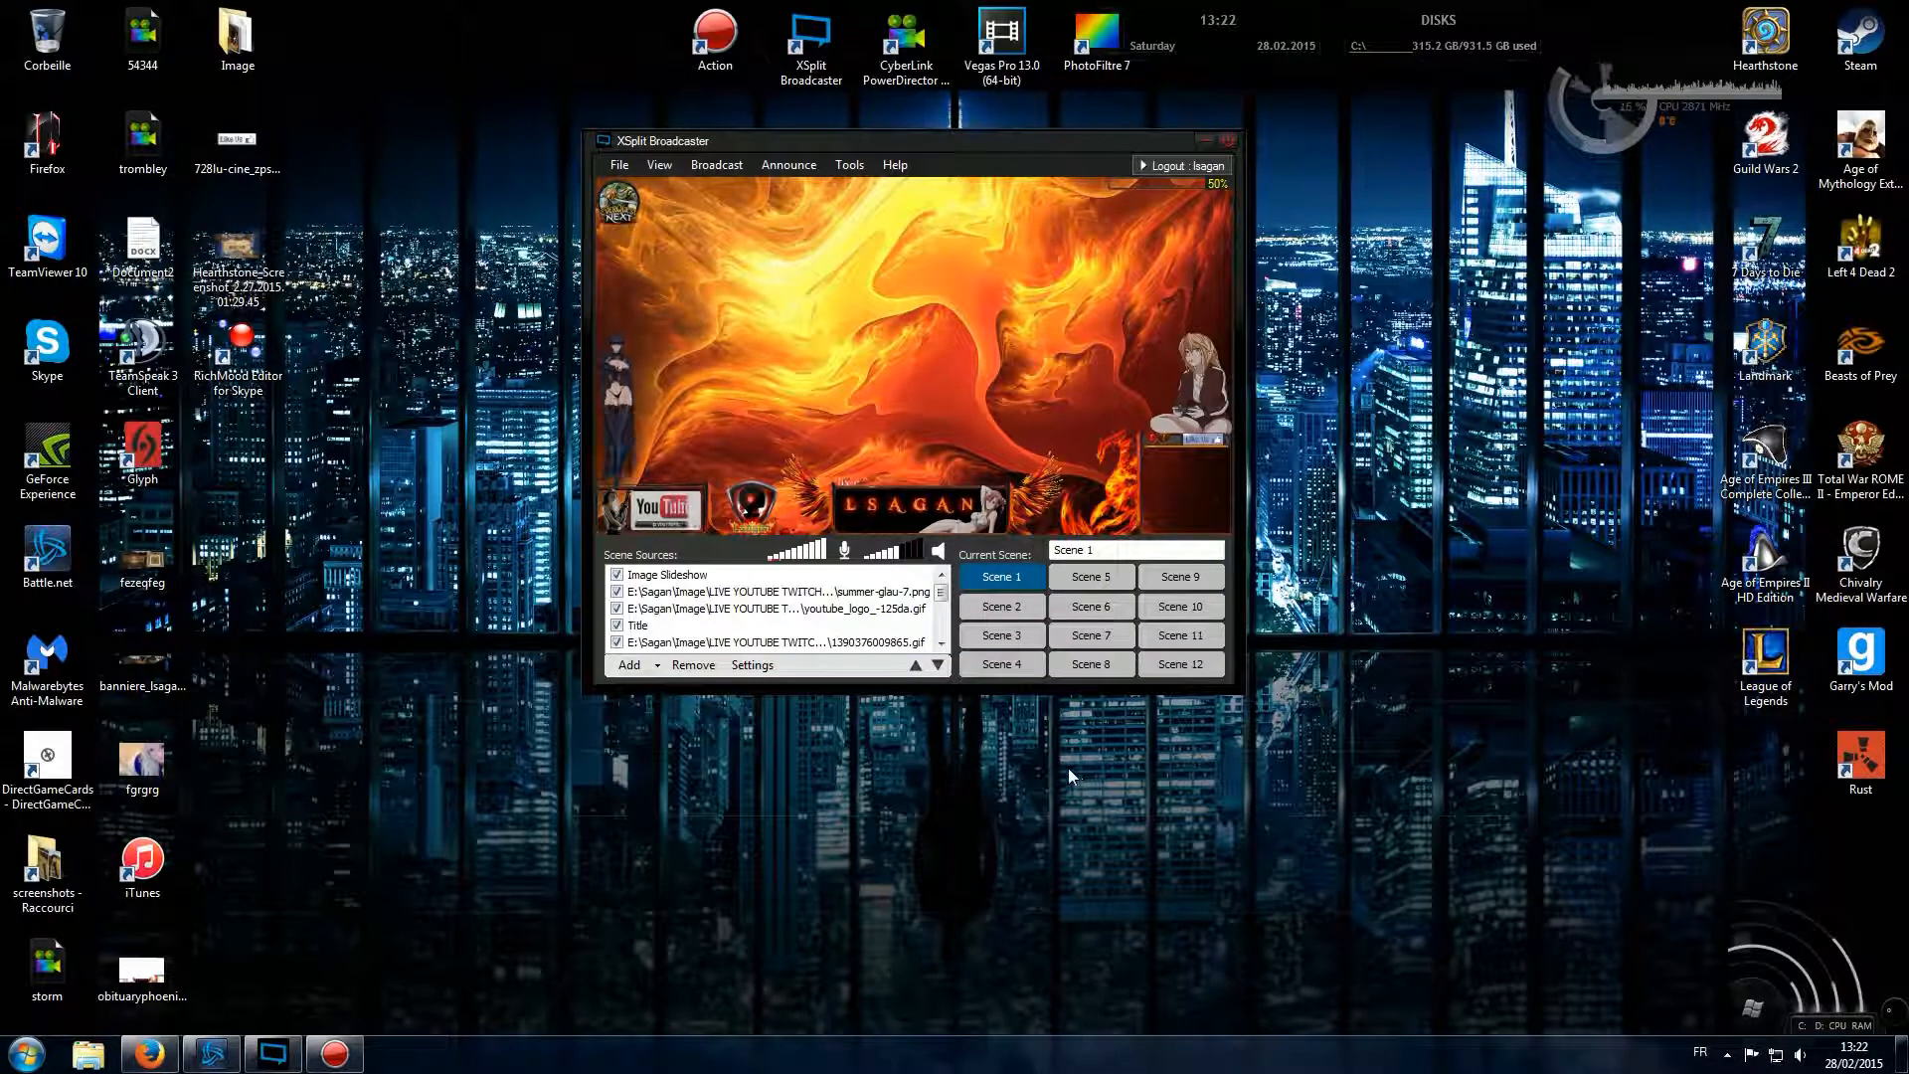